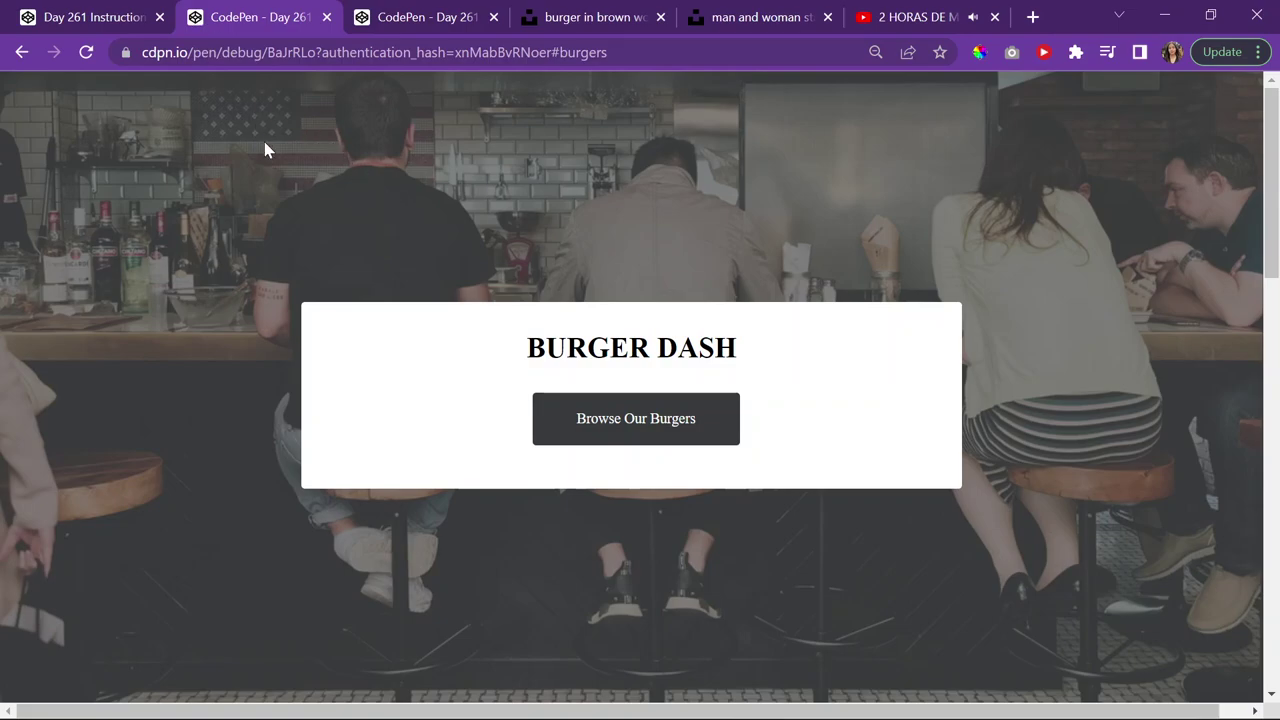
# Check the Burger Dash page's responsive layout in a narrow browser window, from the header to the footer, and restore the window to full size
pyautogui.moveTo(413, 320); pyautogui.dragTo(900, 451)
pyautogui.click(953, 360)
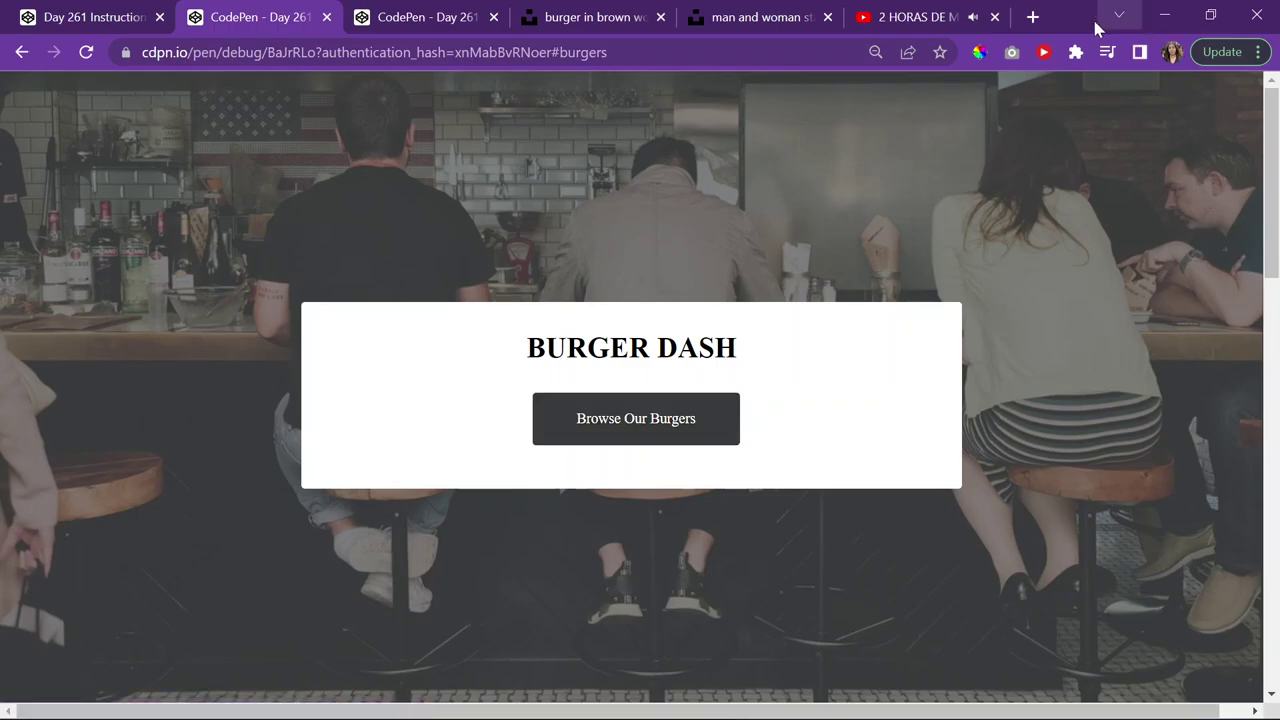
pyautogui.moveTo(1097, 23); pyautogui.dragTo(627, 62)
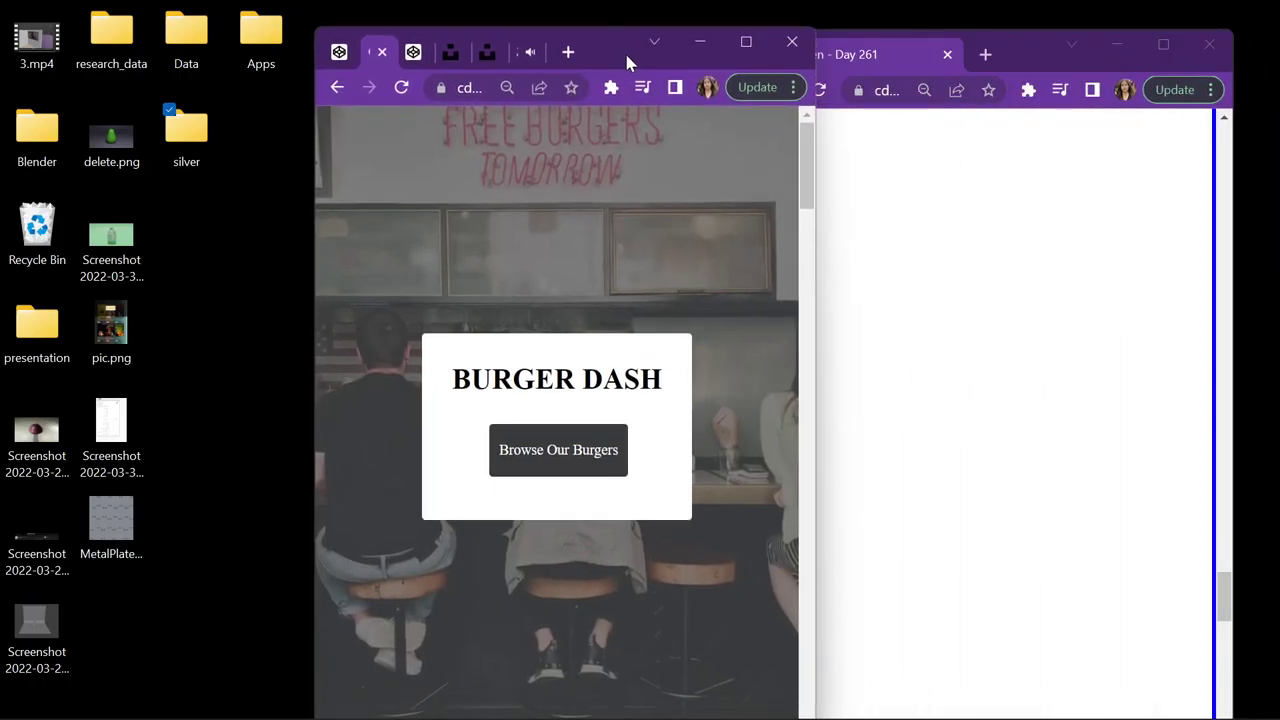
pyautogui.click(1117, 45)
pyautogui.moveTo(614, 63); pyautogui.dragTo(674, 37)
pyautogui.moveTo(871, 114); pyautogui.dragTo(877, 626)
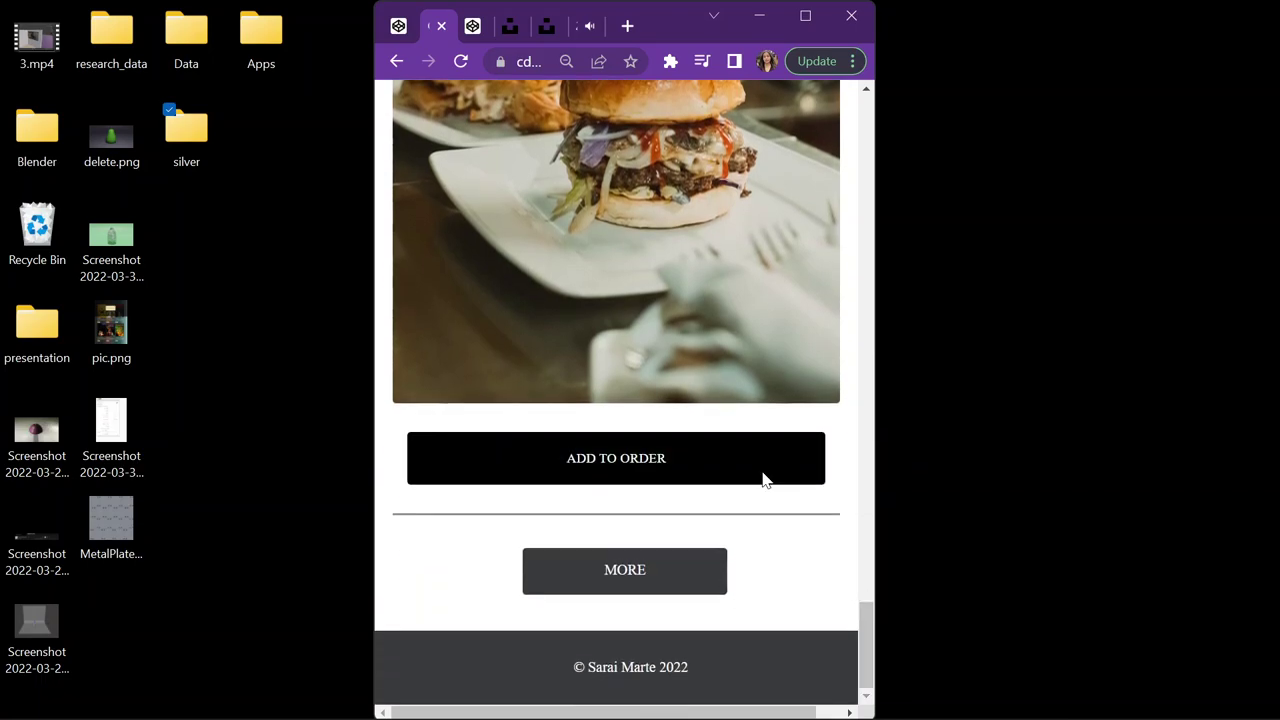
pyautogui.scroll(5, 763, 482)
pyautogui.scroll(15, 770, 418)
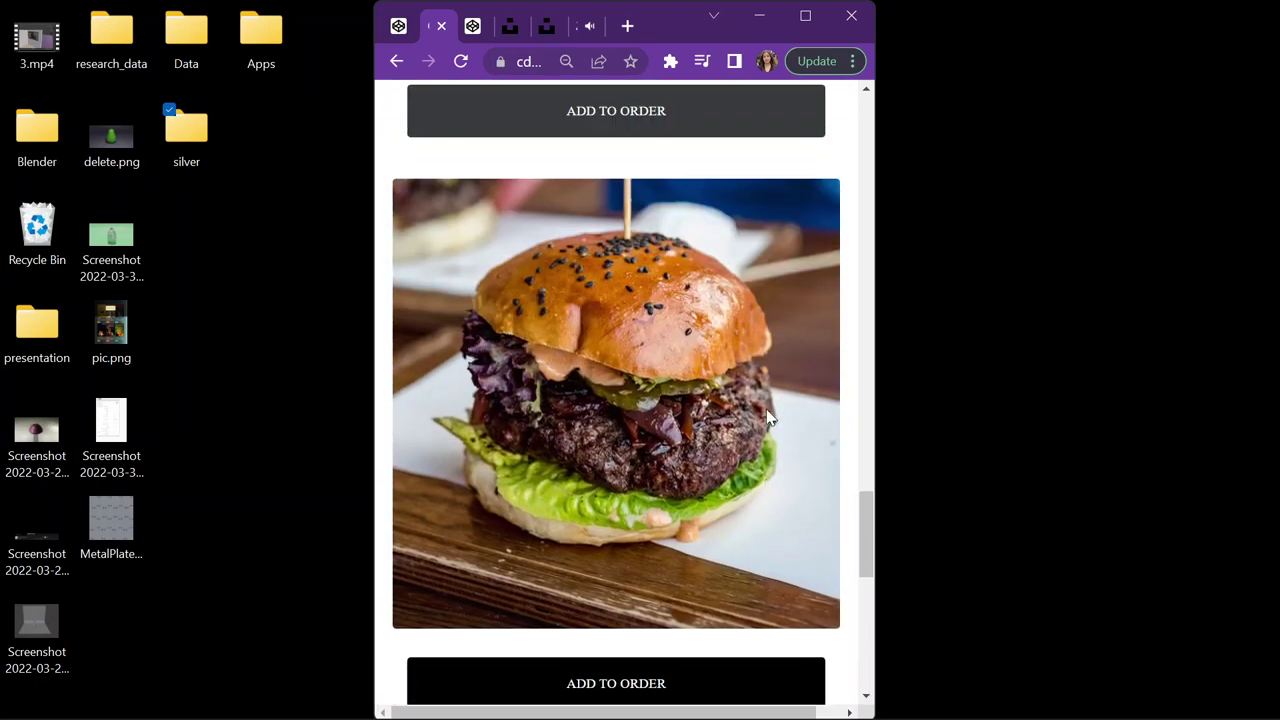
pyautogui.scroll(4, 770, 418)
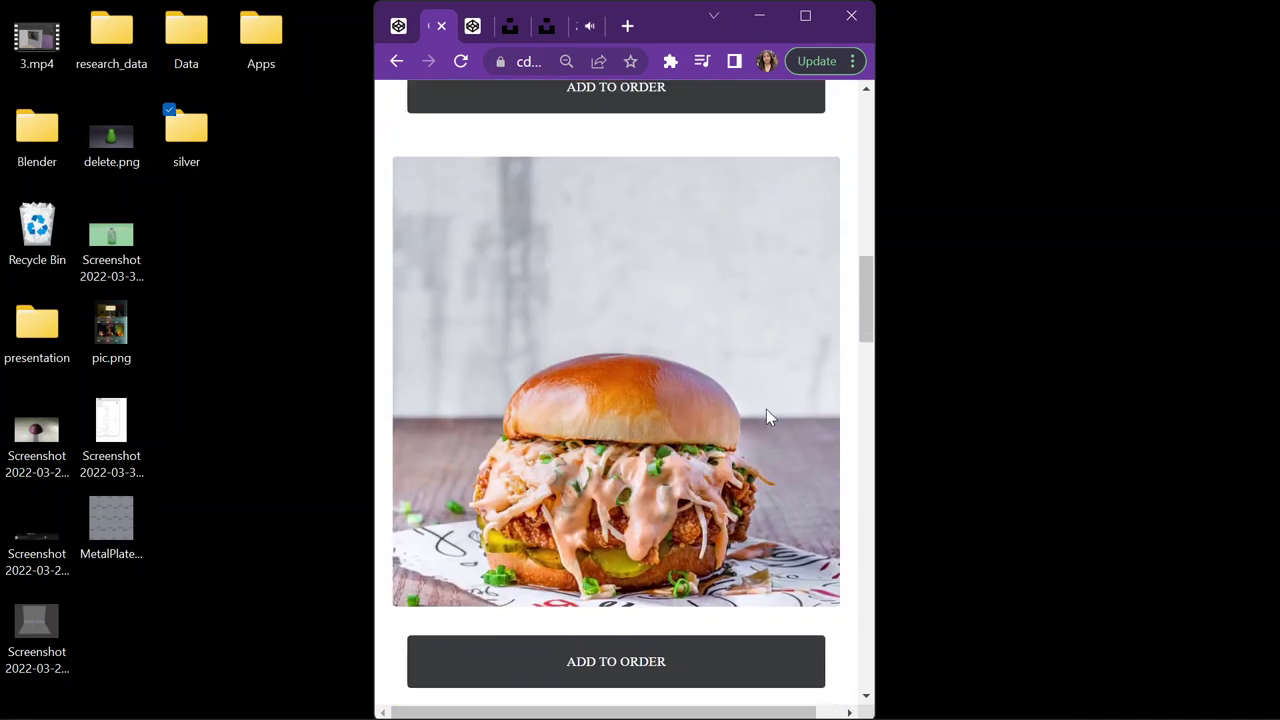
pyautogui.scroll(-8, 766, 414)
pyautogui.scroll(2, 762, 365)
pyautogui.scroll(10, 760, 360)
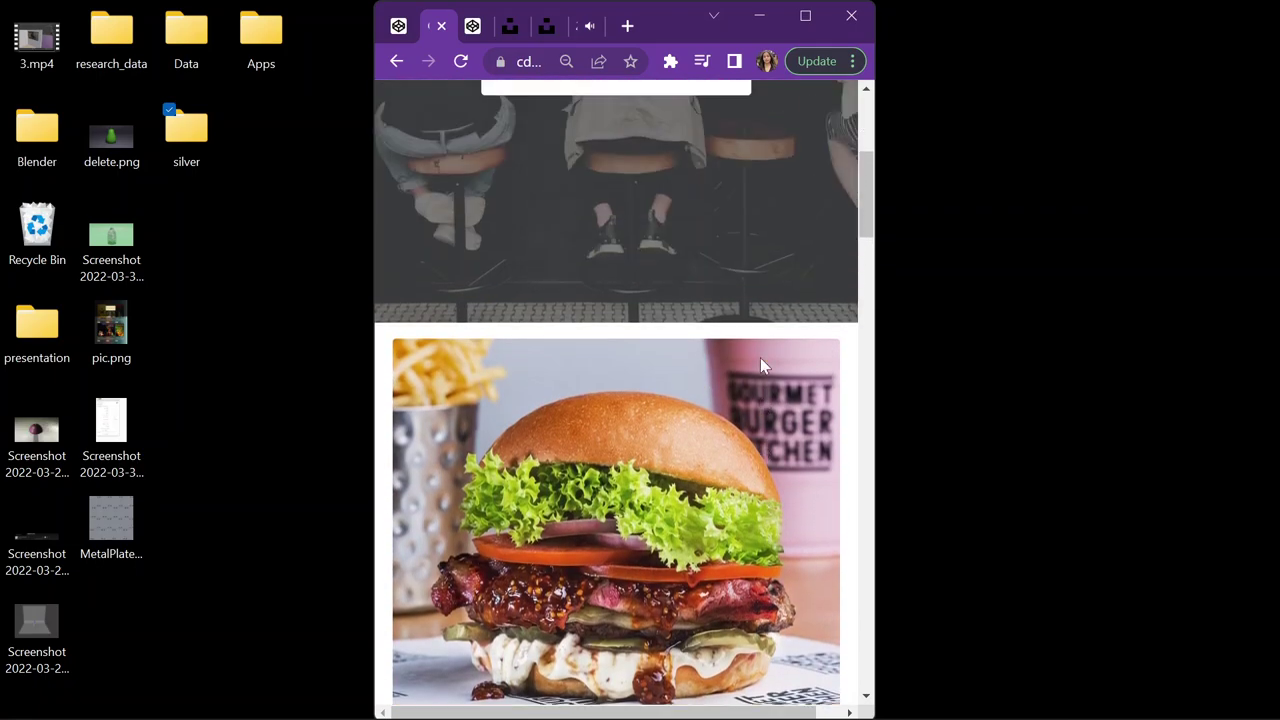
pyautogui.scroll(1, 660, 370)
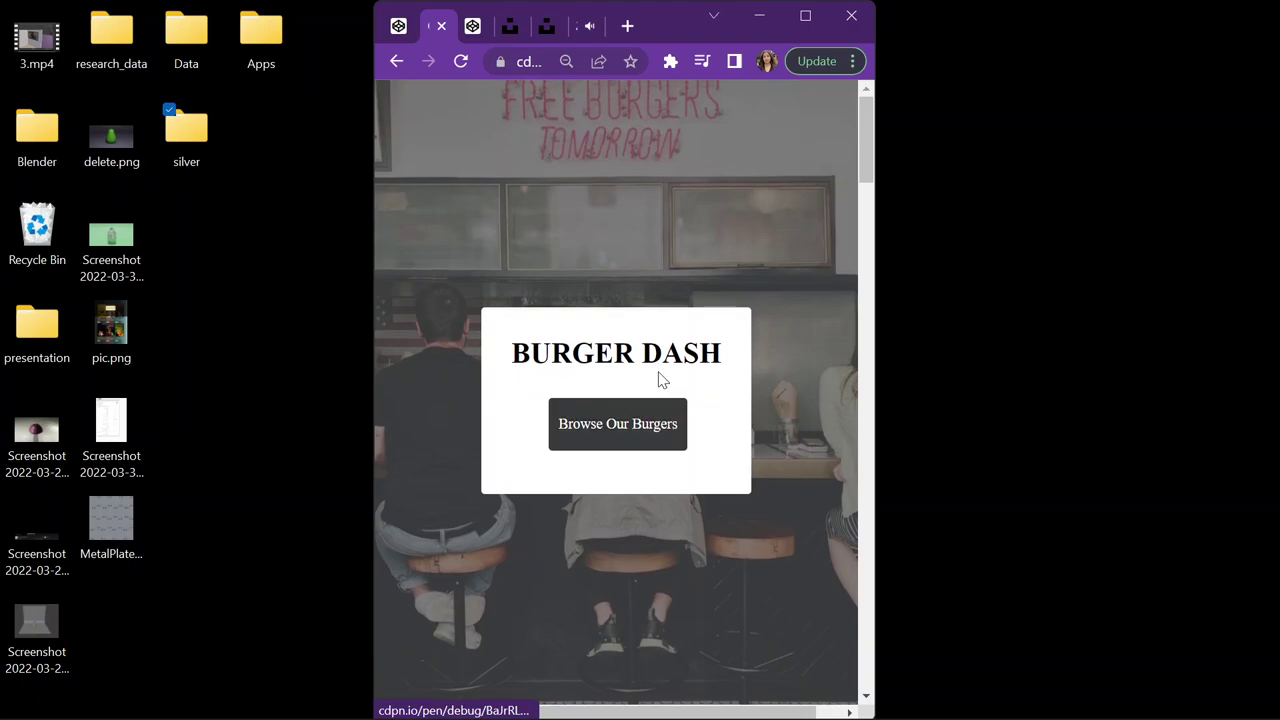
pyautogui.click(804, 17)
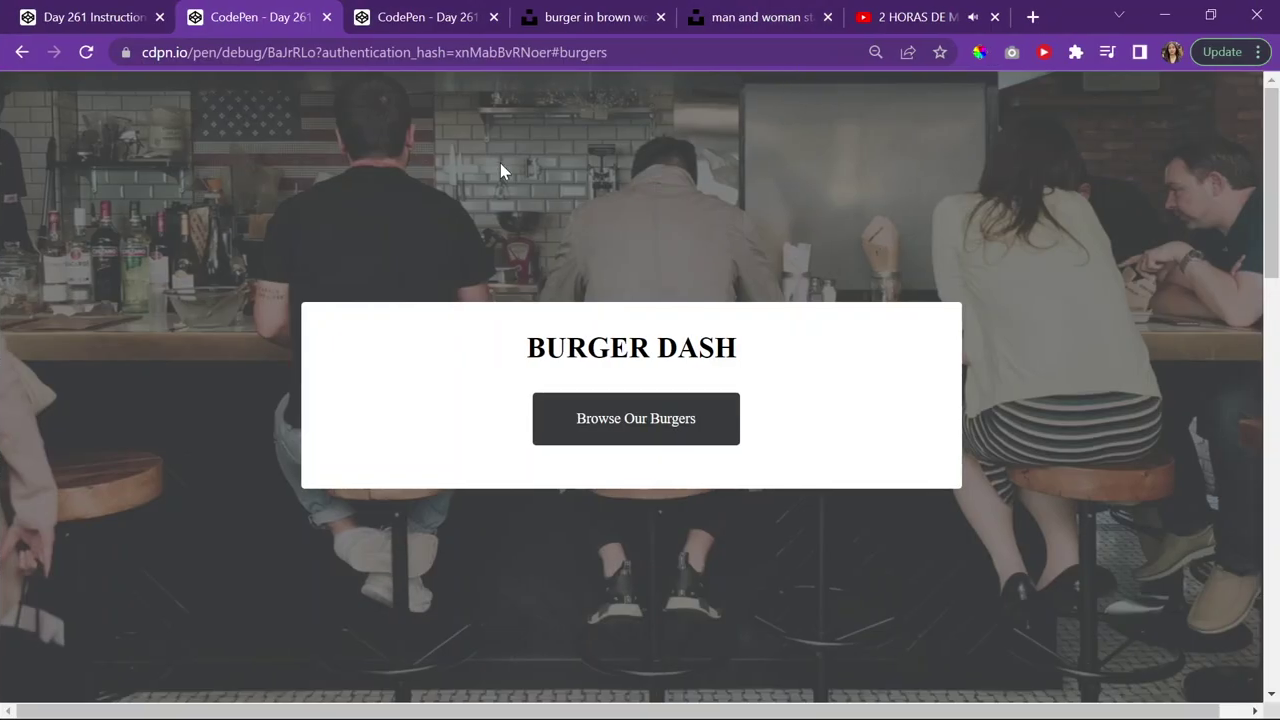
# Go to notion.so in a new browser tab and open the Day 261 entry of the Web Development Log
pyautogui.click(95, 17)
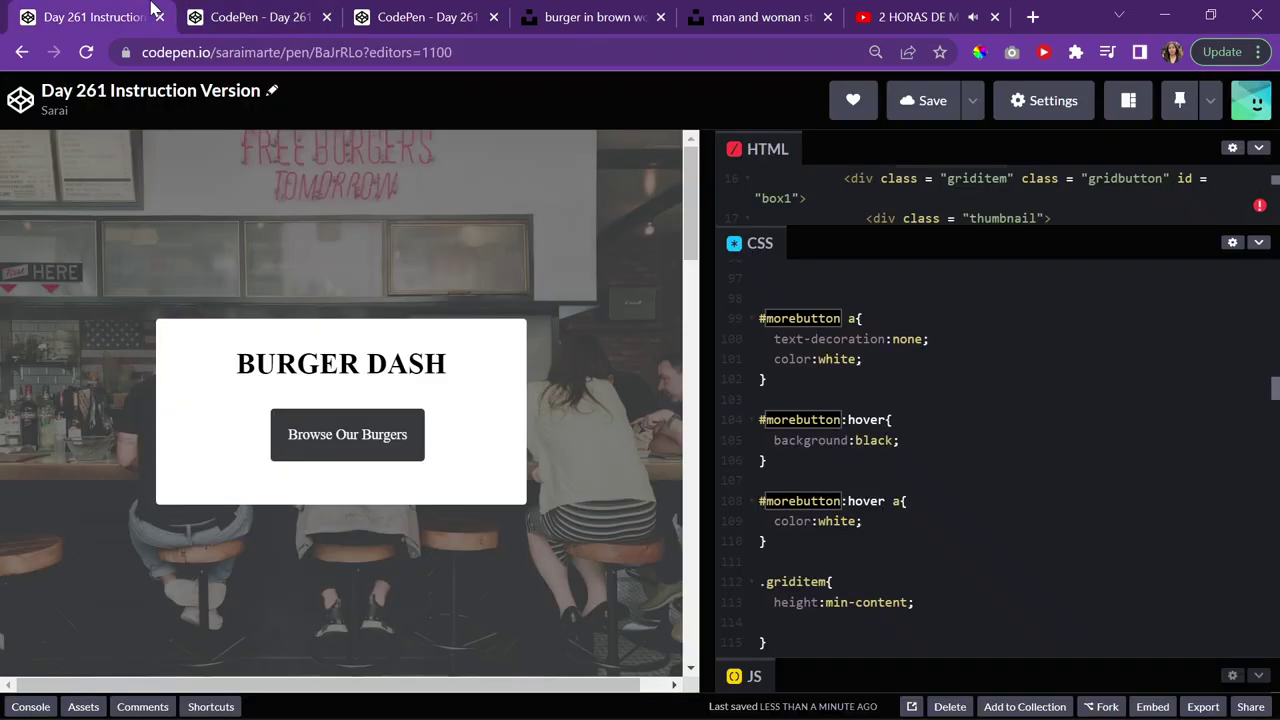
pyautogui.click(224, 12)
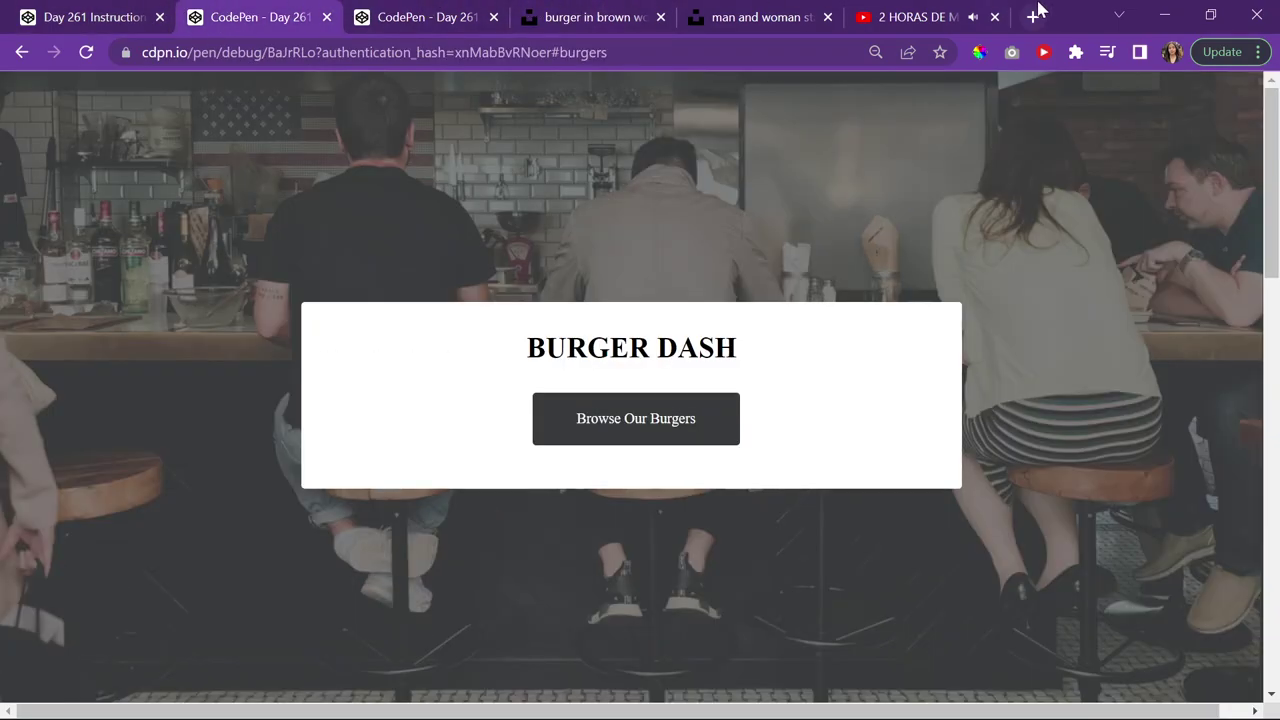
pyautogui.click(1033, 15)
pyautogui.write('not')
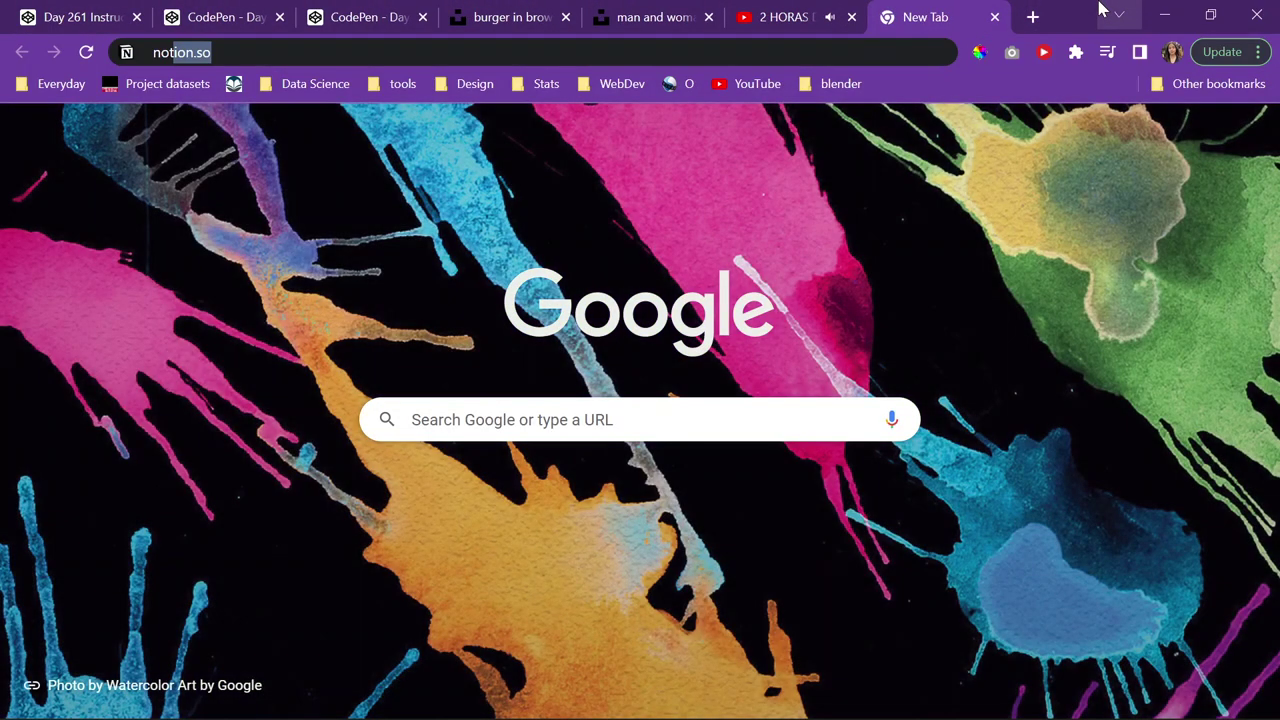
pyautogui.press('Return')
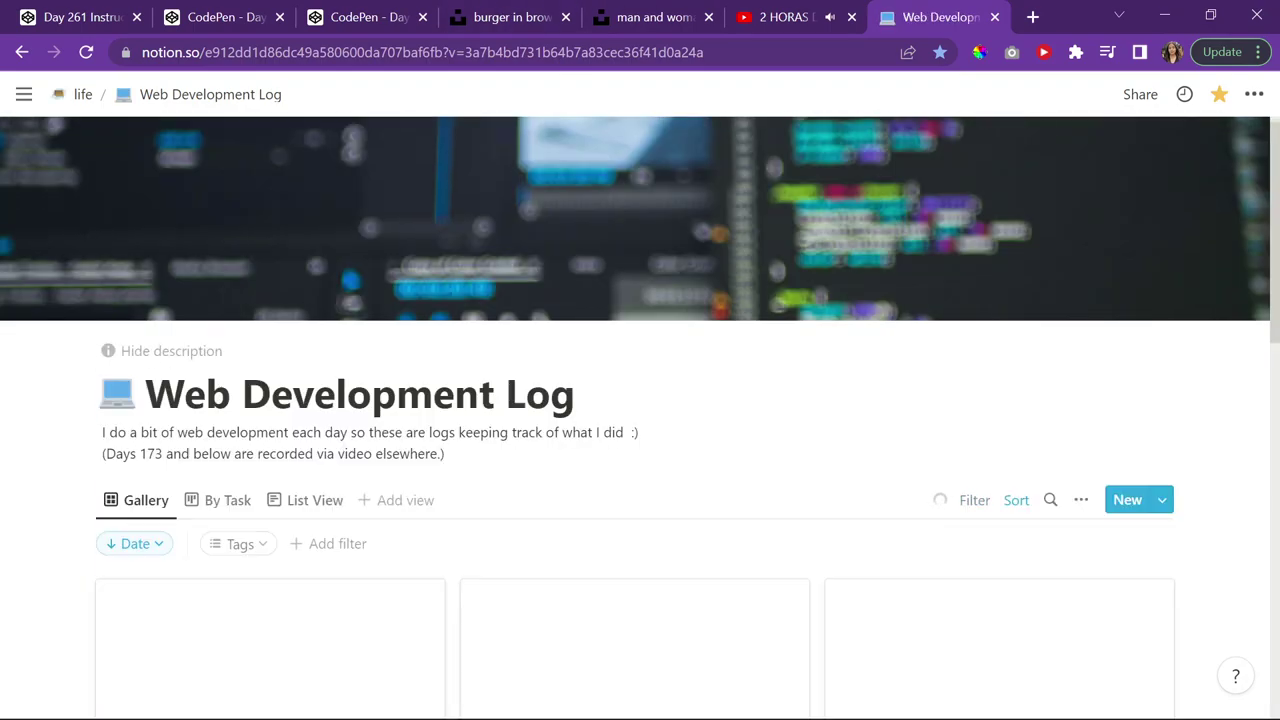
pyautogui.scroll(-3, 640, 420)
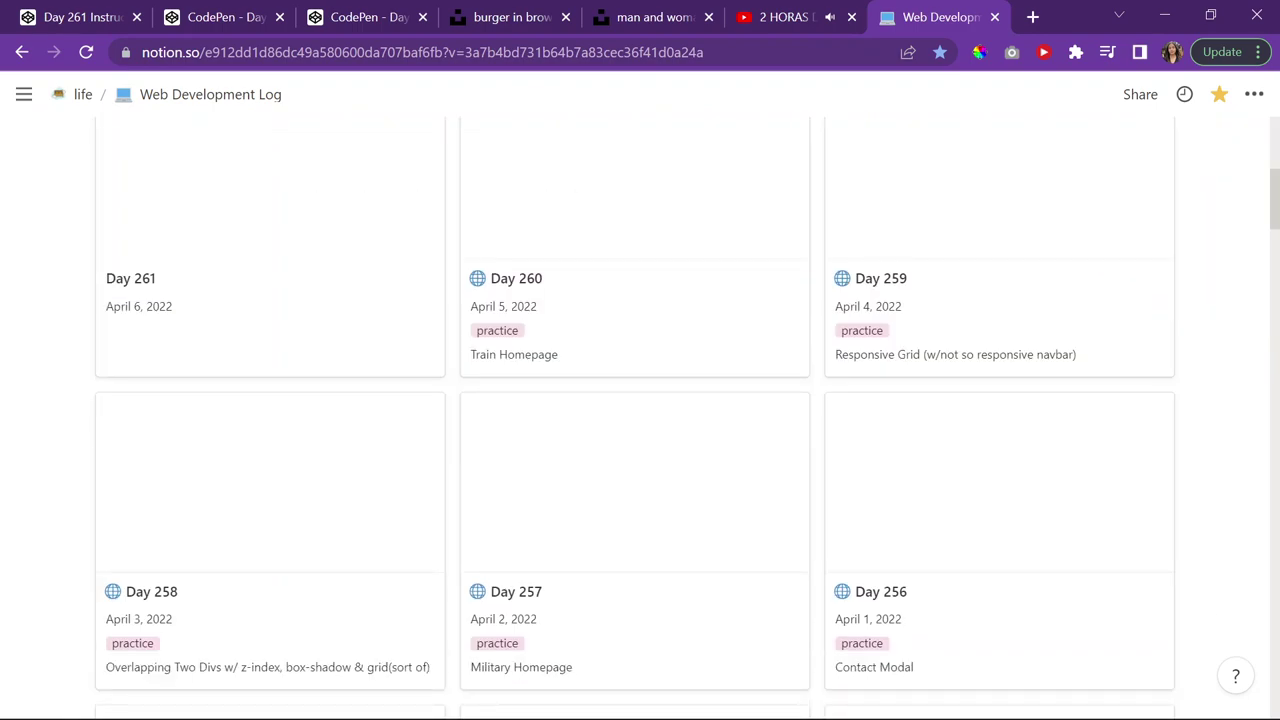
pyautogui.click(266, 397)
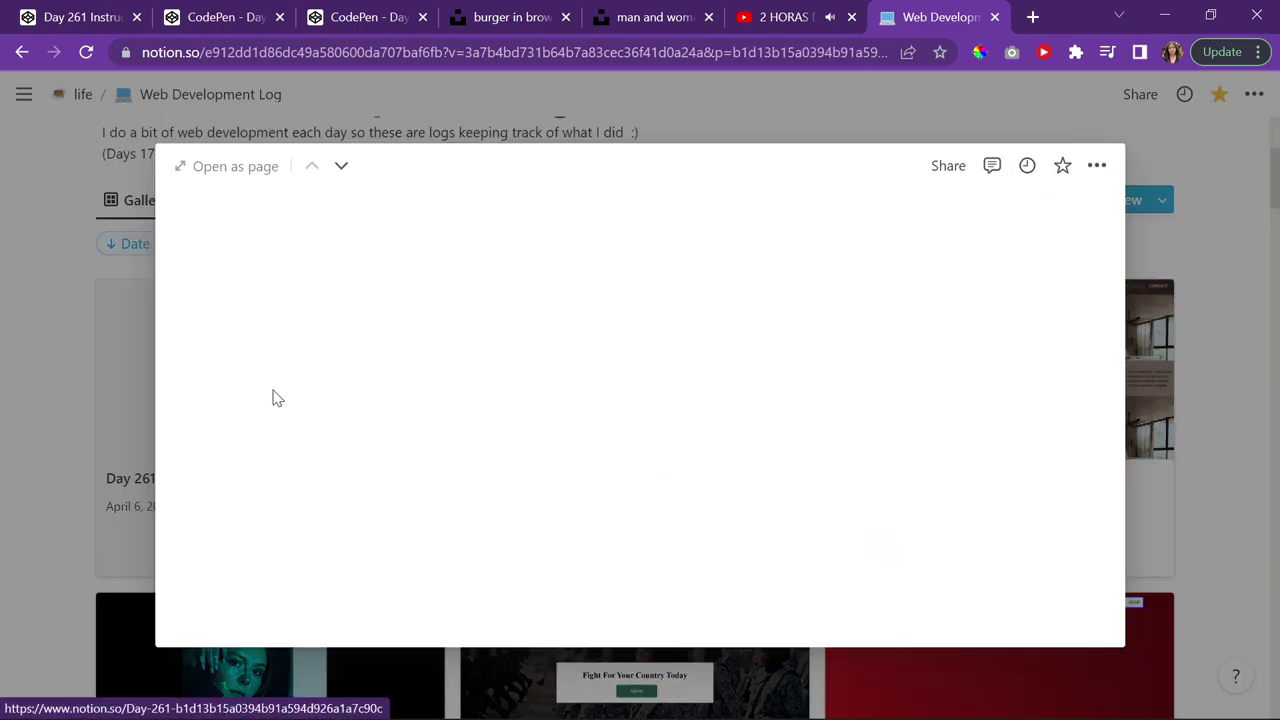
# Set the Day 261 entry's "What did I do?" property to small project
pyautogui.click(520, 366)
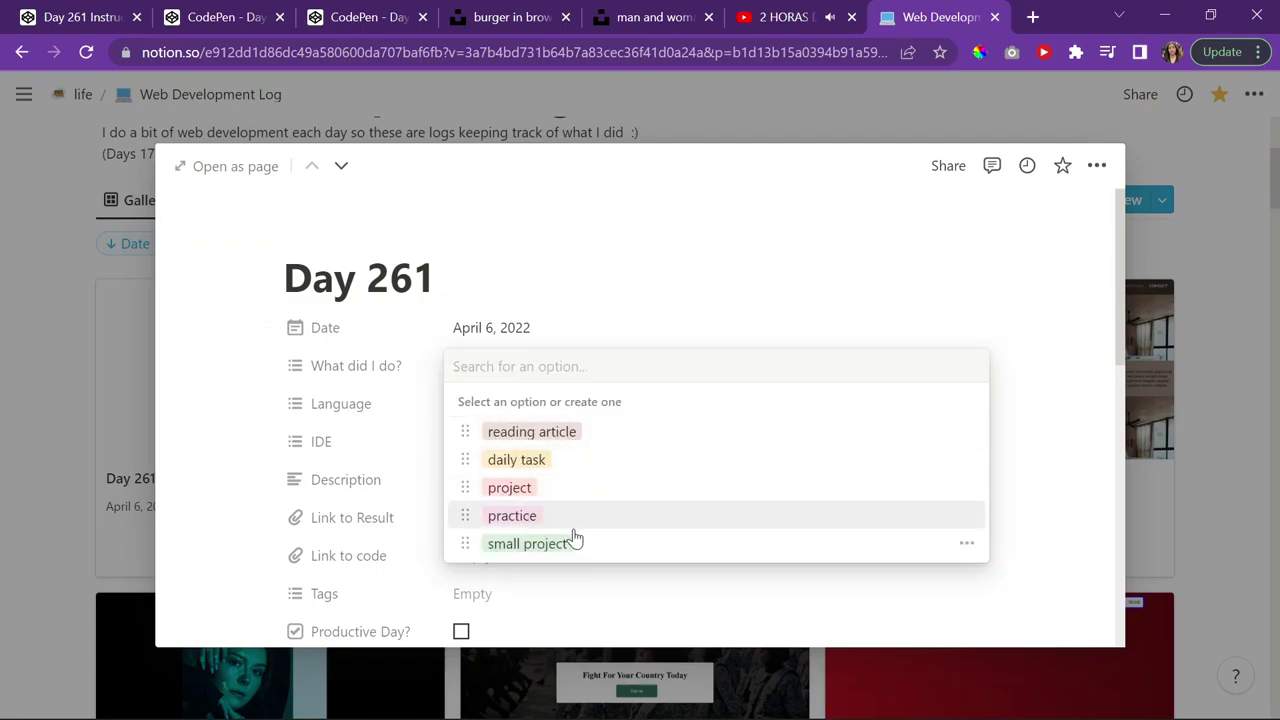
pyautogui.click(512, 516)
pyautogui.click(519, 367)
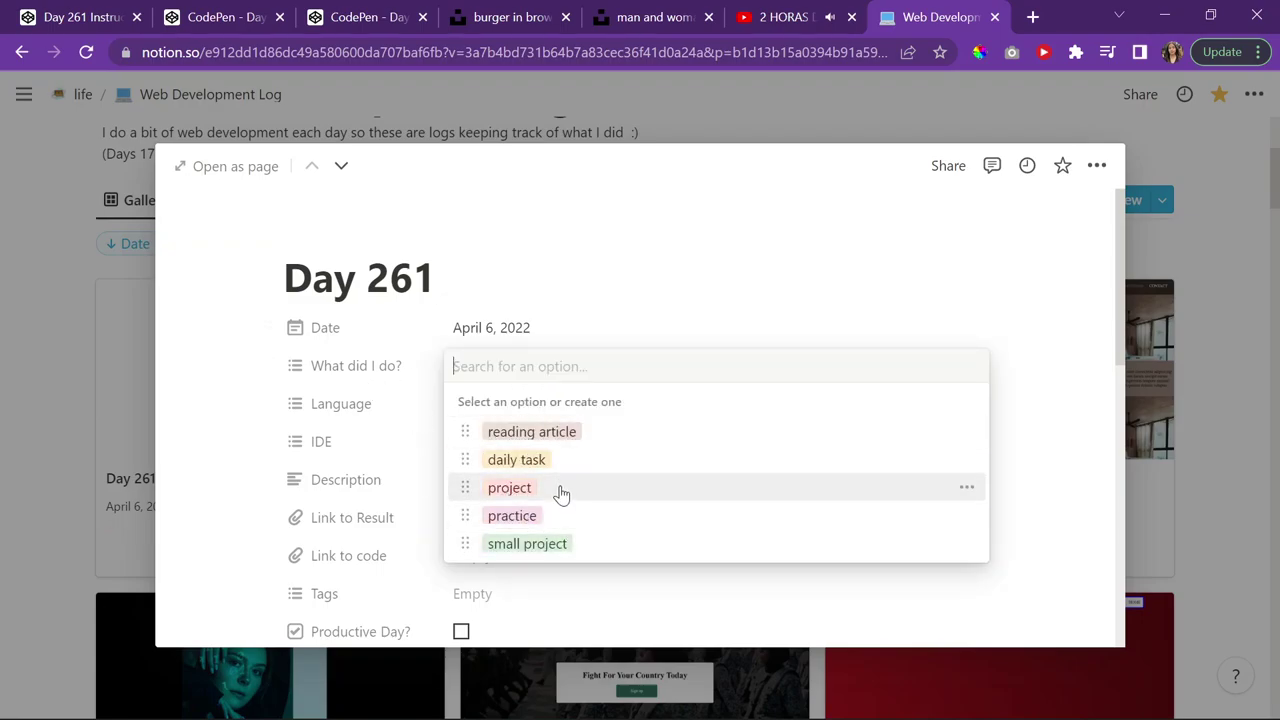
pyautogui.click(576, 543)
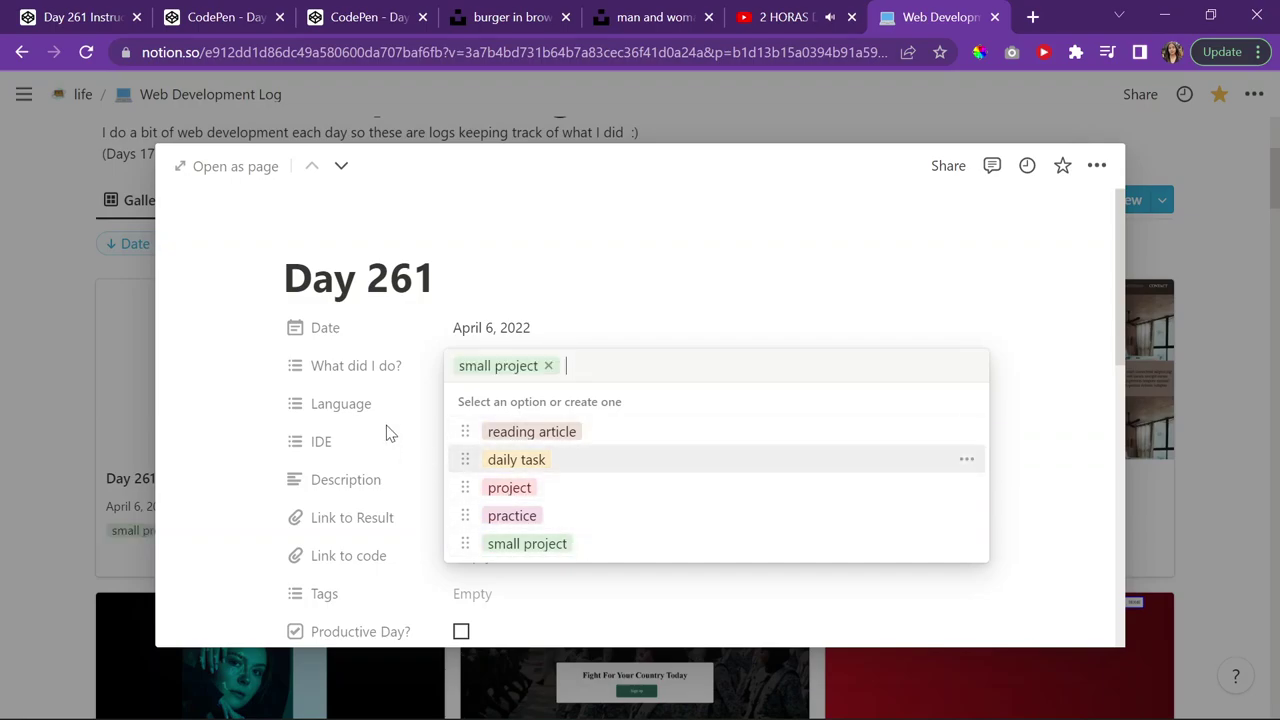
pyautogui.click(386, 432)
# Set the entry's Language property to html and css
pyautogui.click(470, 404)
pyautogui.click(501, 469)
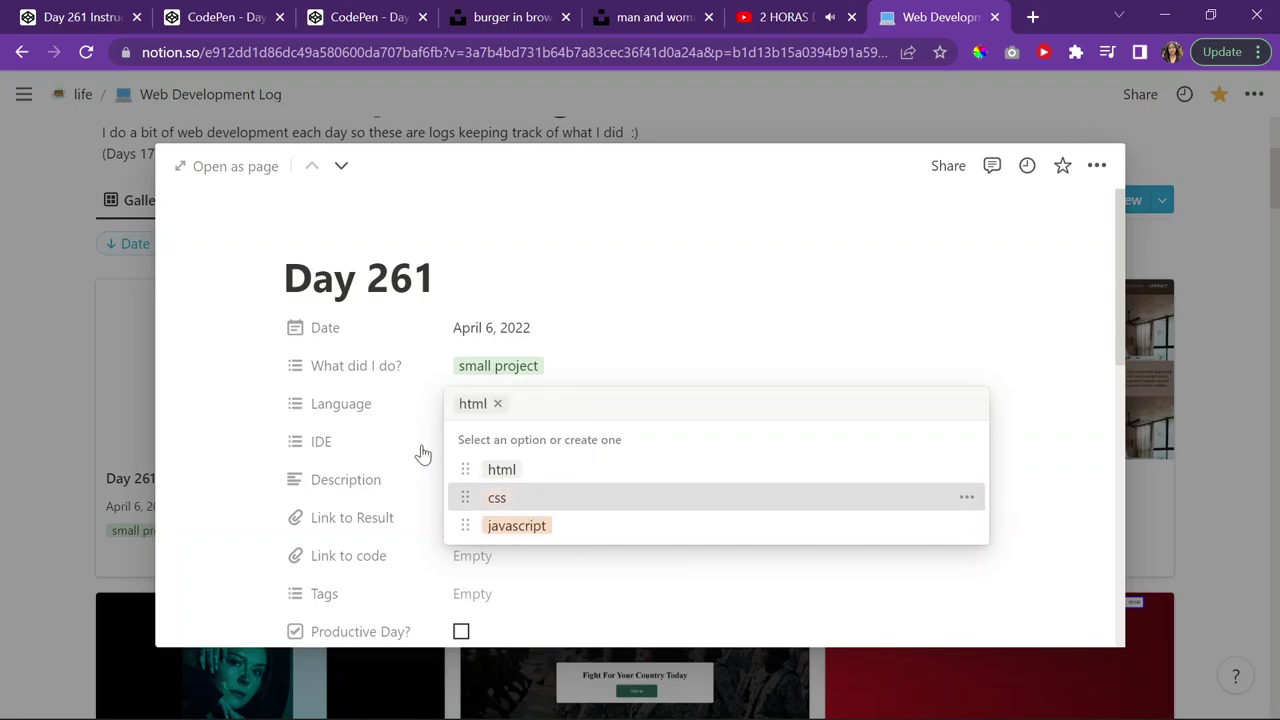
pyautogui.click(497, 497)
pyautogui.click(517, 439)
# Set the entry's IDE property to Codepen and mark it as a productive day
pyautogui.click(517, 441)
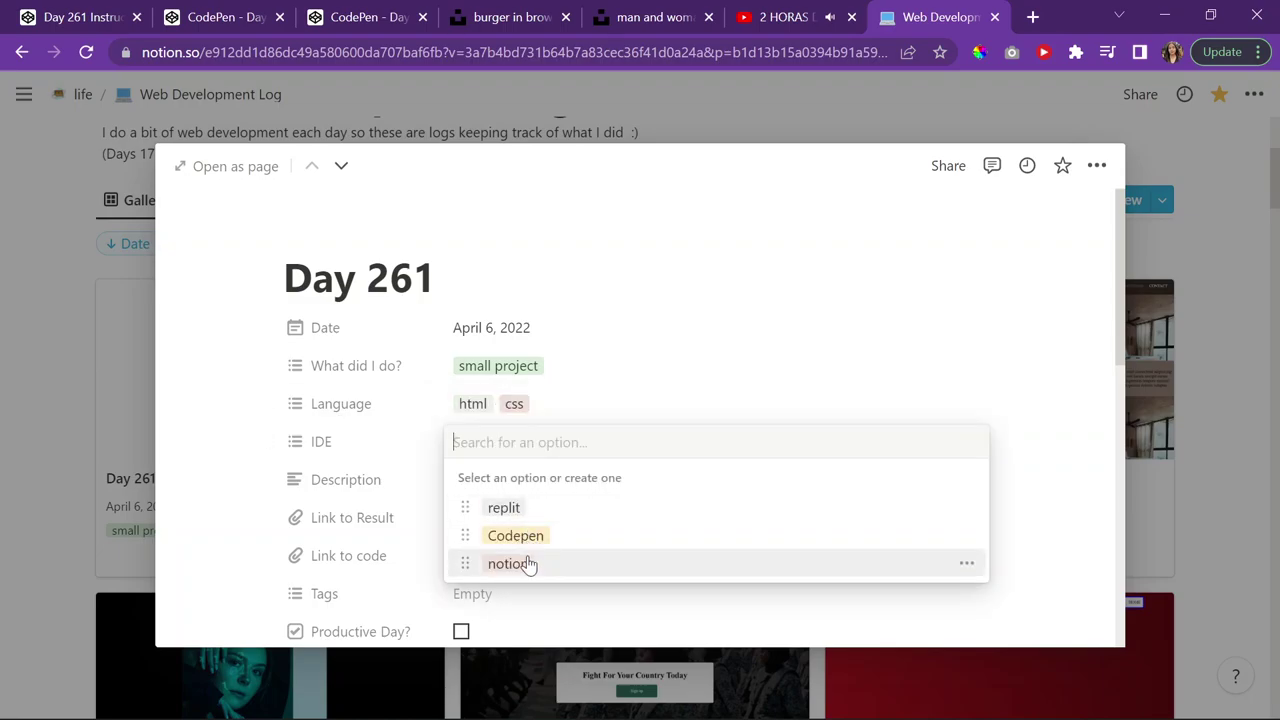
pyautogui.click(524, 563)
pyautogui.click(512, 443)
pyautogui.click(523, 535)
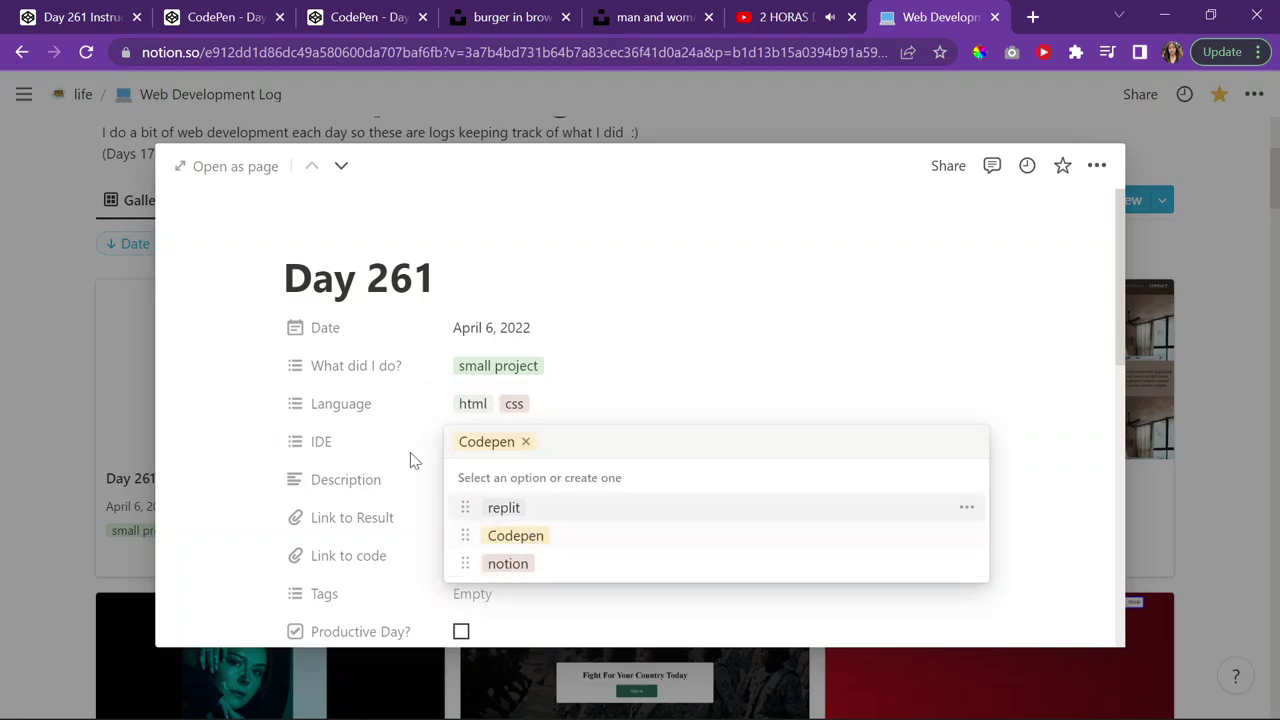
pyautogui.click(389, 445)
pyautogui.scroll(-1, 527, 390)
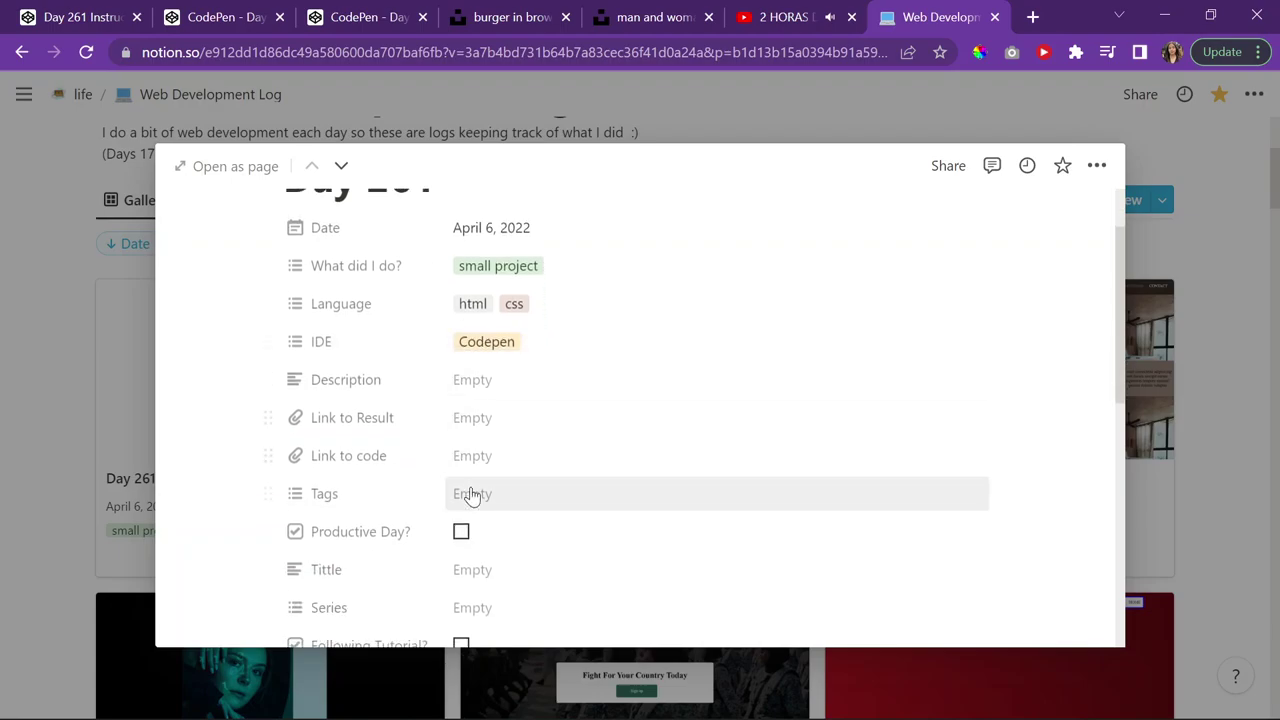
pyautogui.scroll(-2, 483, 485)
pyautogui.click(461, 332)
# Set the entry's Series to Homepage and its Tittle property to "Burger Dash Website"
pyautogui.click(490, 410)
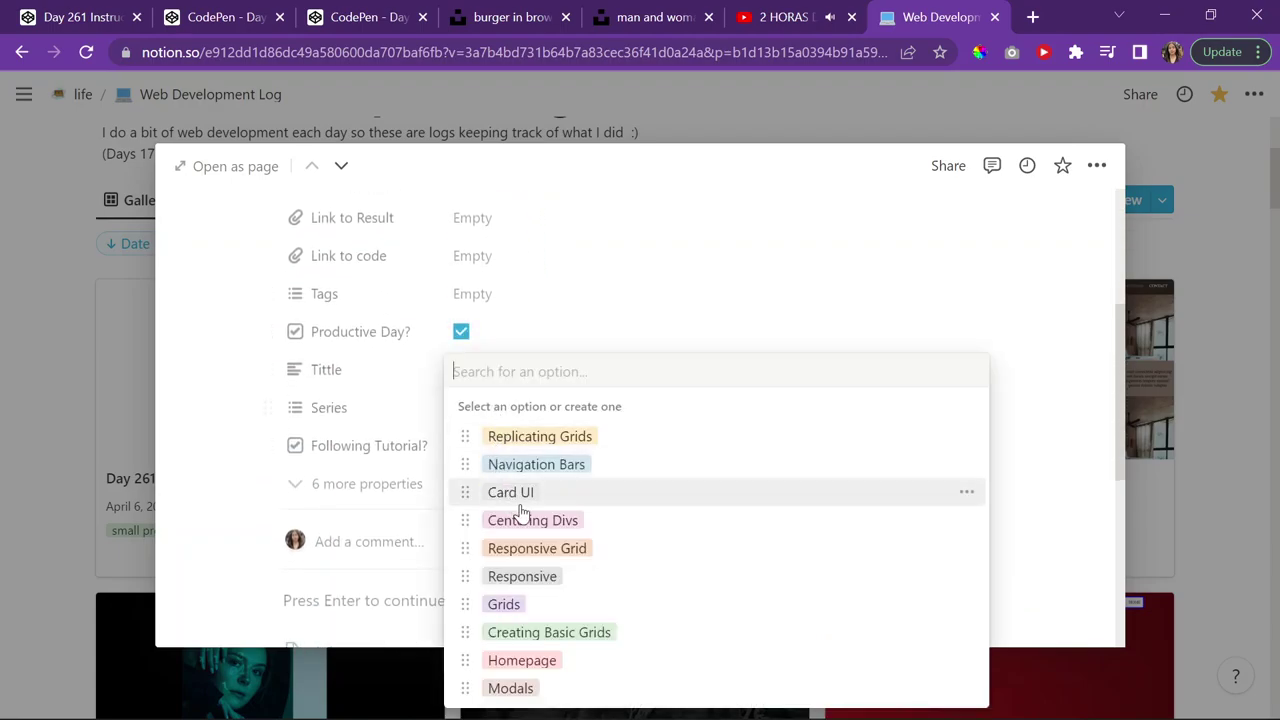
pyautogui.click(560, 662)
pyautogui.press('Escape')
pyautogui.scroll(2, 506, 440)
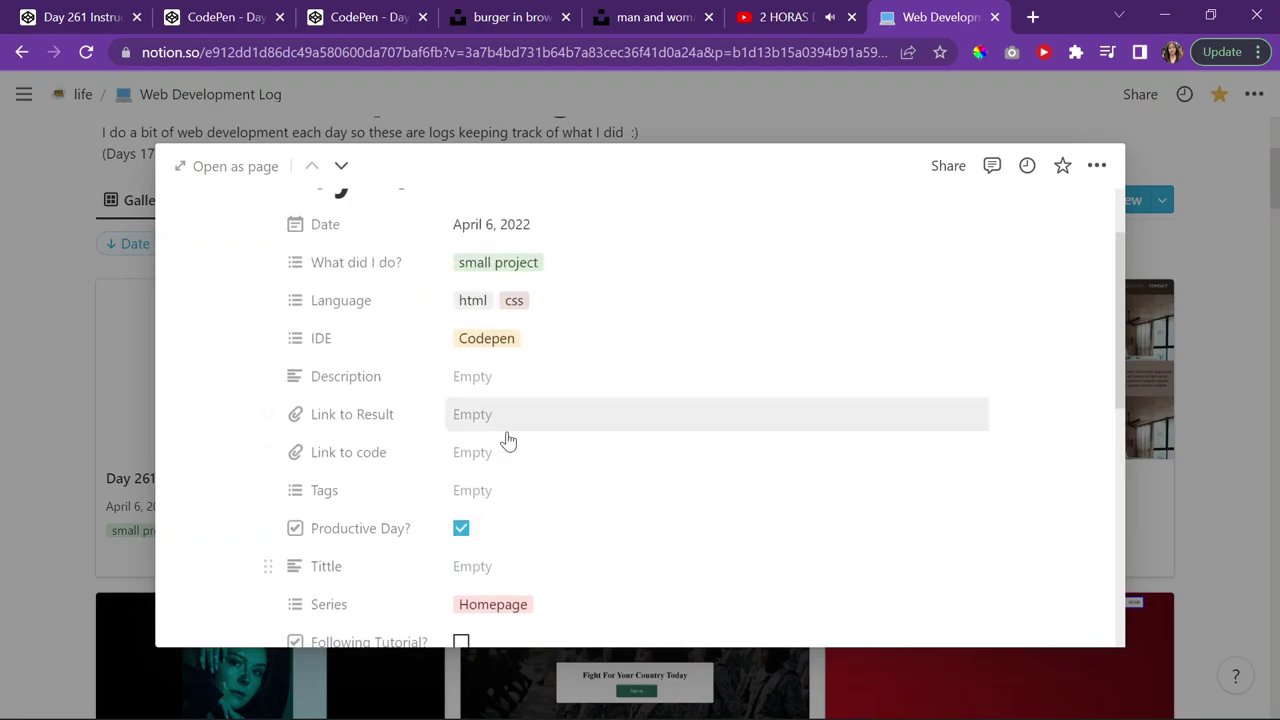
pyautogui.click(486, 566)
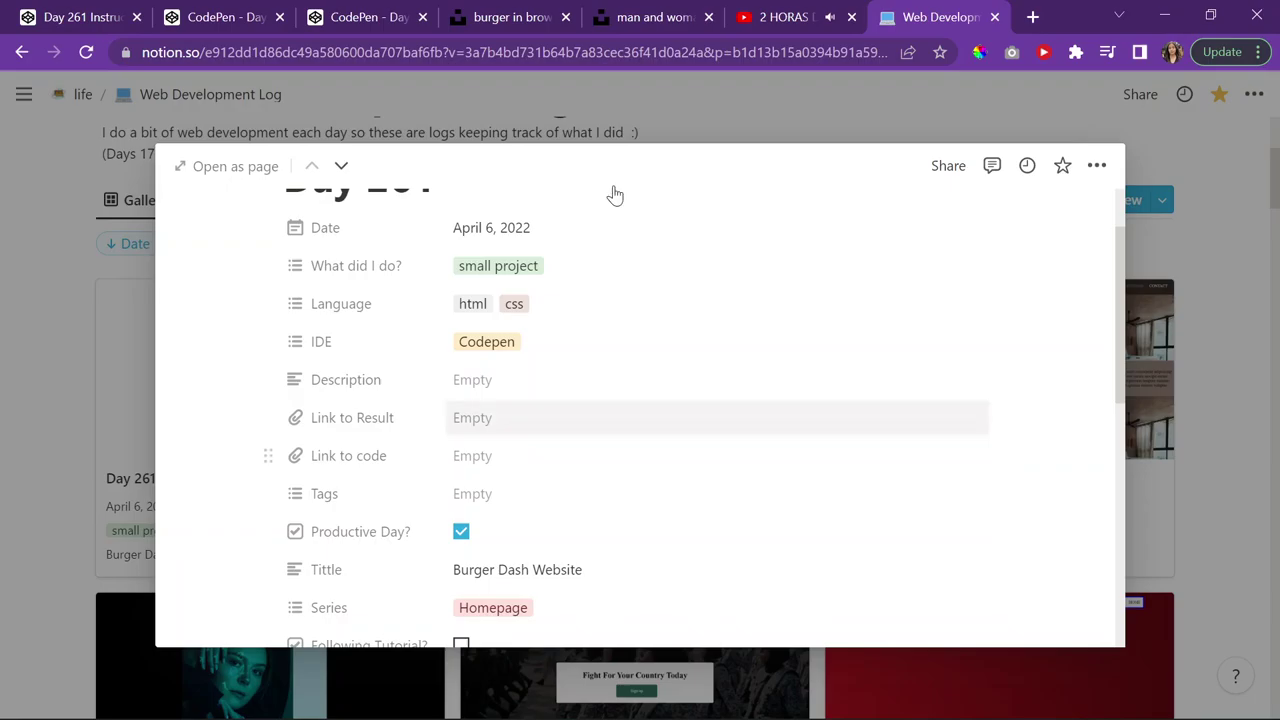
# Copy the web address of the full-page Burger Dash preview and move the Web Development Log tab beside the preview's tab
pyautogui.click(207, 18)
pyautogui.scroll(-10, 512, 135)
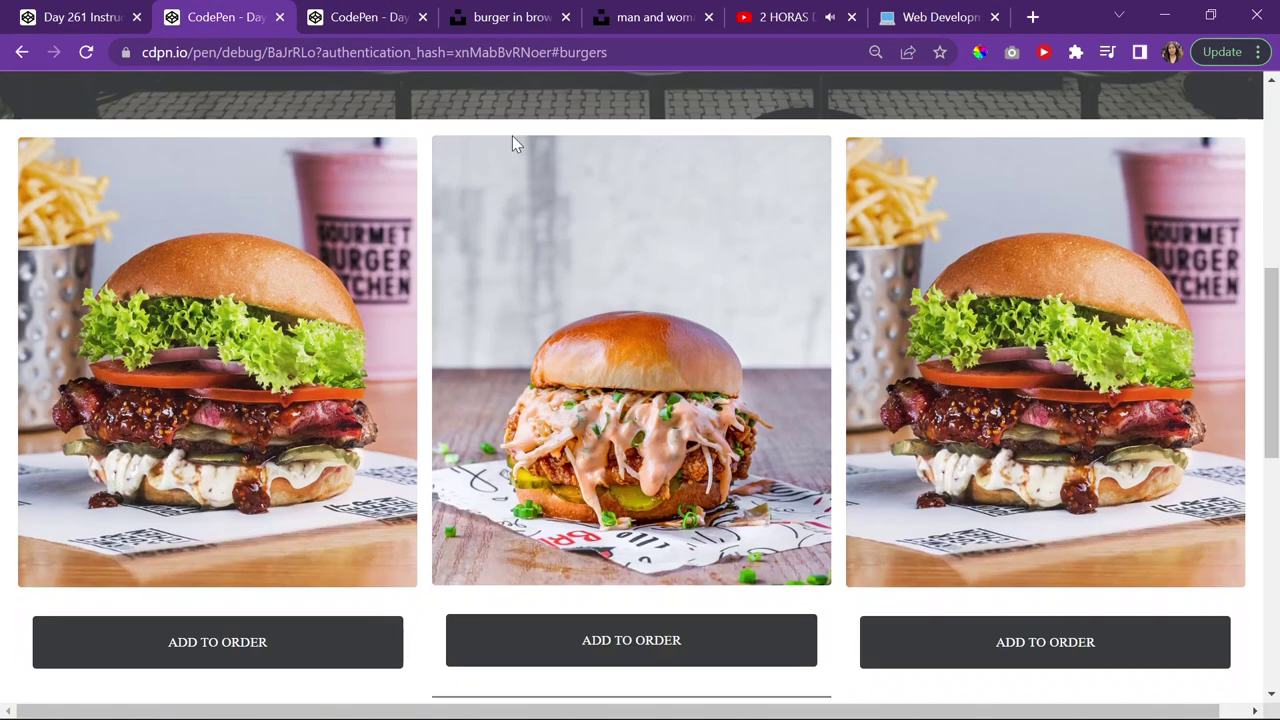
pyautogui.scroll(4, 512, 135)
pyautogui.click(541, 52)
pyautogui.hotkey('ctrl', 'c')
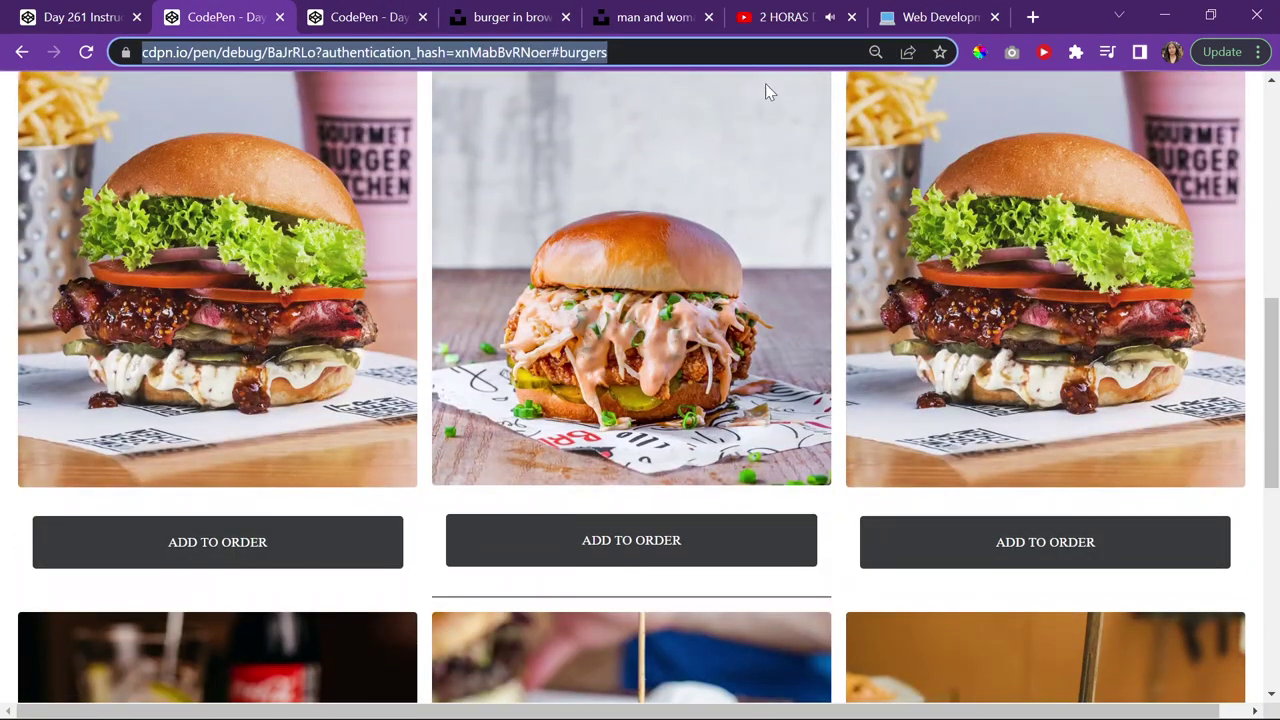
pyautogui.moveTo(890, 17); pyautogui.dragTo(316, 17)
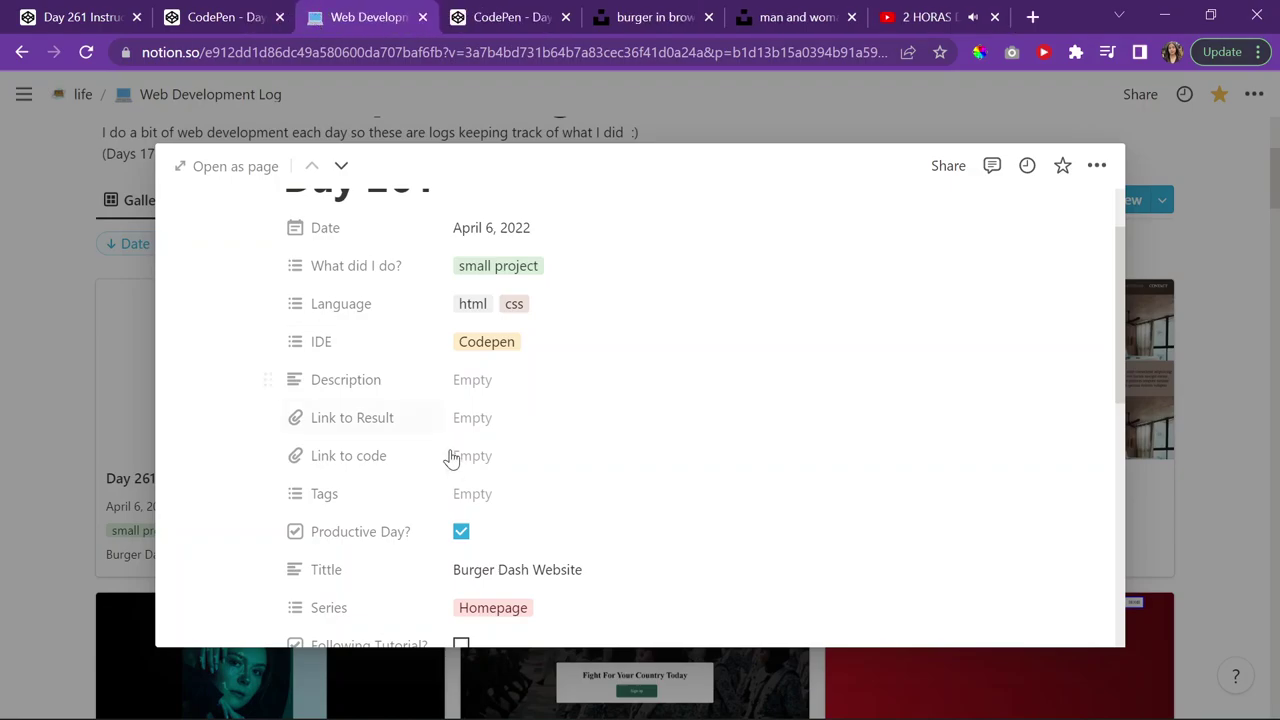
# Embed the copied preview address as a link in the Day 261 entry's Link to Result property
pyautogui.click(503, 453)
pyautogui.click(495, 428)
pyautogui.click(495, 428)
pyautogui.click(553, 428)
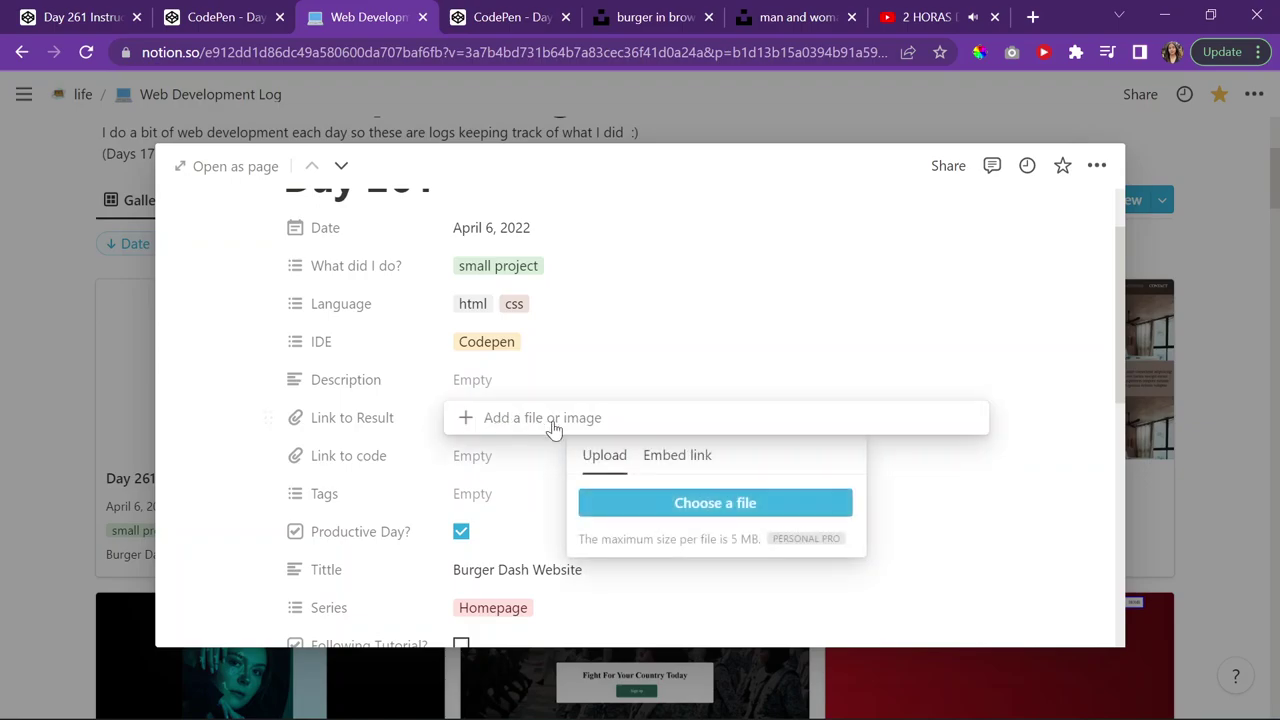
pyautogui.click(477, 423)
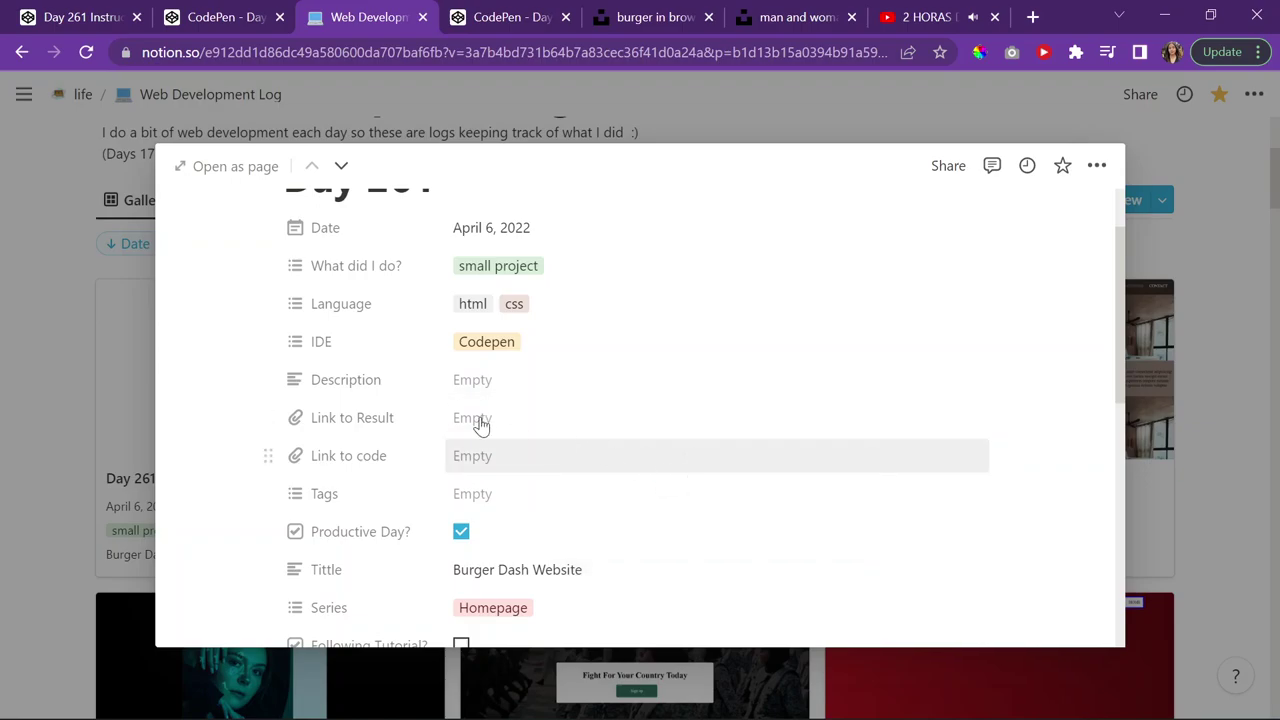
pyautogui.click(457, 417)
pyautogui.click(677, 456)
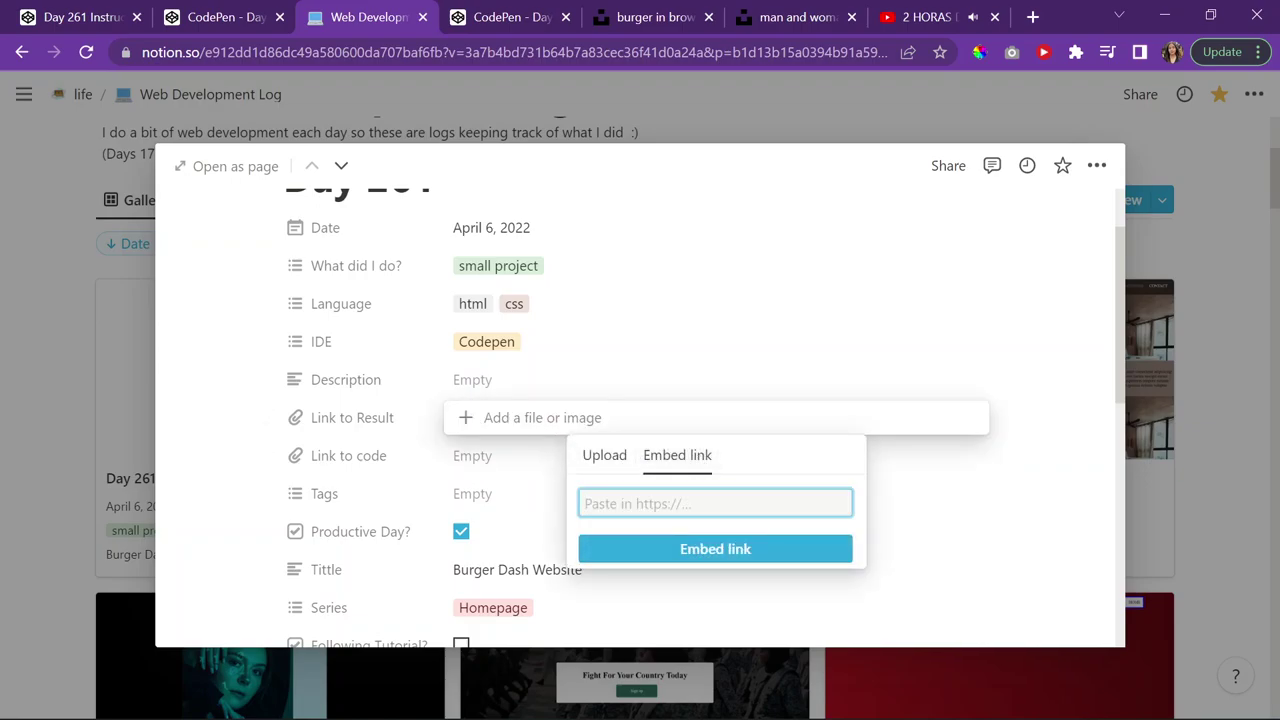
pyautogui.hotkey('ctrl', 'v')
pyautogui.click(715, 548)
# Rename the embedded result link to "Final Result"
pyautogui.click(1040, 421)
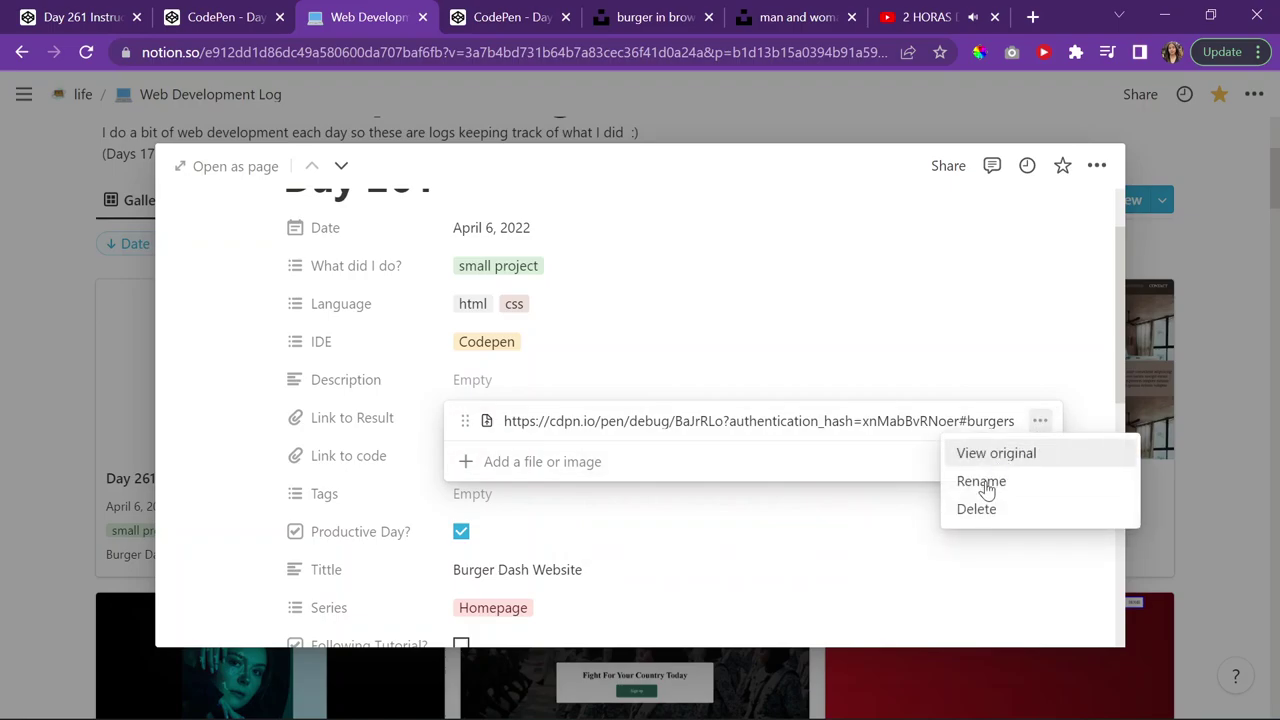
pyautogui.click(985, 484)
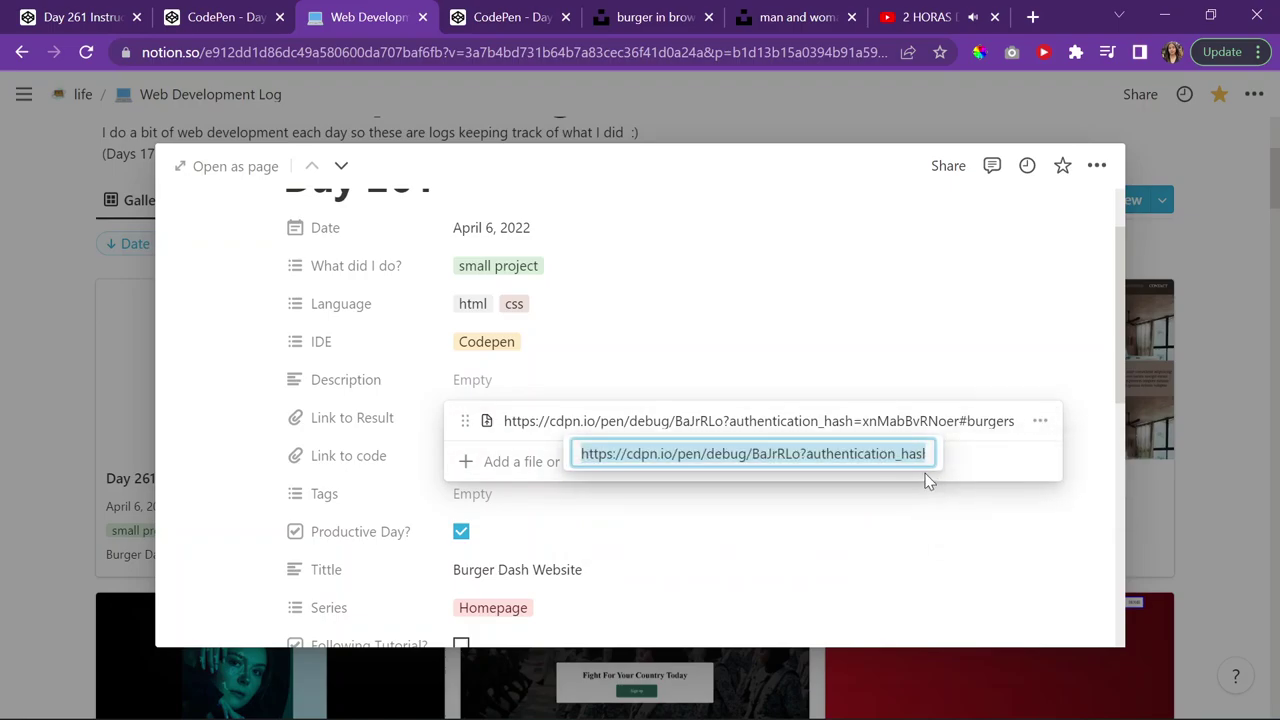
pyautogui.write('Final Result')
pyautogui.press('Return')
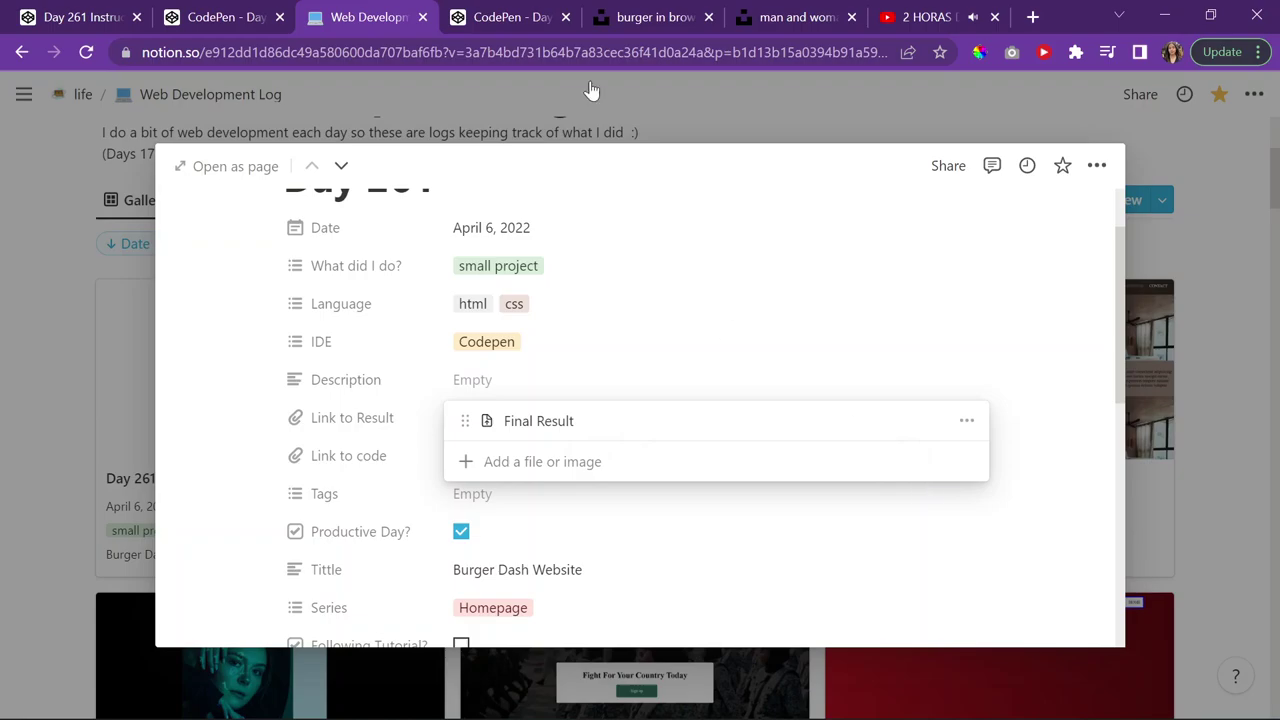
# Switch to the Day 261 Instruction Version pen in CodePen and rename it "Day 261 Final Version"
pyautogui.click(100, 15)
pyautogui.click(210, 15)
pyautogui.click(98, 12)
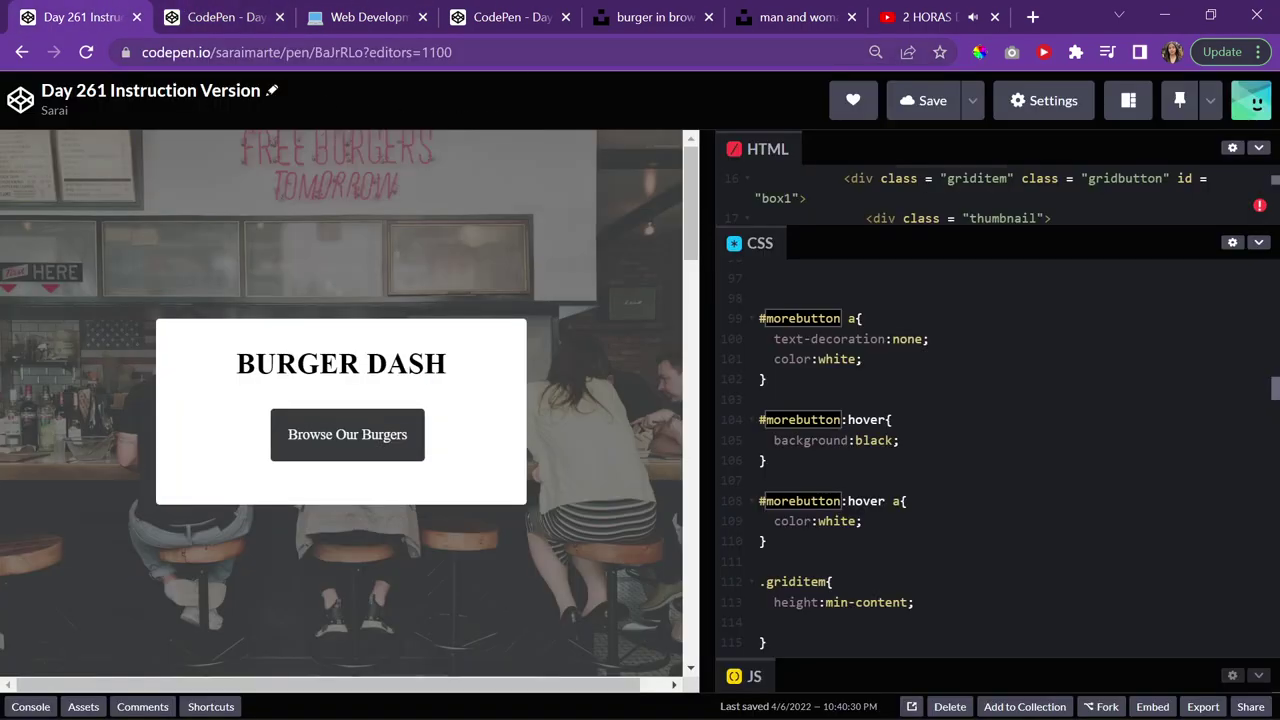
pyautogui.hotkey('ctrl', 'l')
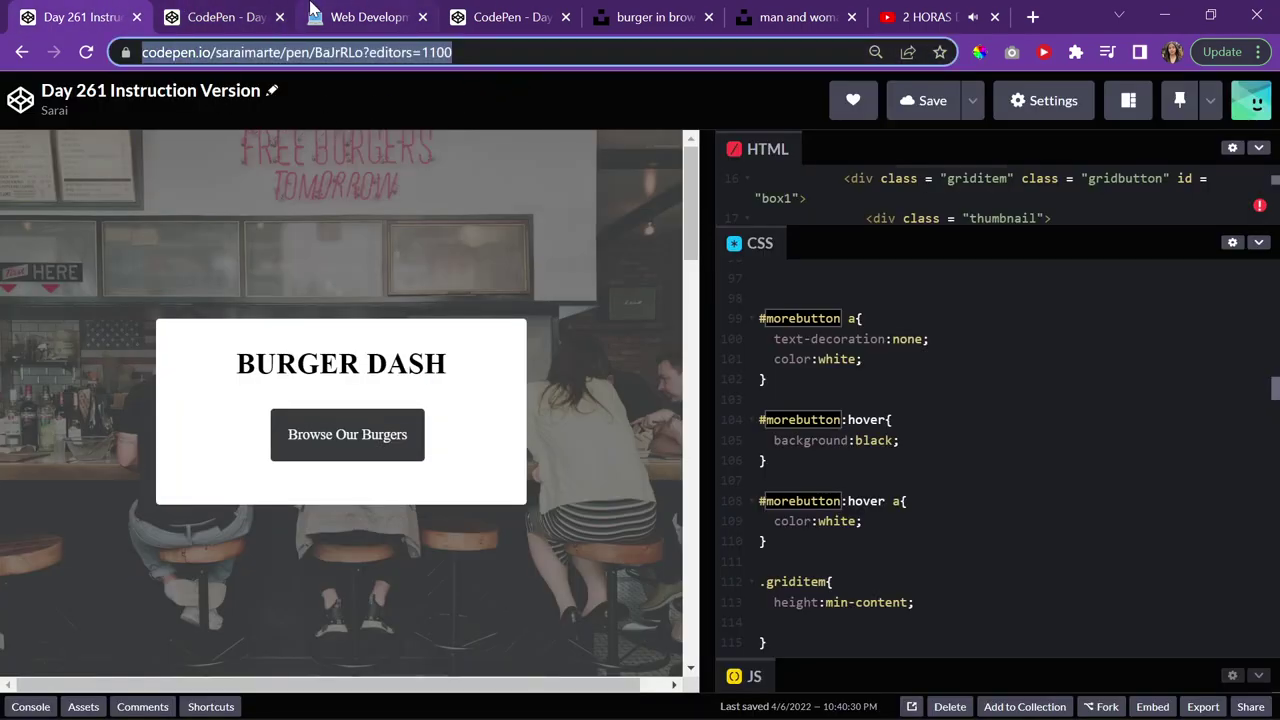
pyautogui.scroll(7, 900, 450)
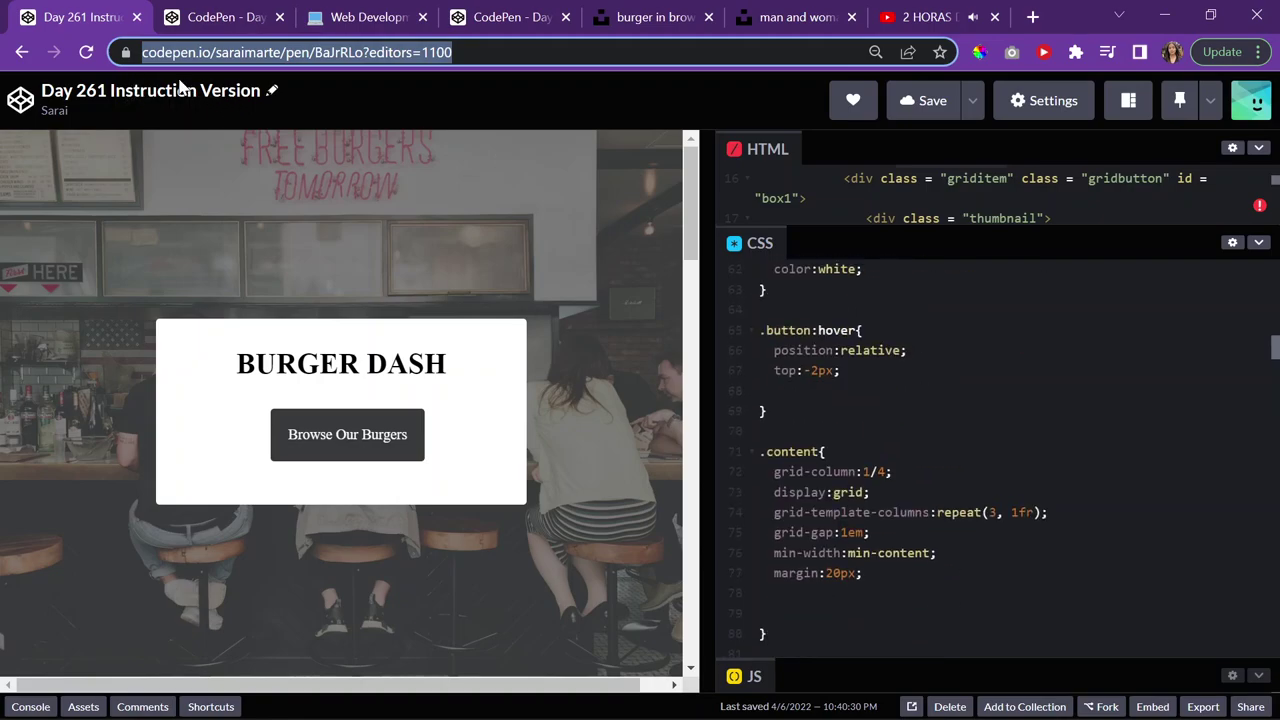
pyautogui.press('Return')
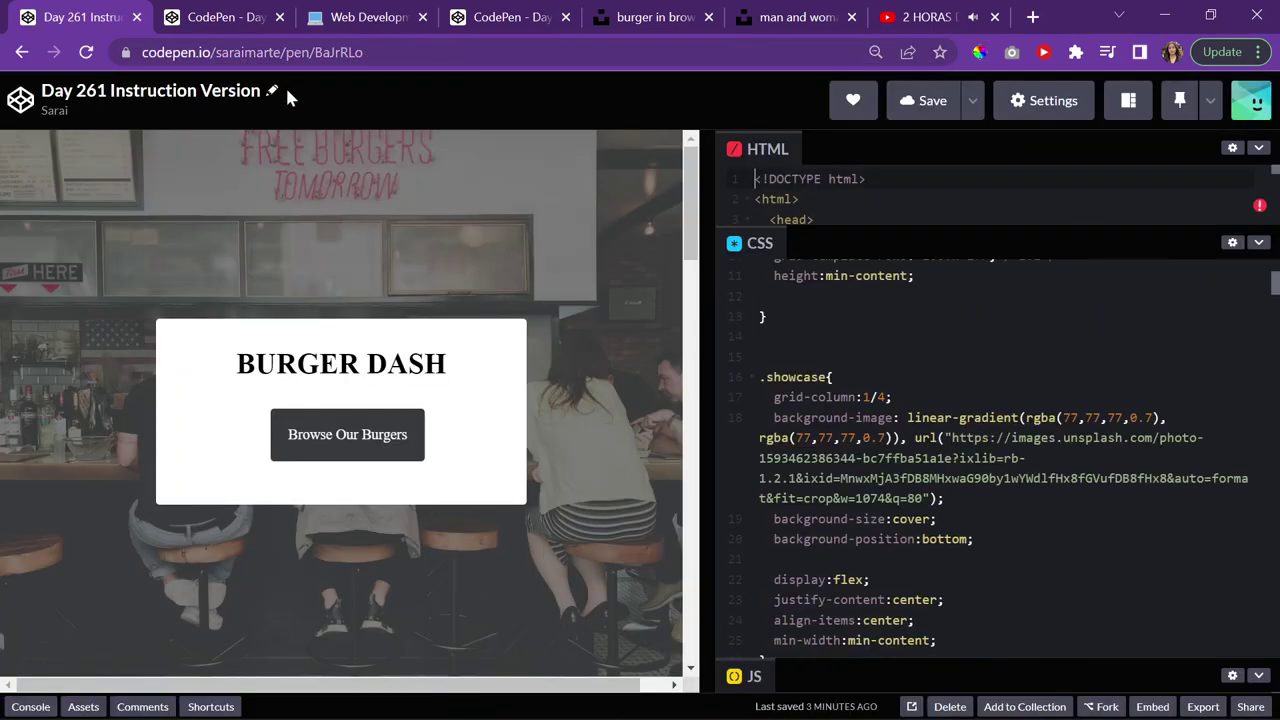
pyautogui.write('Final')
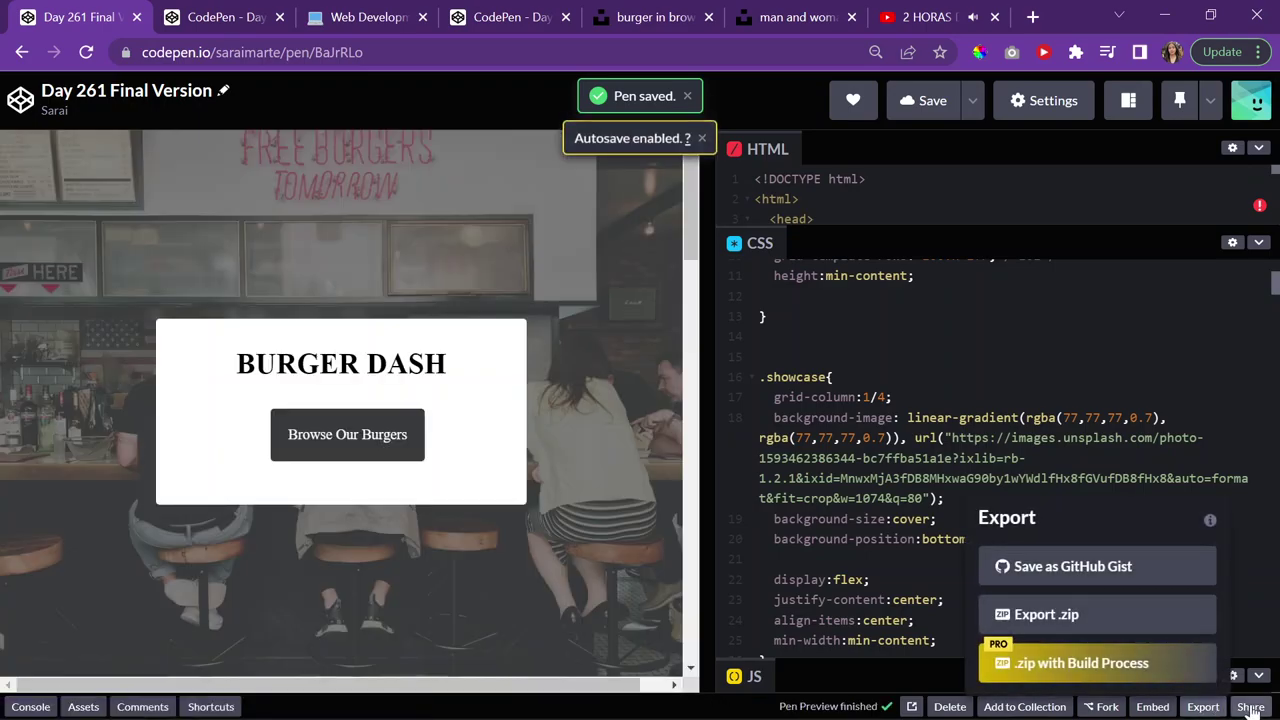
# Copy the Day 261 Final Version pen's link and embed it in the Notion Day 261 entry's Link to code property
pyautogui.moveTo(1250, 706)
pyautogui.click(1128, 668)
pyautogui.click(296, 14)
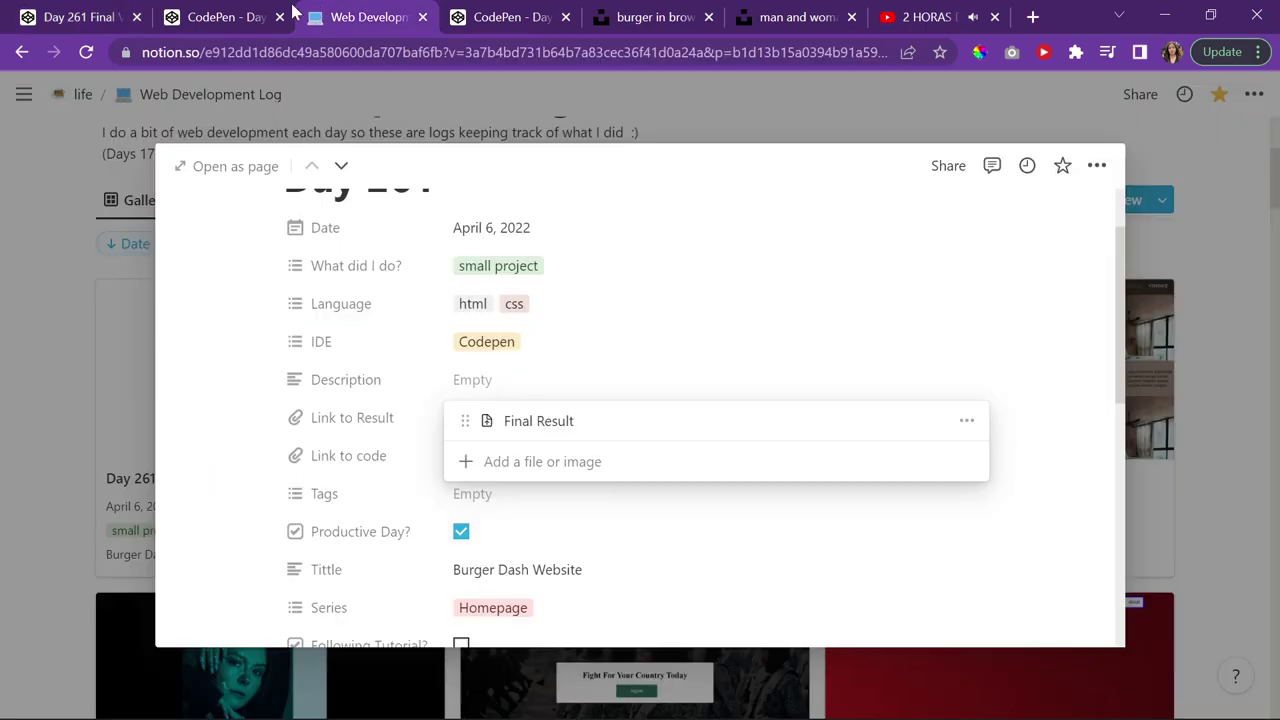
pyautogui.click(414, 366)
pyautogui.click(517, 455)
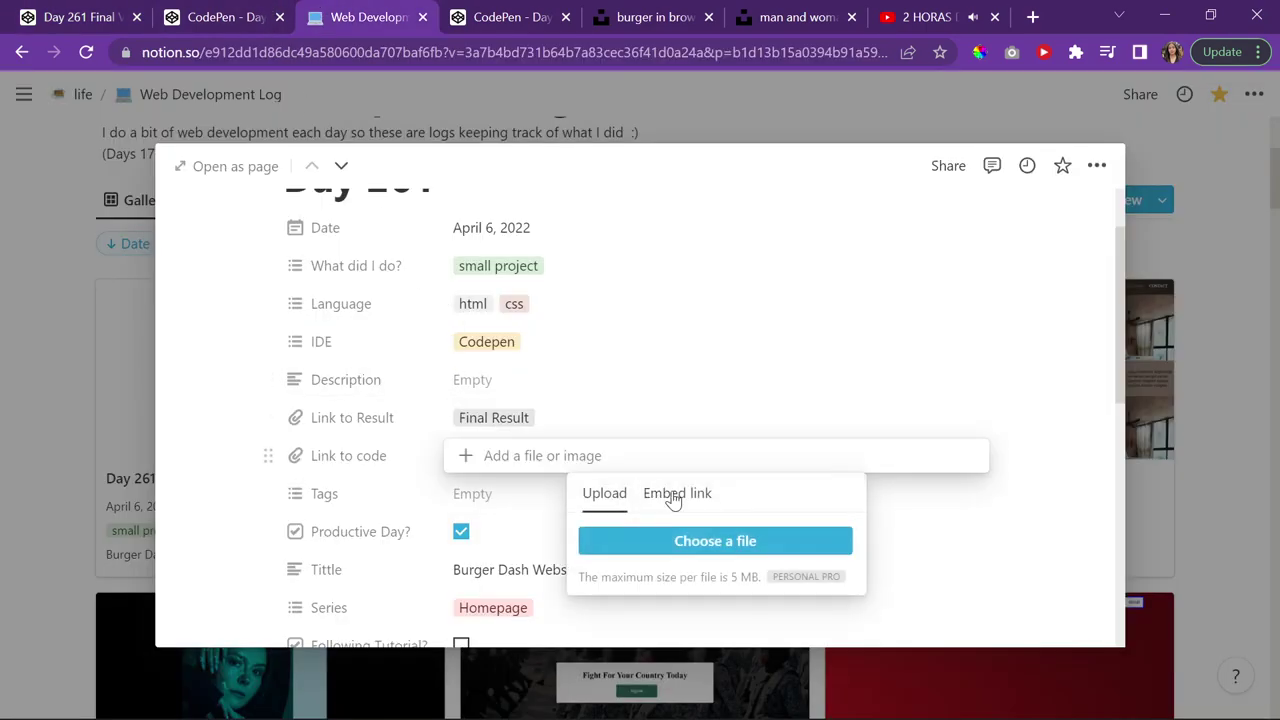
pyautogui.click(677, 493)
pyautogui.hotkey('ctrl', 'v')
pyautogui.click(711, 587)
# Rename the embedded code link to "Final Code"
pyautogui.click(967, 458)
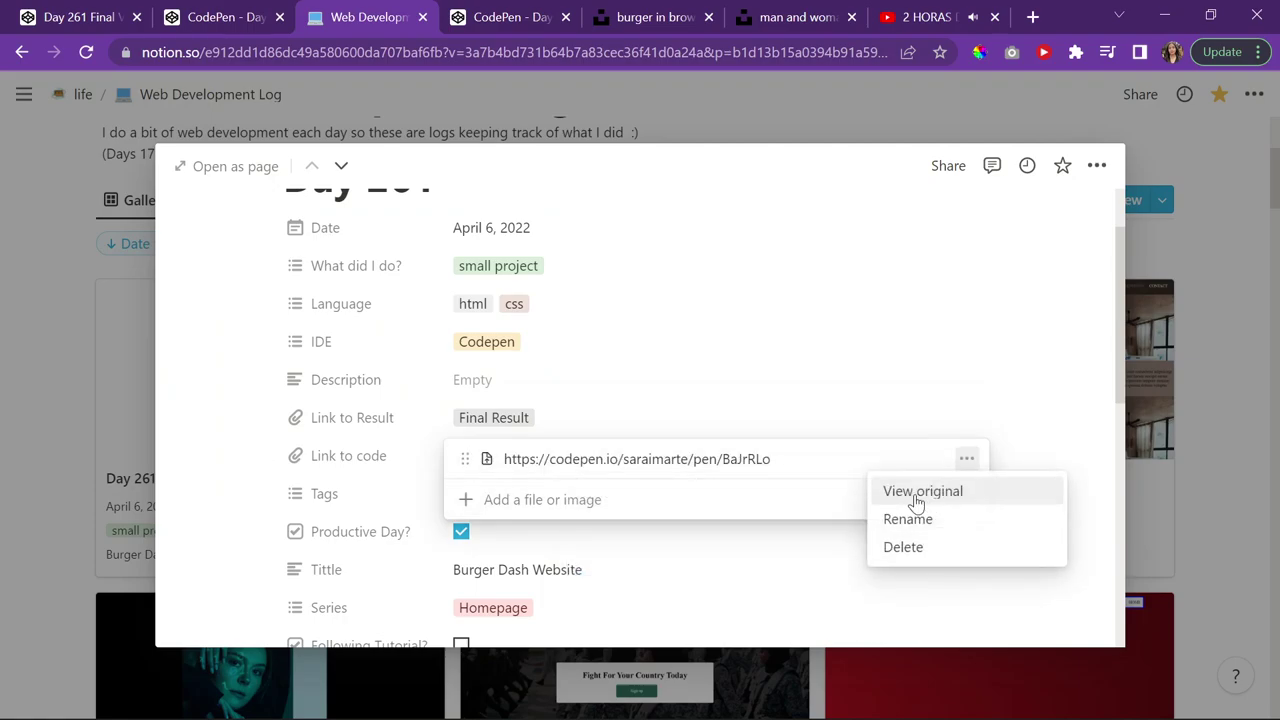
pyautogui.click(908, 519)
pyautogui.write('Final C')
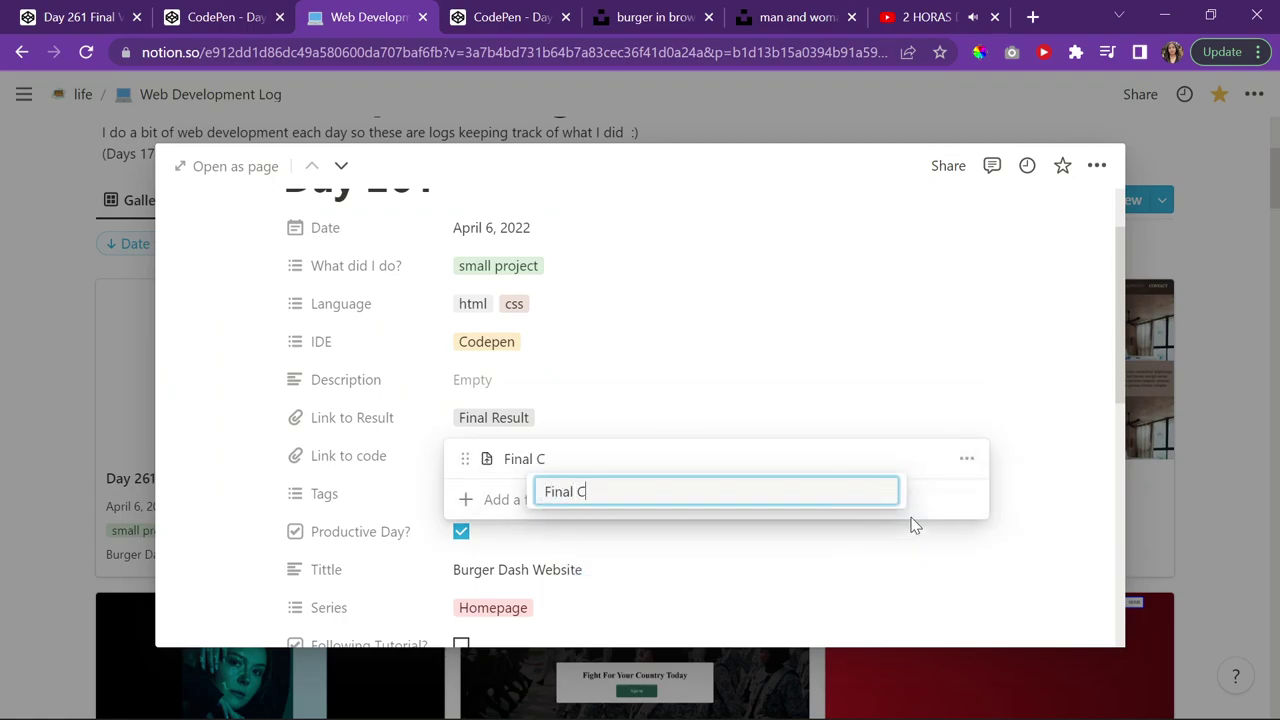
pyautogui.write('ode')
pyautogui.press('Return')
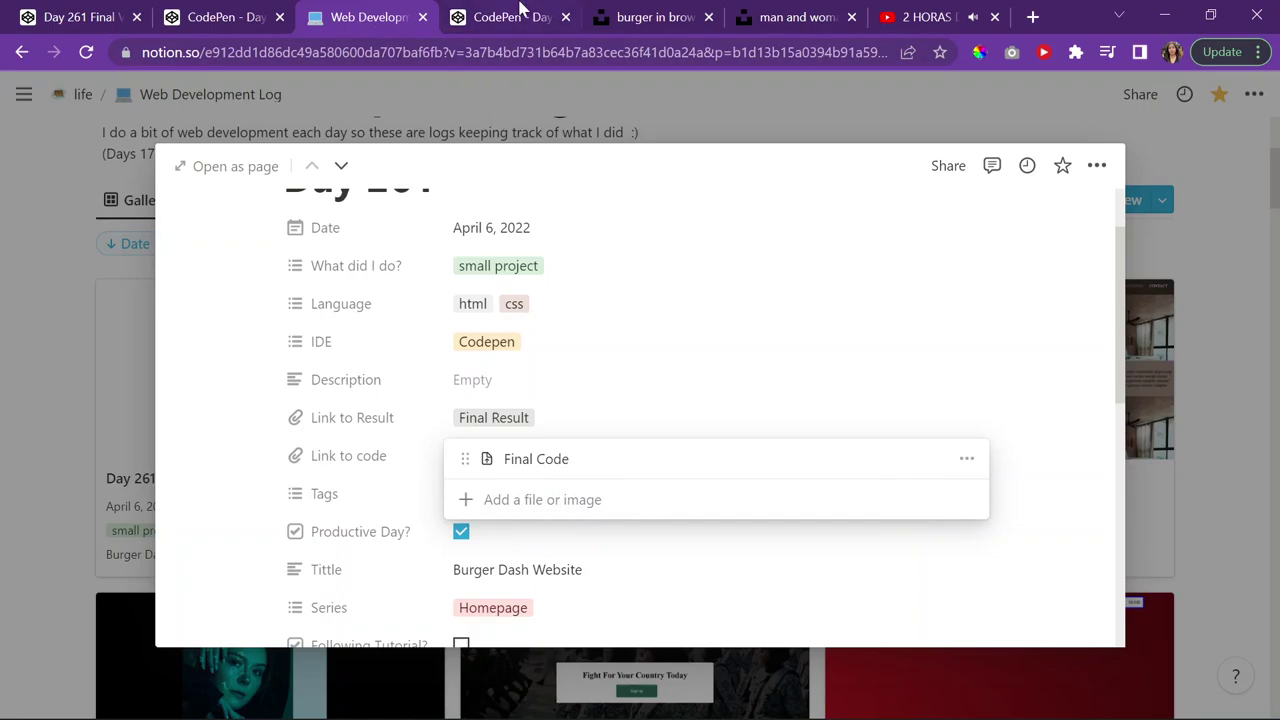
# Reload the bordered Burger Dash full-page preview, copy its web address, and return to the Web Development Log
pyautogui.click(519, 10)
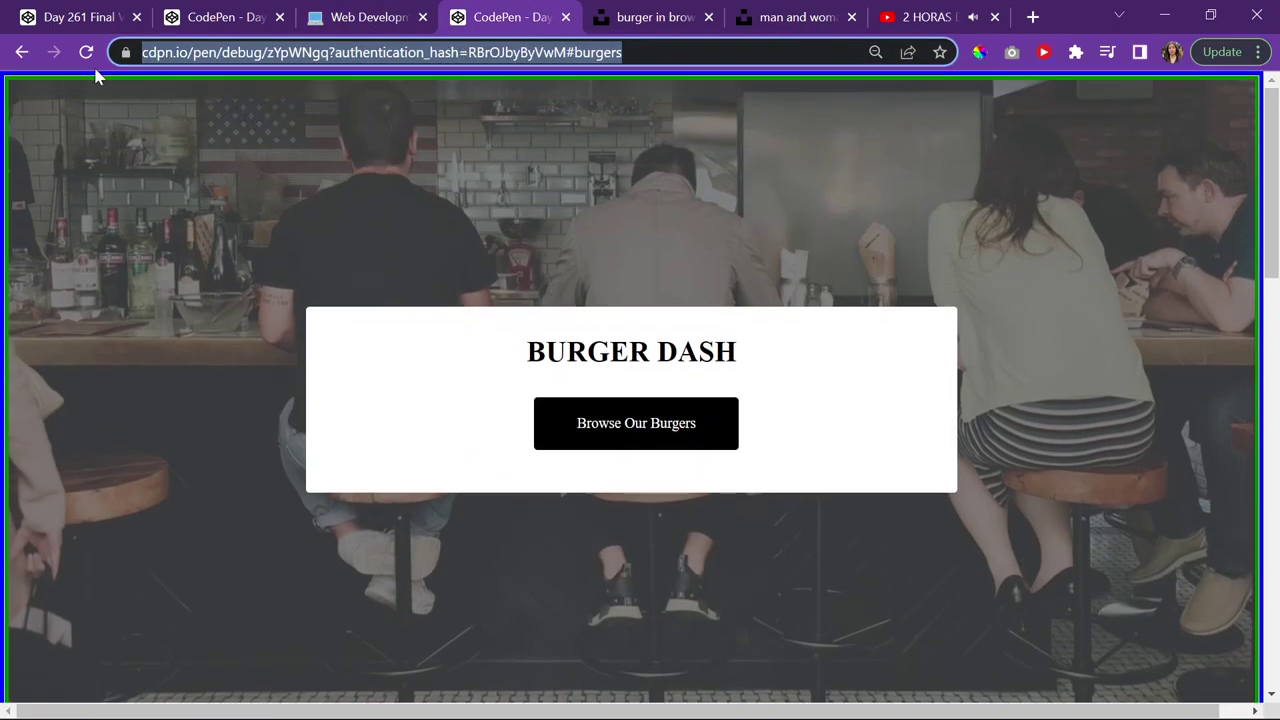
pyautogui.click(86, 52)
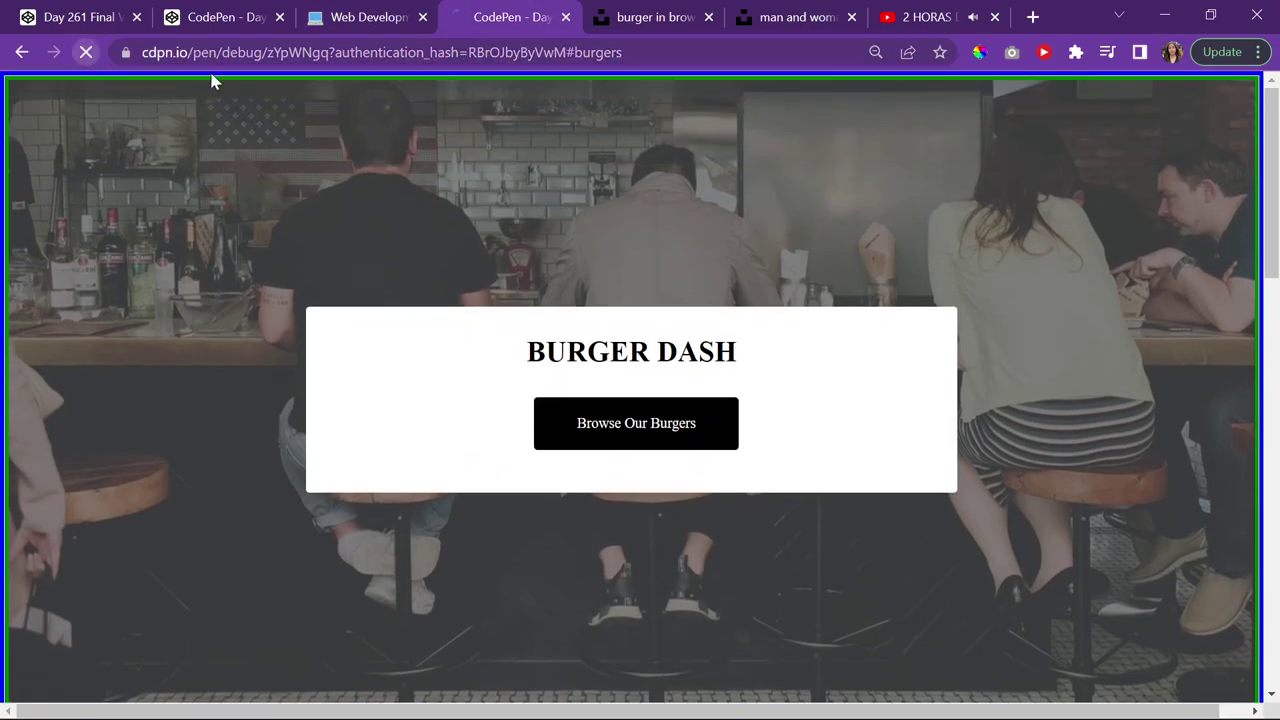
pyautogui.click(403, 8)
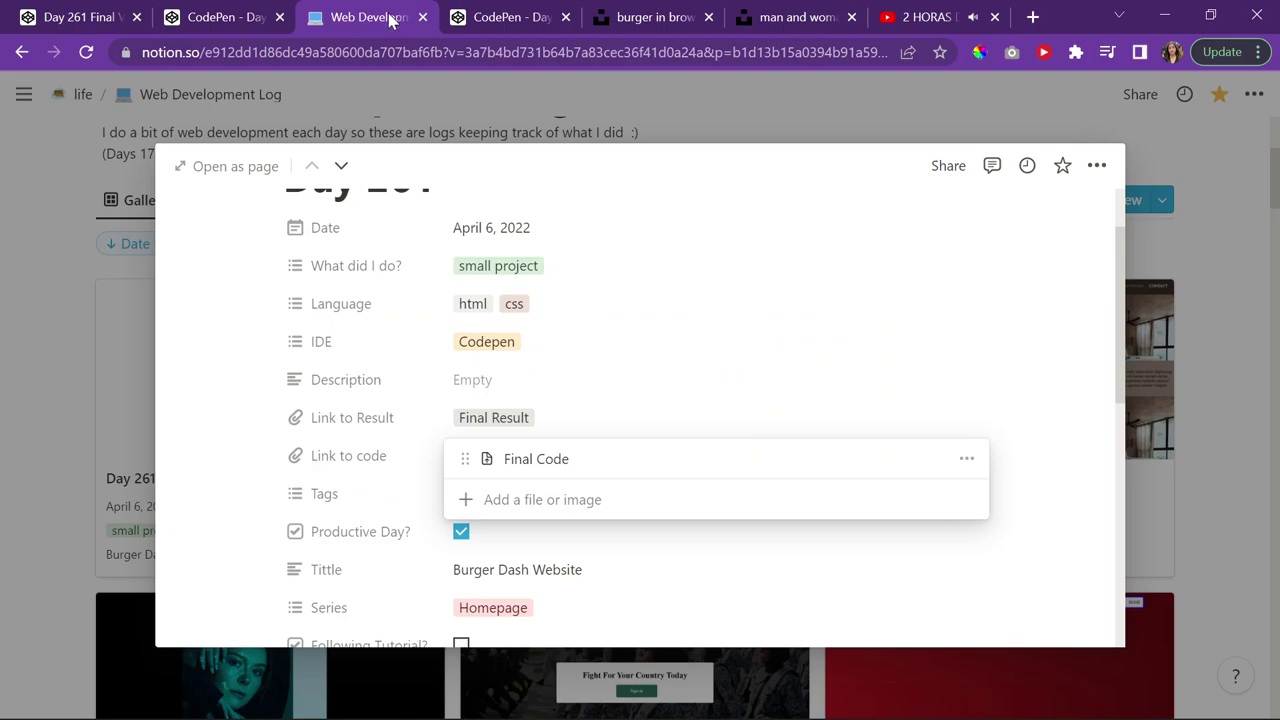
# Embed the copied preview address as a second link in the Day 261 entry's Link to Result property
pyautogui.click(572, 424)
pyautogui.click(551, 374)
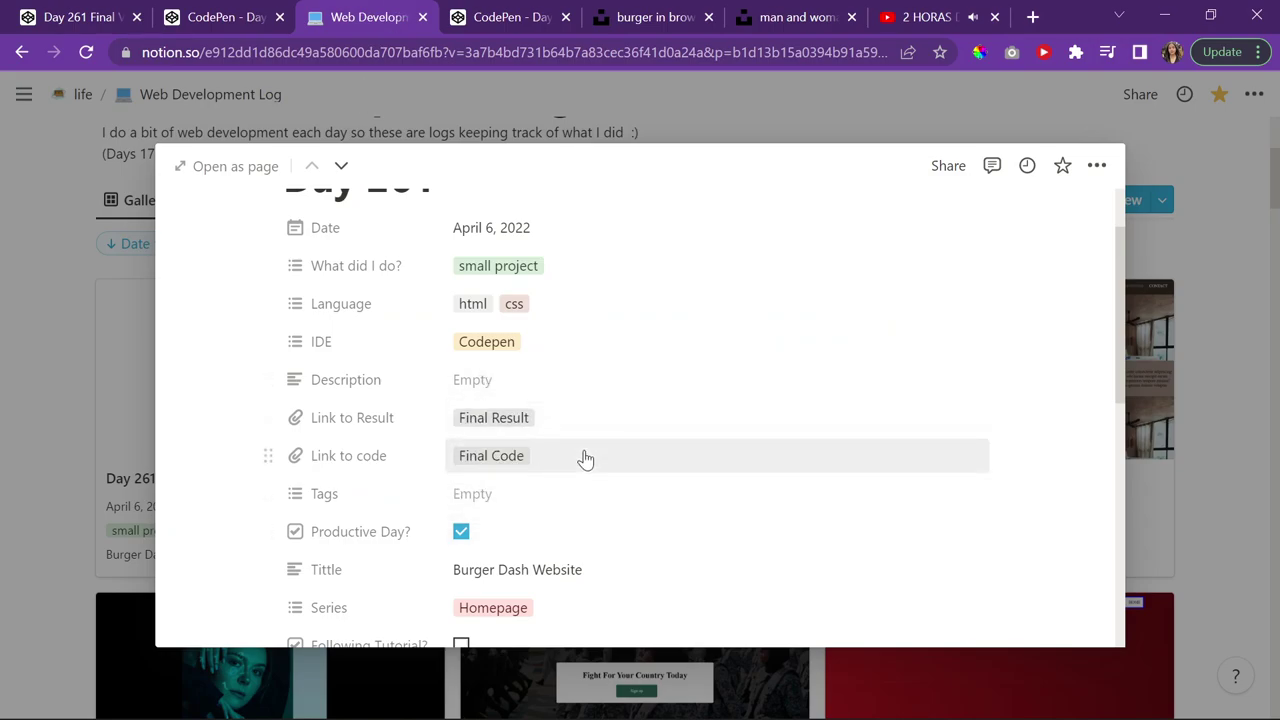
pyautogui.click(589, 436)
pyautogui.click(563, 400)
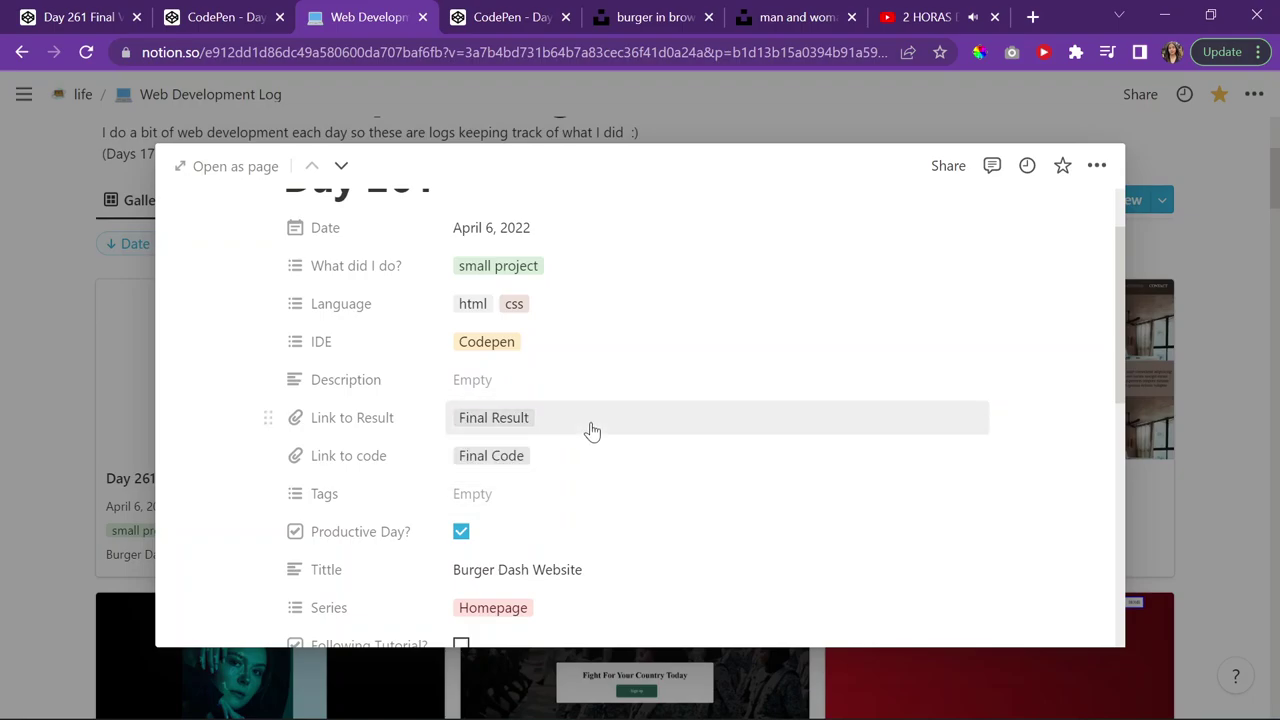
pyautogui.click(591, 428)
pyautogui.click(565, 466)
pyautogui.click(660, 498)
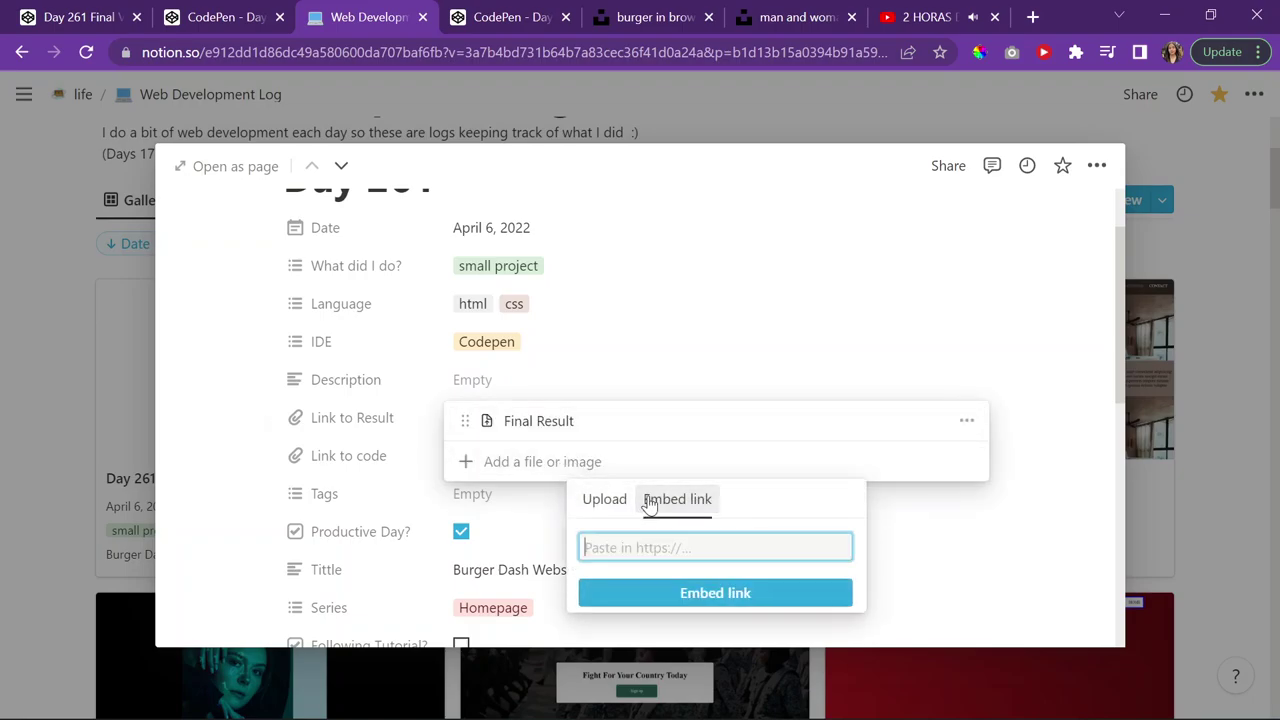
pyautogui.hotkey('ctrl', 'v')
pyautogui.click(705, 593)
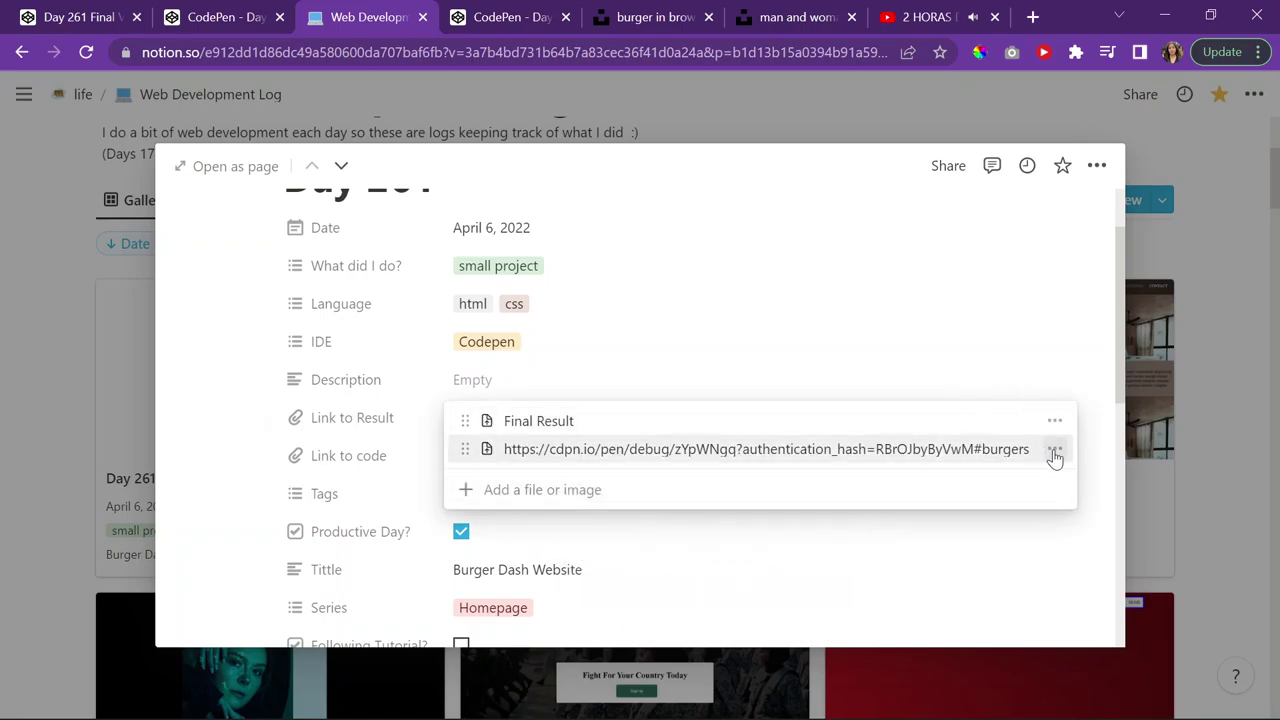
# Rename the second result link to "Instruction Version Result"
pyautogui.click(1054, 449)
pyautogui.click(1000, 509)
pyautogui.write('l')
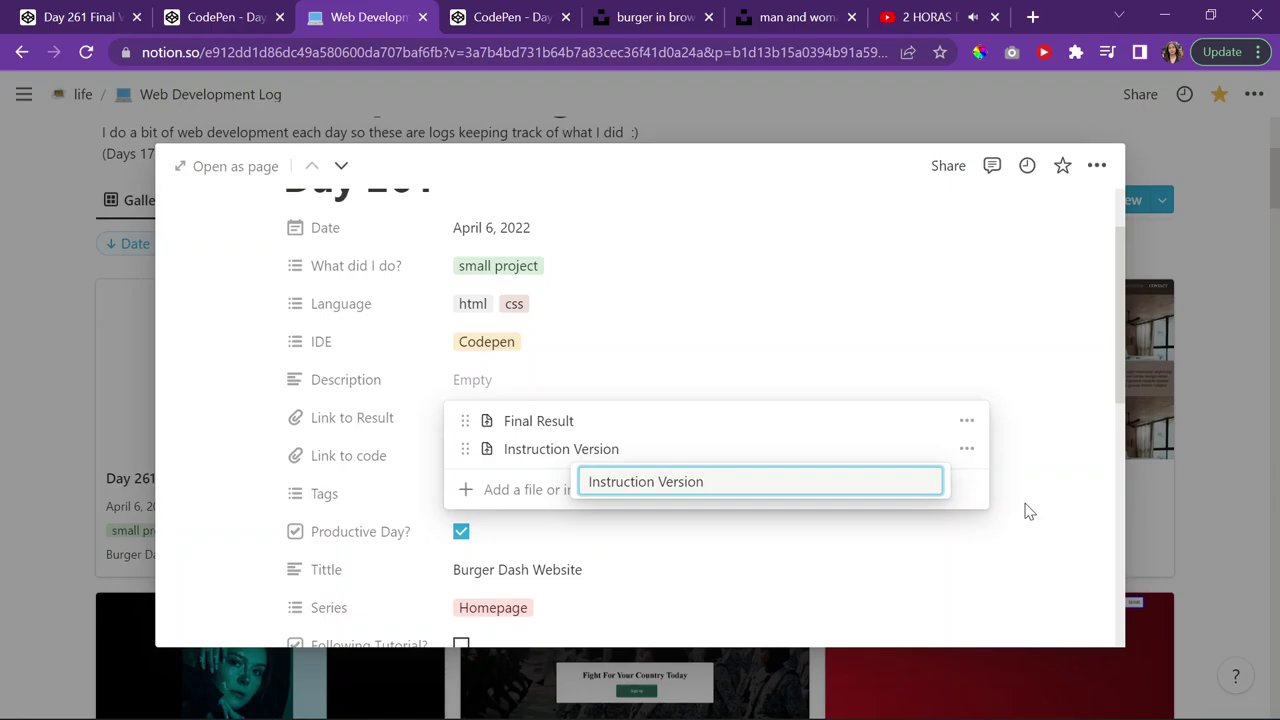
pyautogui.write('nstruction Version Result')
pyautogui.press('Return')
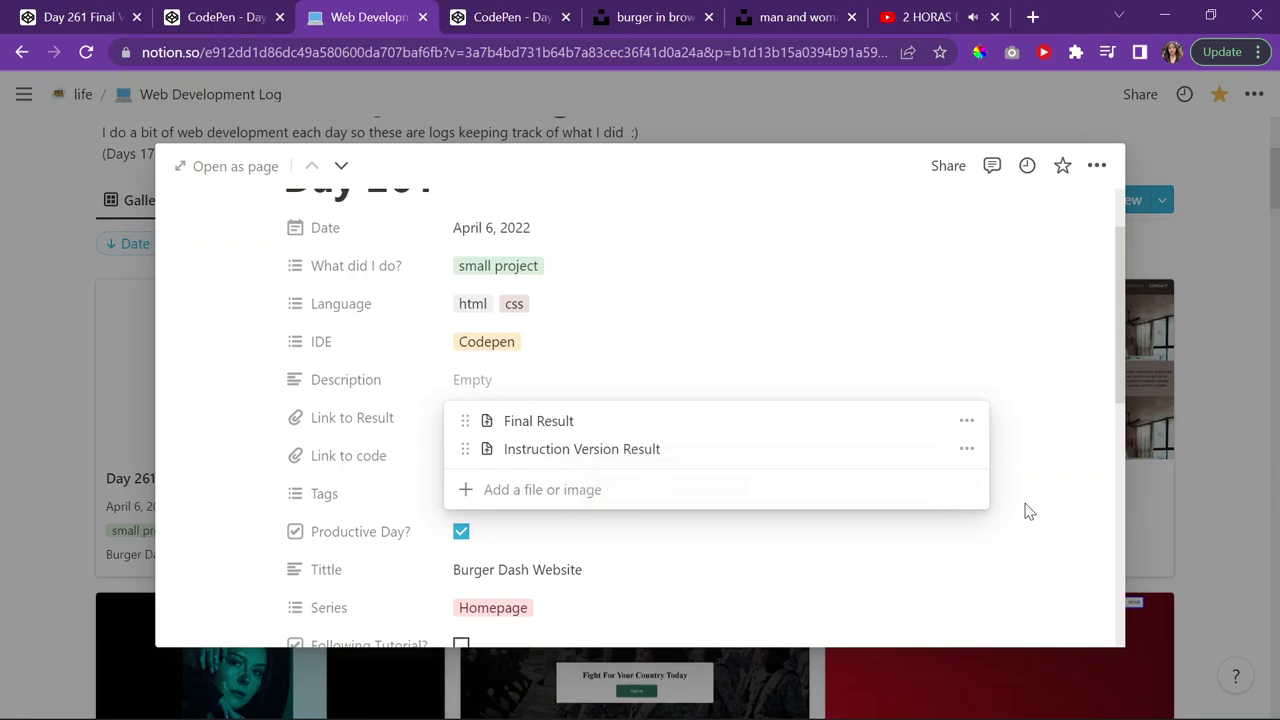
pyautogui.click(733, 265)
# Load CodePen in a new browser tab and open the Day 261 Instruction Version pen from the saved work
pyautogui.scroll(-1, 520, 354)
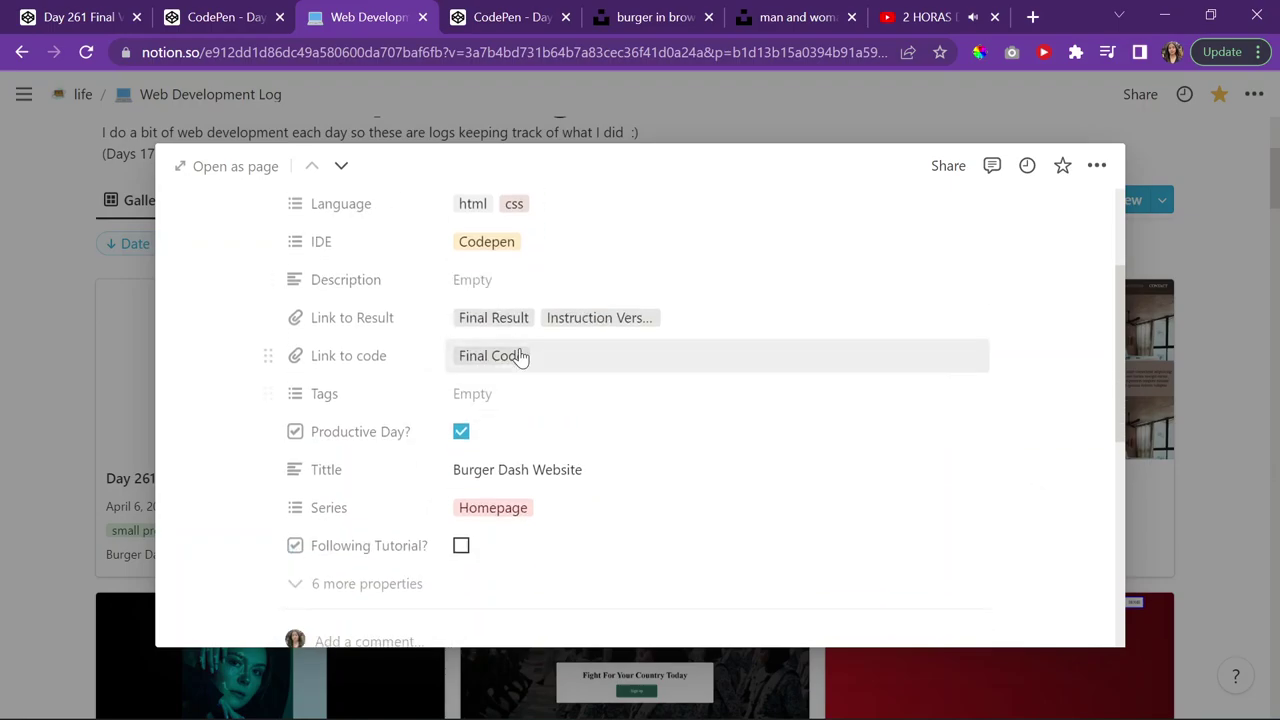
pyautogui.click(500, 17)
pyautogui.click(1030, 18)
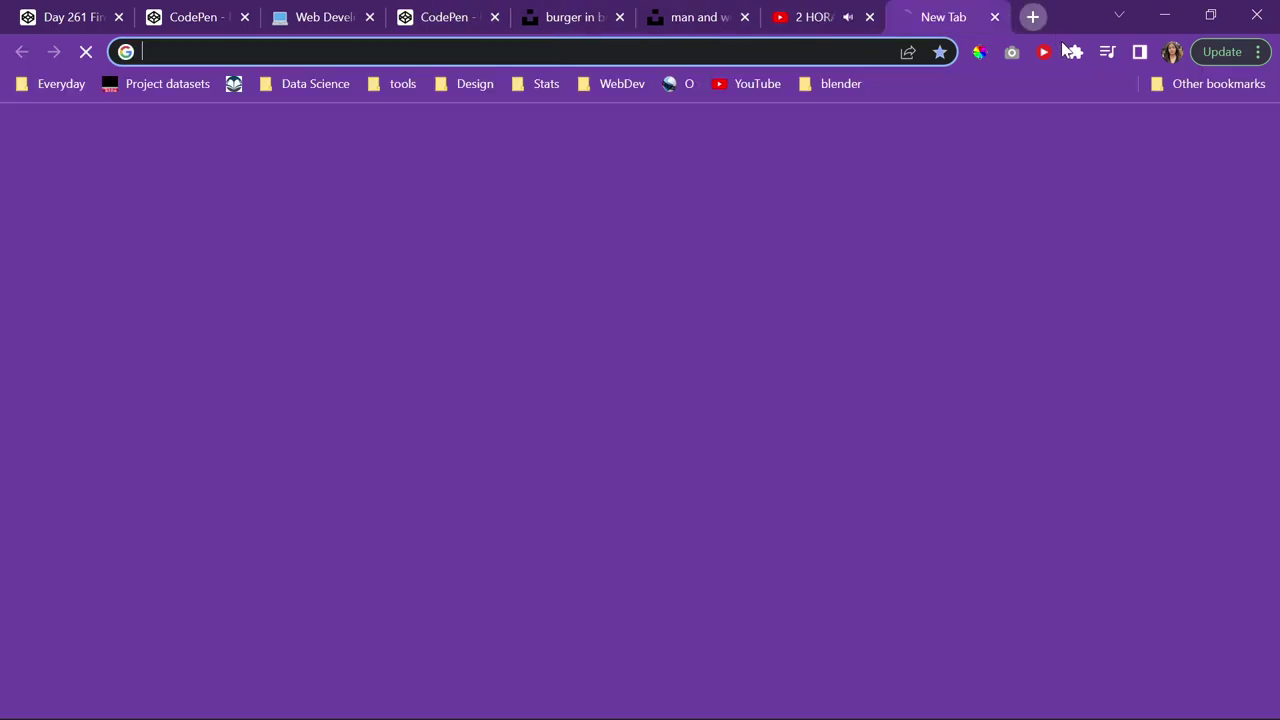
pyautogui.write('cod')
pyautogui.press('Return')
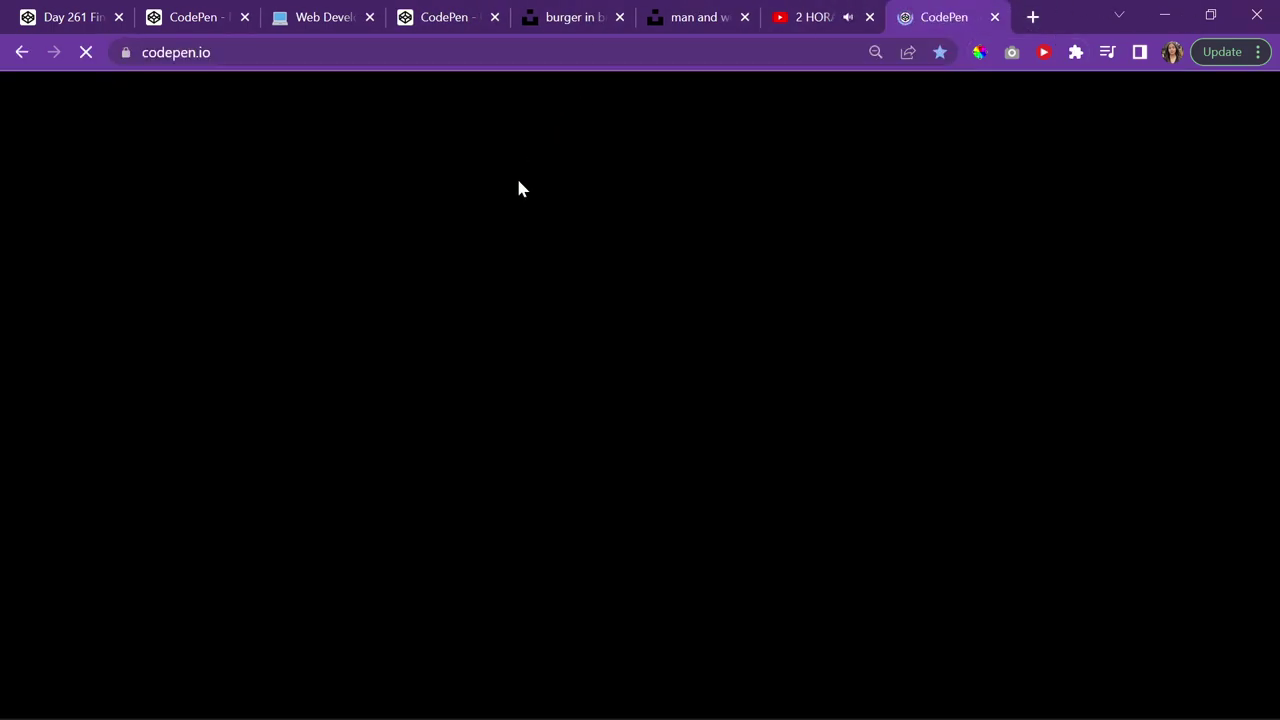
pyautogui.scroll(-1, 517, 242)
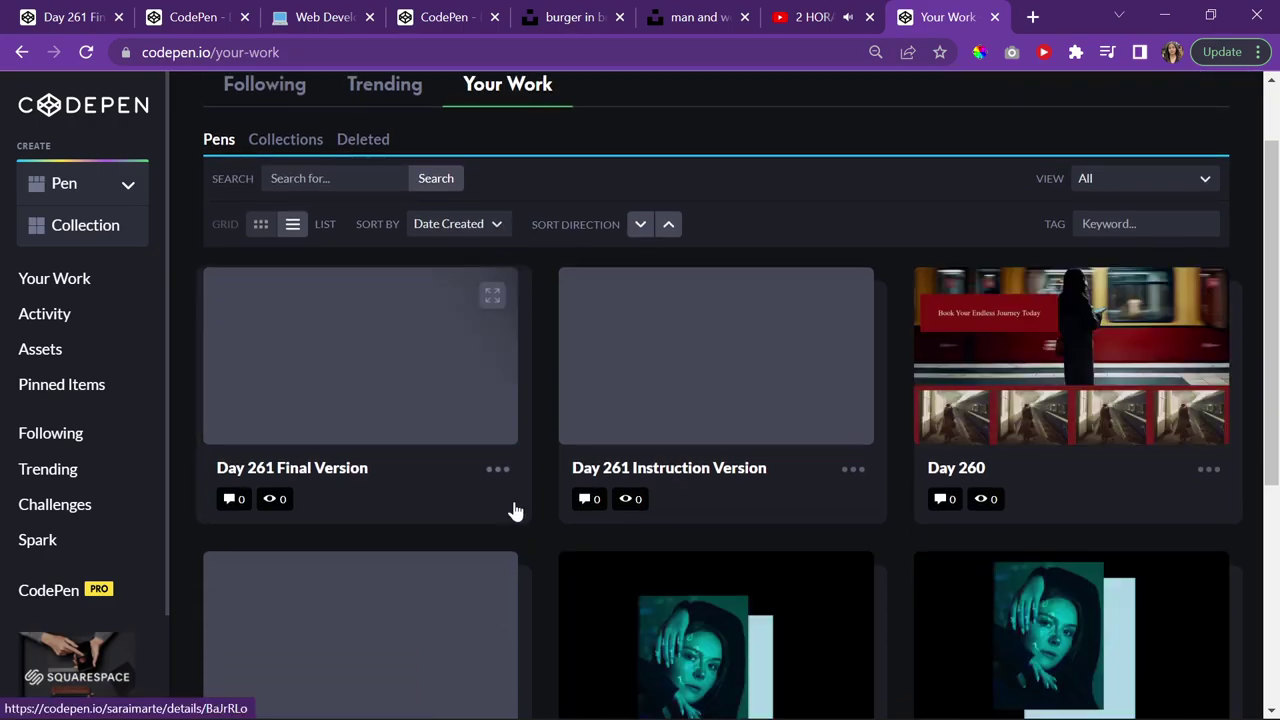
pyautogui.click(739, 420)
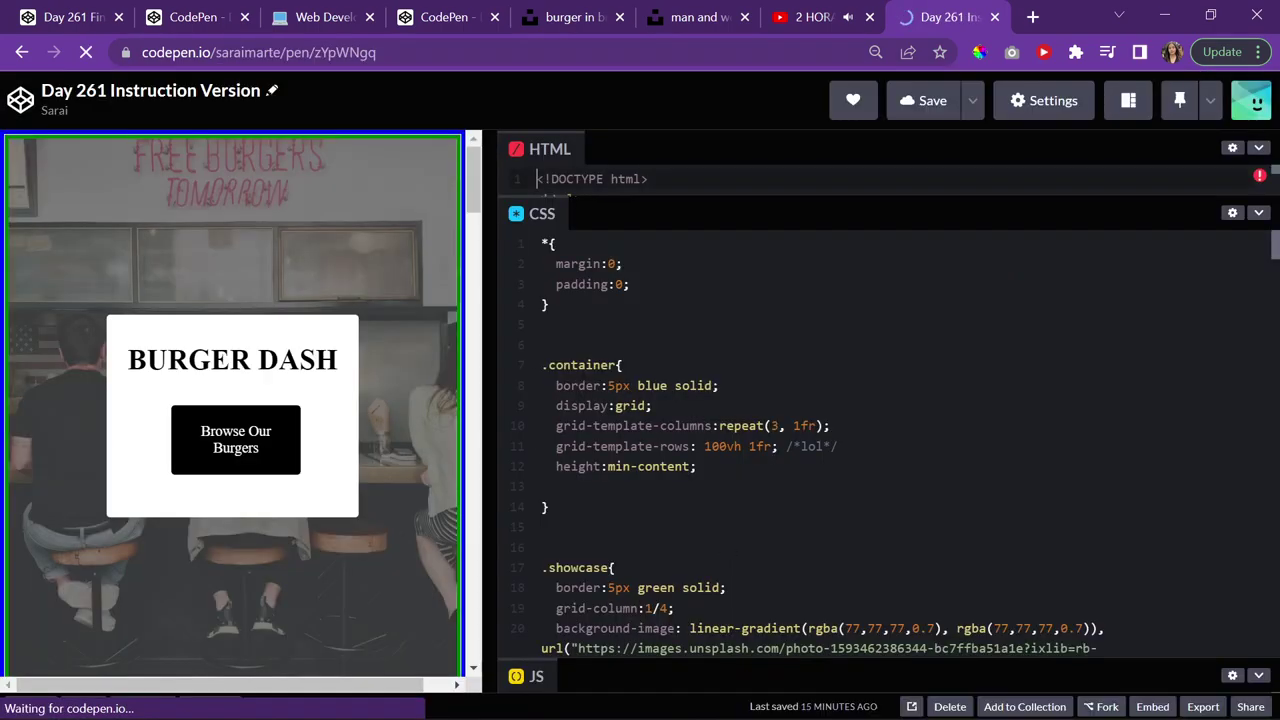
# Copy the Day 261 Instruction Version pen's link and return to the Day 261 entry in Notion
pyautogui.click(1250, 707)
pyautogui.click(1154, 663)
pyautogui.click(808, 17)
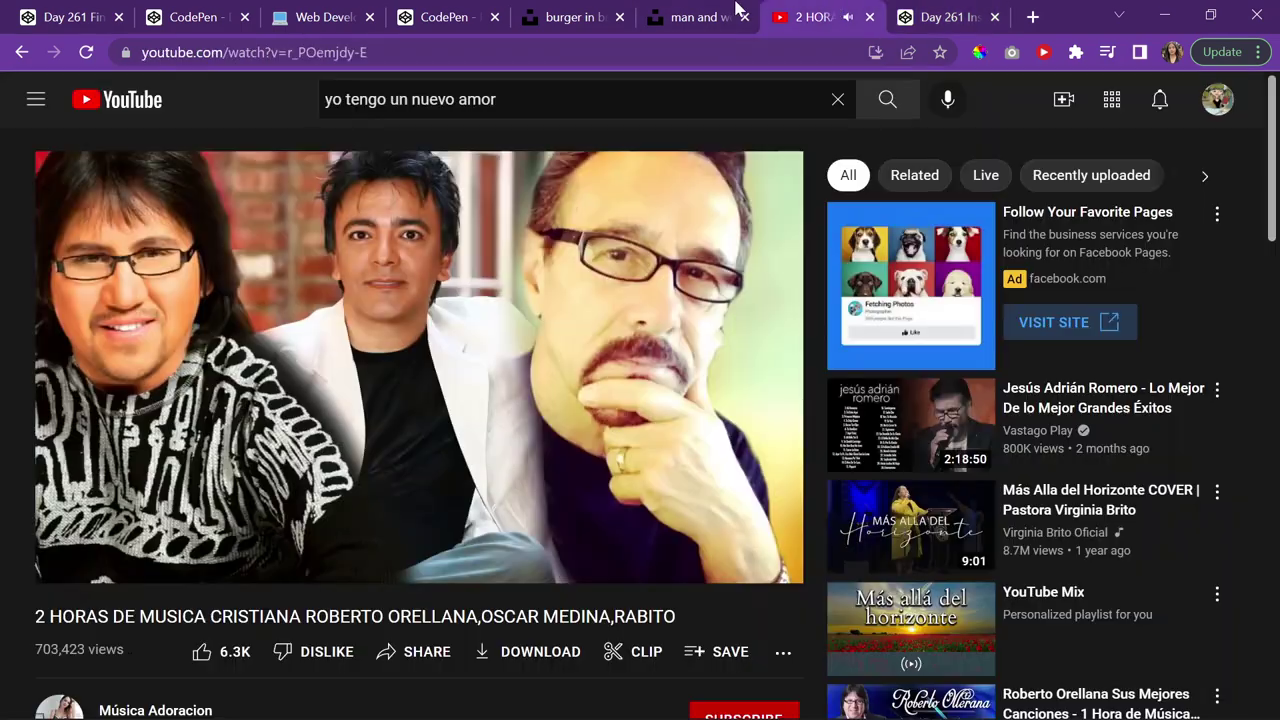
pyautogui.click(695, 17)
pyautogui.click(563, 8)
pyautogui.click(425, 18)
pyautogui.click(350, 20)
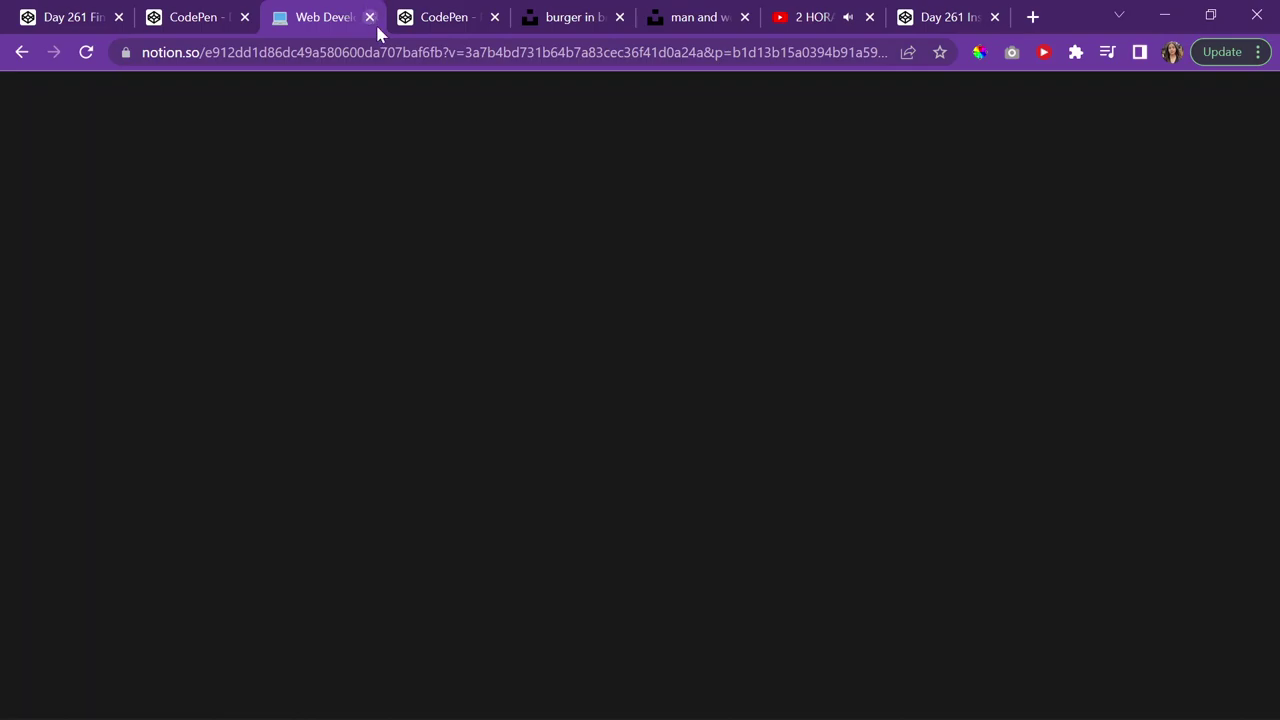
pyautogui.click(195, 17)
pyautogui.click(291, 12)
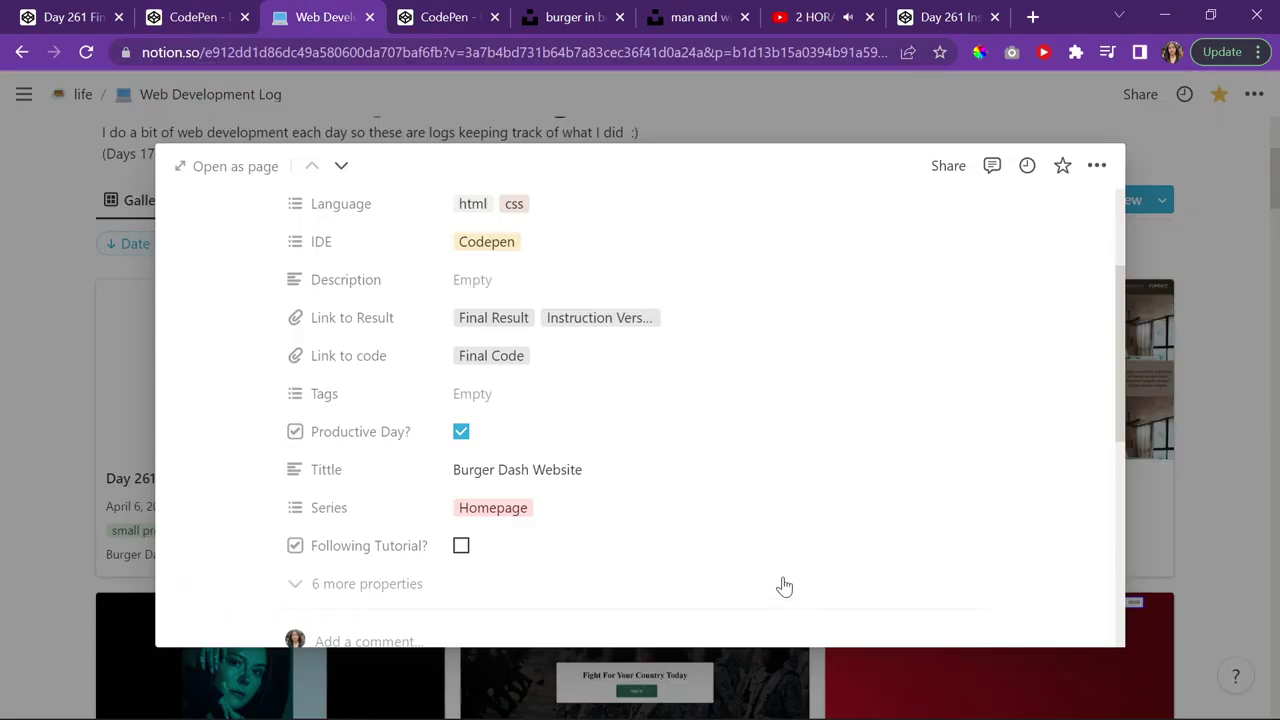
# Embed the copied pen link as a second link in the entry's Link to code property
pyautogui.click(547, 370)
pyautogui.click(606, 399)
pyautogui.click(677, 437)
pyautogui.hotkey('ctrl', 'v')
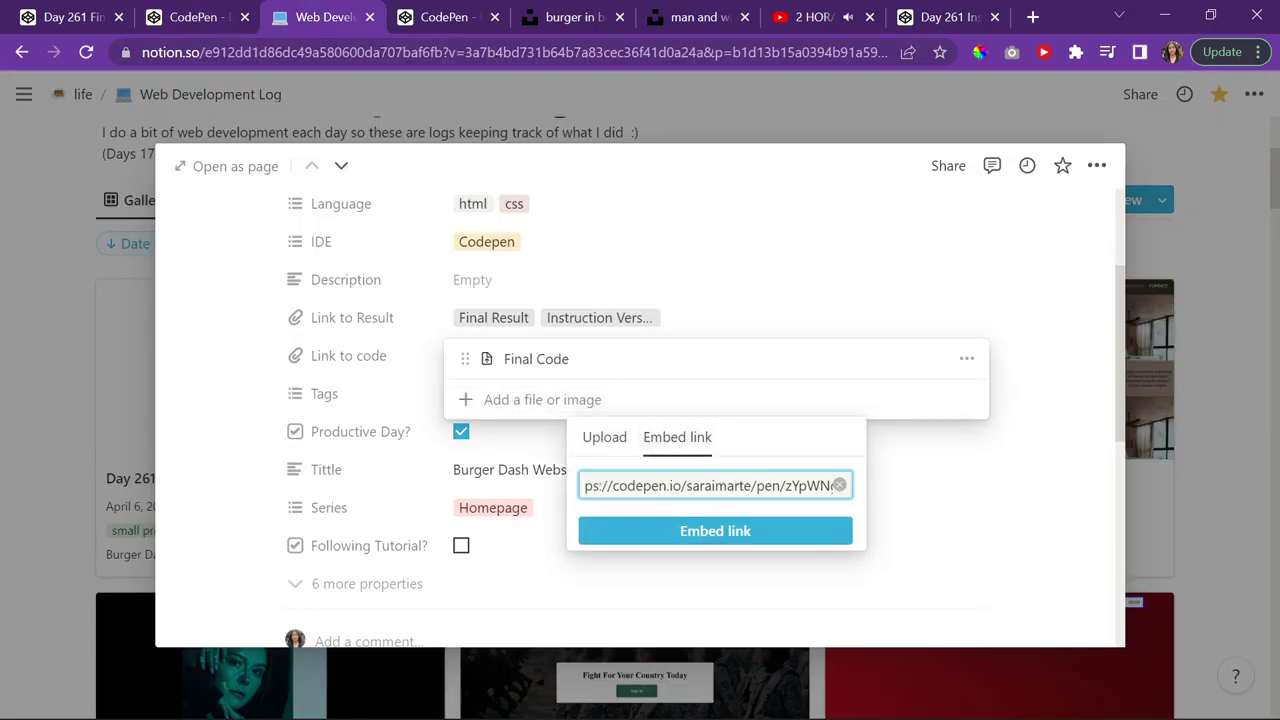
pyautogui.click(694, 535)
# Rename the second code link to "Instruction Version Code"
pyautogui.click(966, 387)
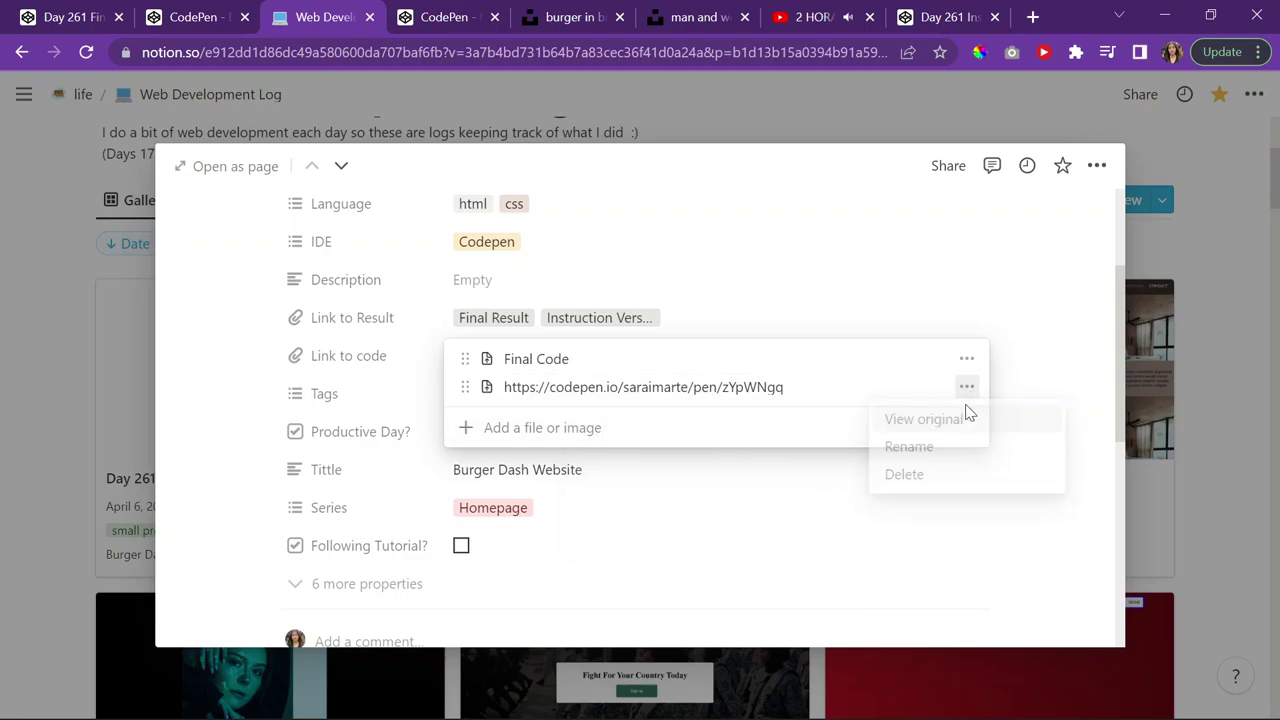
pyautogui.click(926, 455)
pyautogui.write('l')
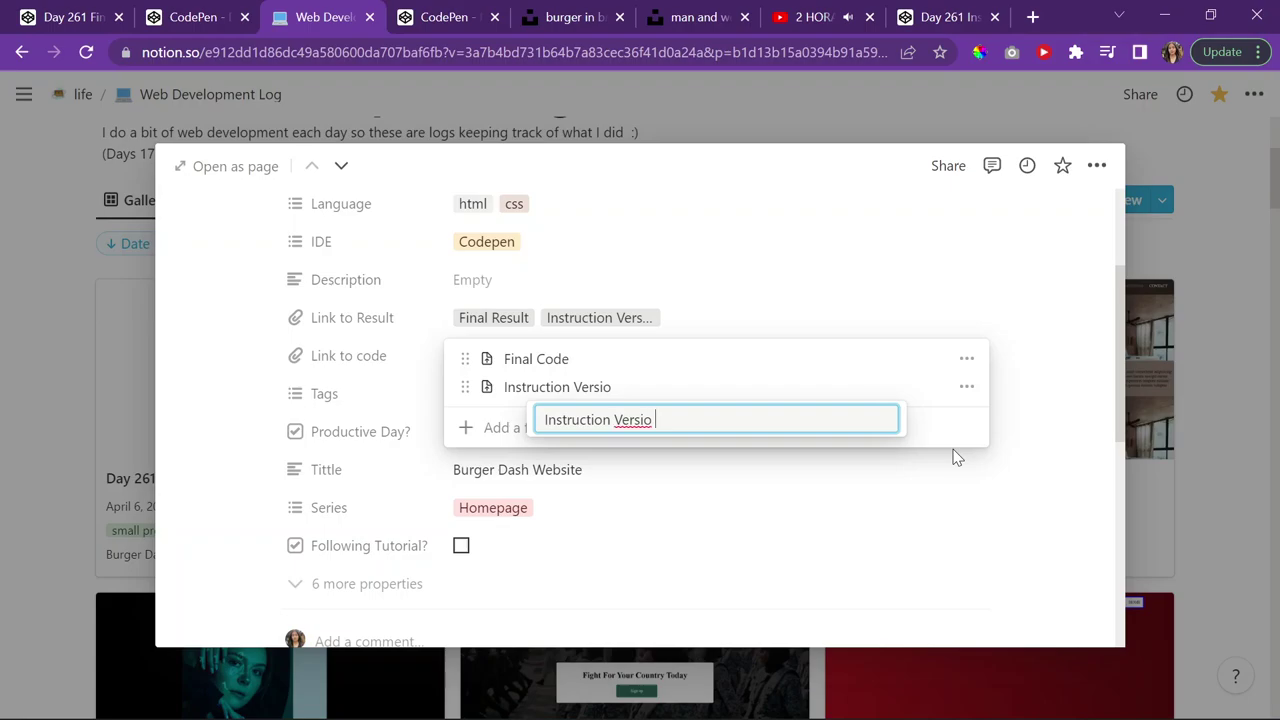
pyautogui.write('nstruction Version Code')
pyautogui.press('Return')
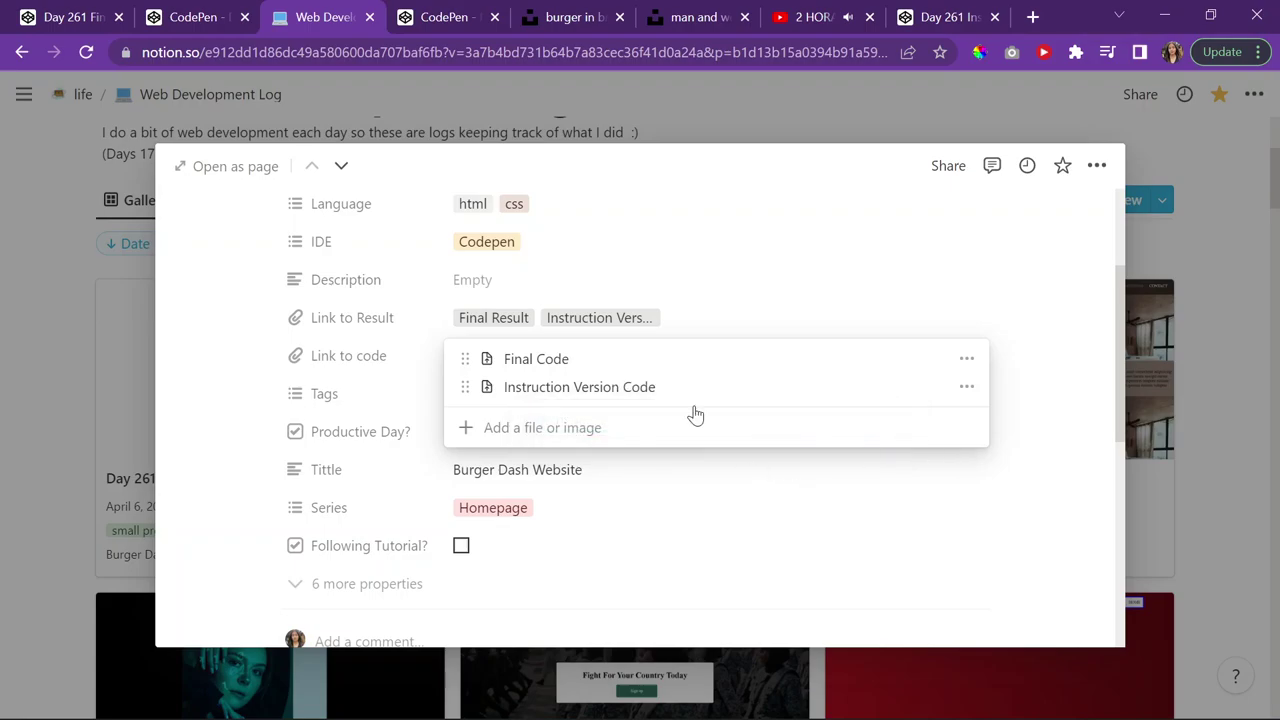
pyautogui.click(636, 337)
pyautogui.click(525, 396)
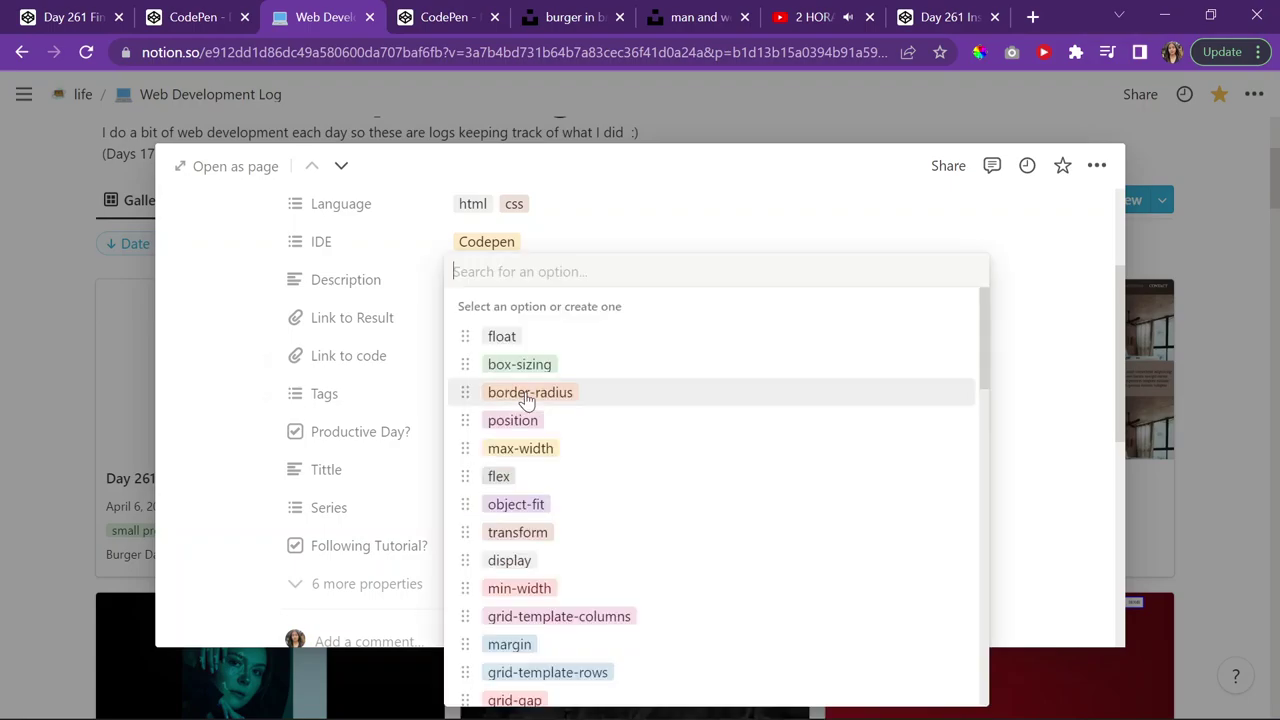
pyautogui.write('me')
pyautogui.press('Return')
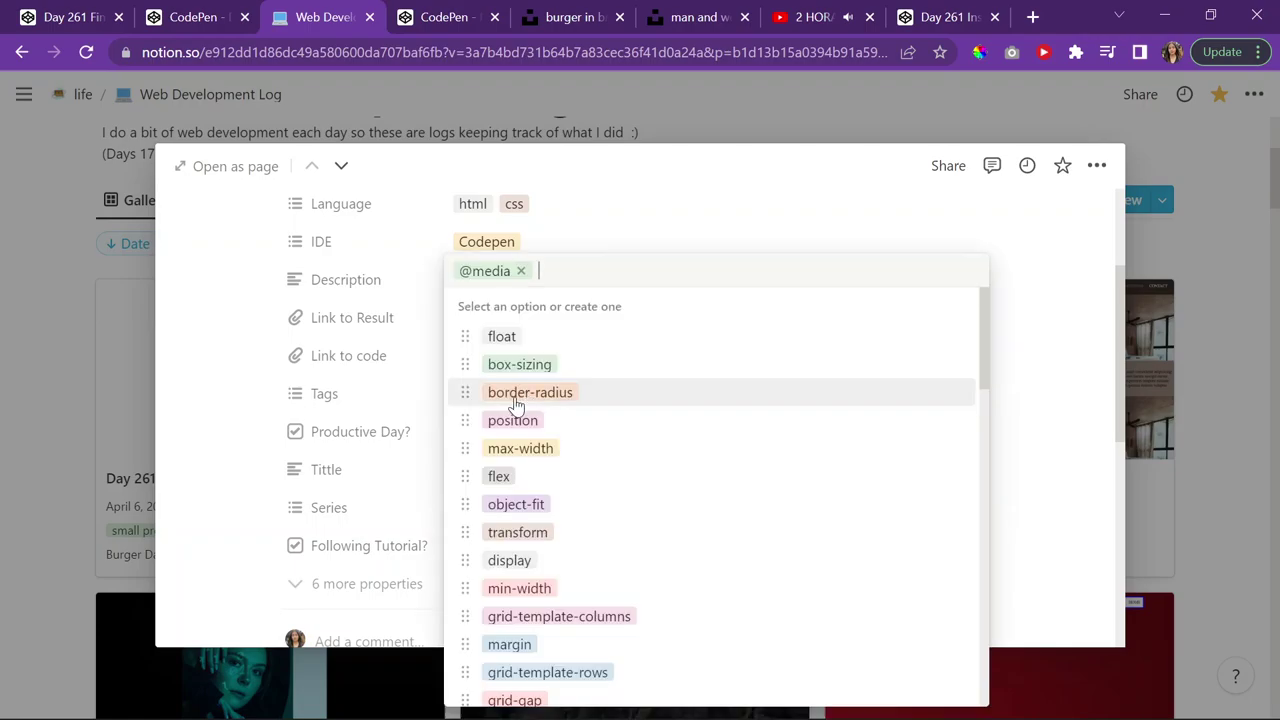
pyautogui.write('grid')
pyautogui.press('Return')
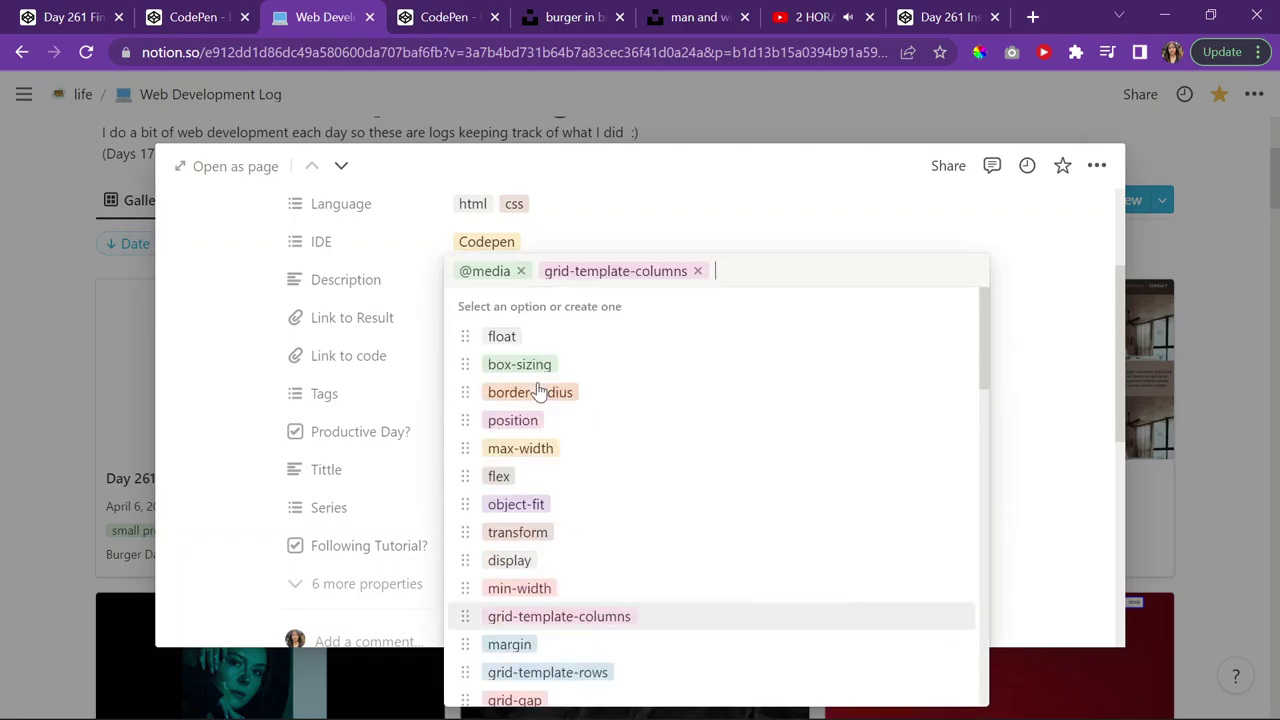
# Add the existing grid-template-rows tag to the entry's Tags property
pyautogui.write('gird')
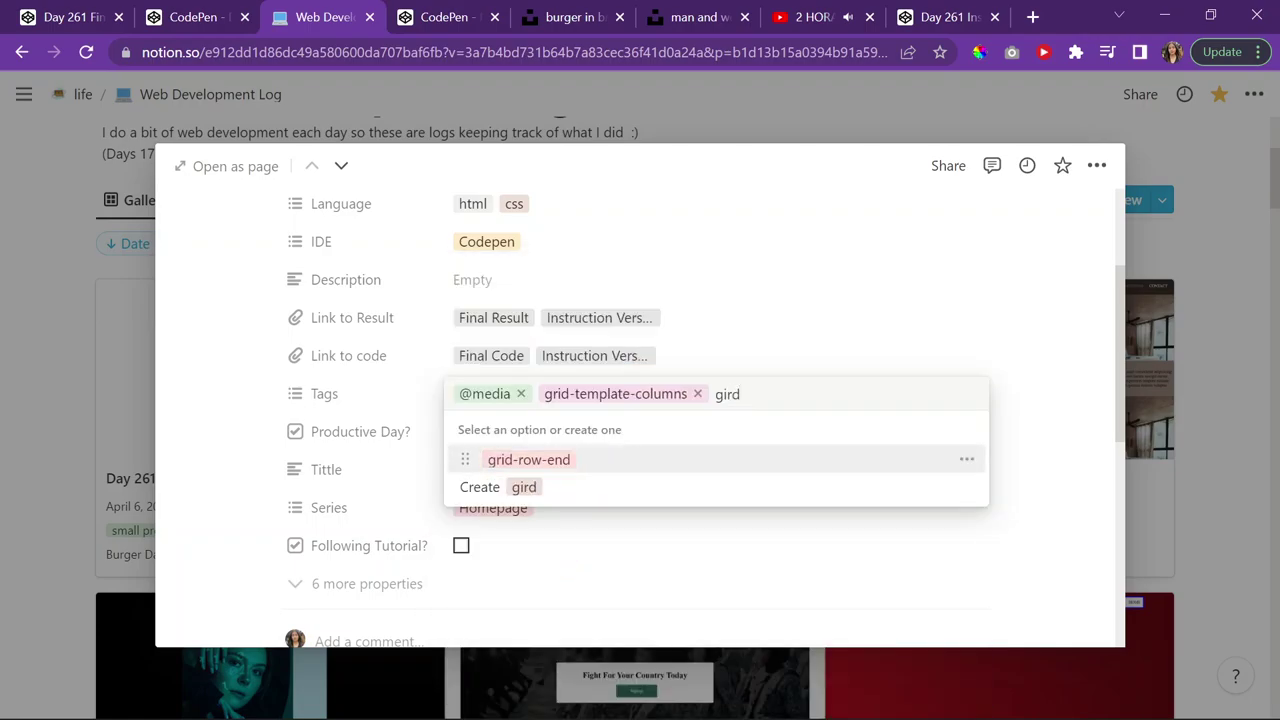
pyautogui.press('BackSpace')
pyautogui.press('BackSpace')
pyautogui.press('BackSpace')
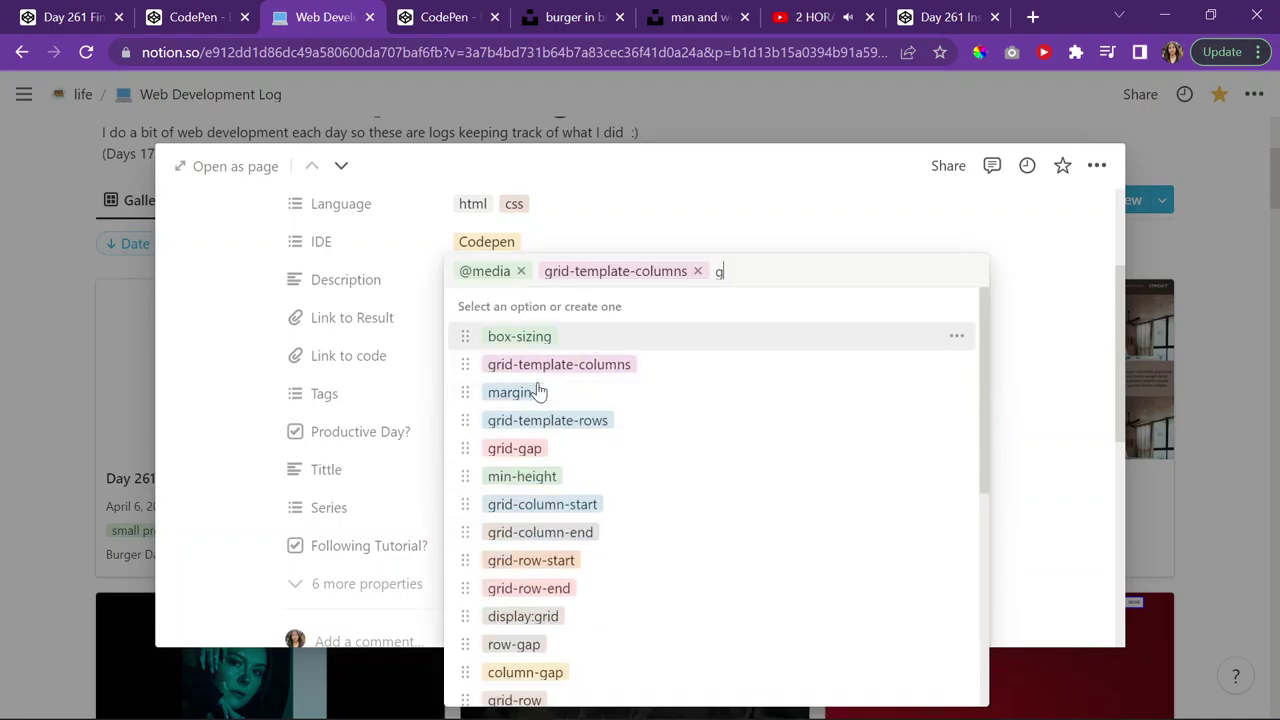
pyautogui.write('rid-te')
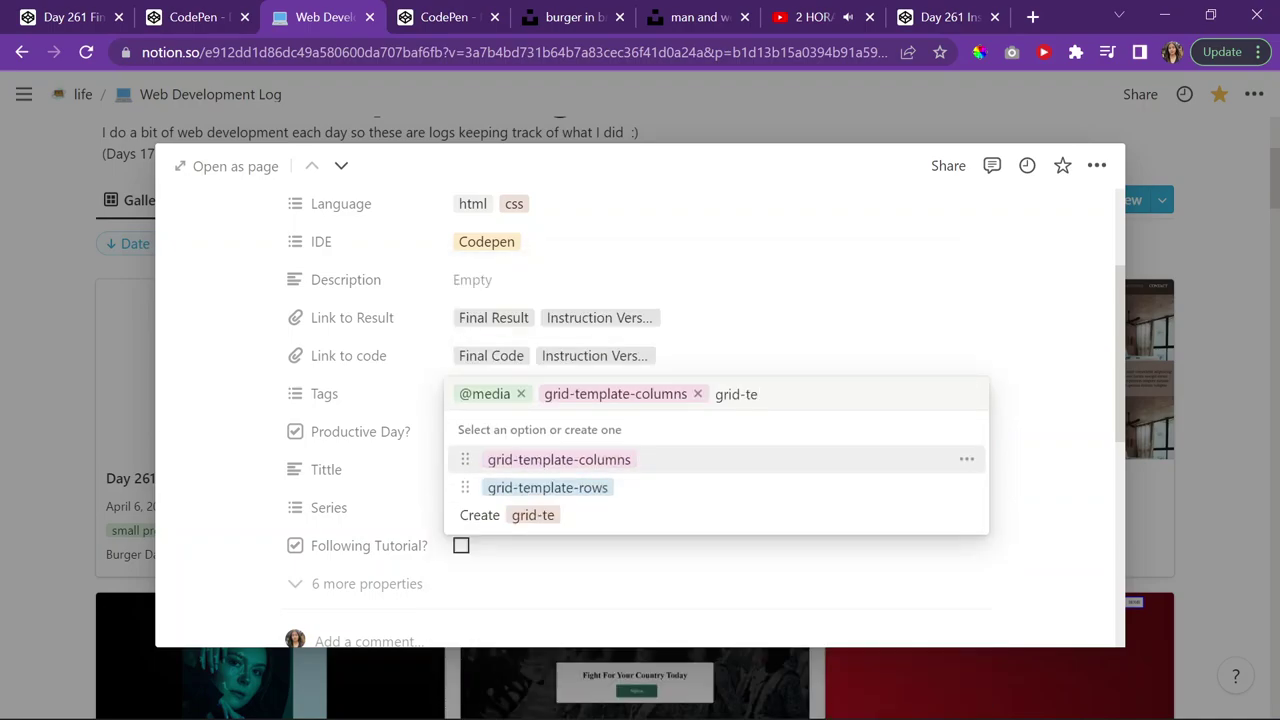
pyautogui.click(568, 488)
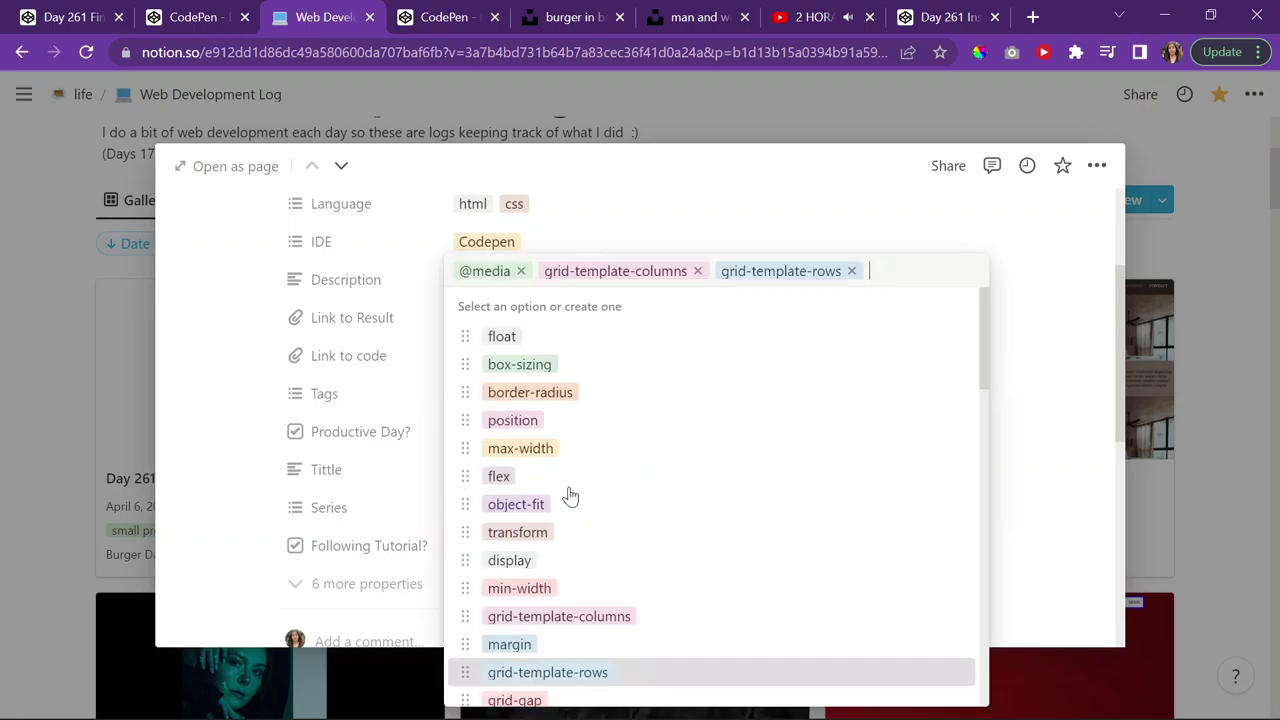
# Add the existing tags grid-gap and border-radius to the entry's Tags property
pyautogui.write('grid-fao')
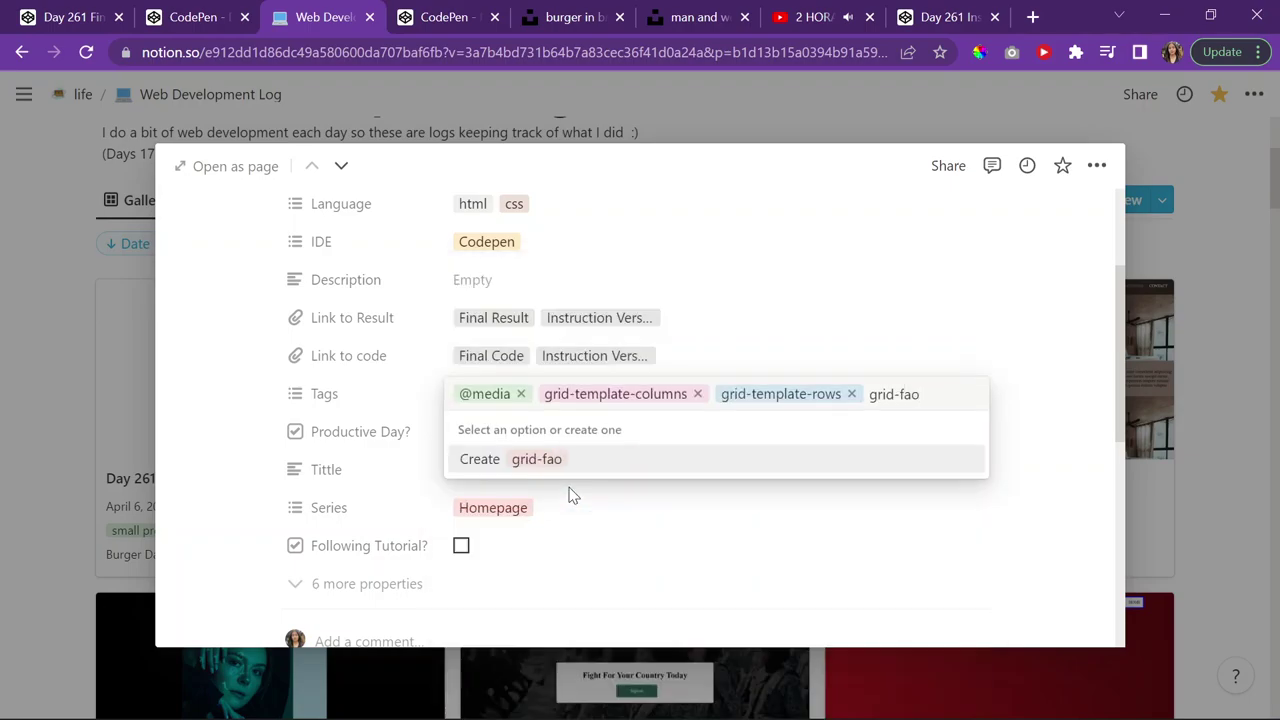
pyautogui.press('BackSpace')
pyautogui.press('BackSpace')
pyautogui.press('BackSpace')
pyautogui.write('g')
pyautogui.write('l')
pyautogui.press('BackSpace')
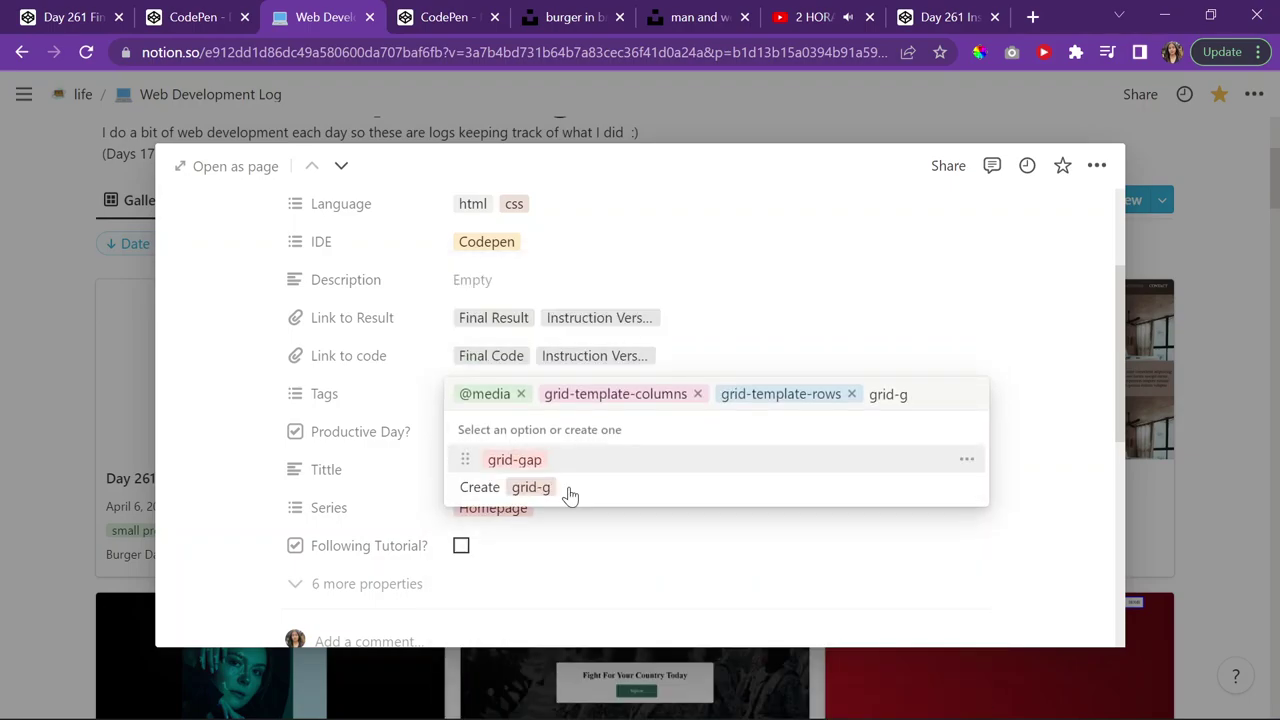
pyautogui.press('Return')
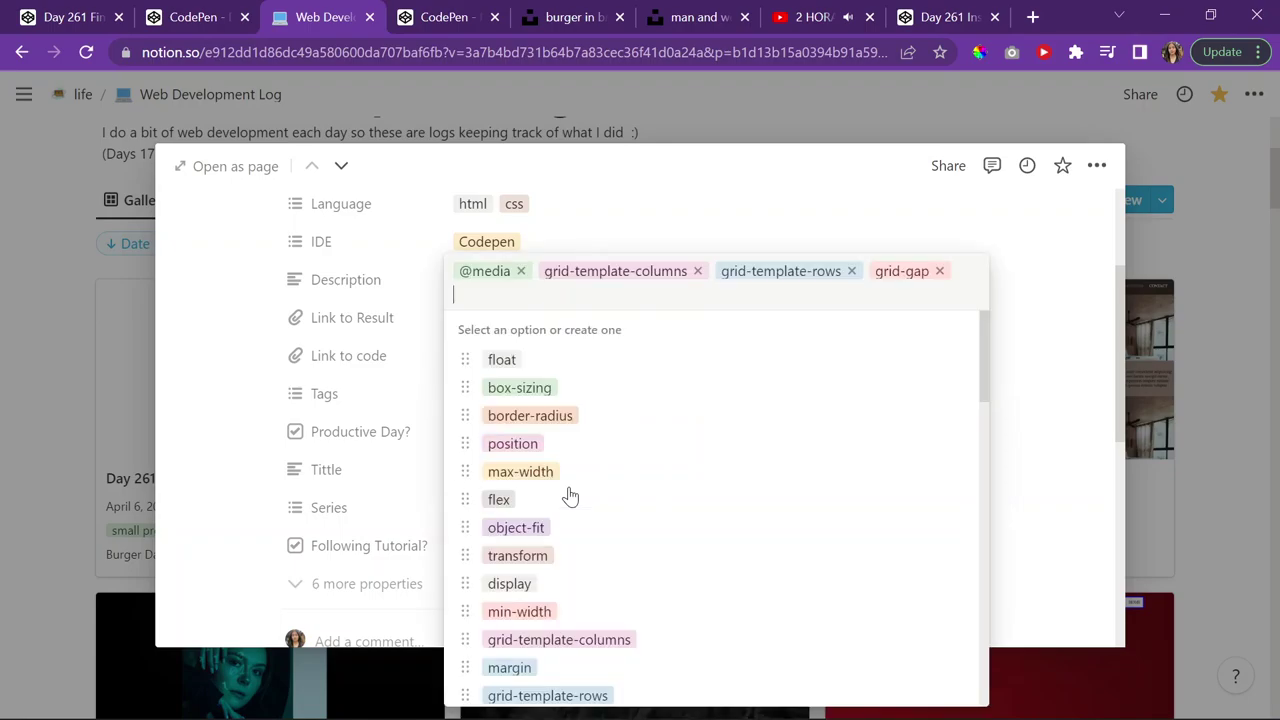
pyautogui.click(530, 416)
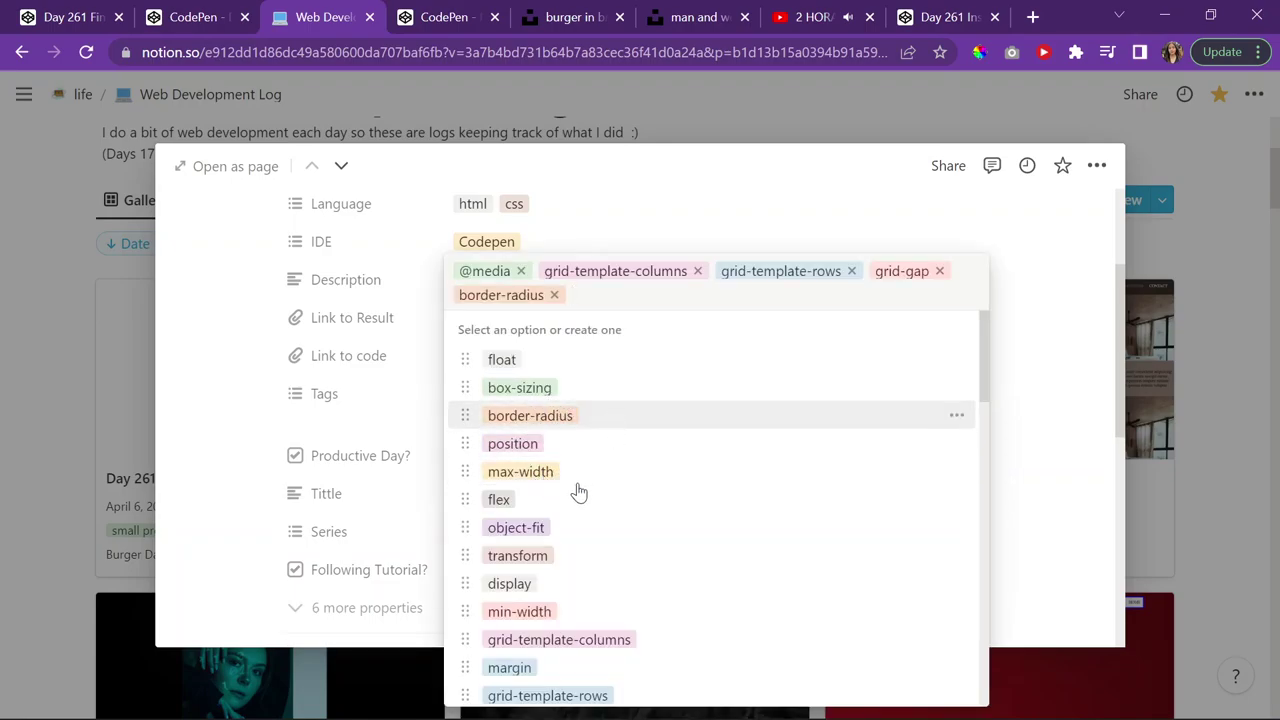
# Add the existing tags background-position and background-size to the entry's Tags property
pyautogui.scroll(-3, 578, 536)
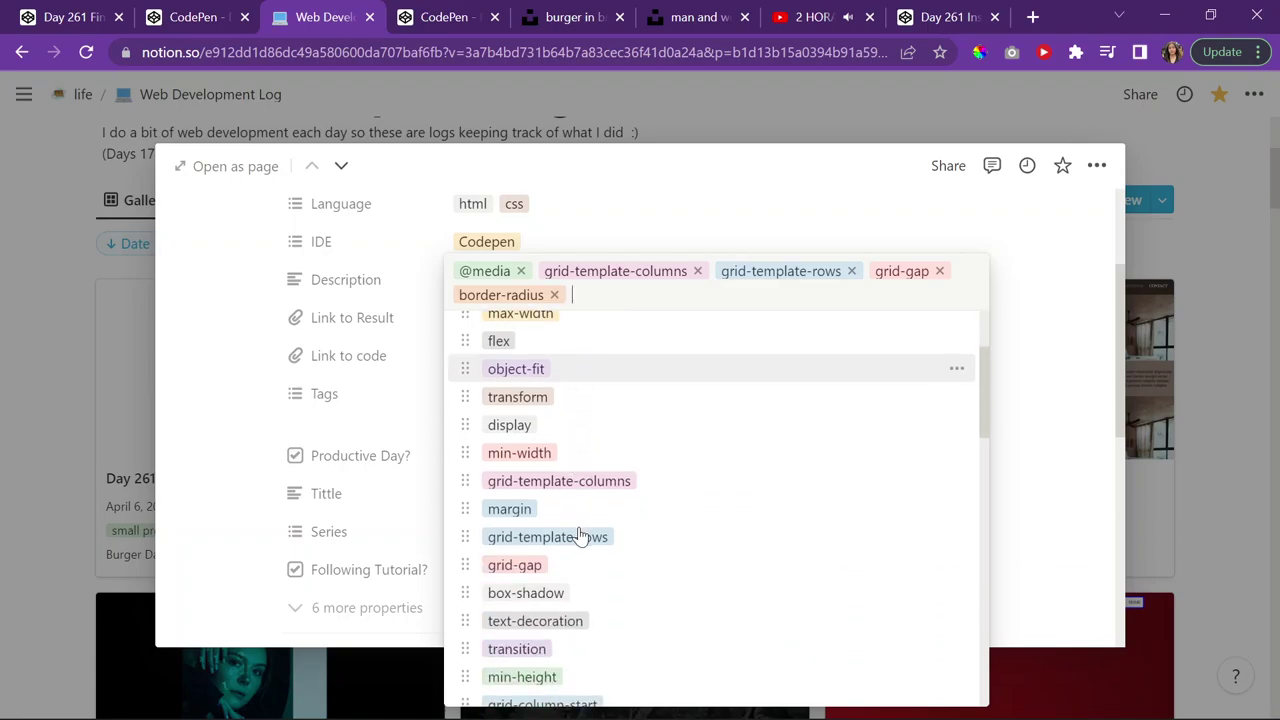
pyautogui.write('backgro')
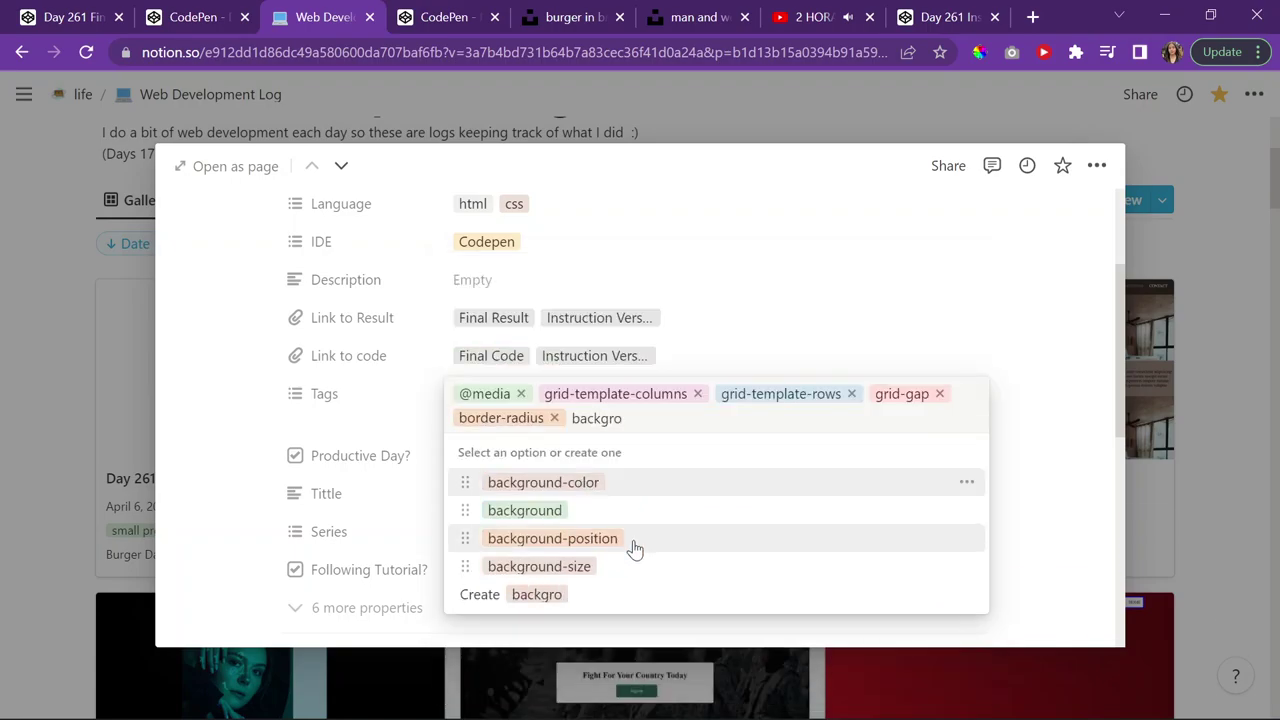
pyautogui.click(626, 540)
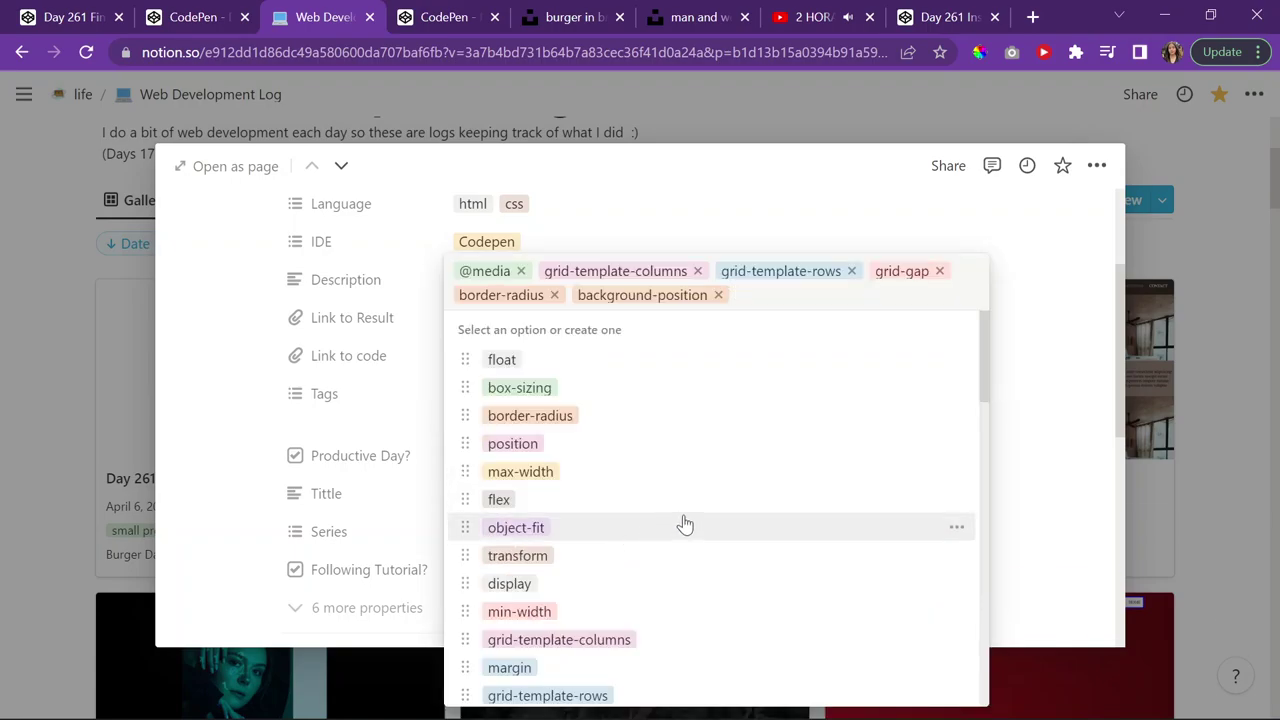
pyautogui.write('background')
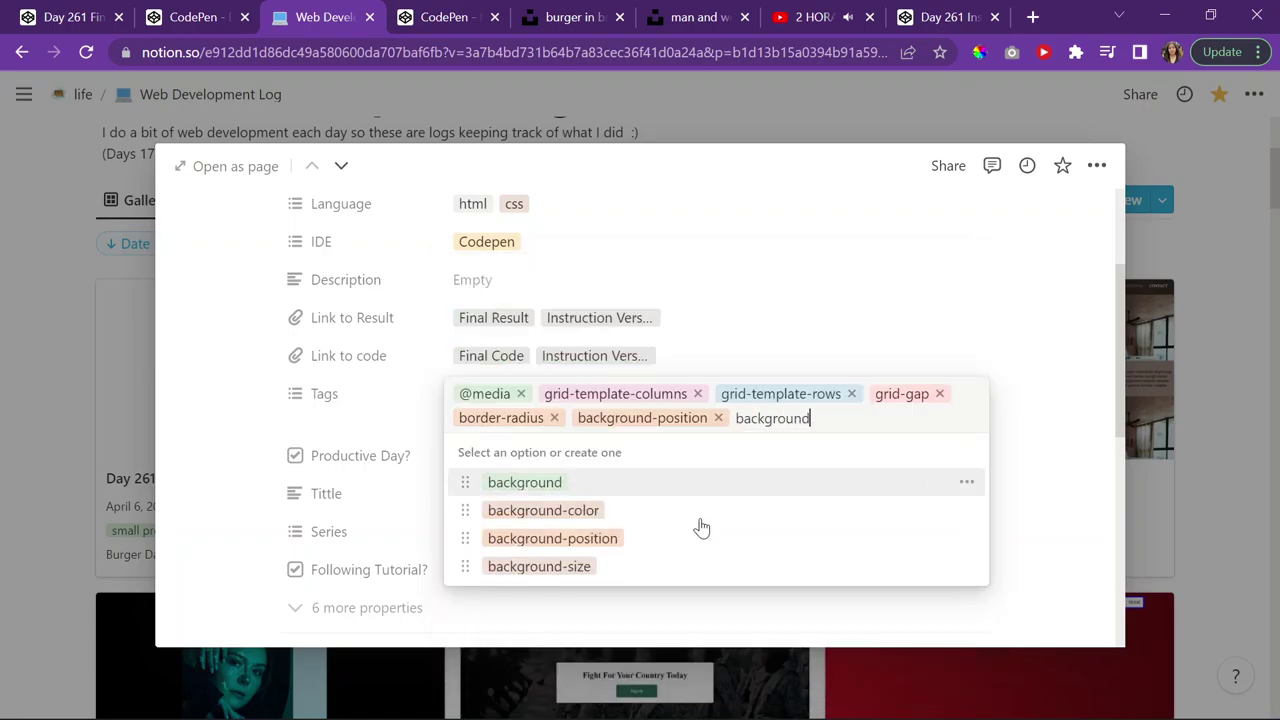
pyautogui.click(634, 567)
# Create a new background-image tag for the entry and add the existing linear-gradient tag
pyautogui.write('backgro')
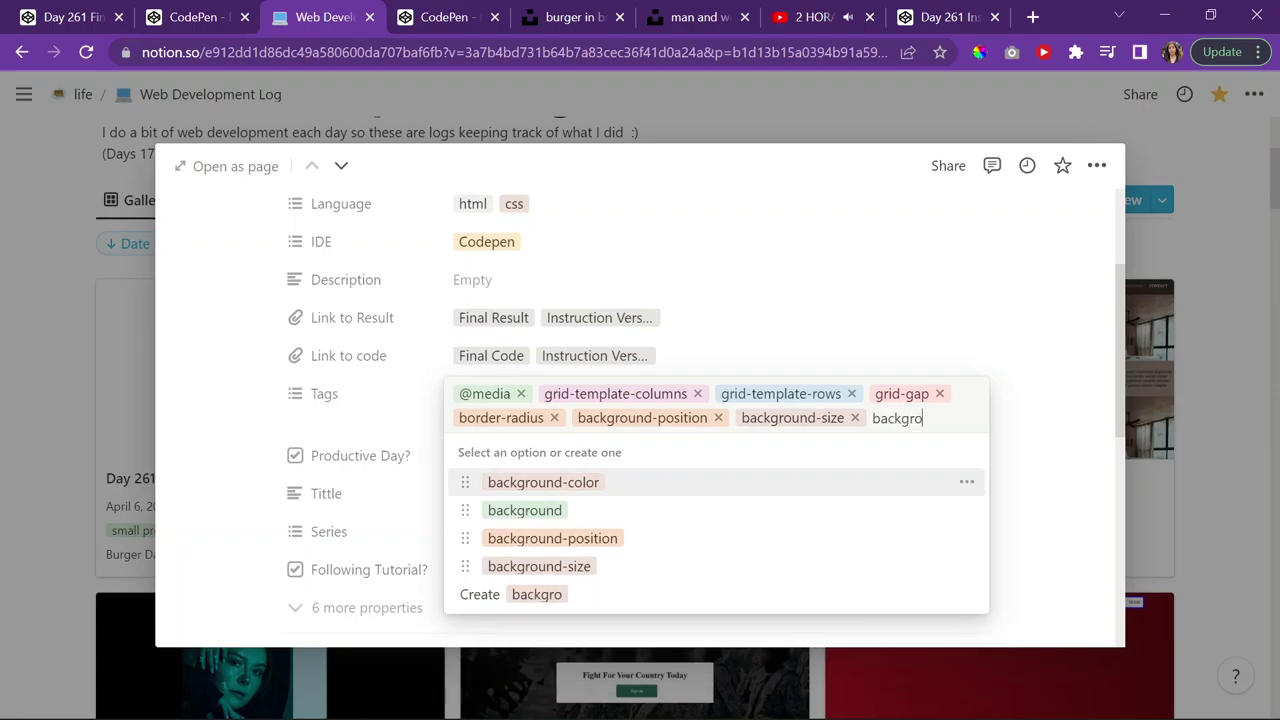
pyautogui.write('und-image')
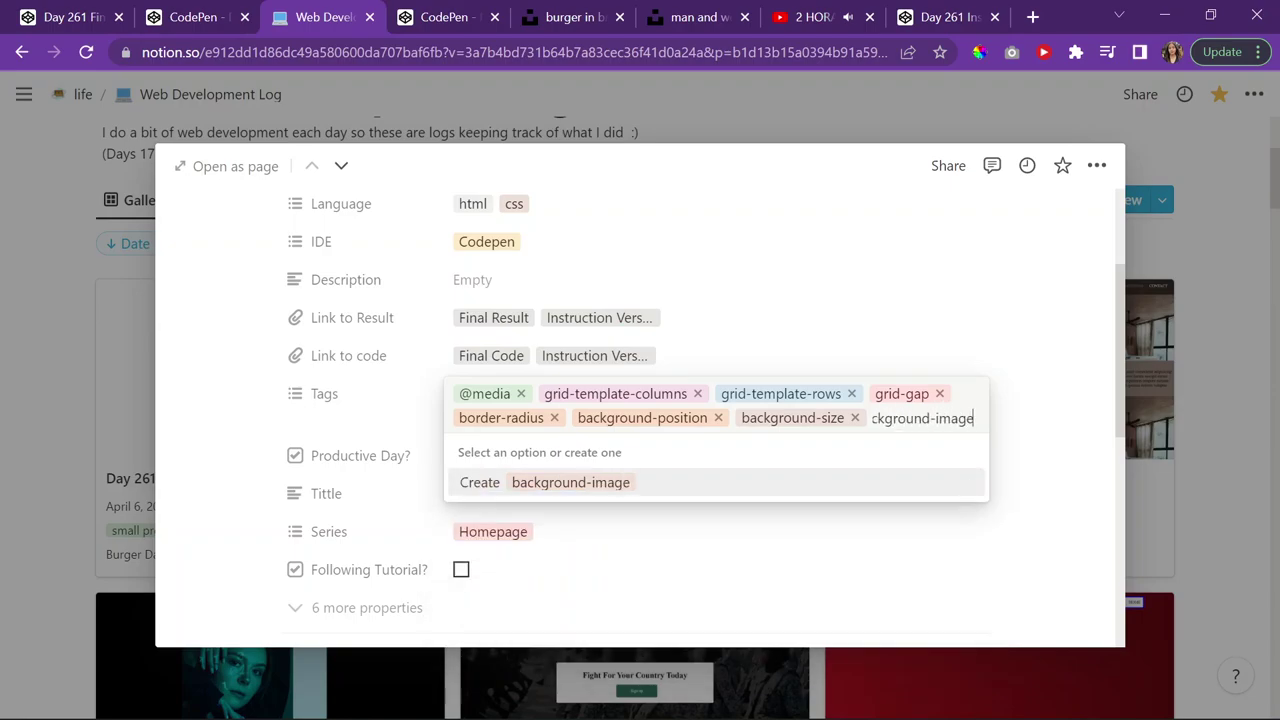
pyautogui.press('Return')
pyautogui.write('linear')
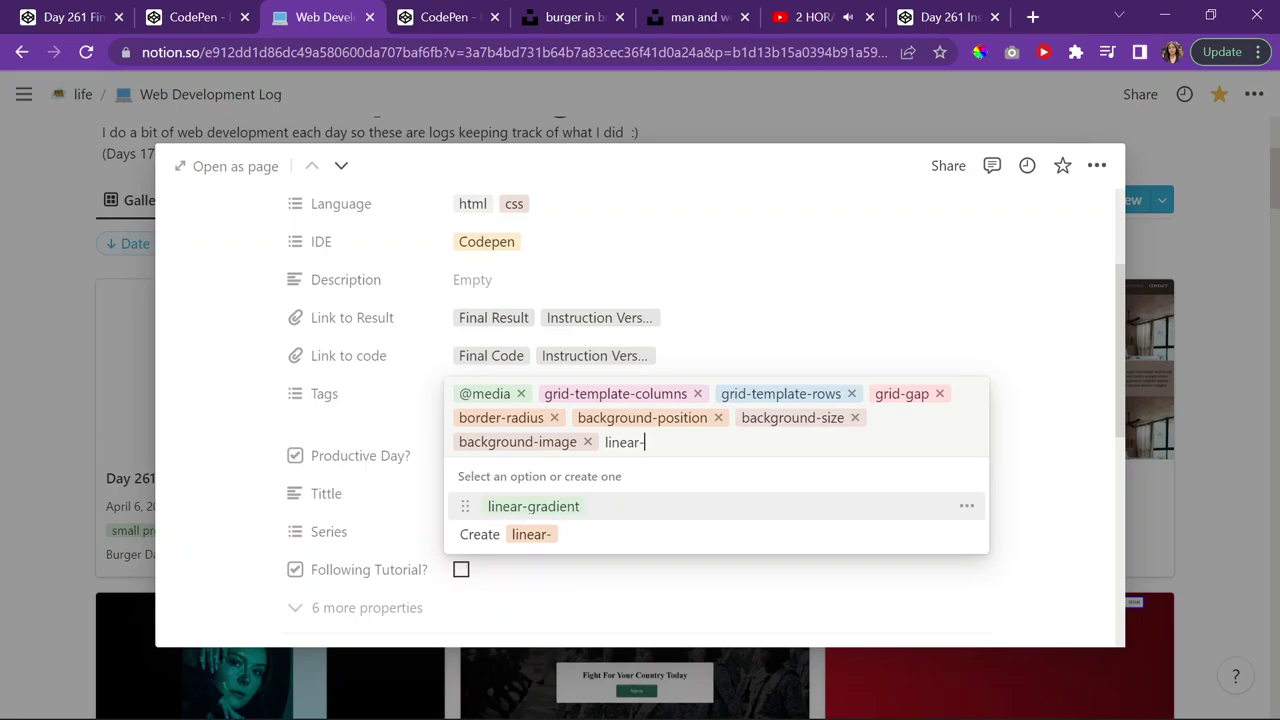
pyautogui.write('-')
pyautogui.press('Return')
# Add the existing box-shadow tag to the entry and finish editing the Tags property
pyautogui.scroll(-3, 615, 533)
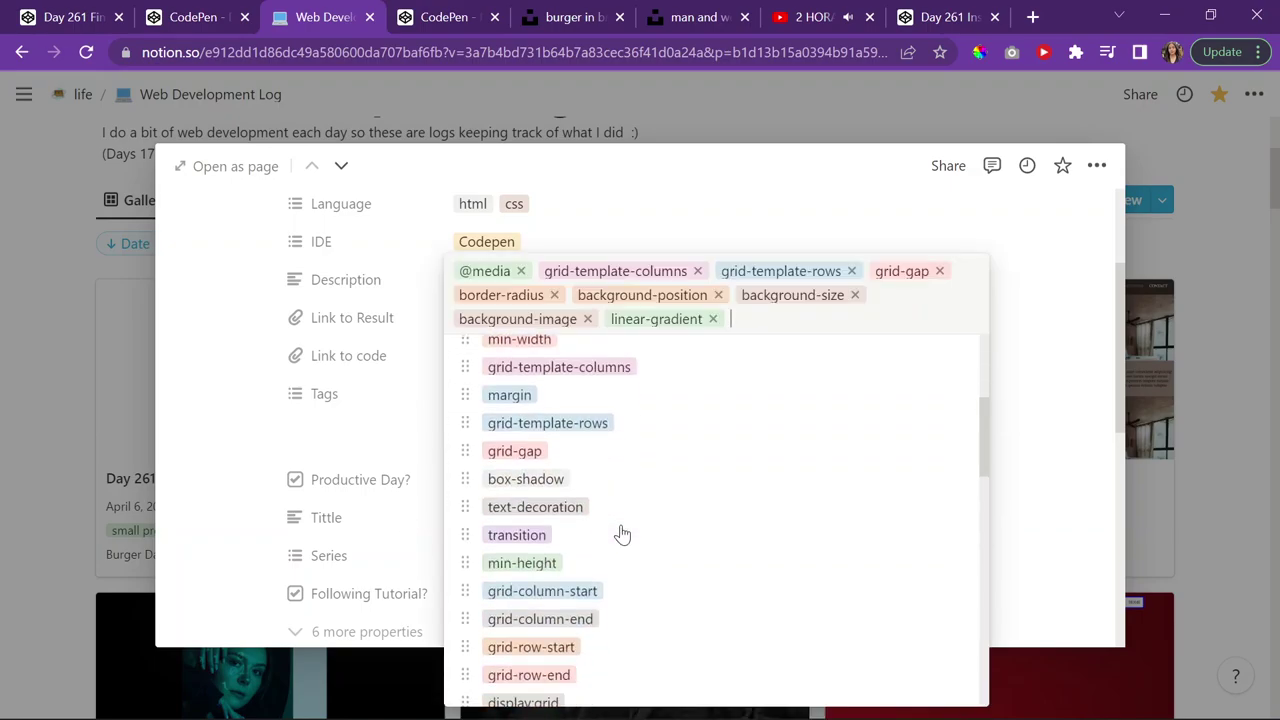
pyautogui.click(382, 430)
pyautogui.click(600, 460)
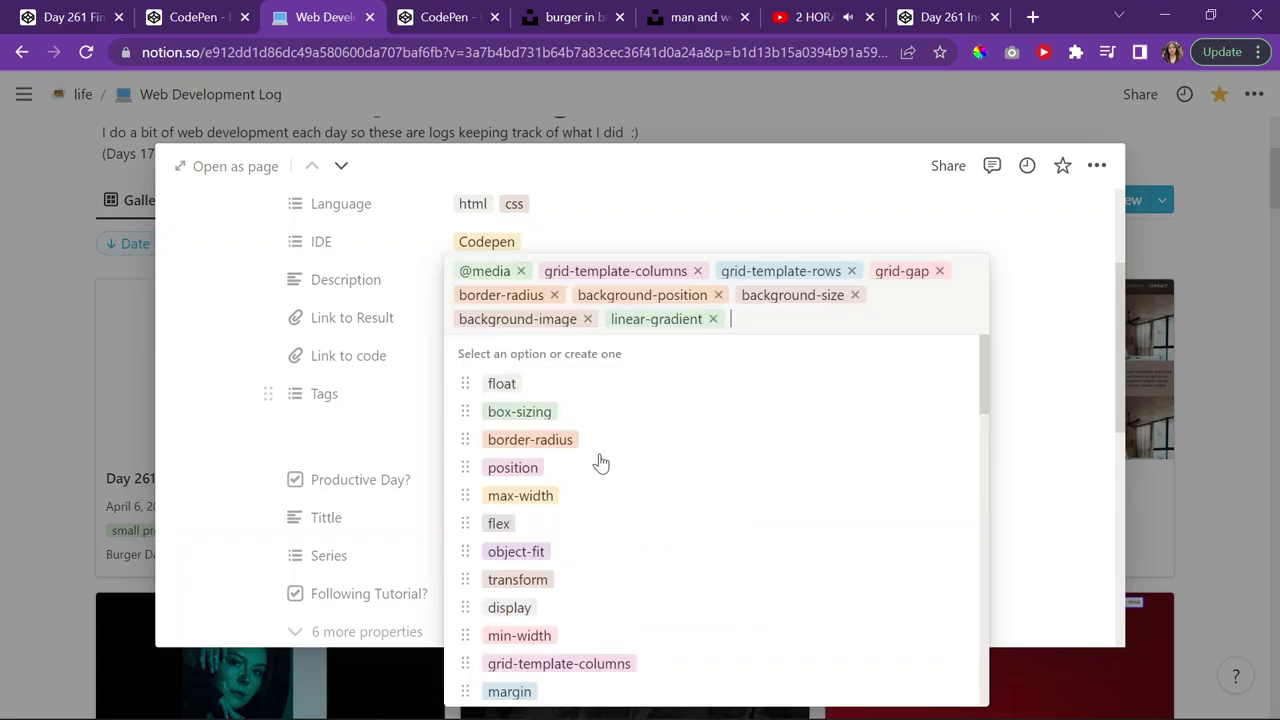
pyautogui.write('box')
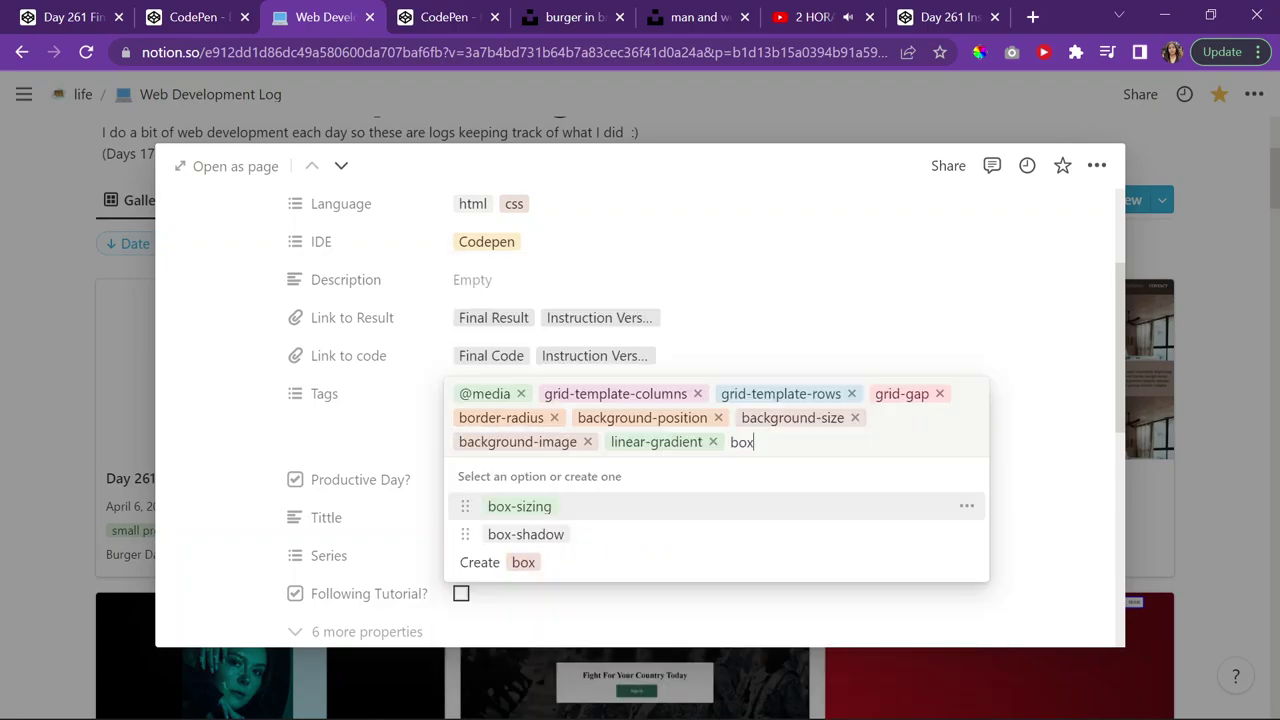
pyautogui.click(583, 534)
pyautogui.click(343, 397)
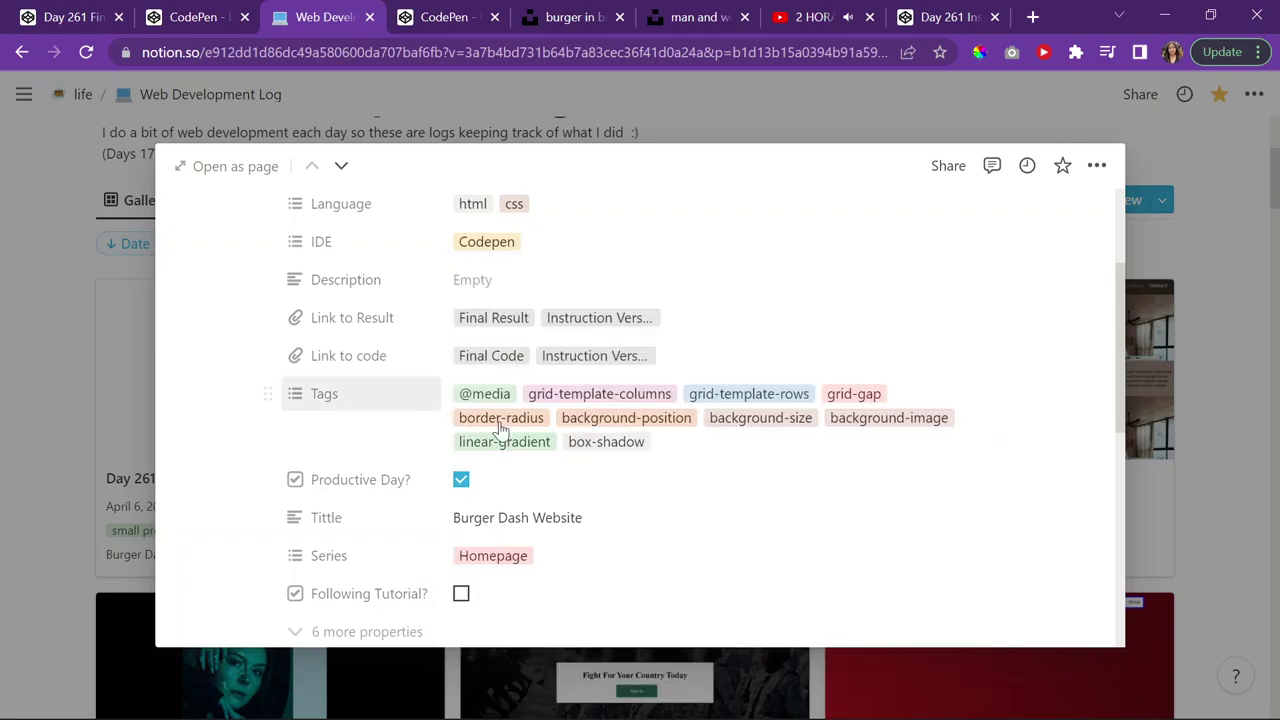
# Enter "Heavy on the media q's." as the entry's Description and put "Fully Responsive Fast Food" in front of it
pyautogui.click(472, 280)
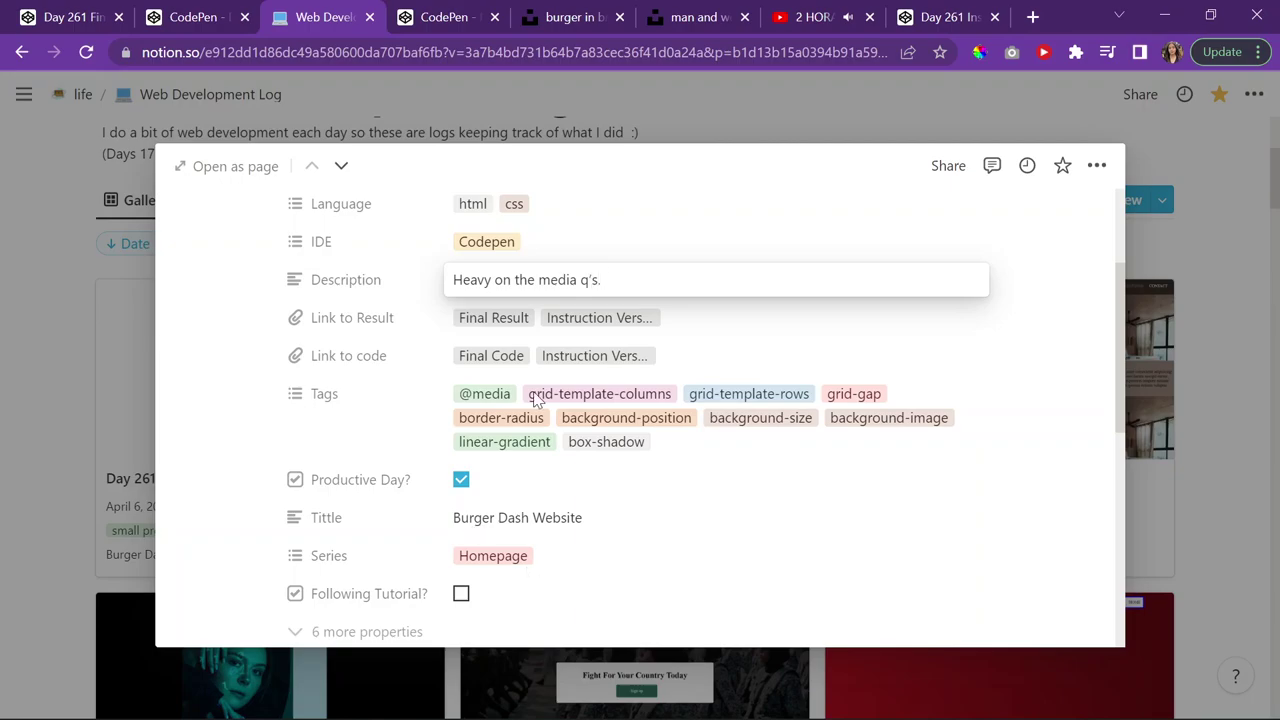
pyautogui.write('Fullt')
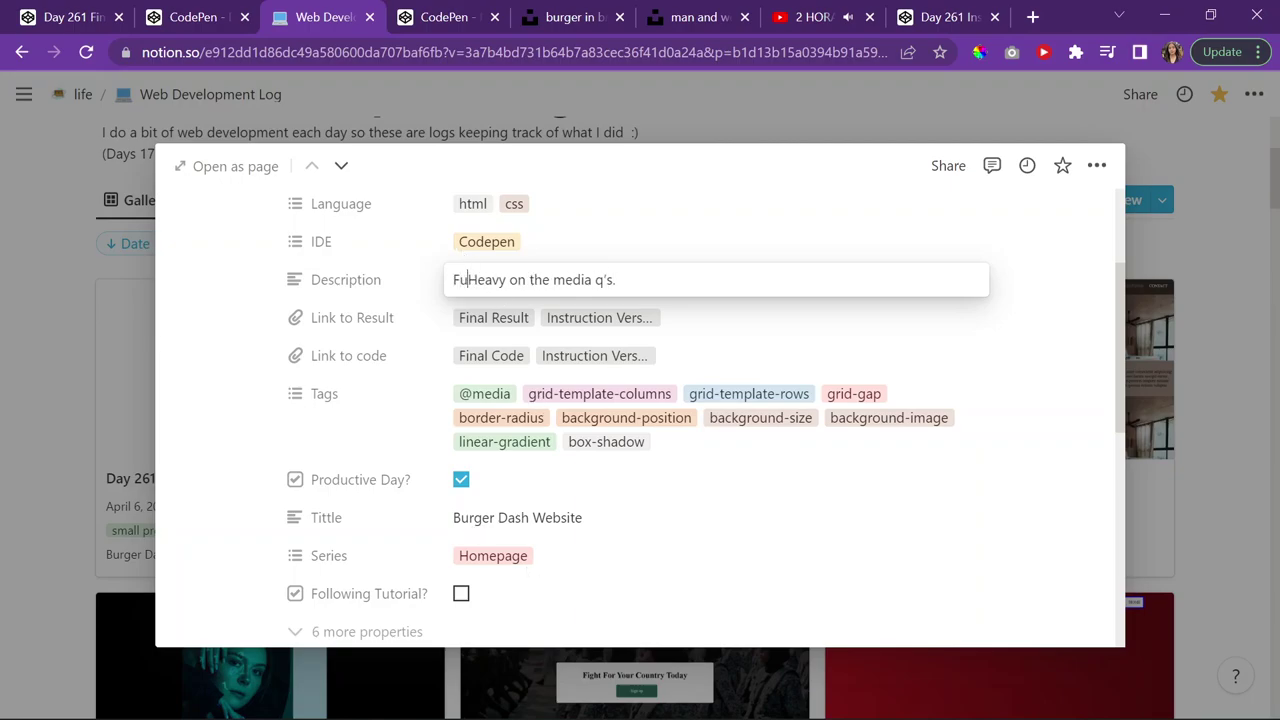
pyautogui.press('BackSpace')
pyautogui.press('BackSpace')
pyautogui.write('y Rs')
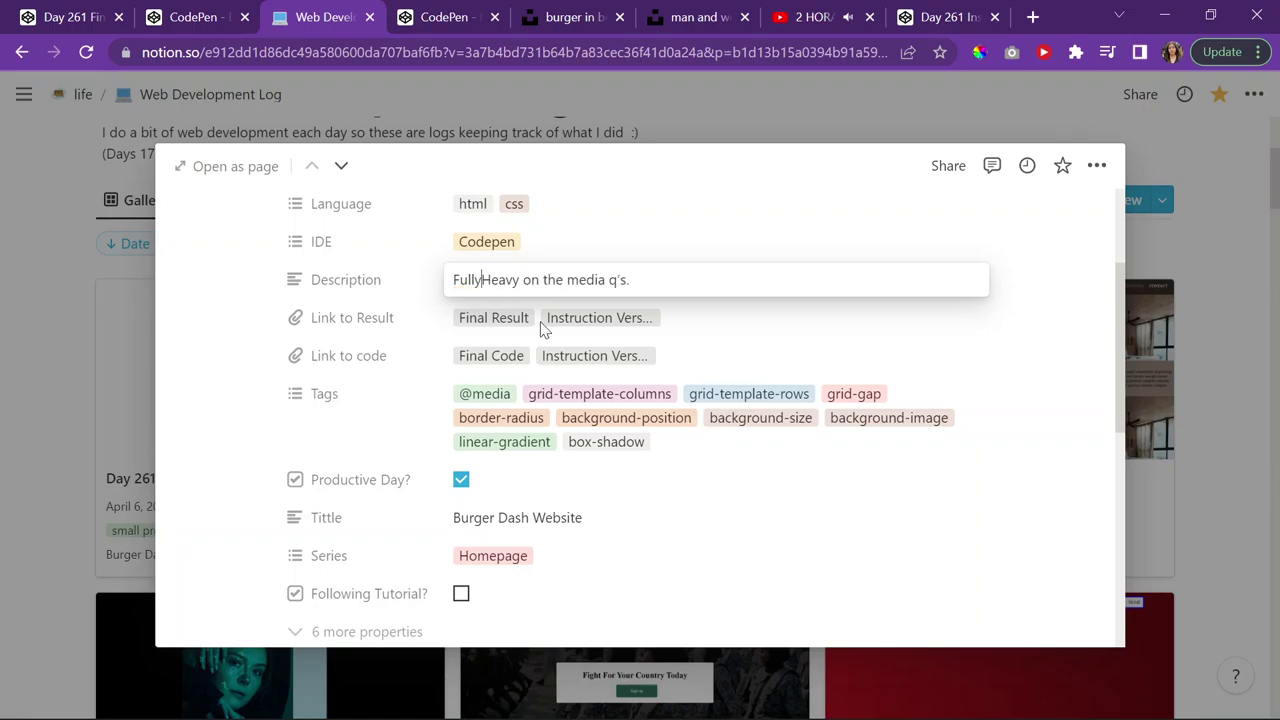
pyautogui.press('BackSpace')
pyautogui.write('espon')
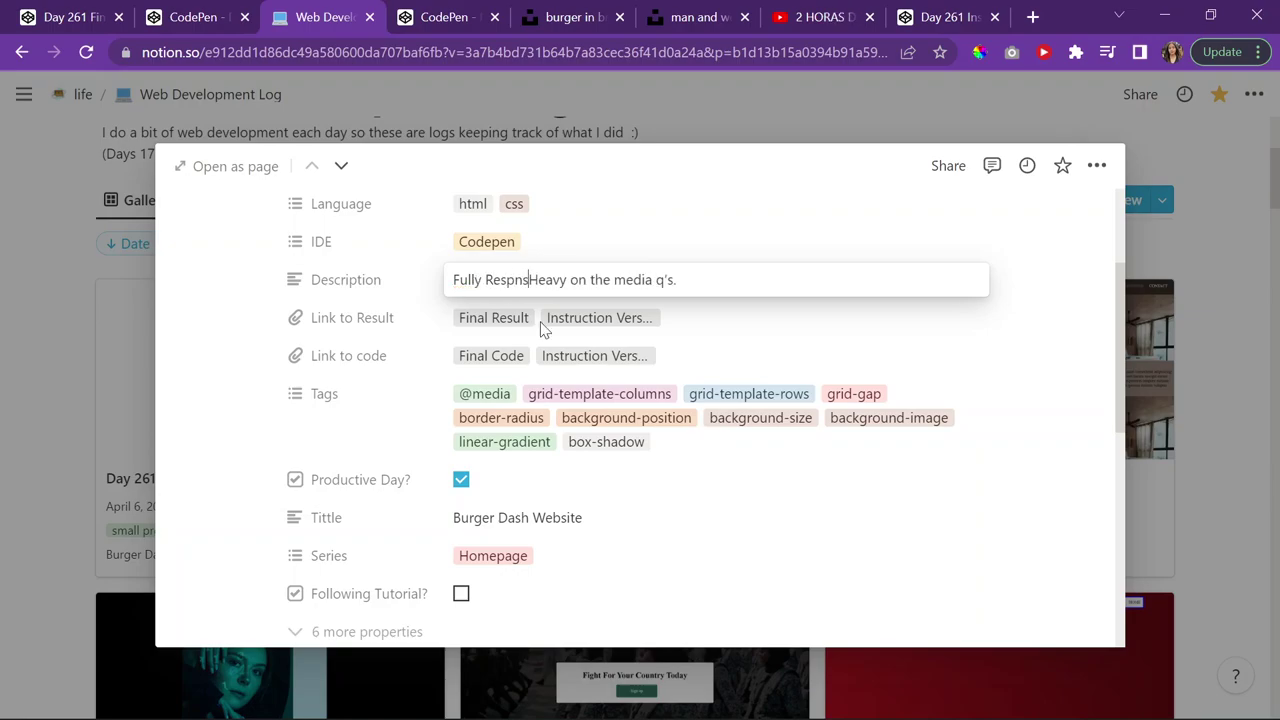
pyautogui.press('BackSpace')
pyautogui.press('BackSpace')
pyautogui.write('onsive Fast F')
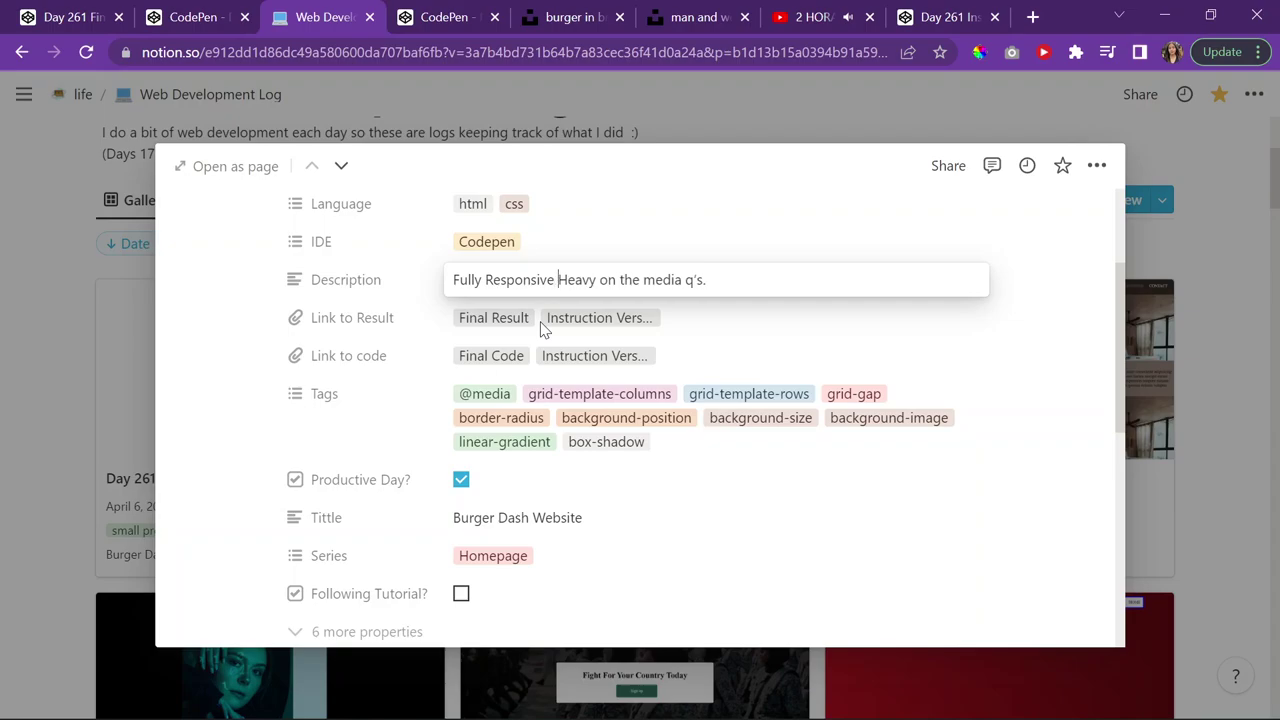
pyautogui.write('ood ')
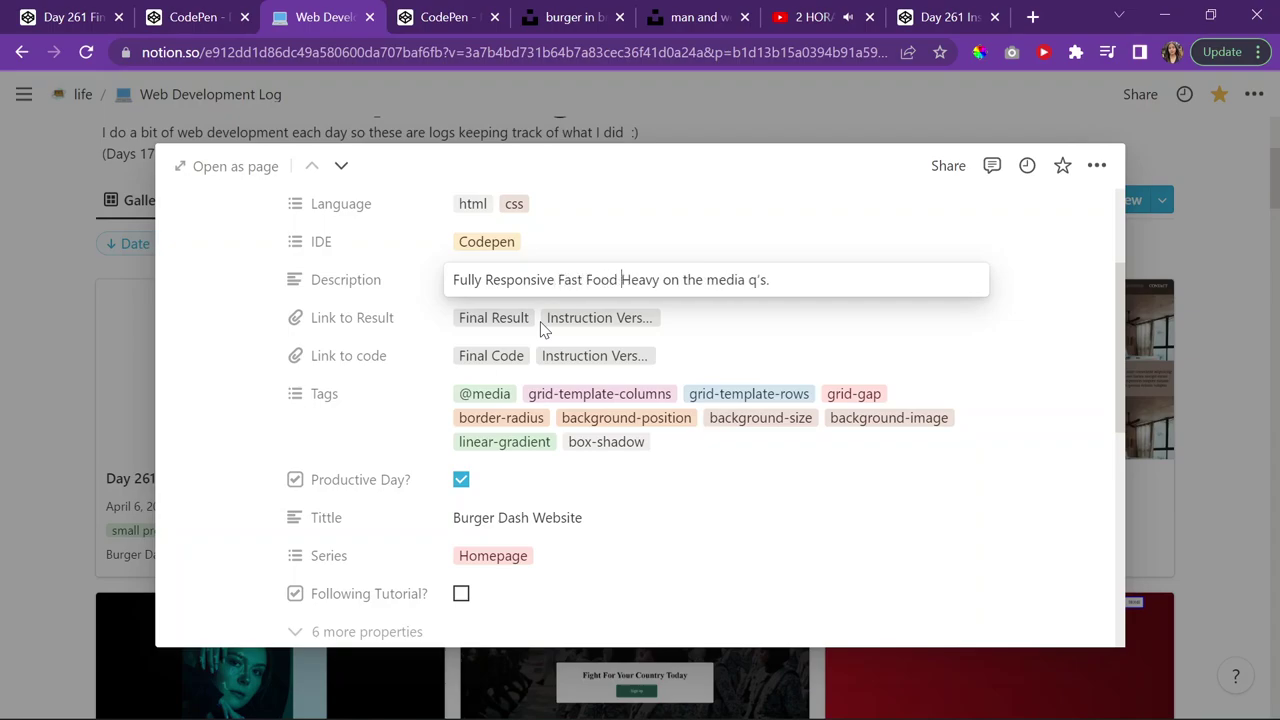
pyautogui.write('f')
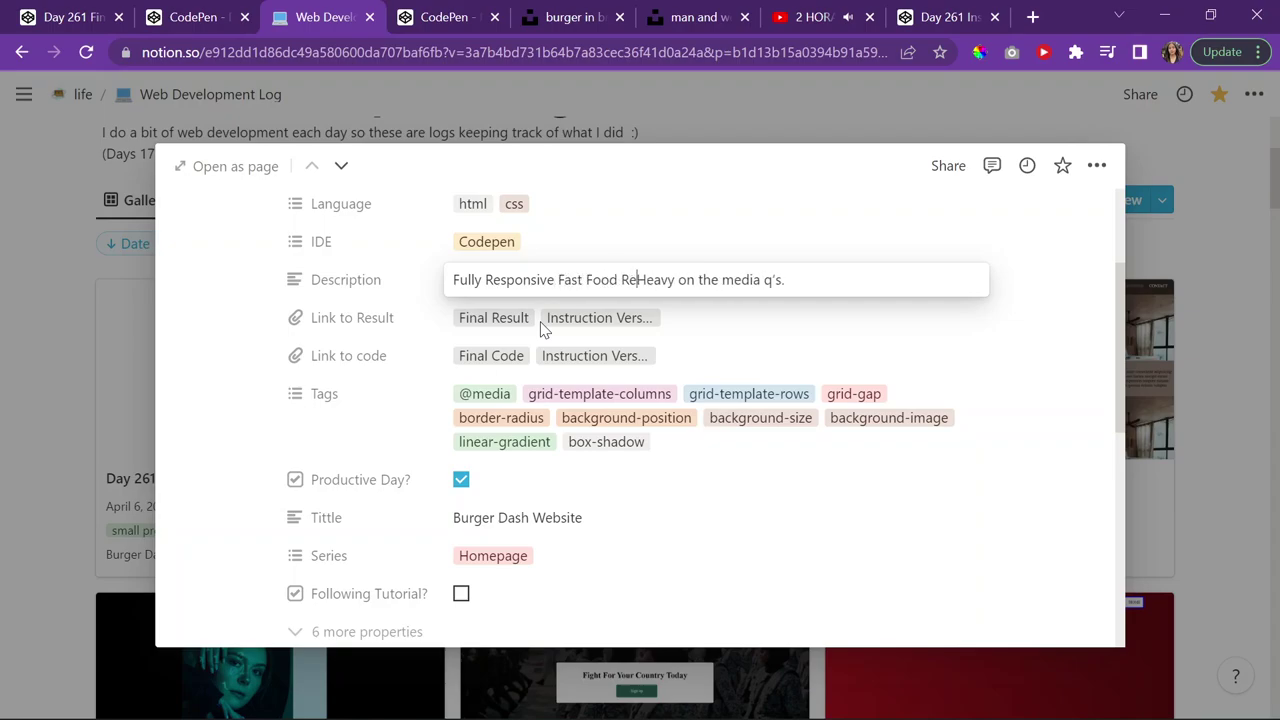
pyautogui.press('BackSpace')
pyautogui.press('BackSpace')
# Extend the Description's opening phrase with "Online Store Homepage" after "Fast Food"
pyautogui.write('Onlin')
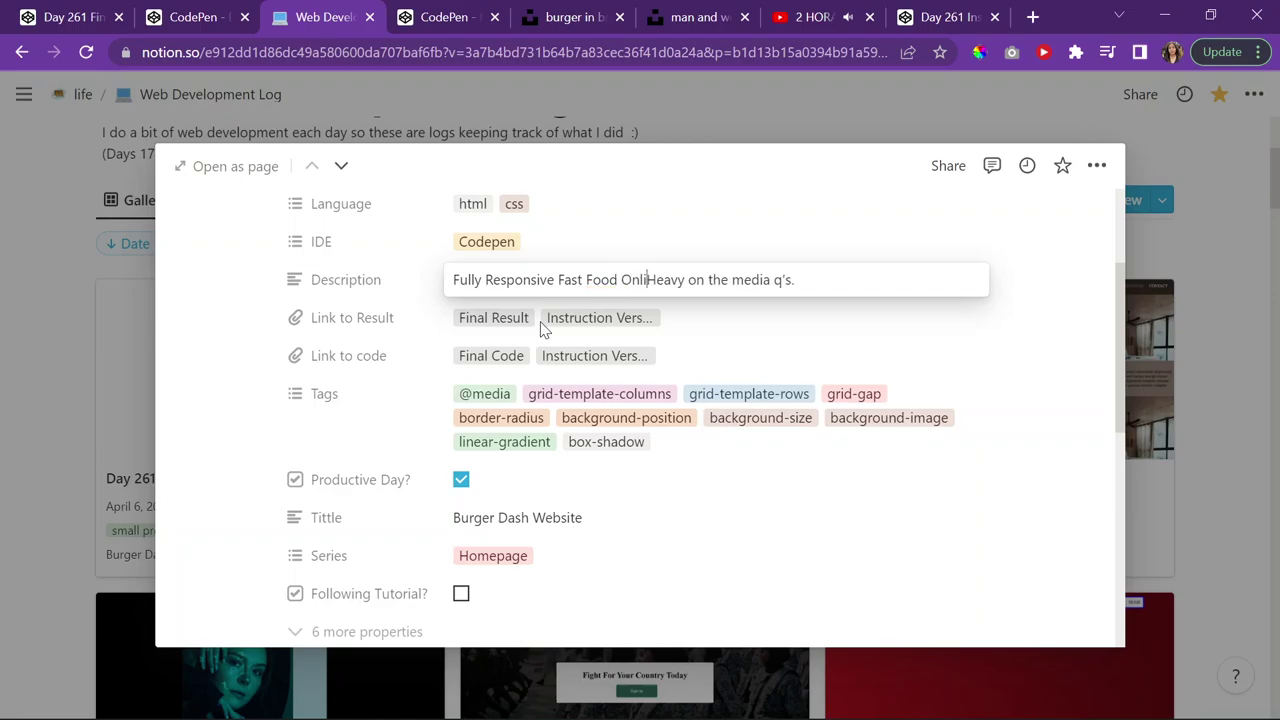
pyautogui.write('e S')
pyautogui.press('BackSpace')
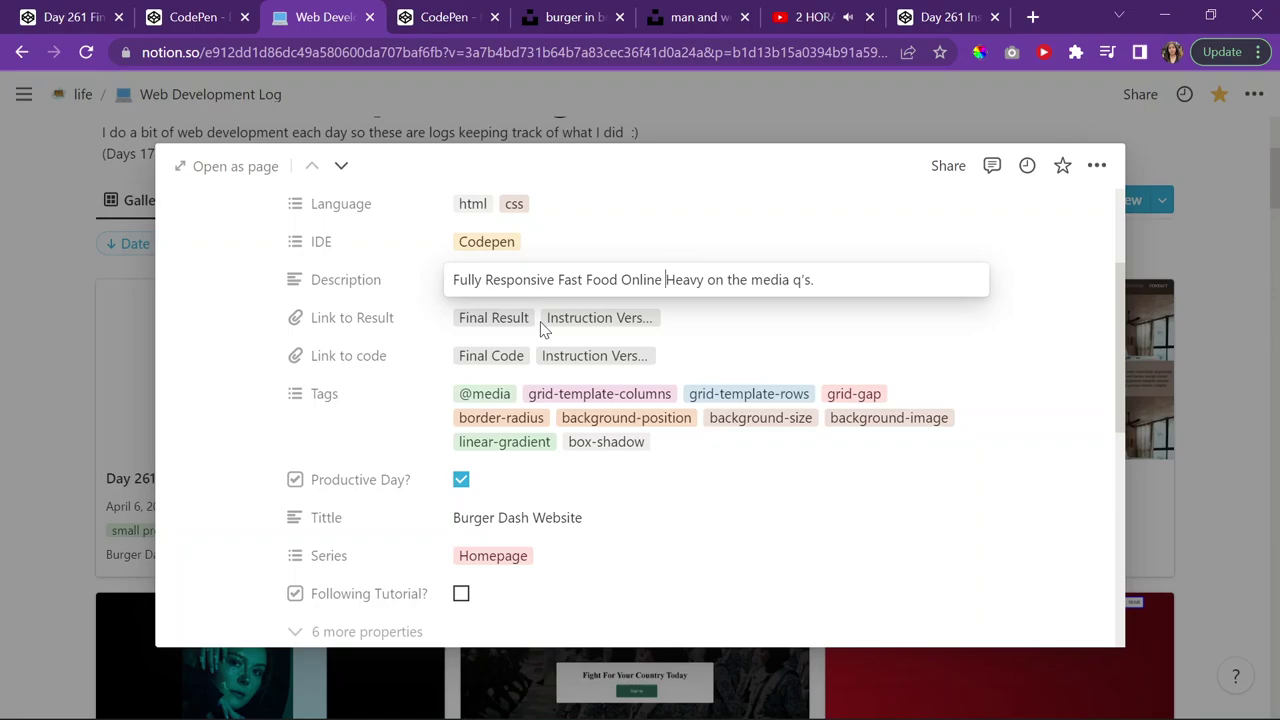
pyautogui.write('Store ')
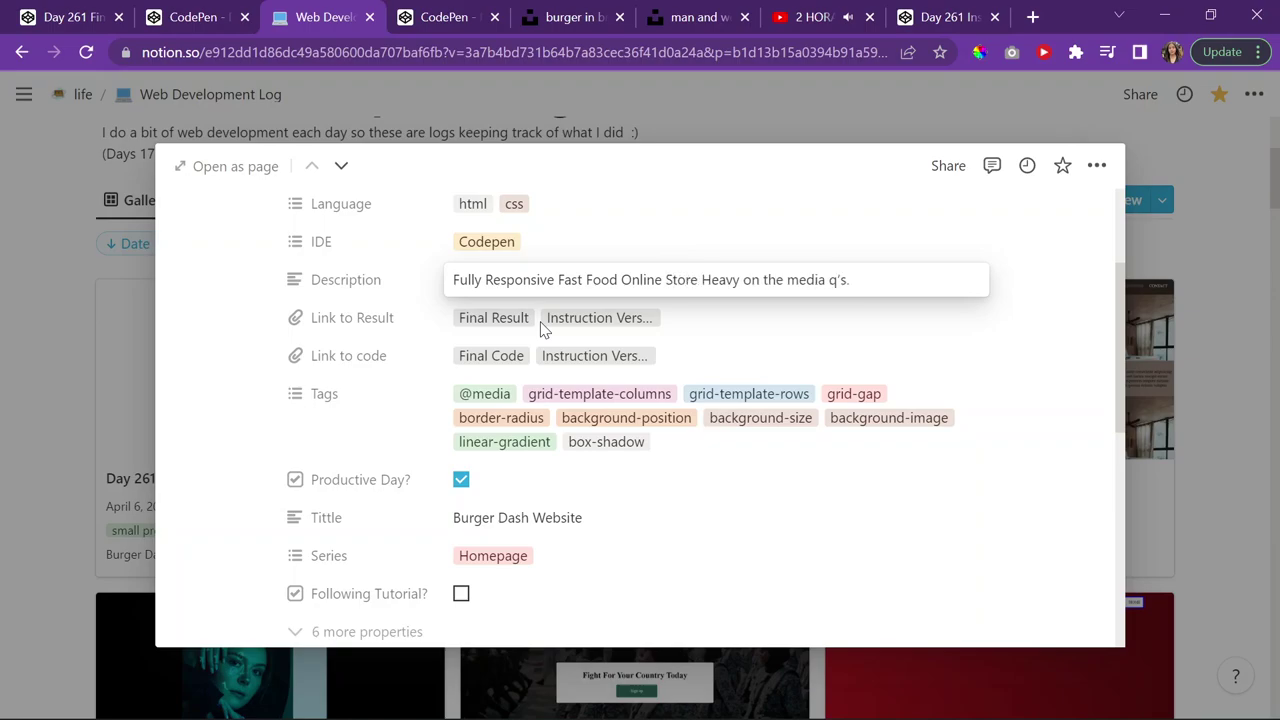
pyautogui.write('Website')
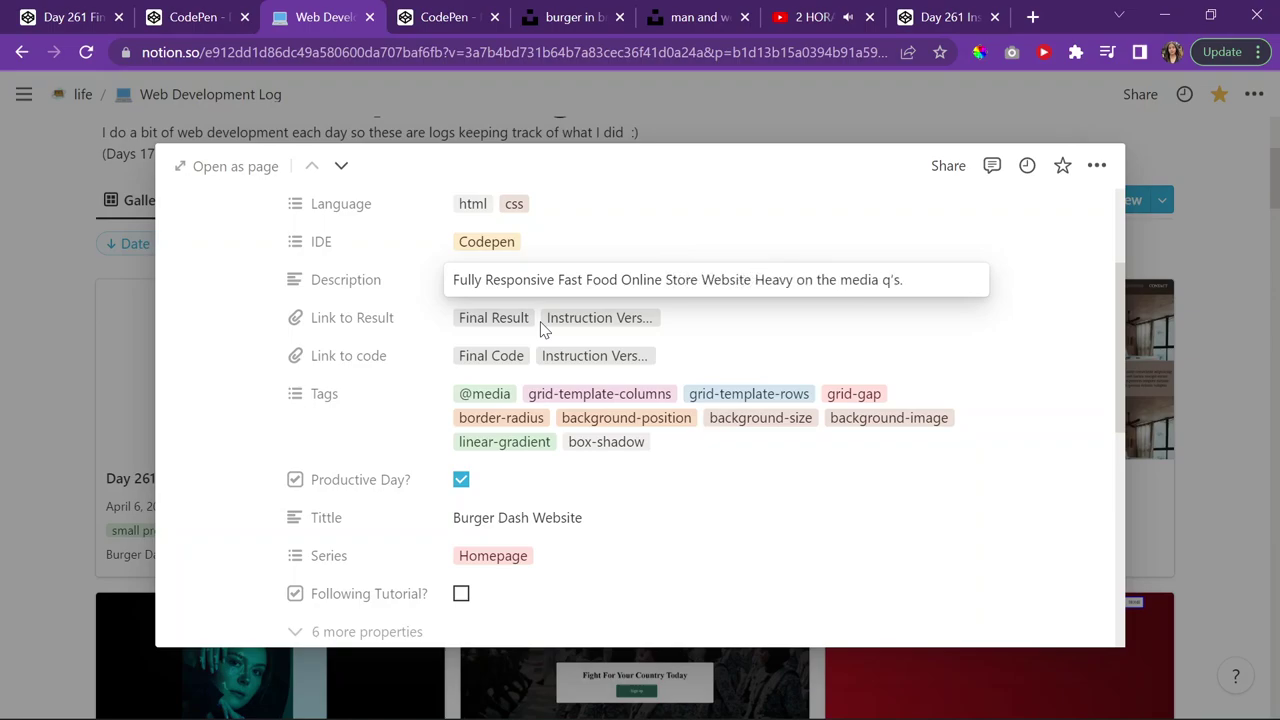
pyautogui.press('BackSpace')
pyautogui.press('BackSpace')
pyautogui.press('BackSpace')
pyautogui.press('BackSpace')
pyautogui.press('BackSpace')
pyautogui.press('BackSpace')
pyautogui.press('BackSpace')
pyautogui.press('BackSpace')
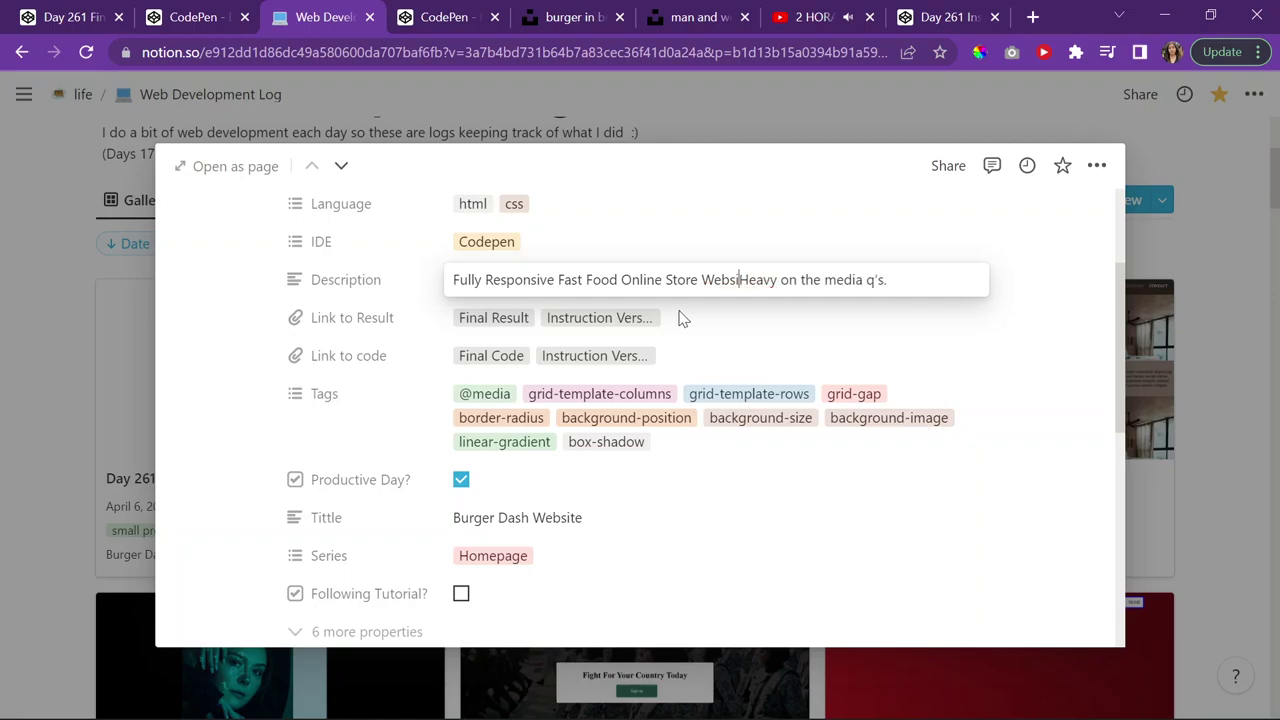
pyautogui.write('Homepage ')
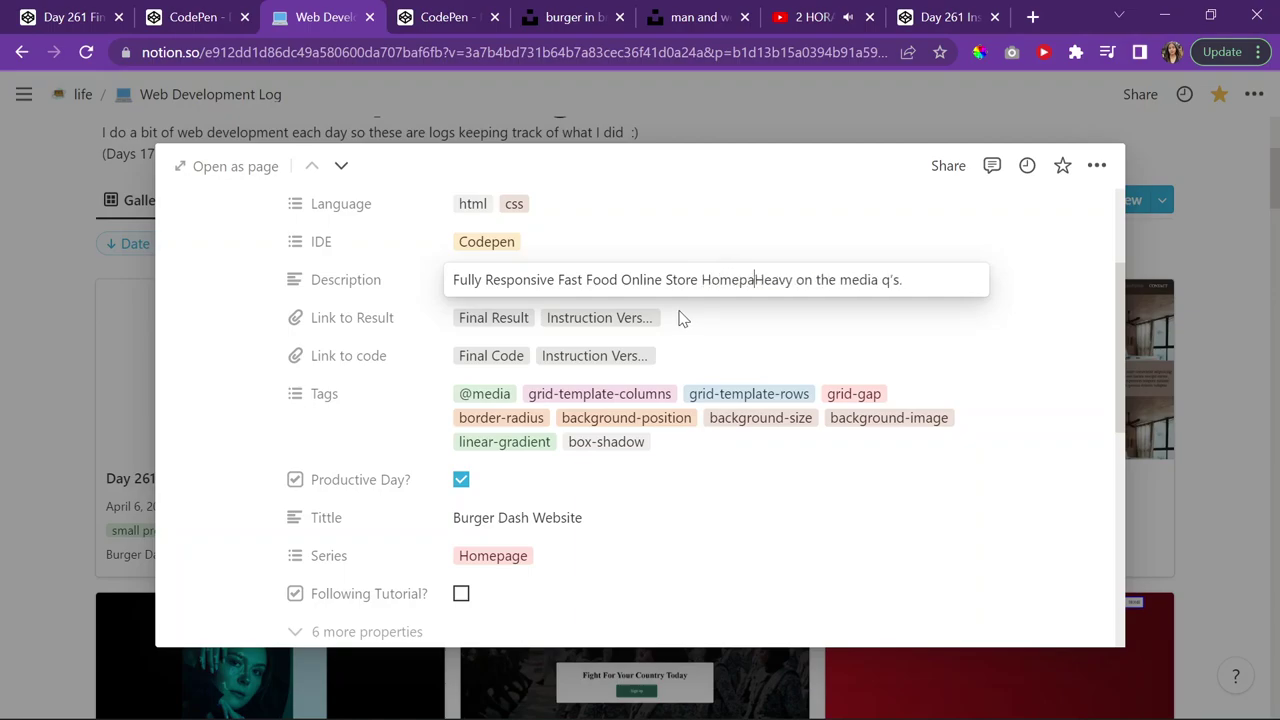
# Complete the Description so it reads "Fully Responsive Fast Food Online Store Homepage| Heavy on the media q's lol."
pyautogui.write('|')
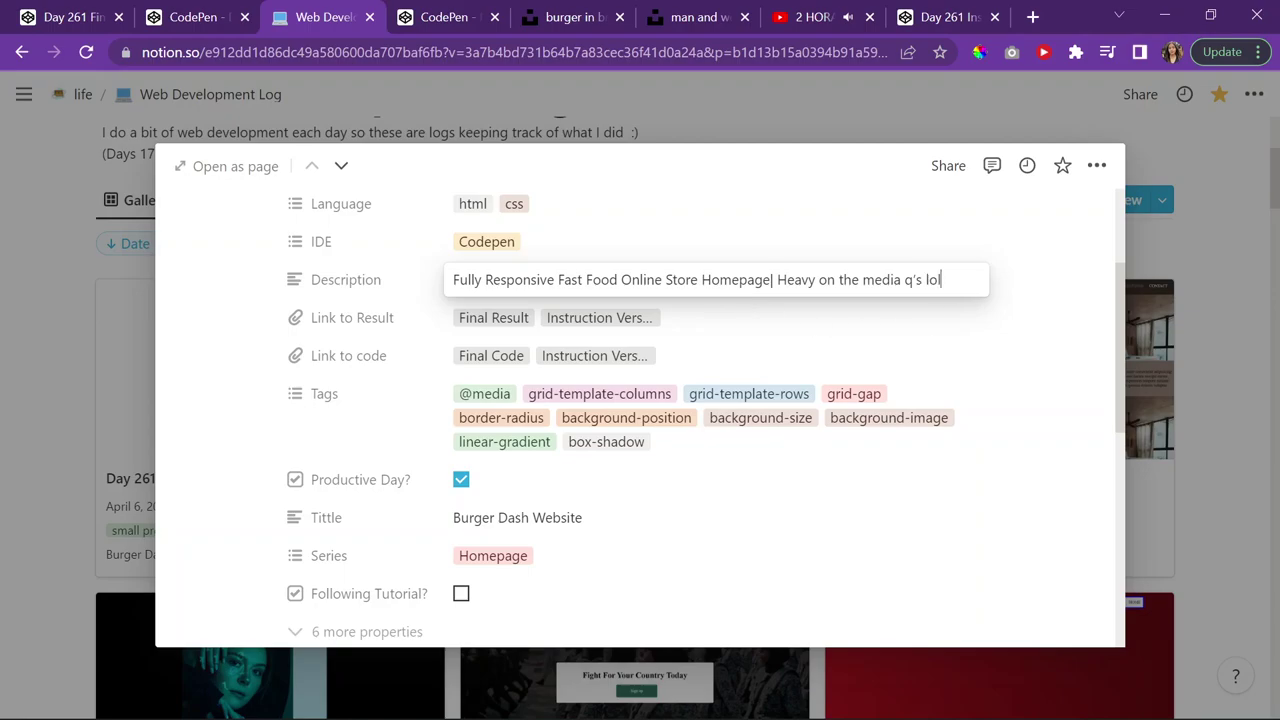
pyautogui.scroll(5, 520, 241)
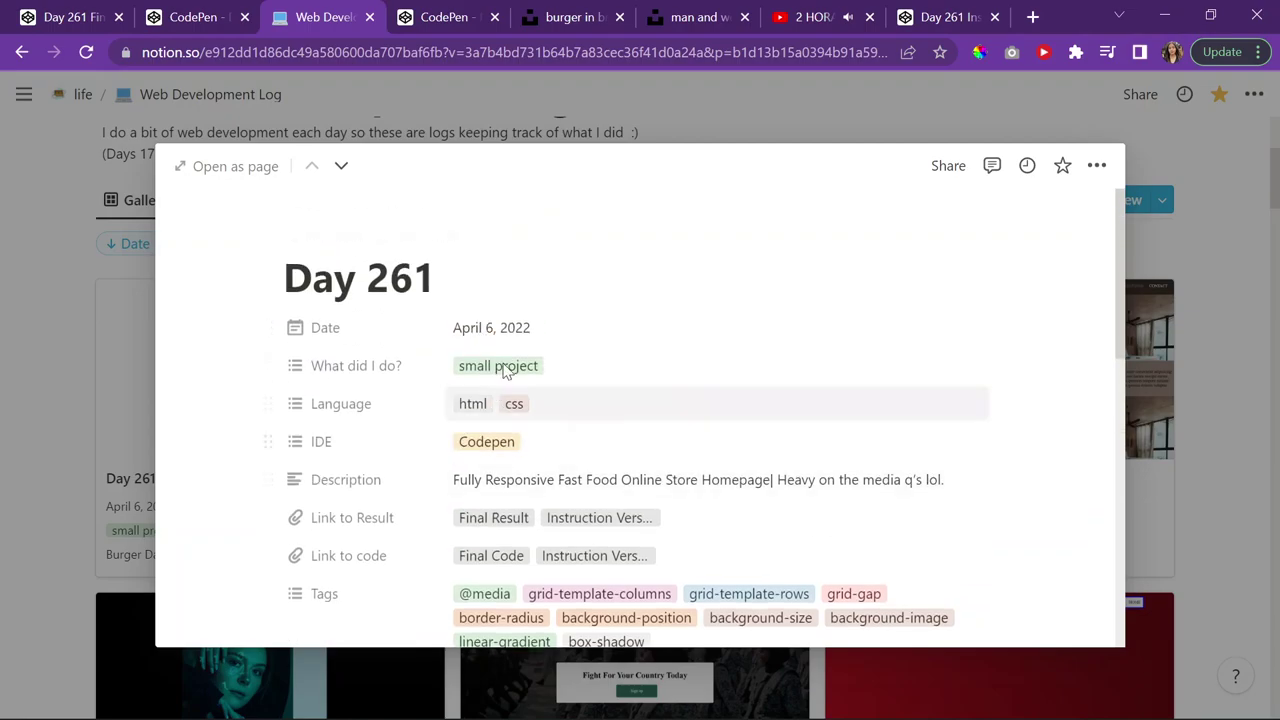
# Close the extra CodePen preview, capture the final Burger Dash page as a full-page screenshot with GoFullPage and download it as an image
pyautogui.click(436, 19)
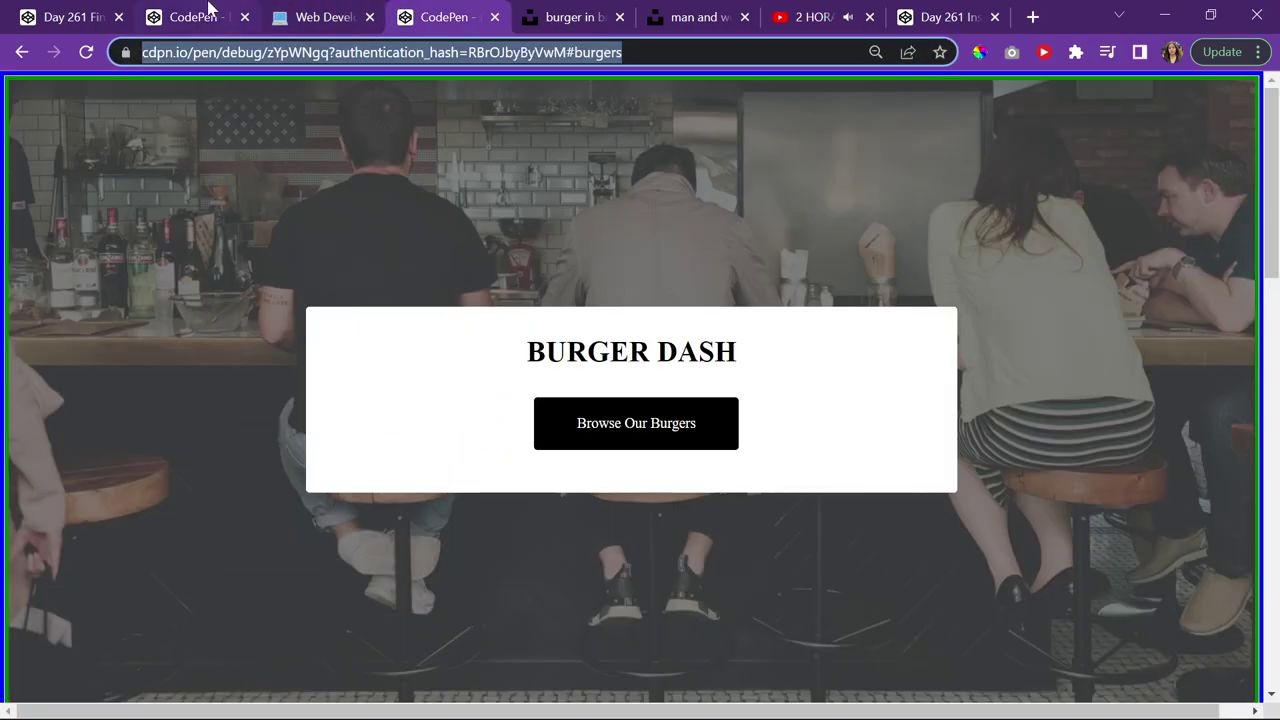
pyautogui.click(237, 10)
pyautogui.click(494, 17)
pyautogui.scroll(10, 312, 295)
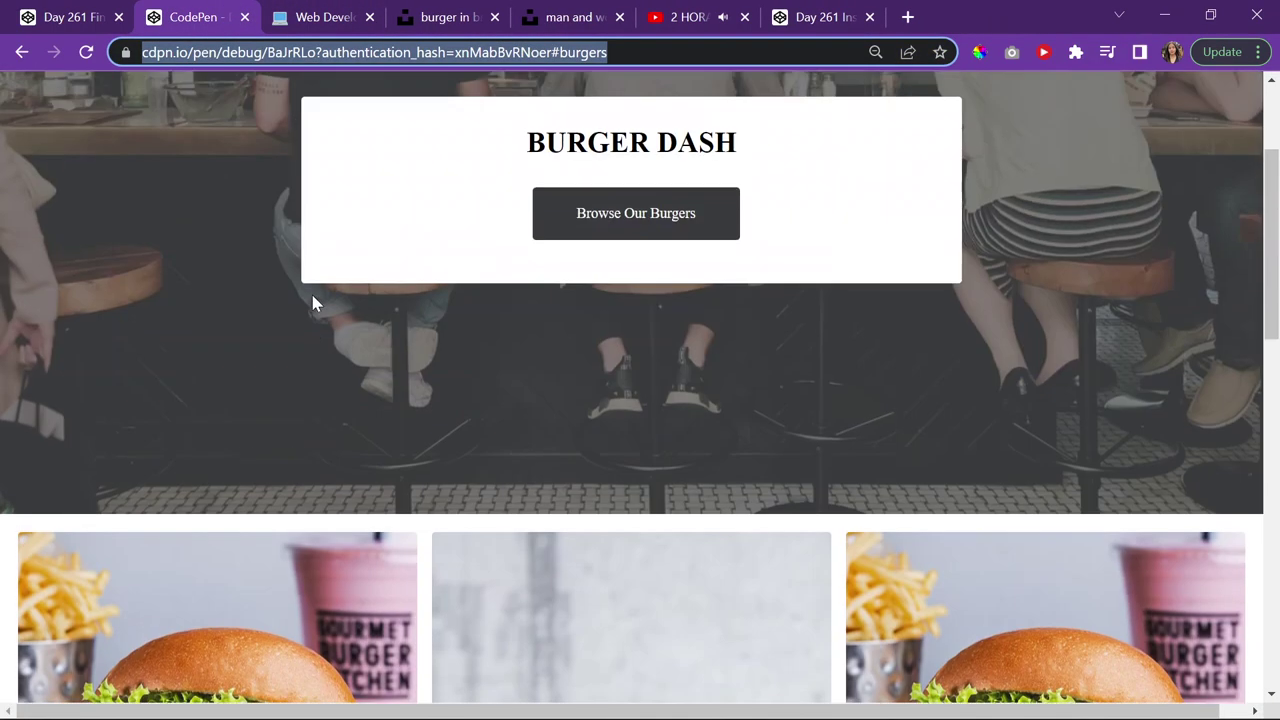
pyautogui.click(1020, 57)
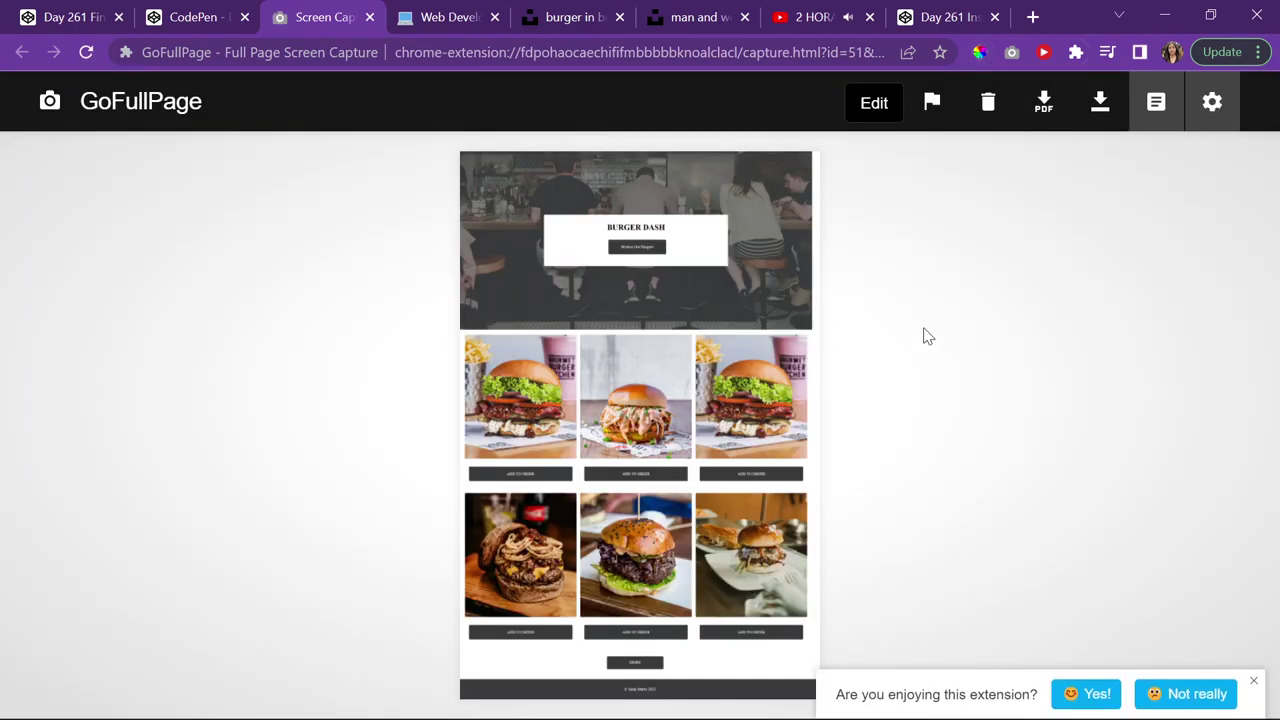
pyautogui.click(1100, 101)
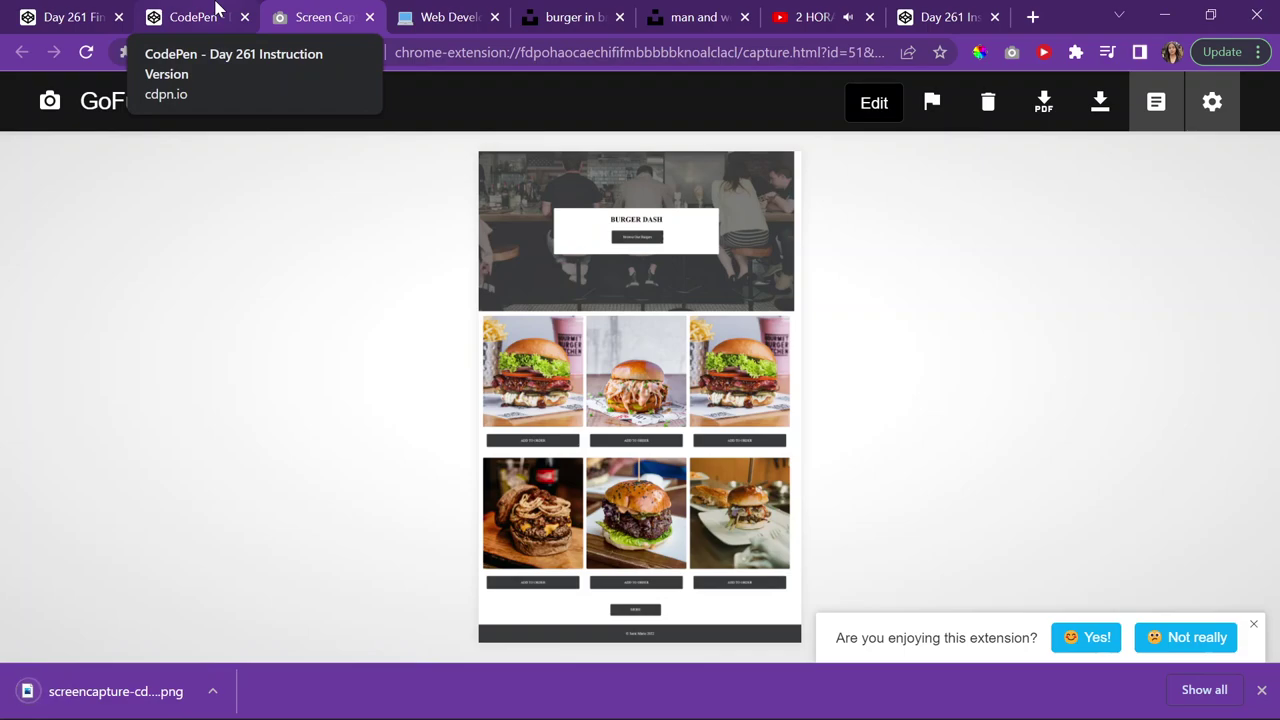
# Add a cover to the Day 261 entry in Notion and try to upload the downloaded Burger Dash screenshot as its image
pyautogui.click(216, 7)
pyautogui.click(126, 12)
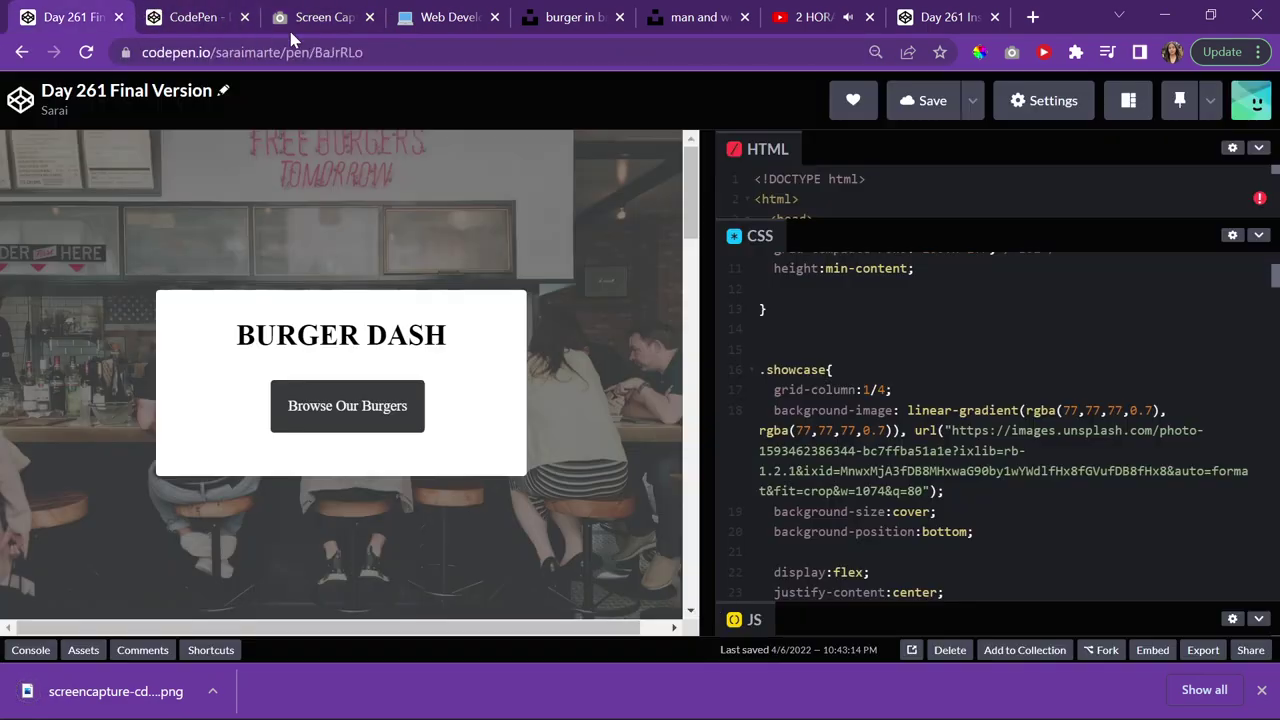
pyautogui.click(222, 12)
pyautogui.click(440, 17)
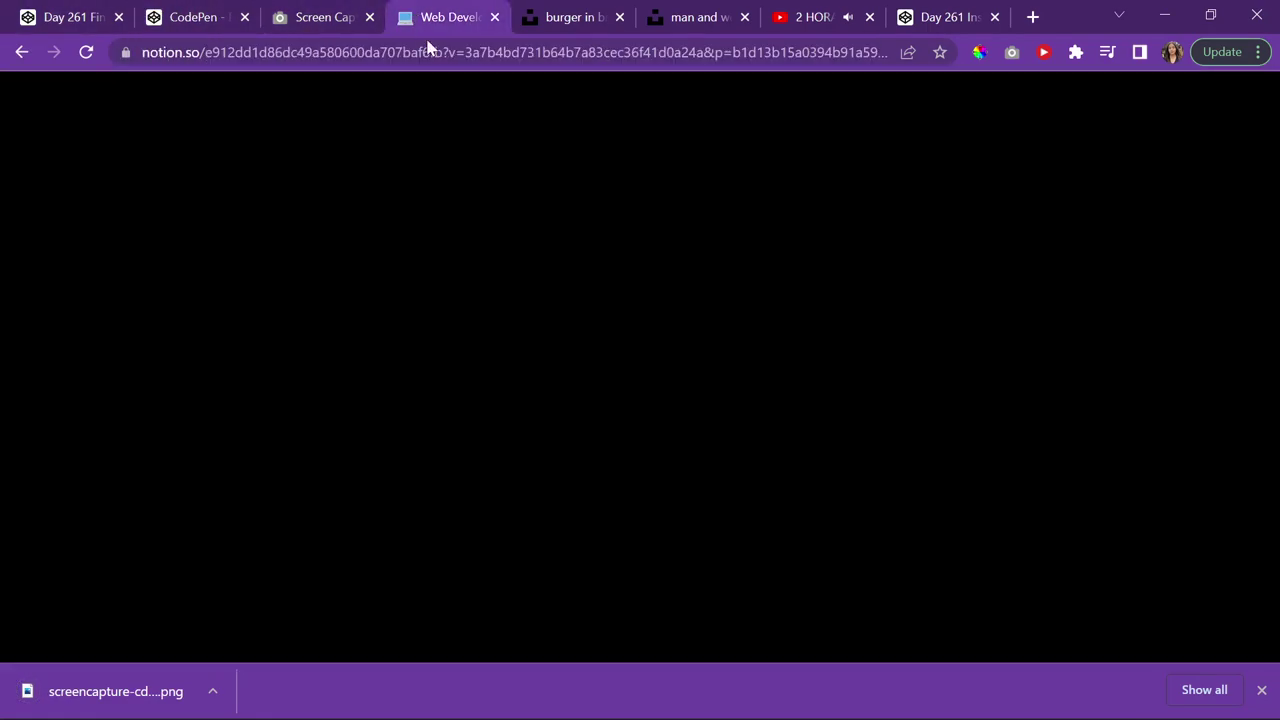
pyautogui.scroll(-2, 488, 365)
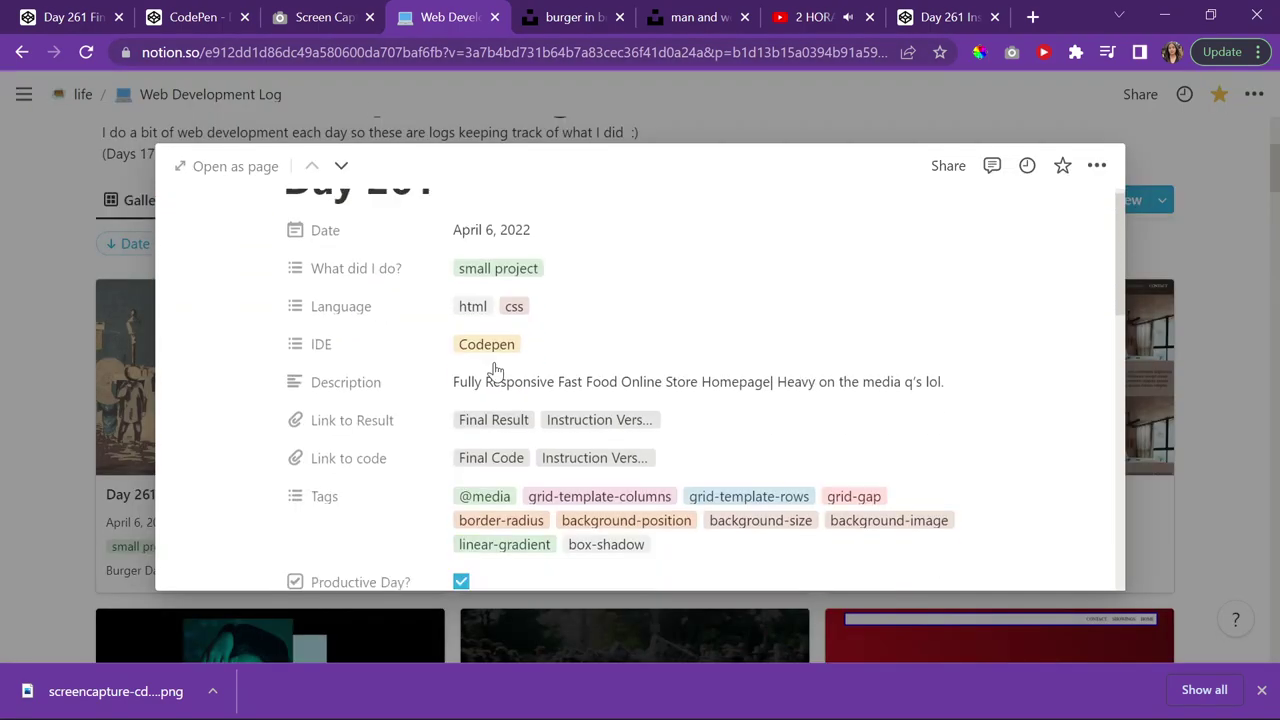
pyautogui.scroll(2, 480, 346)
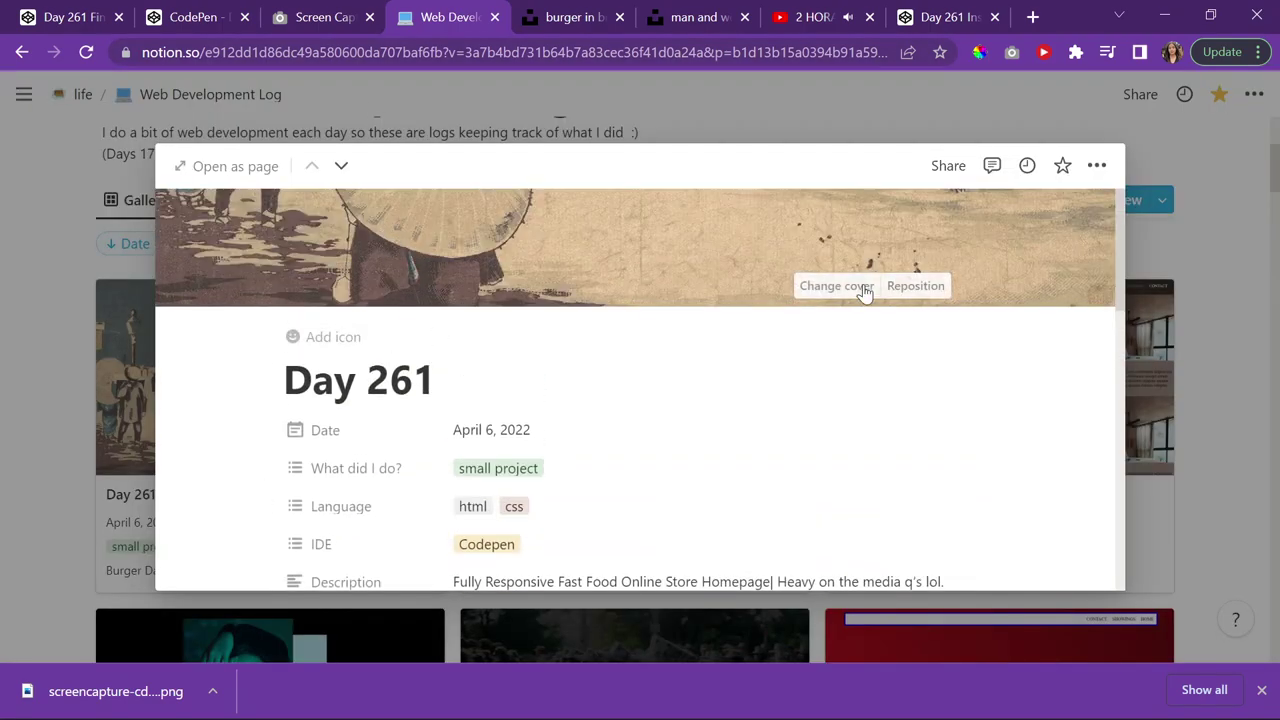
pyautogui.click(858, 292)
pyautogui.click(660, 322)
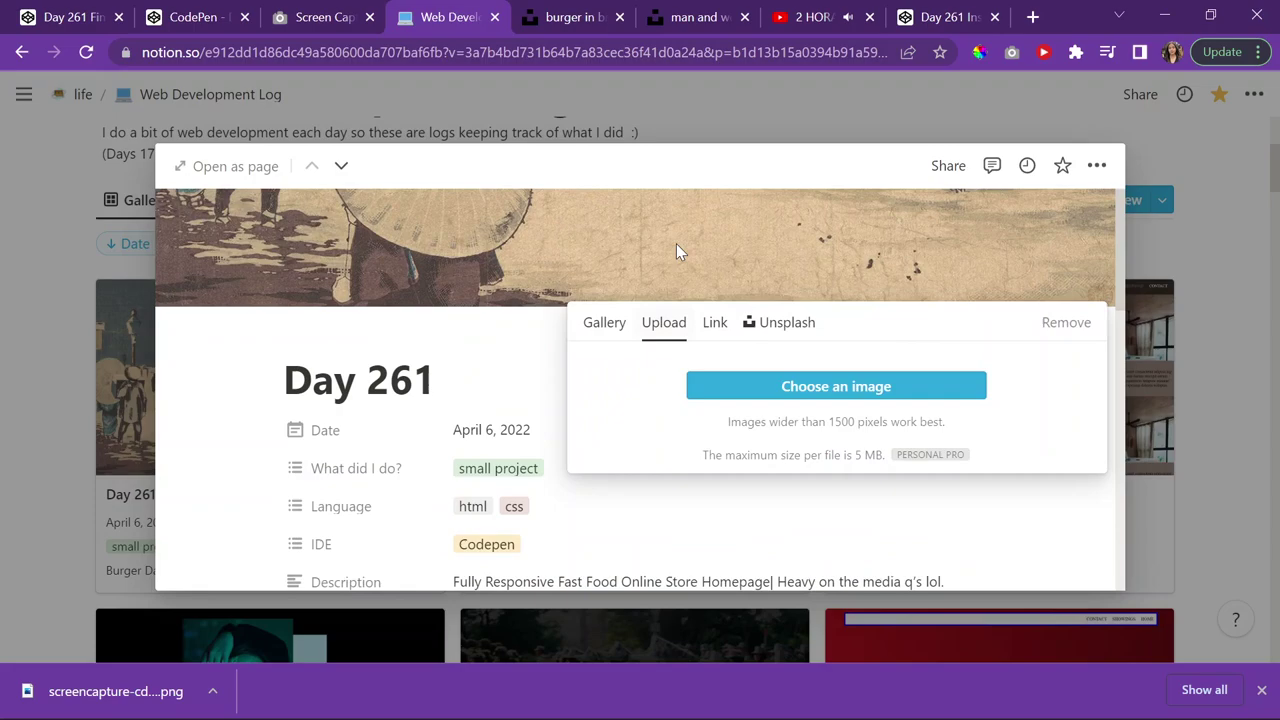
pyautogui.click(737, 385)
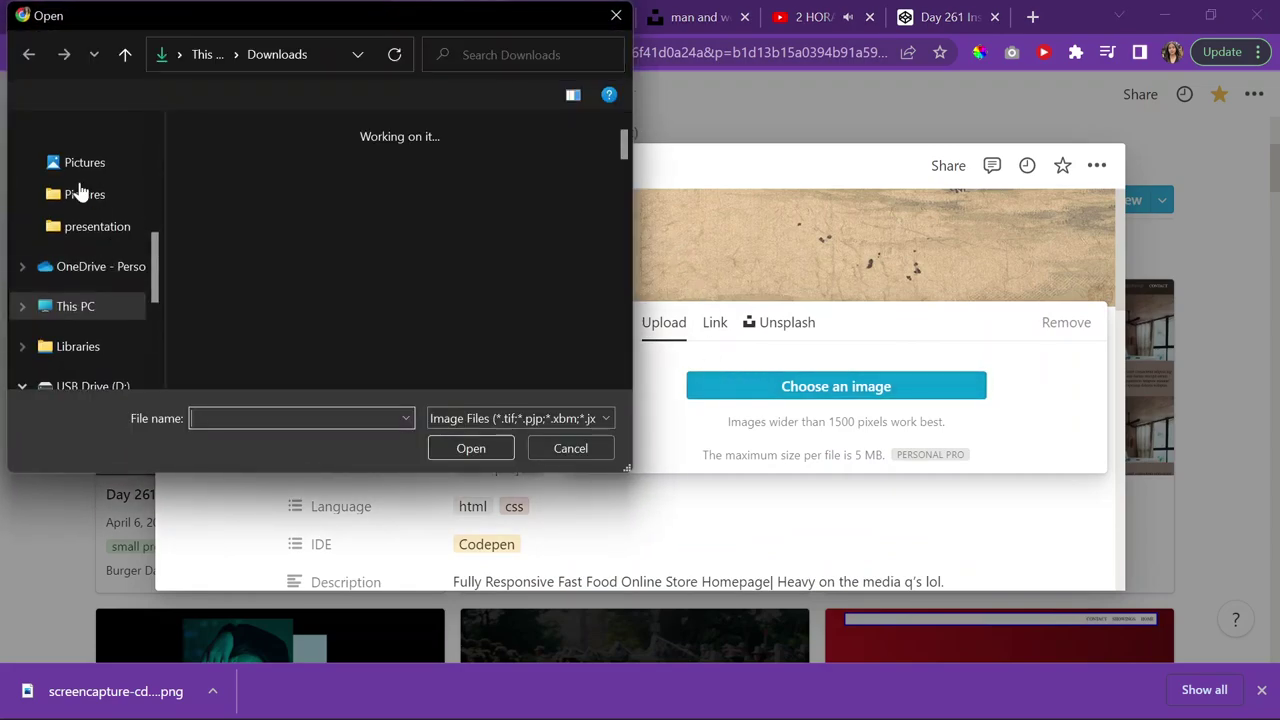
pyautogui.doubleClick(248, 173)
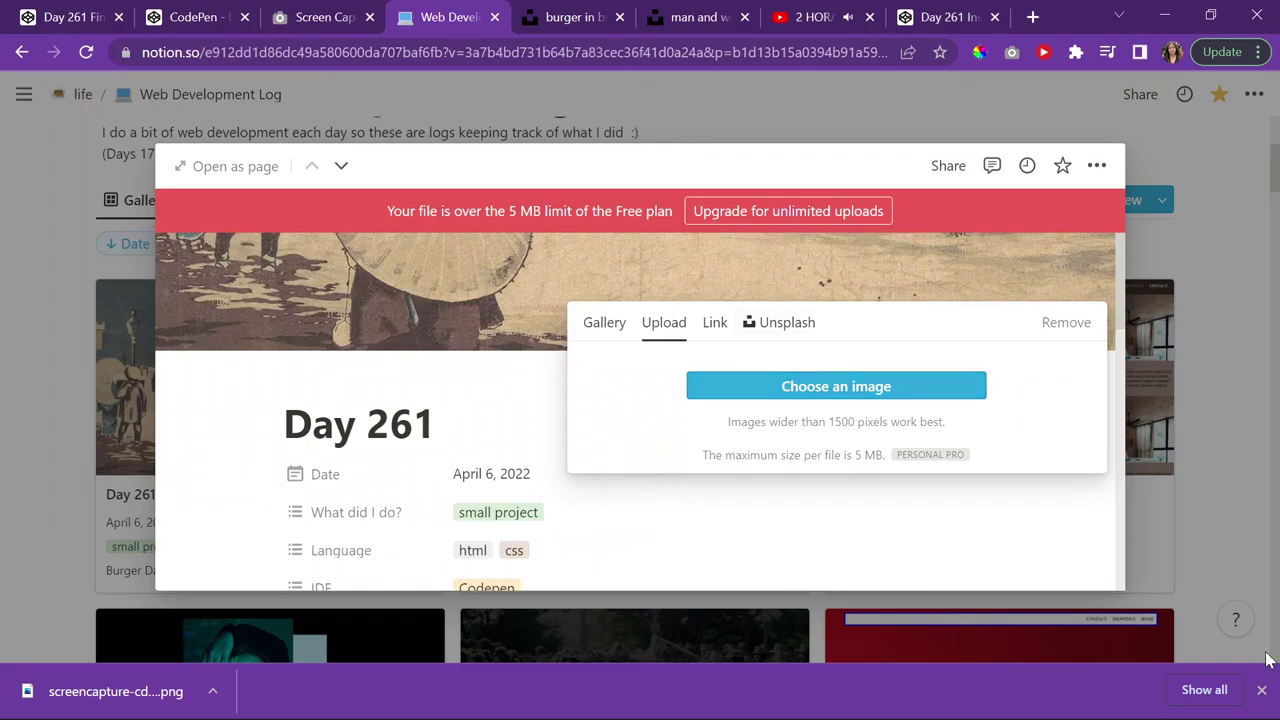
pyautogui.click(1262, 690)
# Find the downloaded Burger Dash screenshot among the recent files in File Explorer and open it in Photos
pyautogui.moveTo(540, 685)
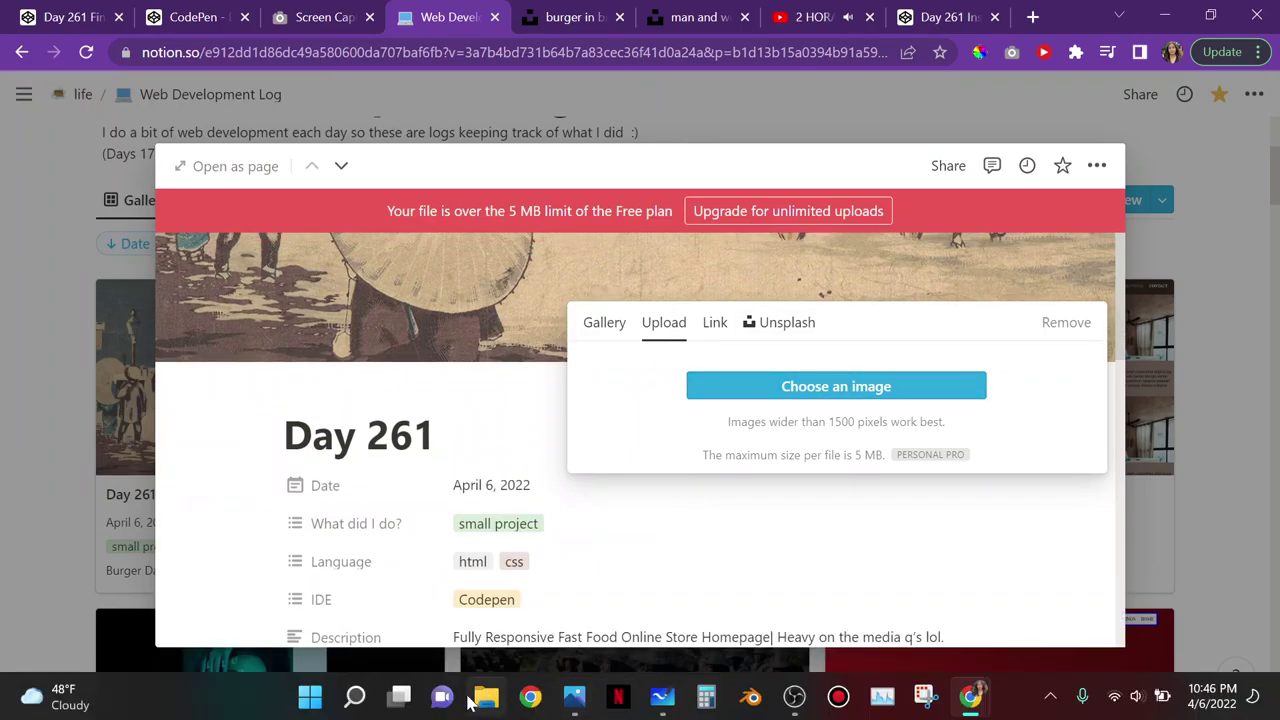
pyautogui.click(486, 697)
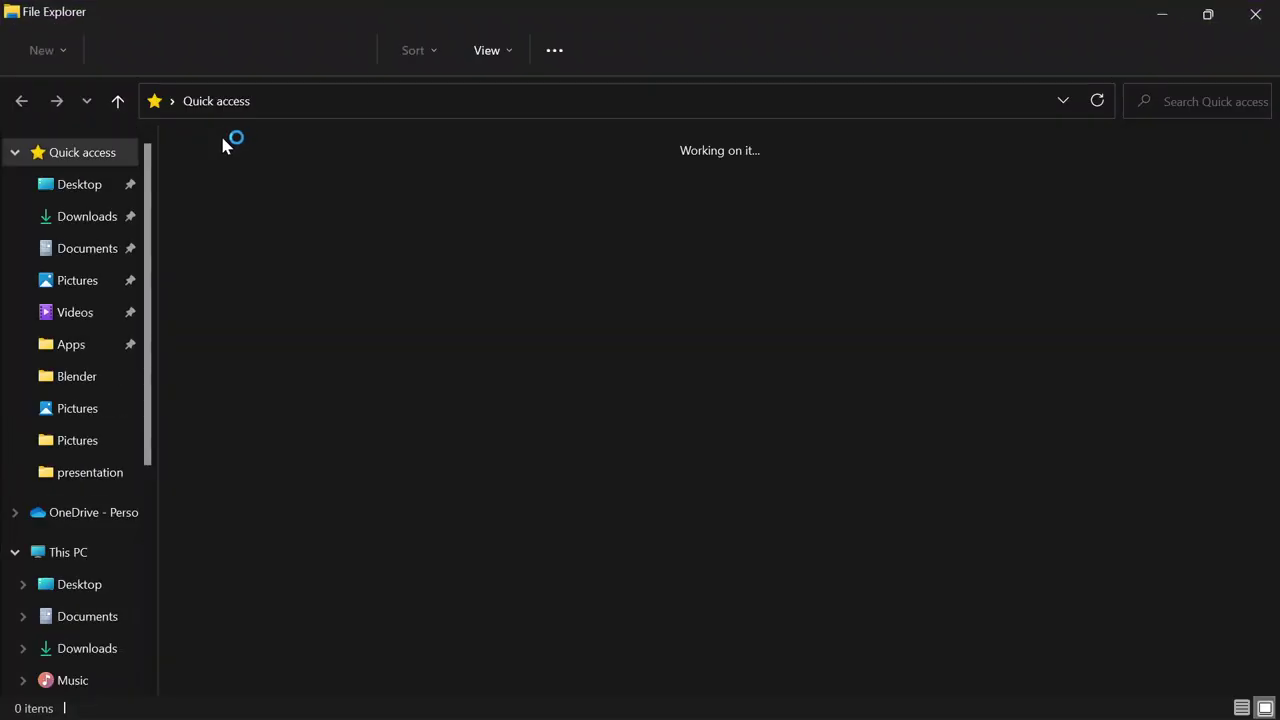
pyautogui.click(255, 343)
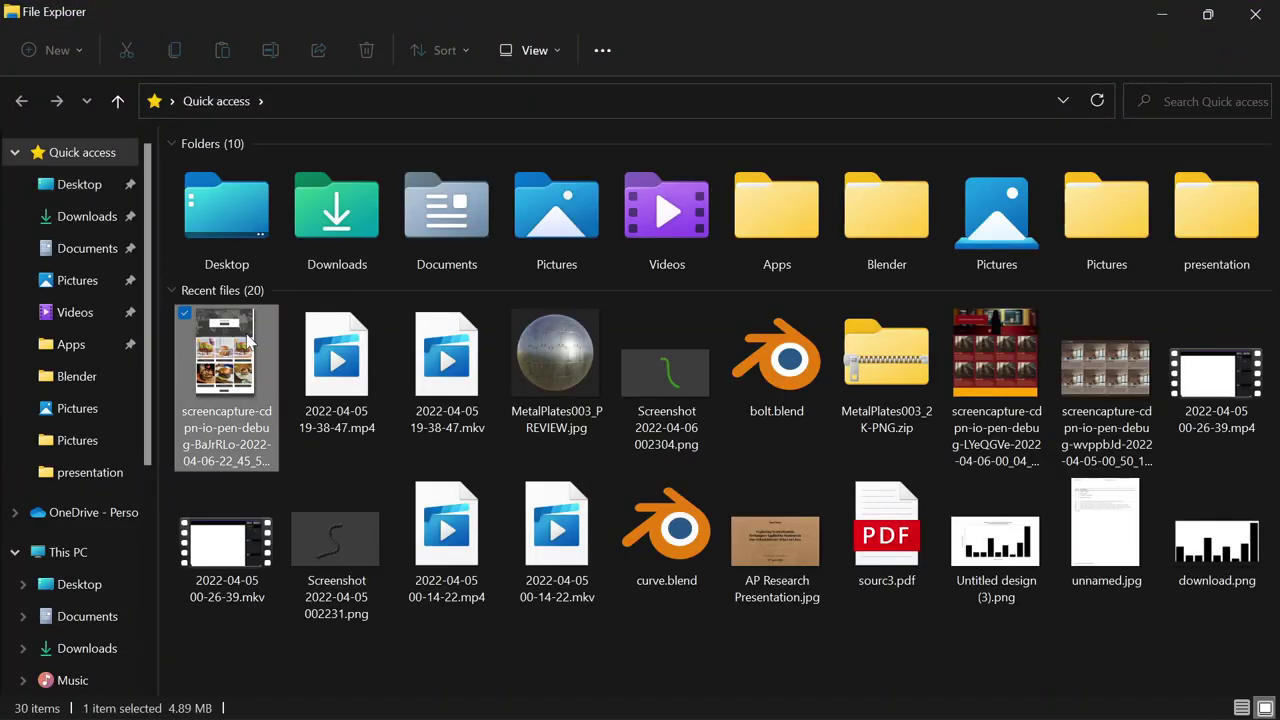
pyautogui.moveTo(880, 700)
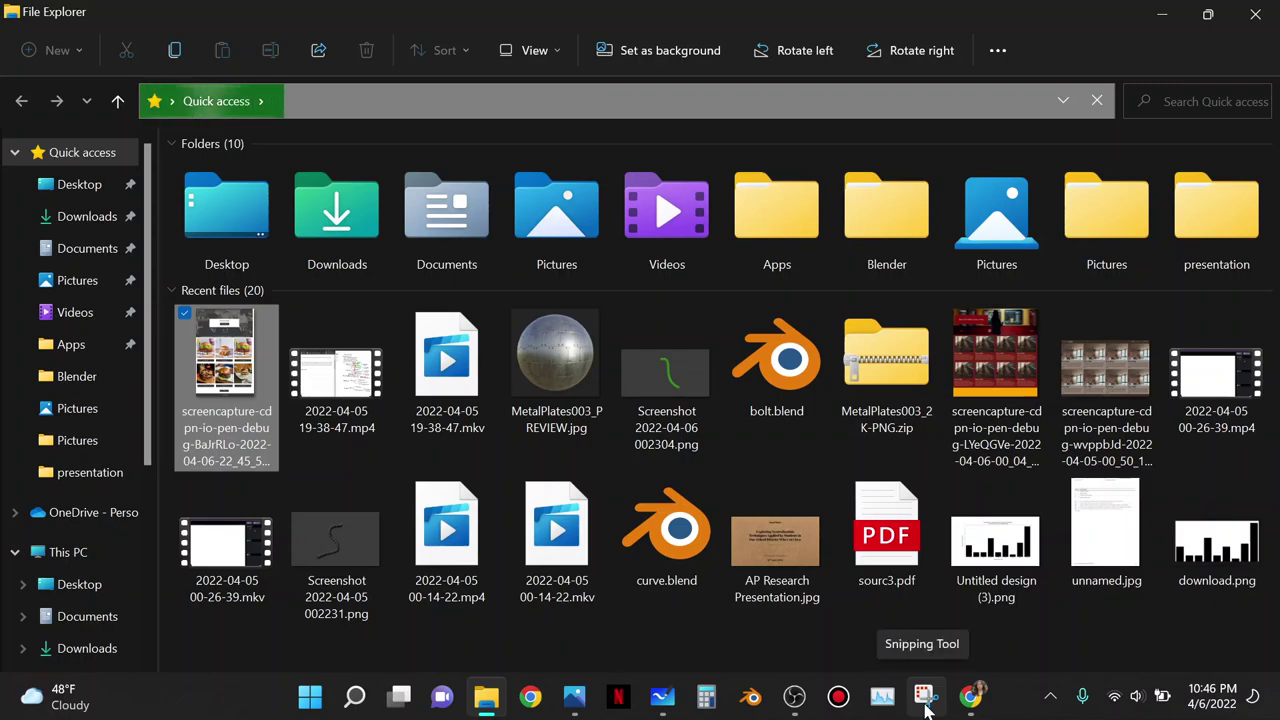
pyautogui.press('Return')
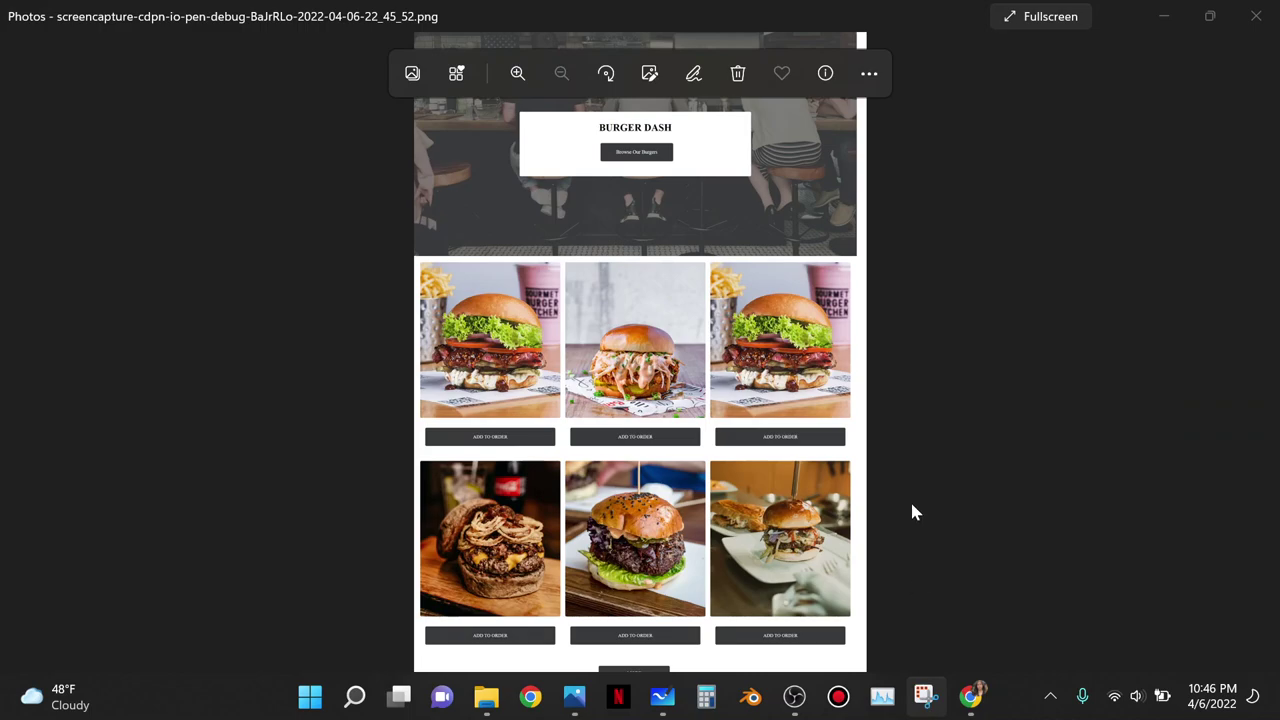
pyautogui.moveTo(937, 14); pyautogui.dragTo(830, 2)
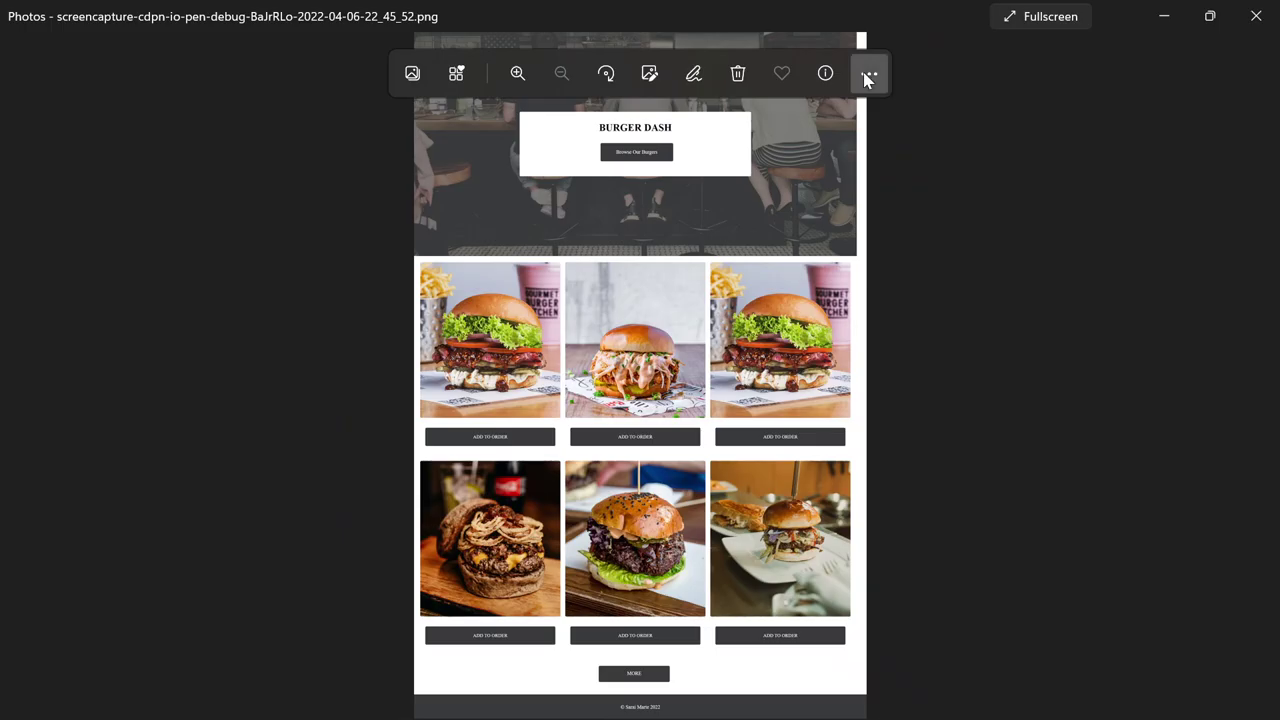
pyautogui.click(866, 78)
pyautogui.moveTo(691, 290)
pyautogui.scroll(-2, 691, 296)
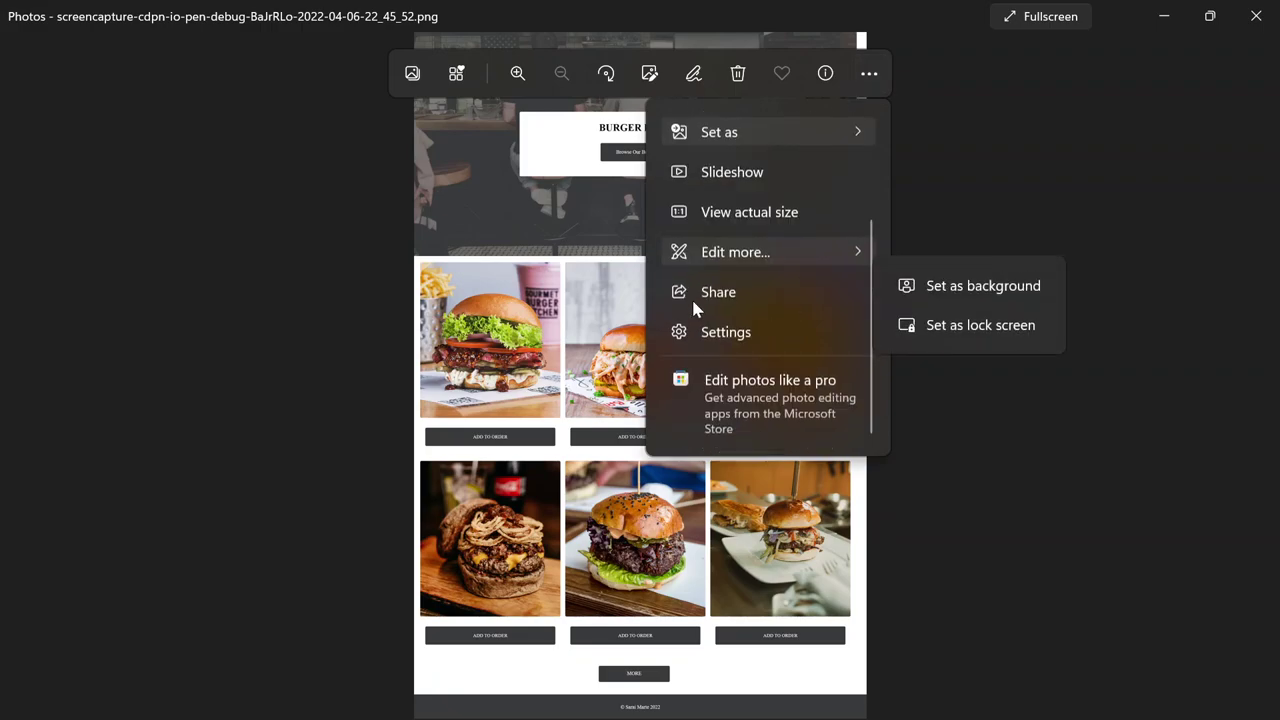
pyautogui.scroll(2, 722, 318)
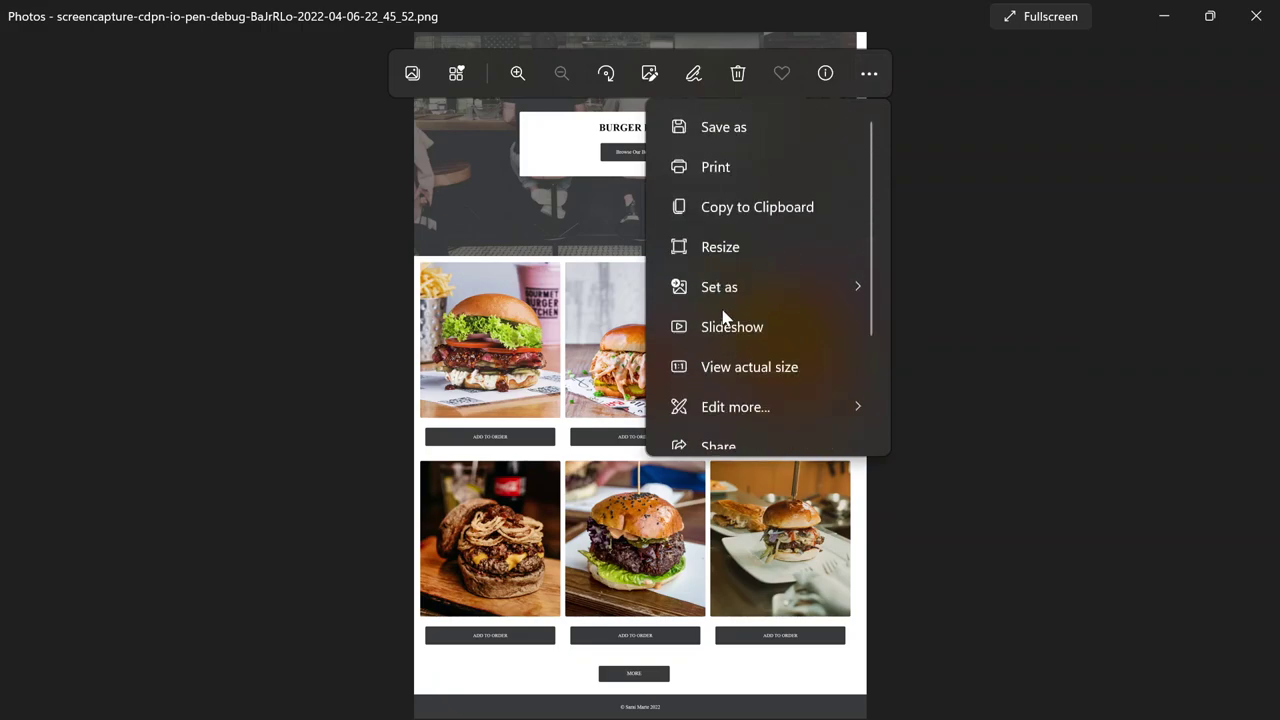
pyautogui.click(727, 246)
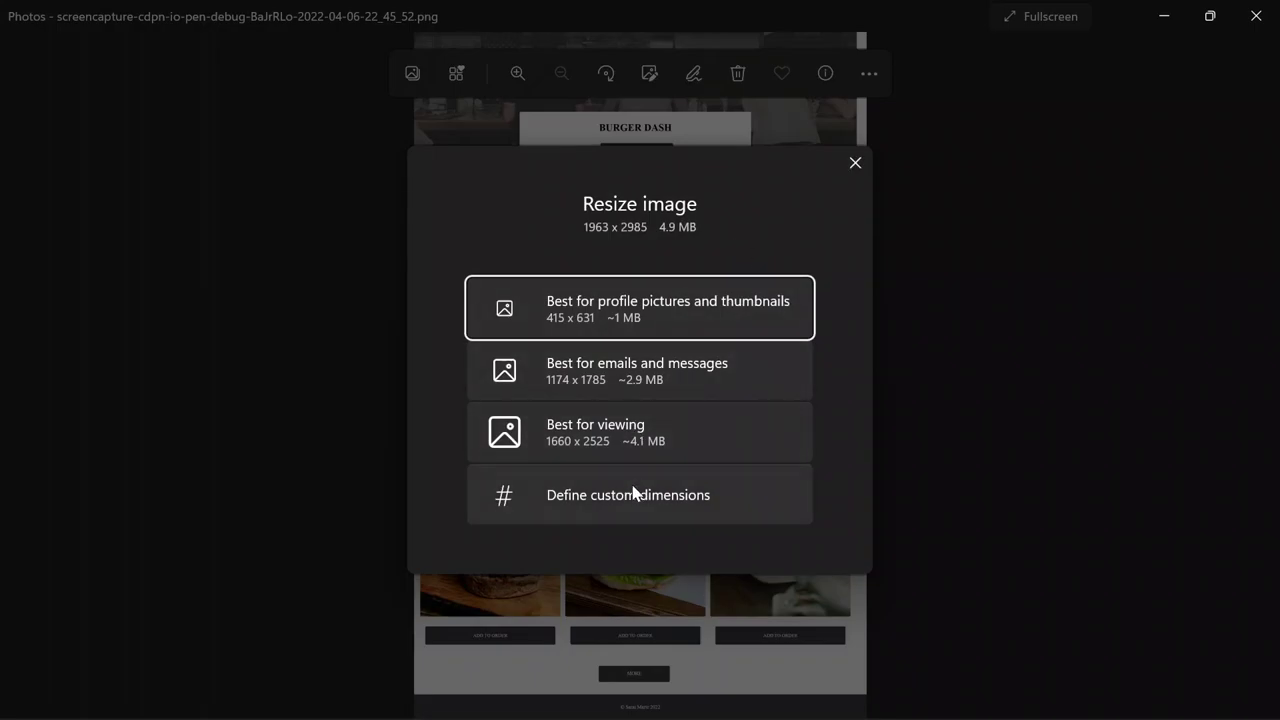
pyautogui.click(855, 163)
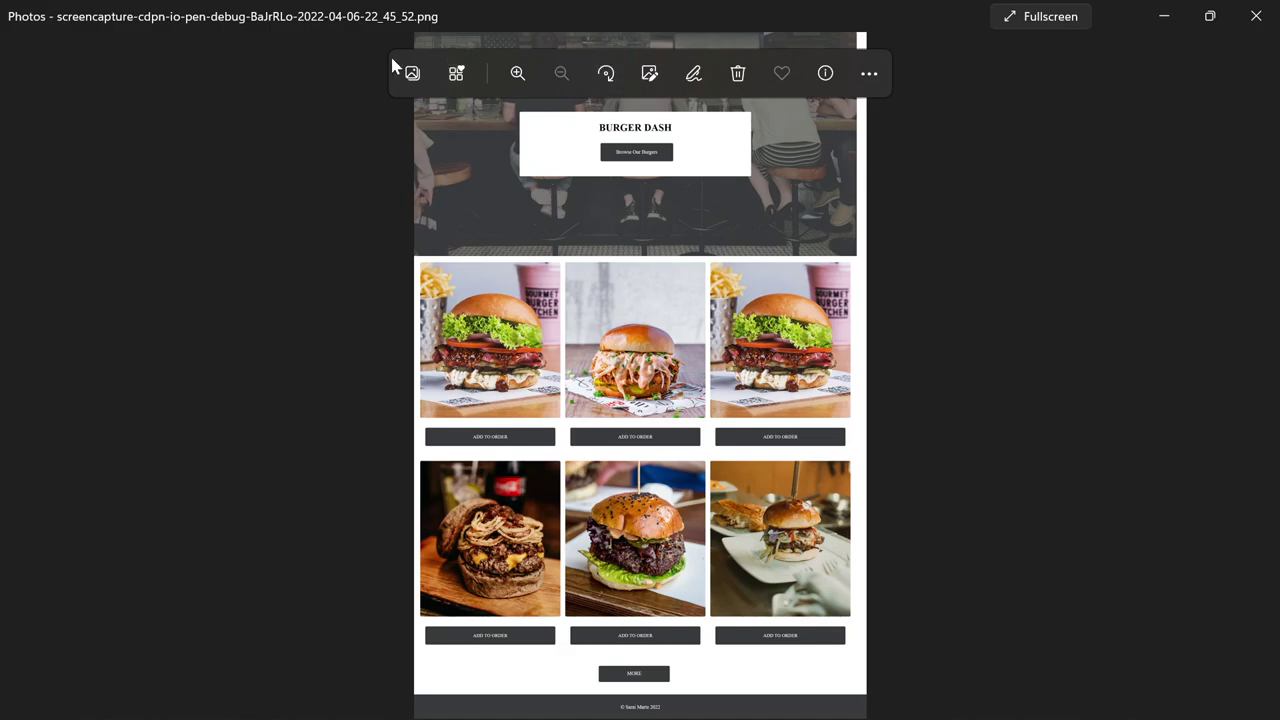
pyautogui.click(459, 73)
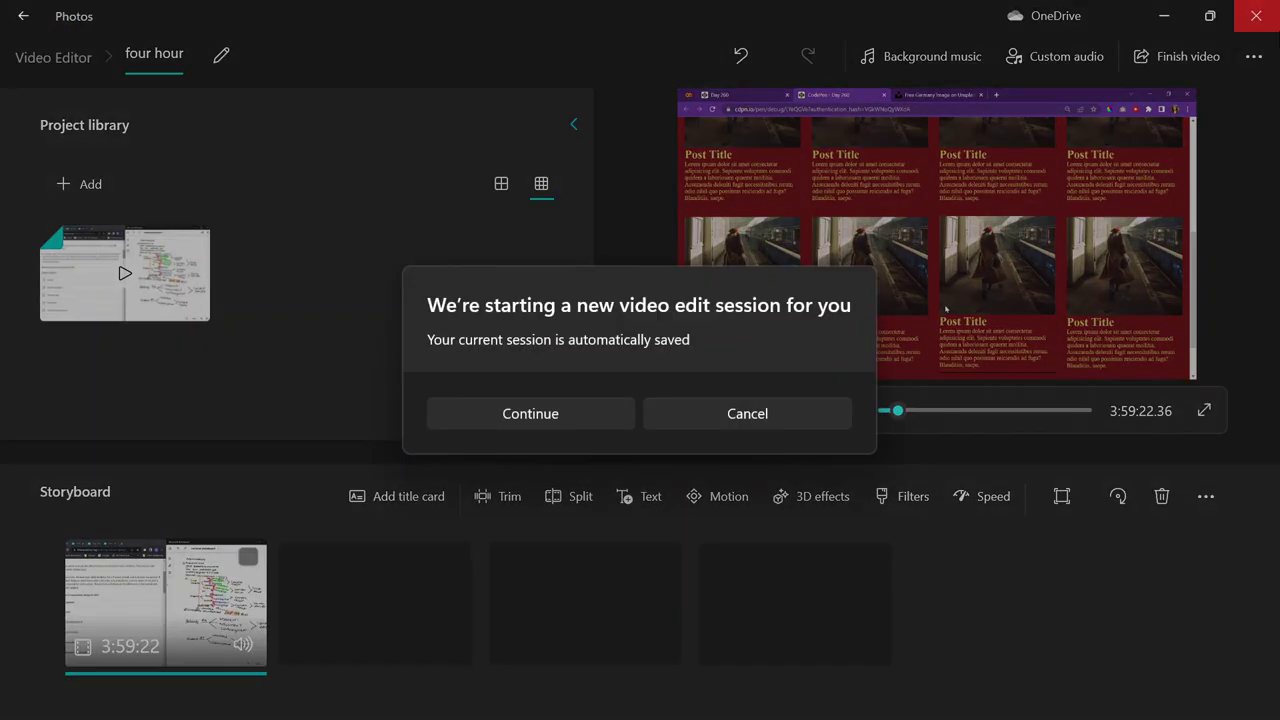
pyautogui.click(748, 414)
pyautogui.click(1252, 14)
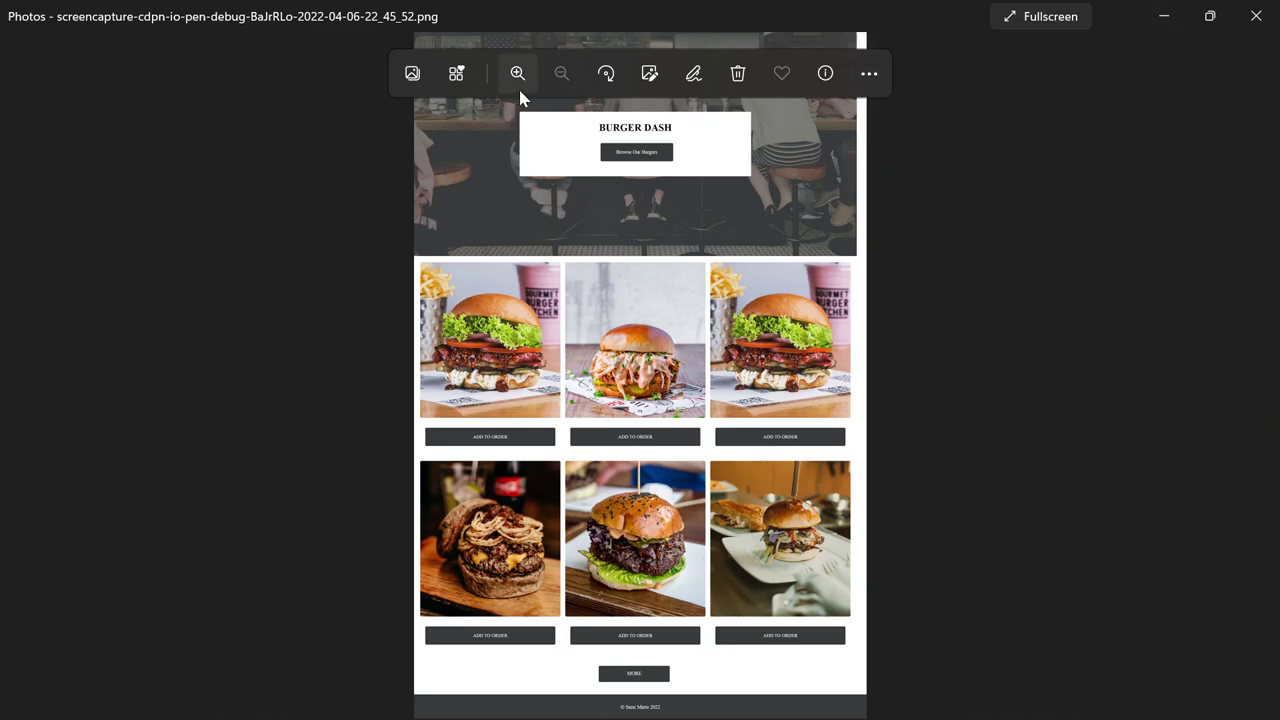
# Show the Burger Dash screenshot full screen in Photos
pyautogui.click(864, 76)
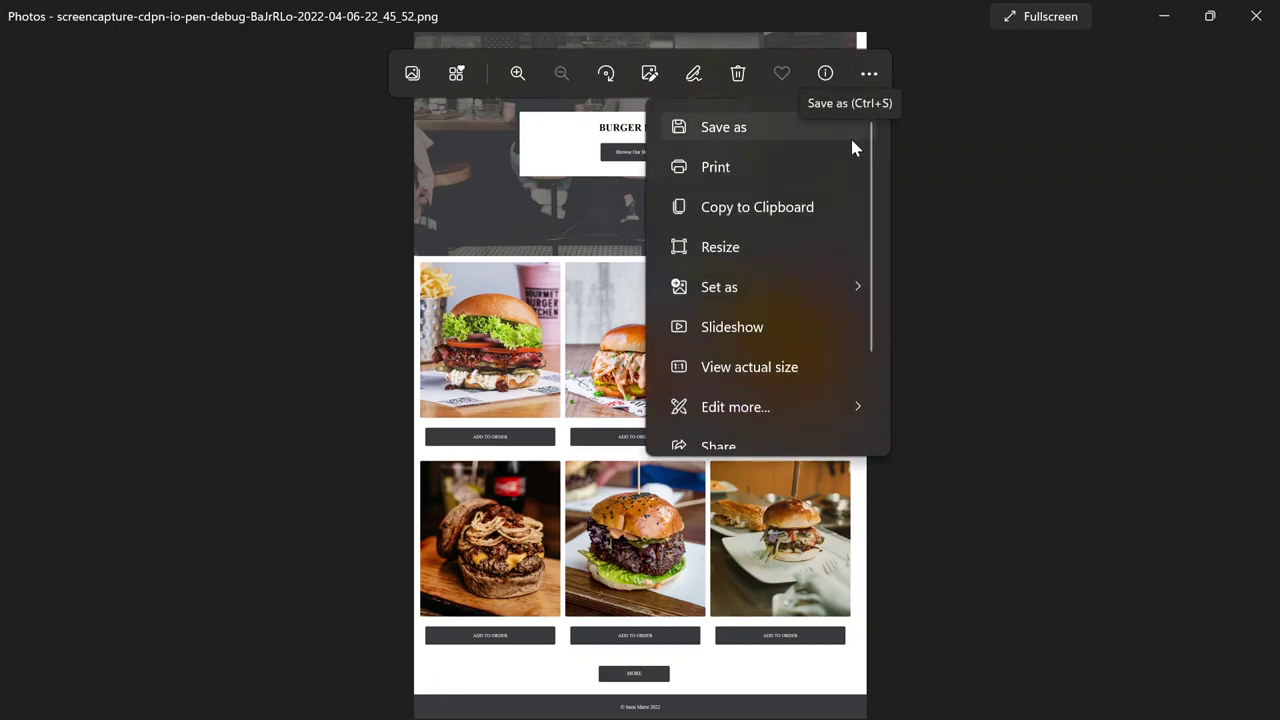
pyautogui.scroll(-3, 826, 283)
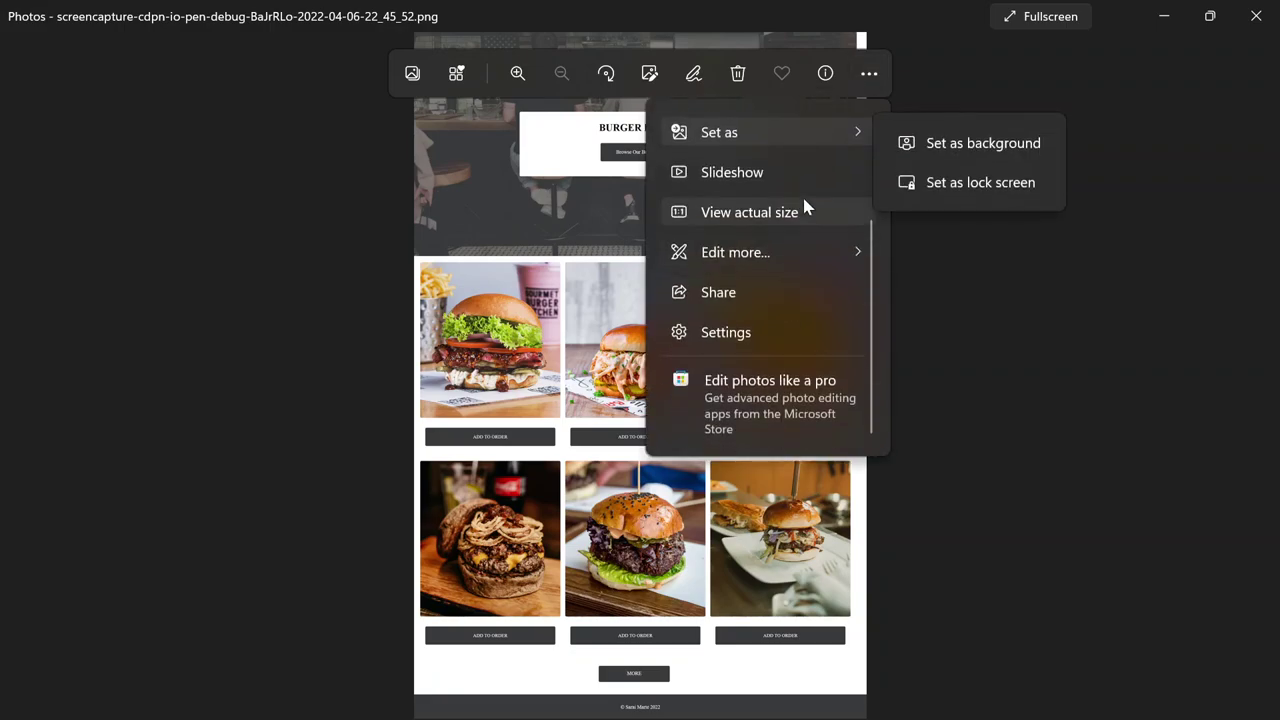
pyautogui.click(805, 211)
pyautogui.scroll(-5, 808, 206)
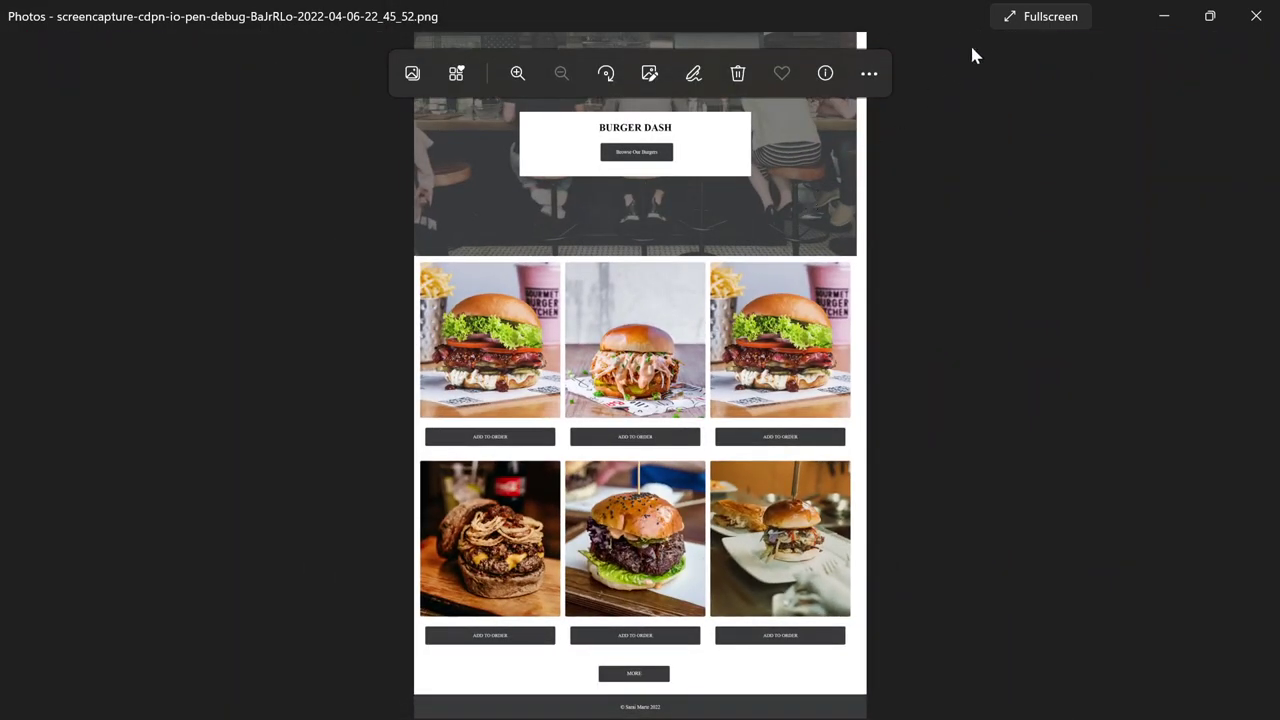
pyautogui.click(998, 18)
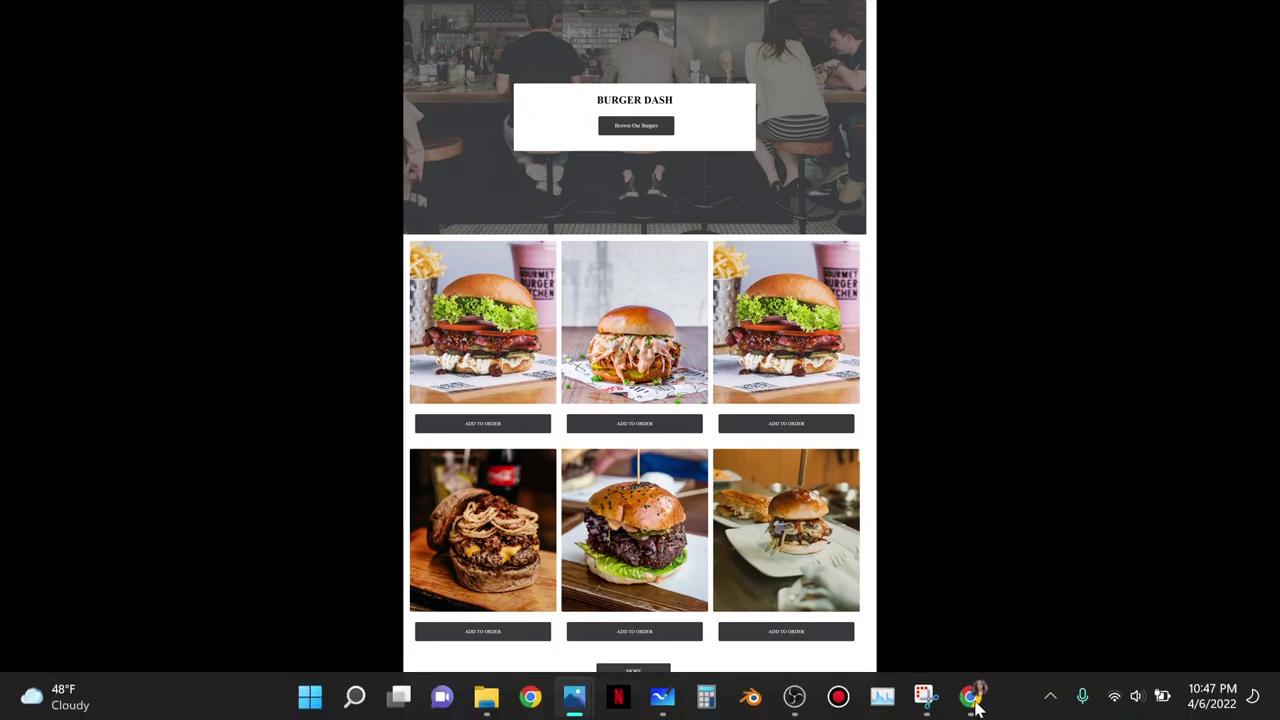
# Try to snip the full-screen Burger Dash screenshot with Snipping Tool
pyautogui.click(926, 699)
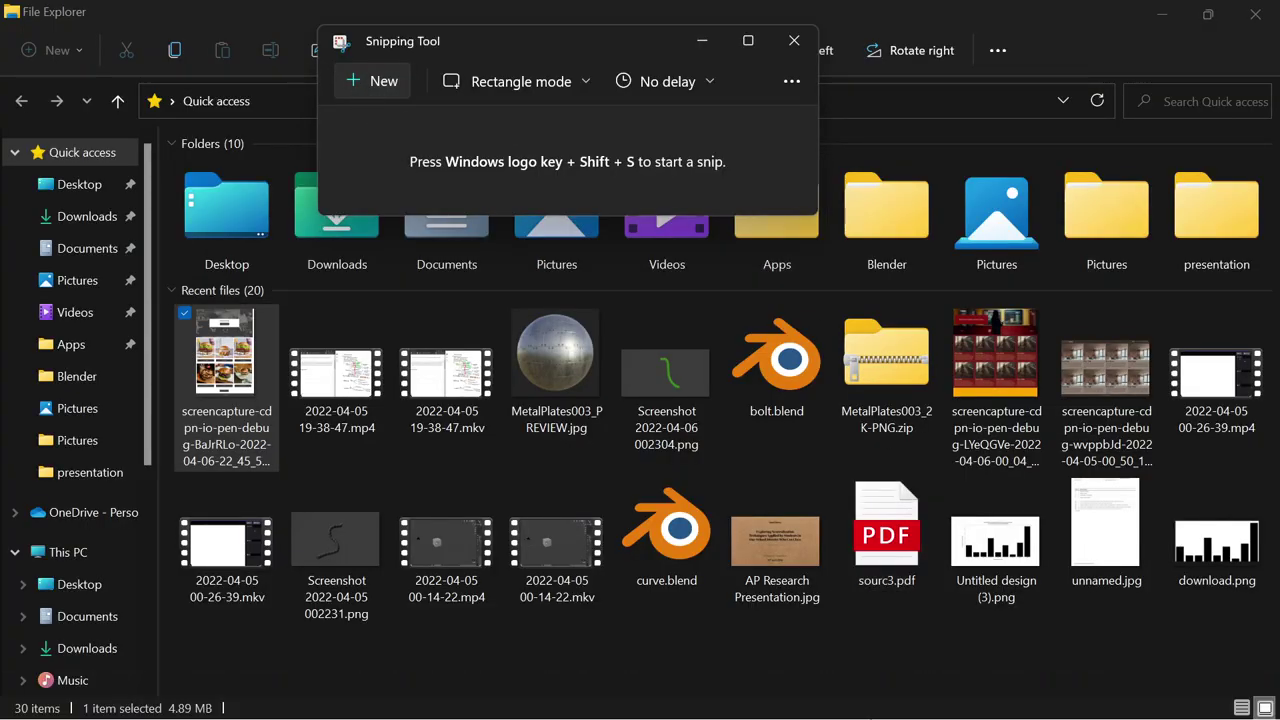
pyautogui.press('super+shift+s')
pyautogui.press('Escape')
pyautogui.hotkey('alt', 'Tab')
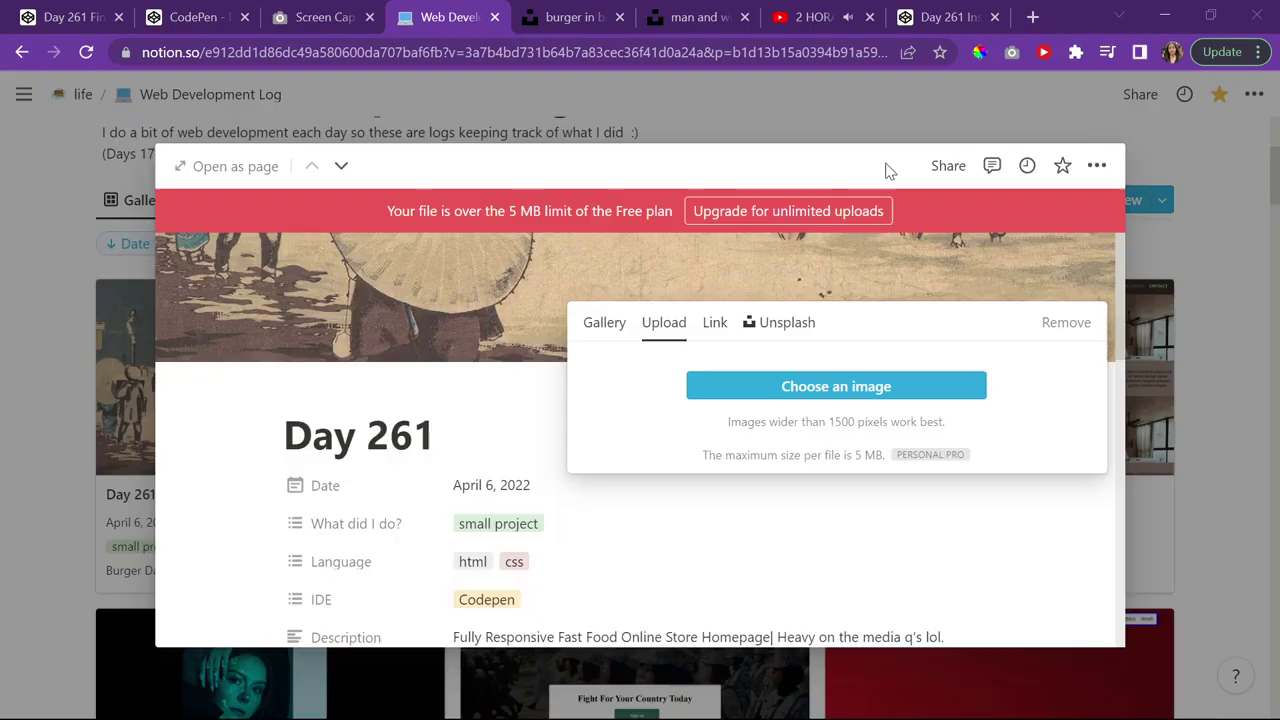
# Switch to the full-screen Burger Dash screenshot in Photos and try to bring Snipping Tool up over it
pyautogui.click(1168, 14)
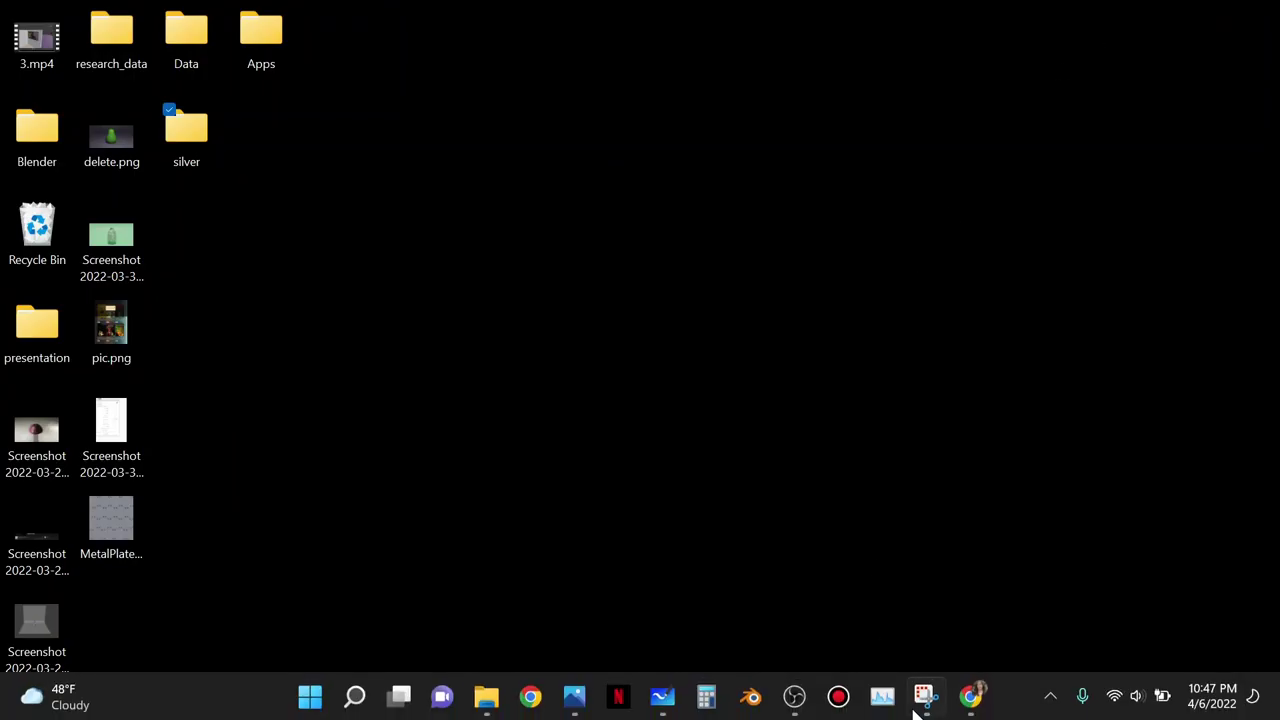
pyautogui.moveTo(575, 706)
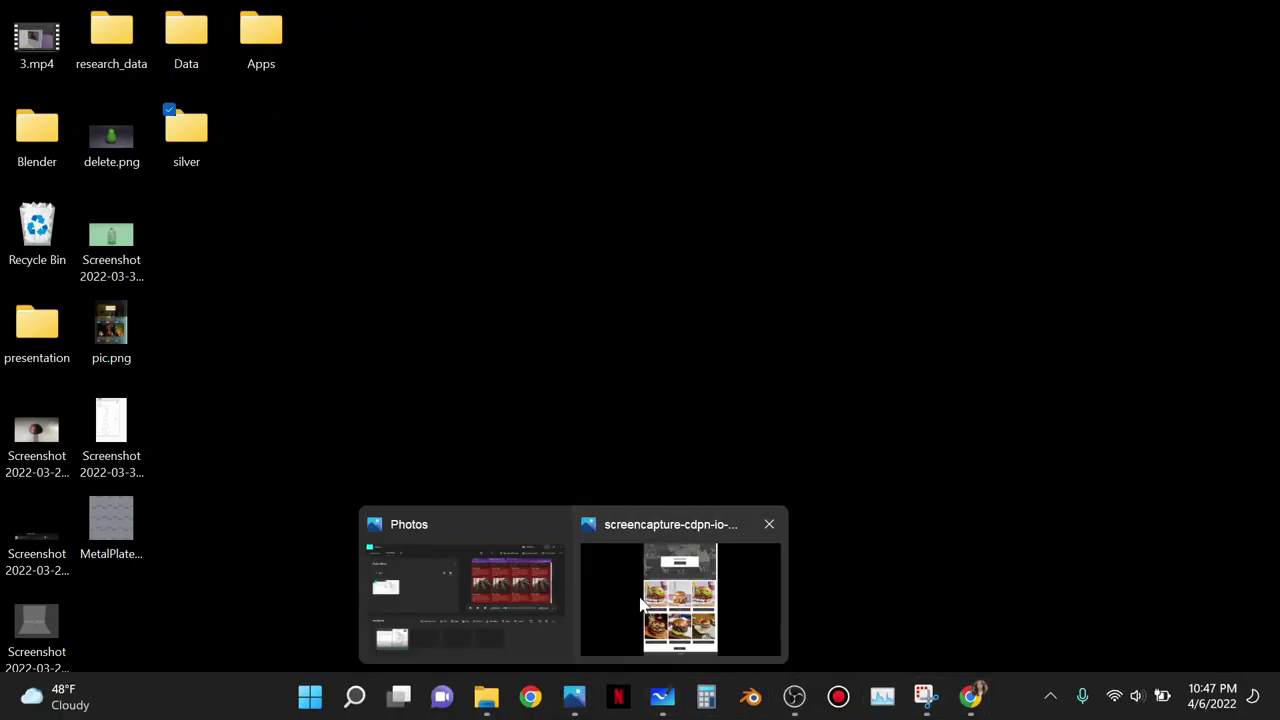
pyautogui.click(680, 595)
pyautogui.moveTo(923, 700)
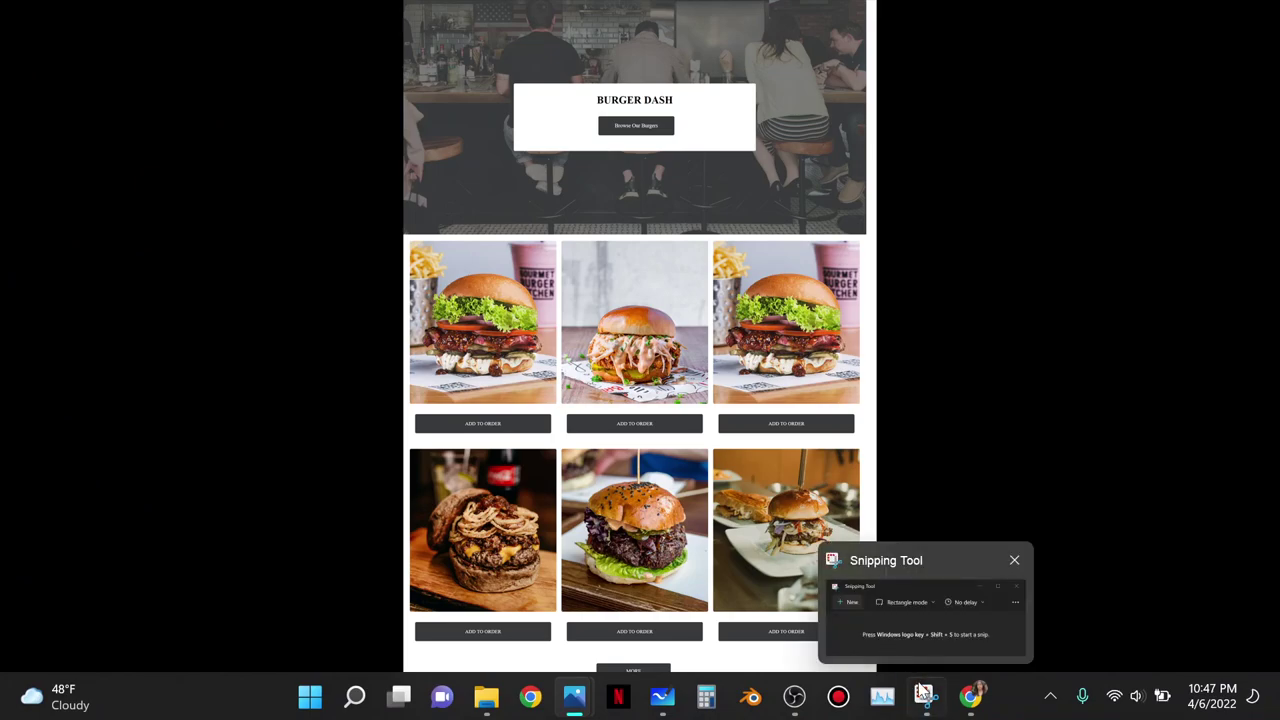
pyautogui.click(893, 625)
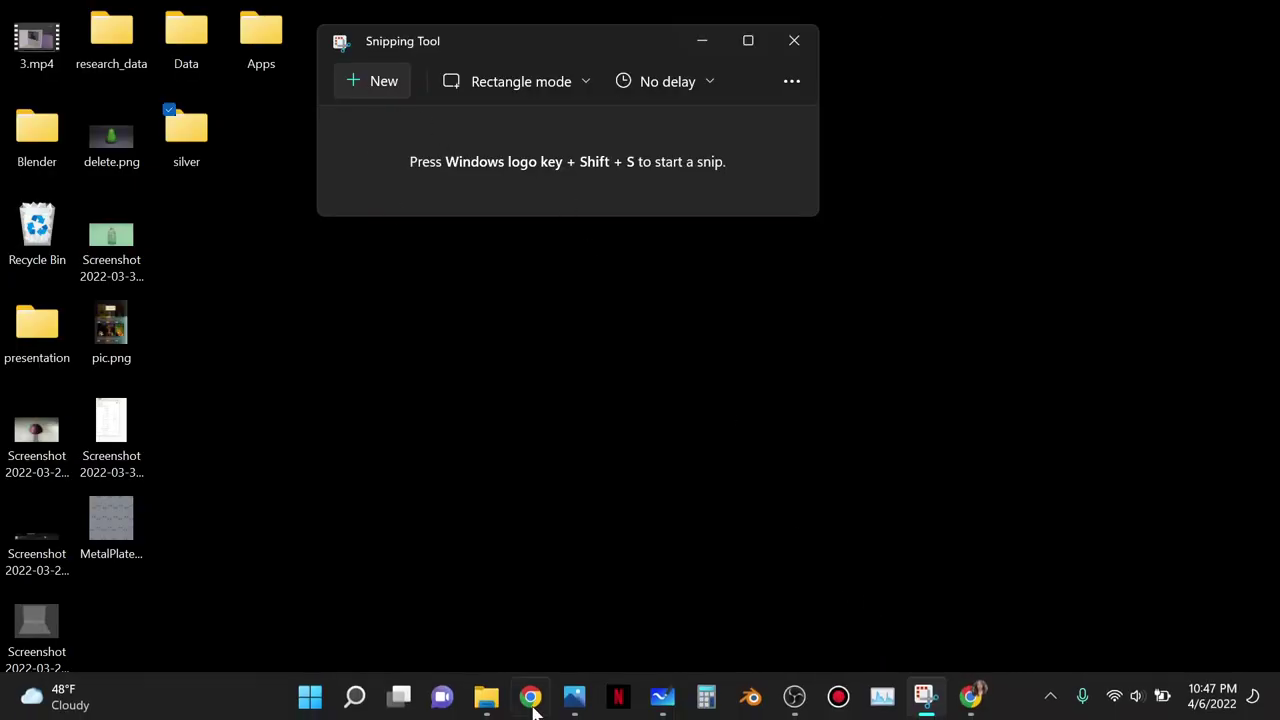
pyautogui.moveTo(576, 700)
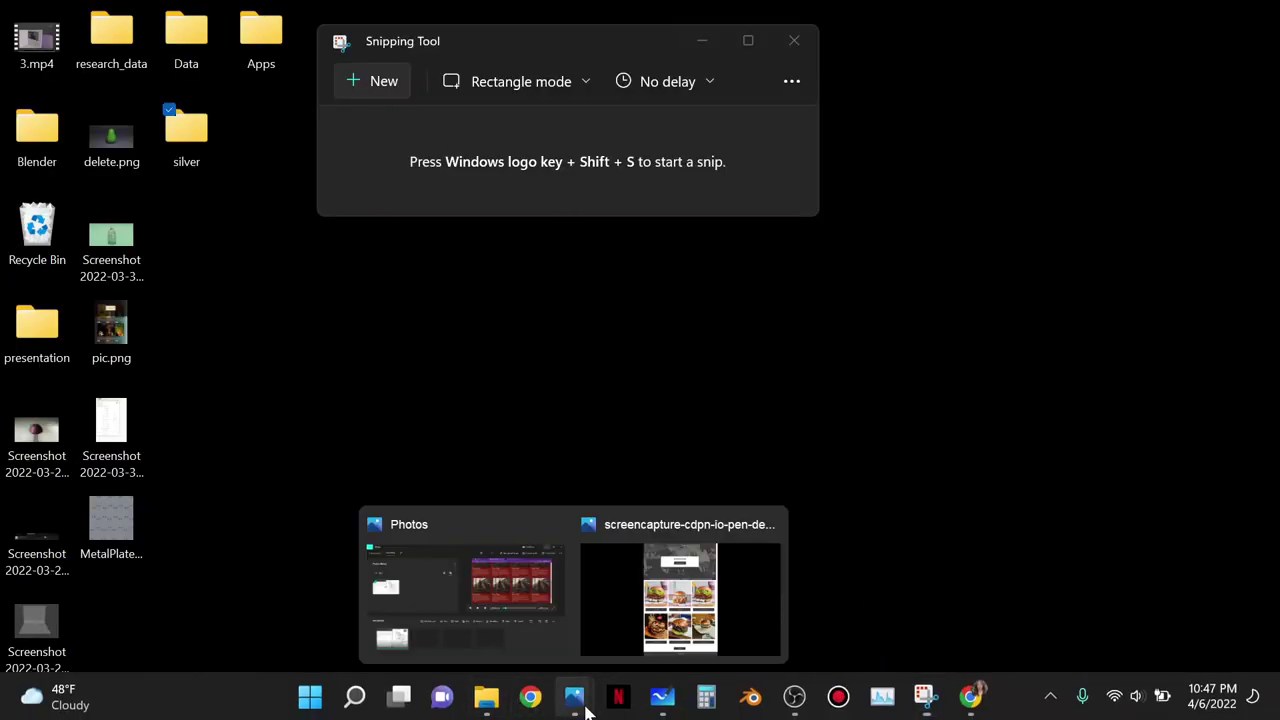
pyautogui.click(560, 605)
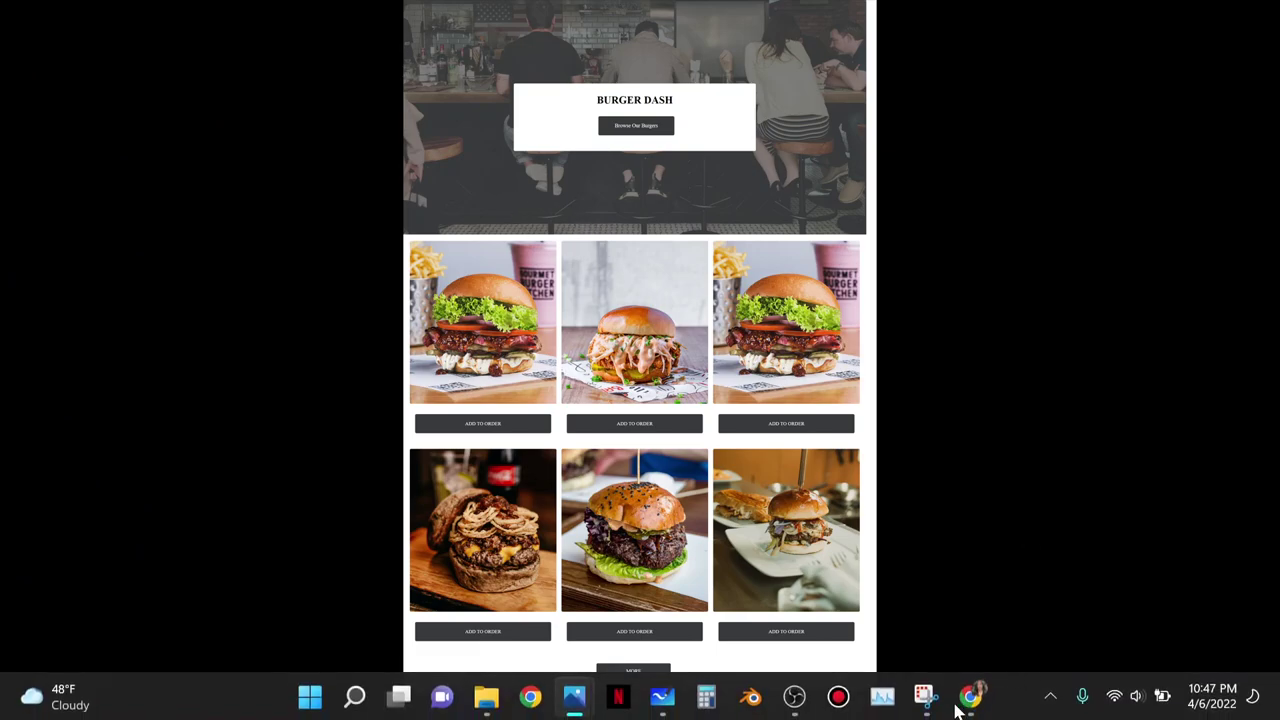
pyautogui.moveTo(962, 704)
pyautogui.moveTo(918, 703)
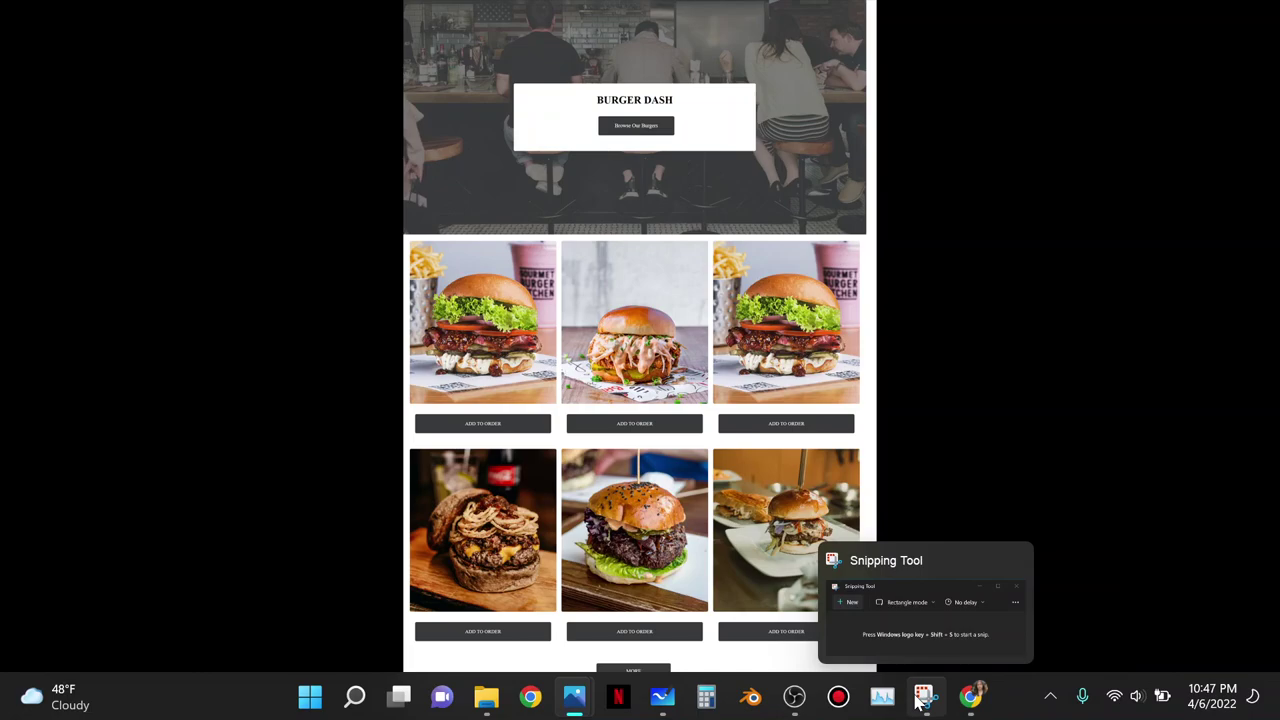
pyautogui.click(921, 608)
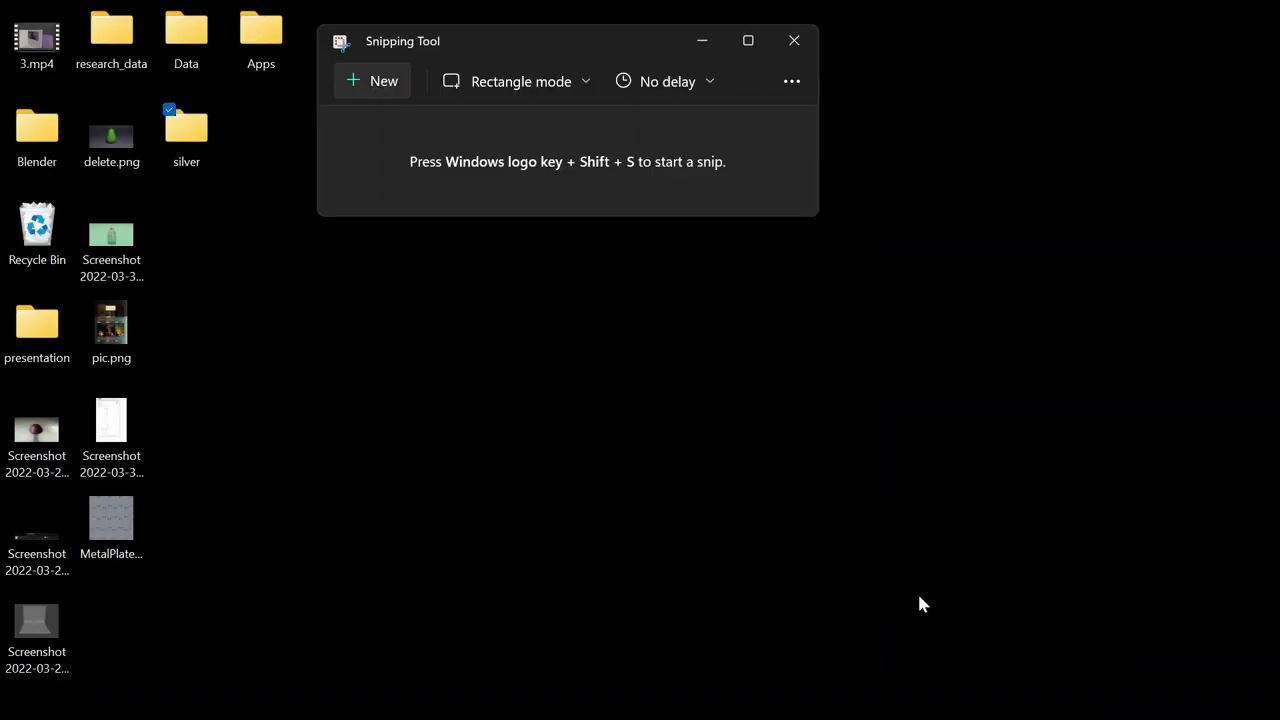
pyautogui.click(792, 82)
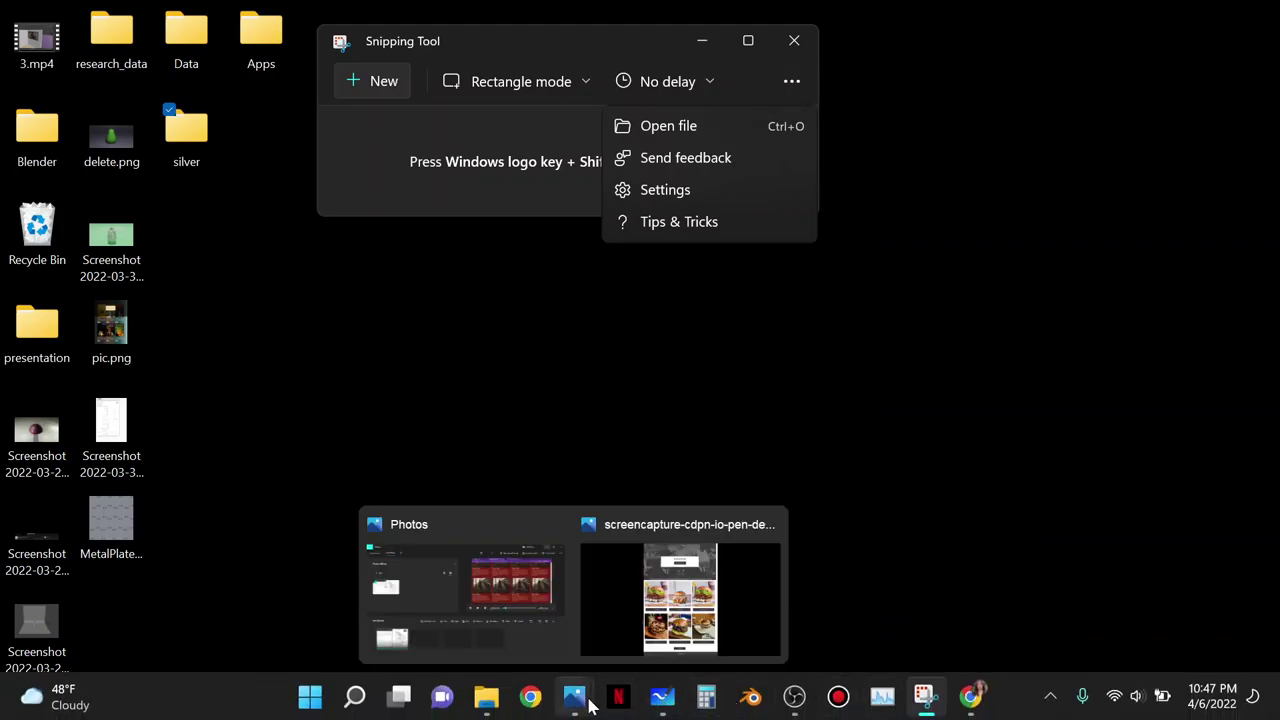
# Switch to the CodePen Chrome window, maximize it, and search Google in a new tab for "how to change hot keys of screenshot windows"
pyautogui.moveTo(955, 697)
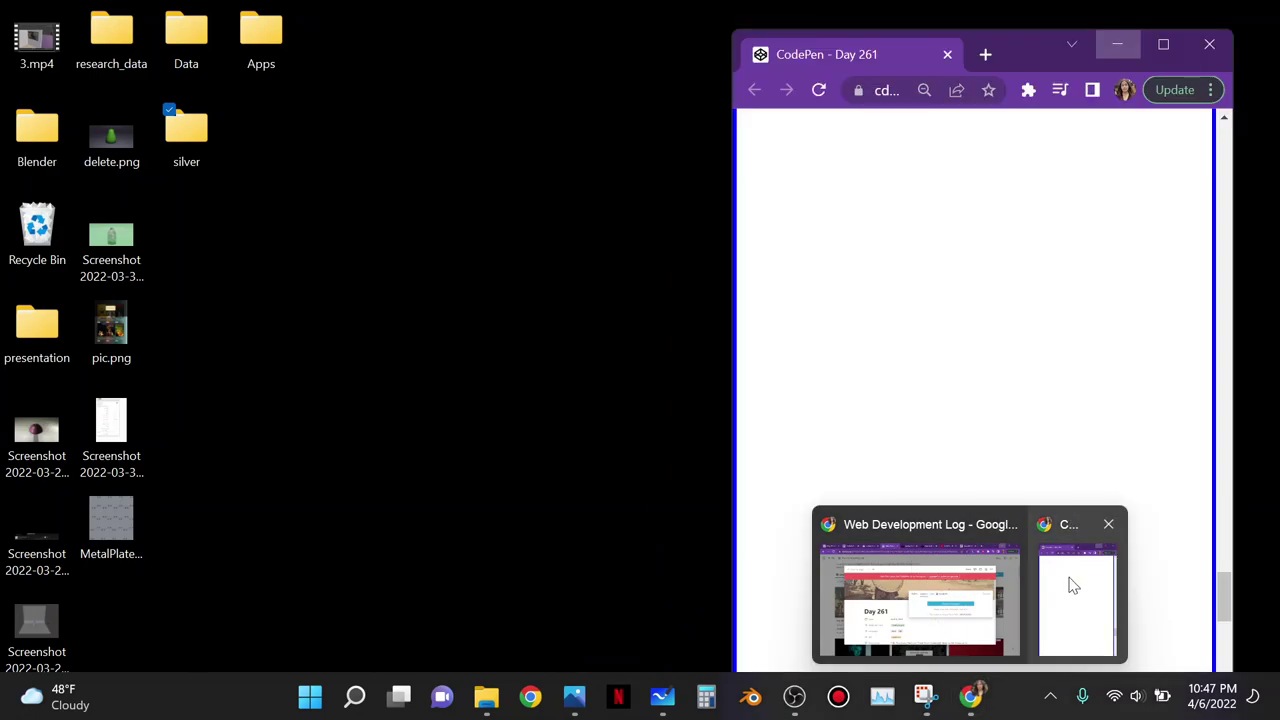
pyautogui.click(1068, 590)
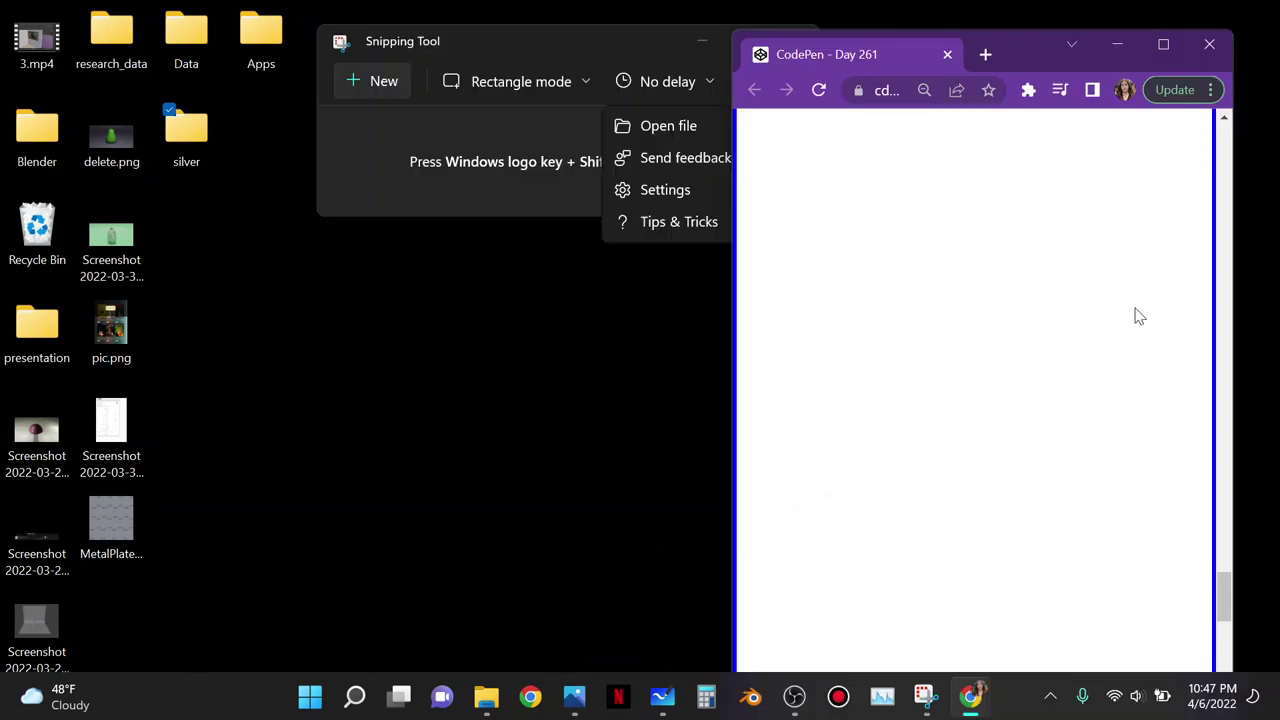
pyautogui.click(1163, 44)
pyautogui.click(270, 17)
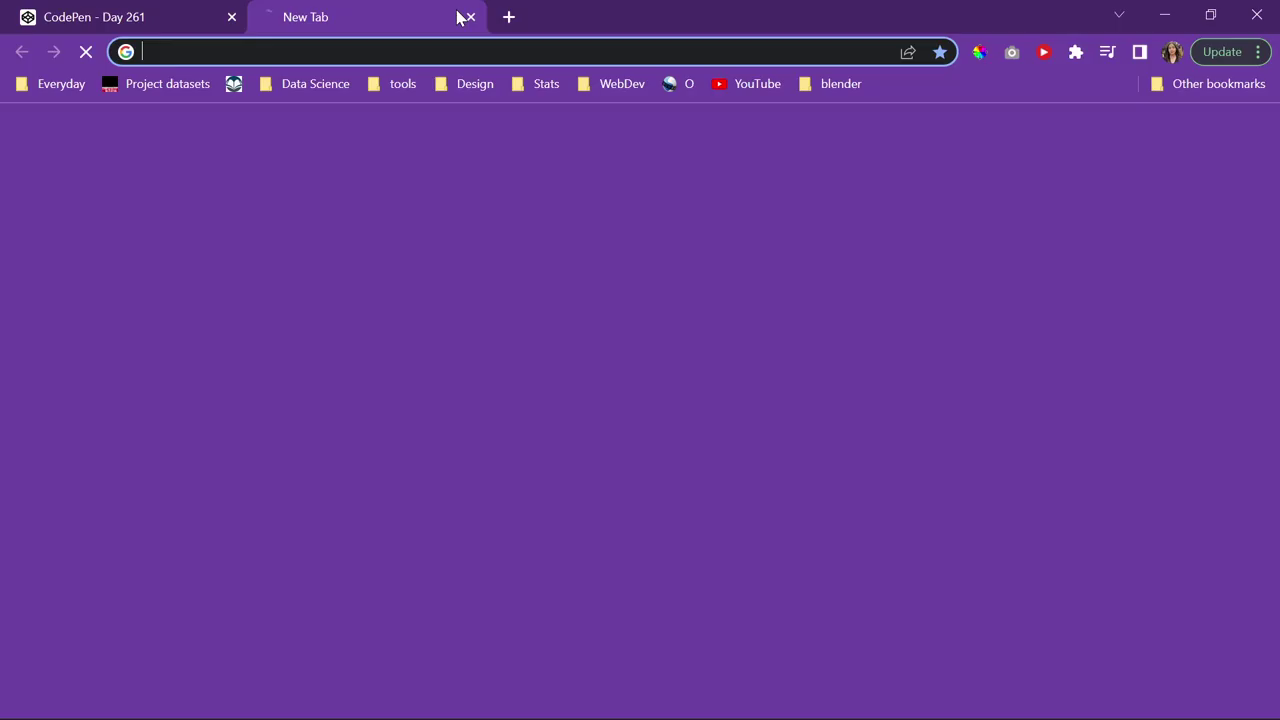
pyautogui.write('how to ')
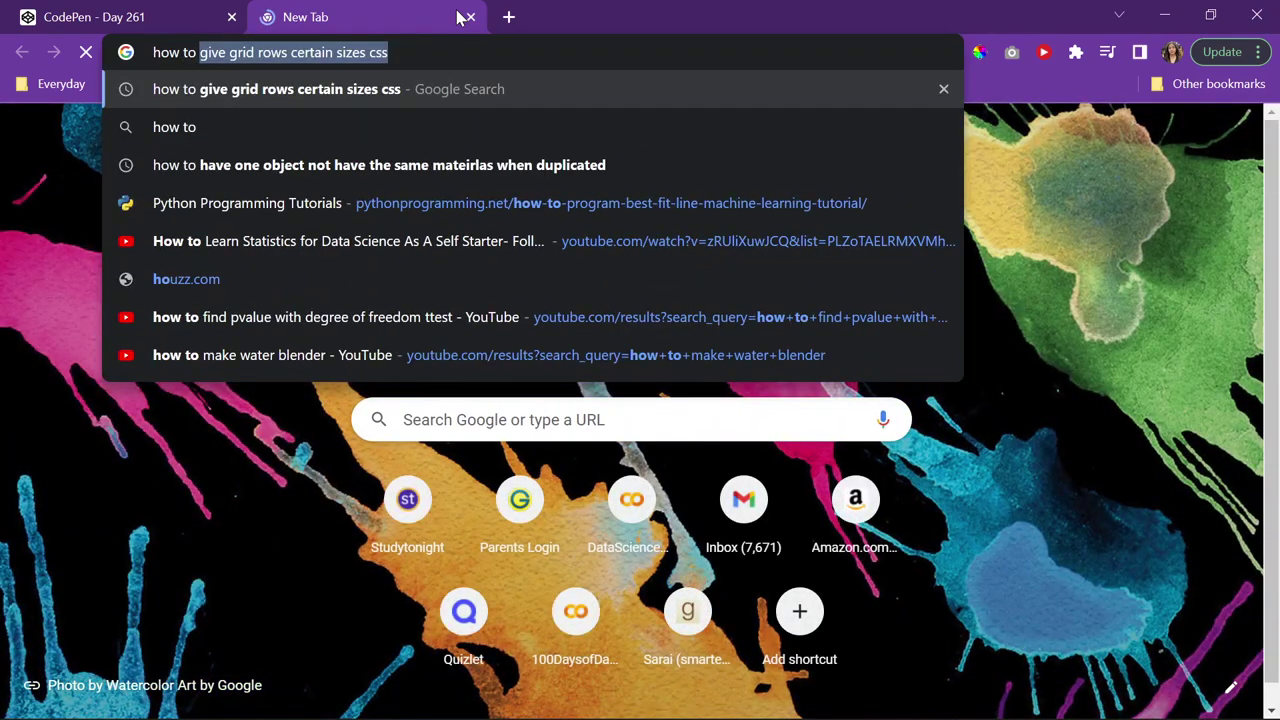
pyautogui.write('change hor')
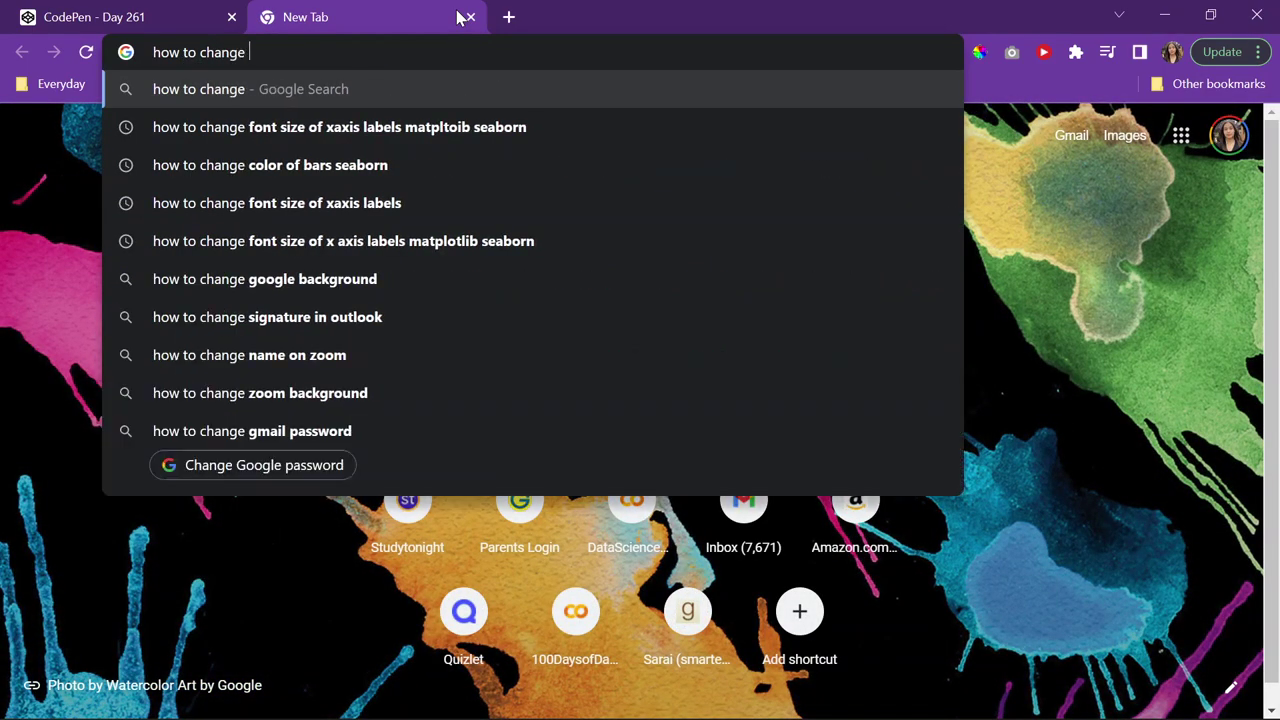
pyautogui.write('ets')
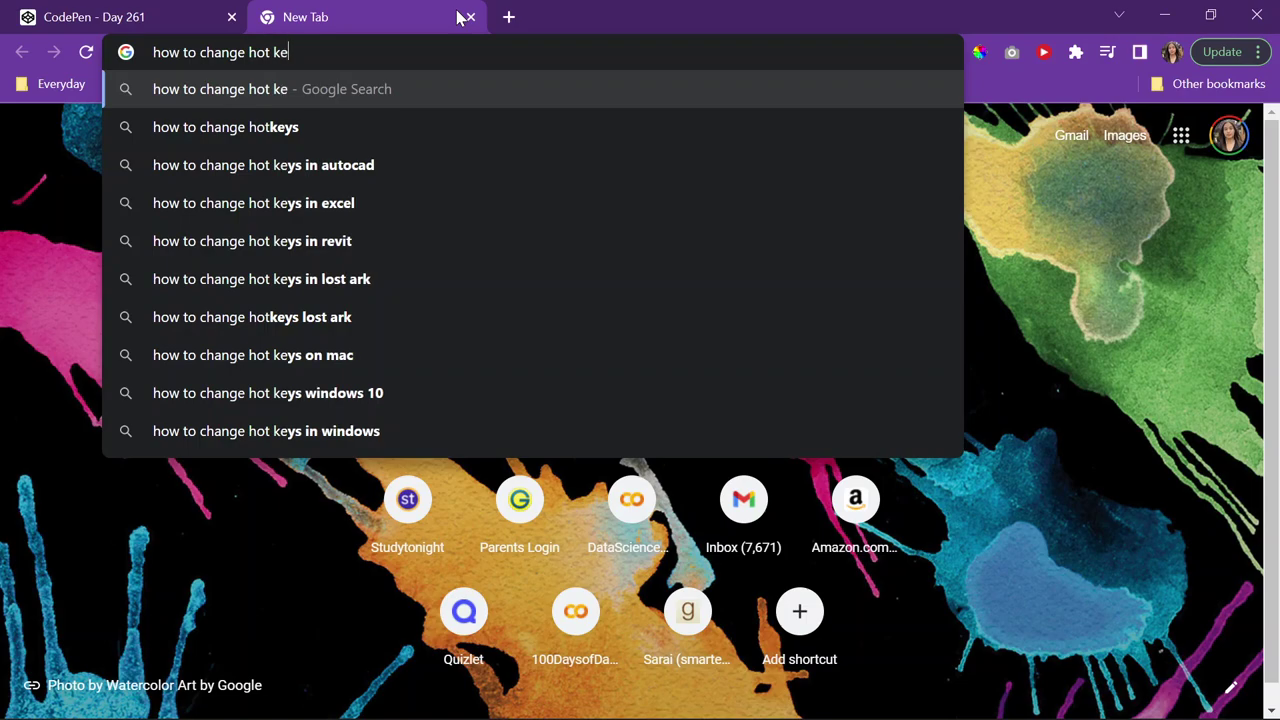
pyautogui.press('BackSpace')
pyautogui.press('BackSpace')
pyautogui.write('ys if')
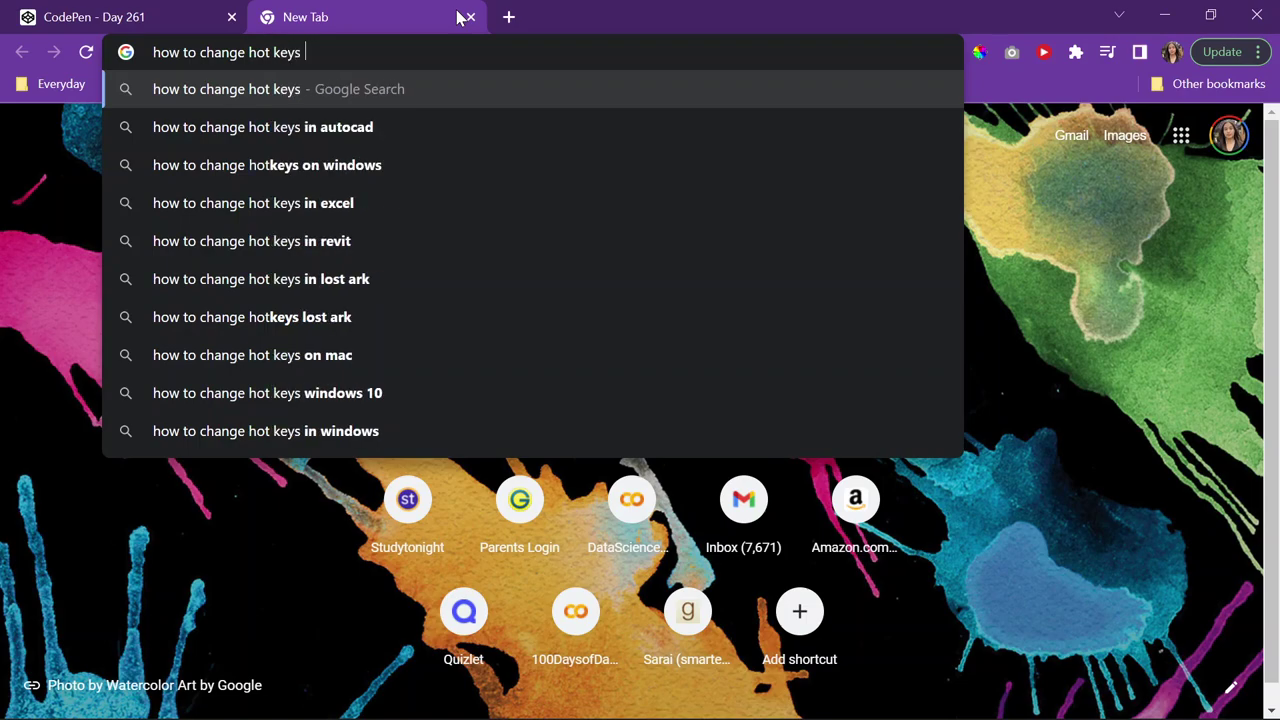
pyautogui.press('BackSpace')
pyautogui.press('BackSpace')
pyautogui.write('of sc')
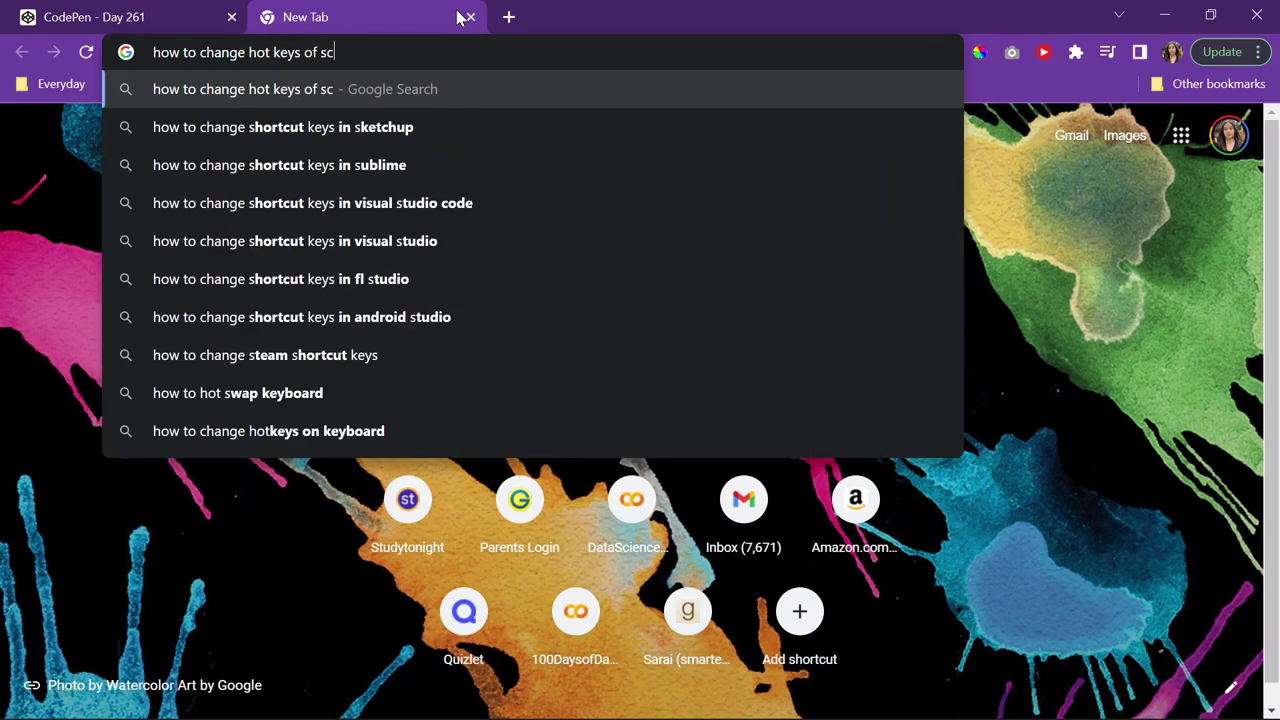
pyautogui.write('reenshot windows')
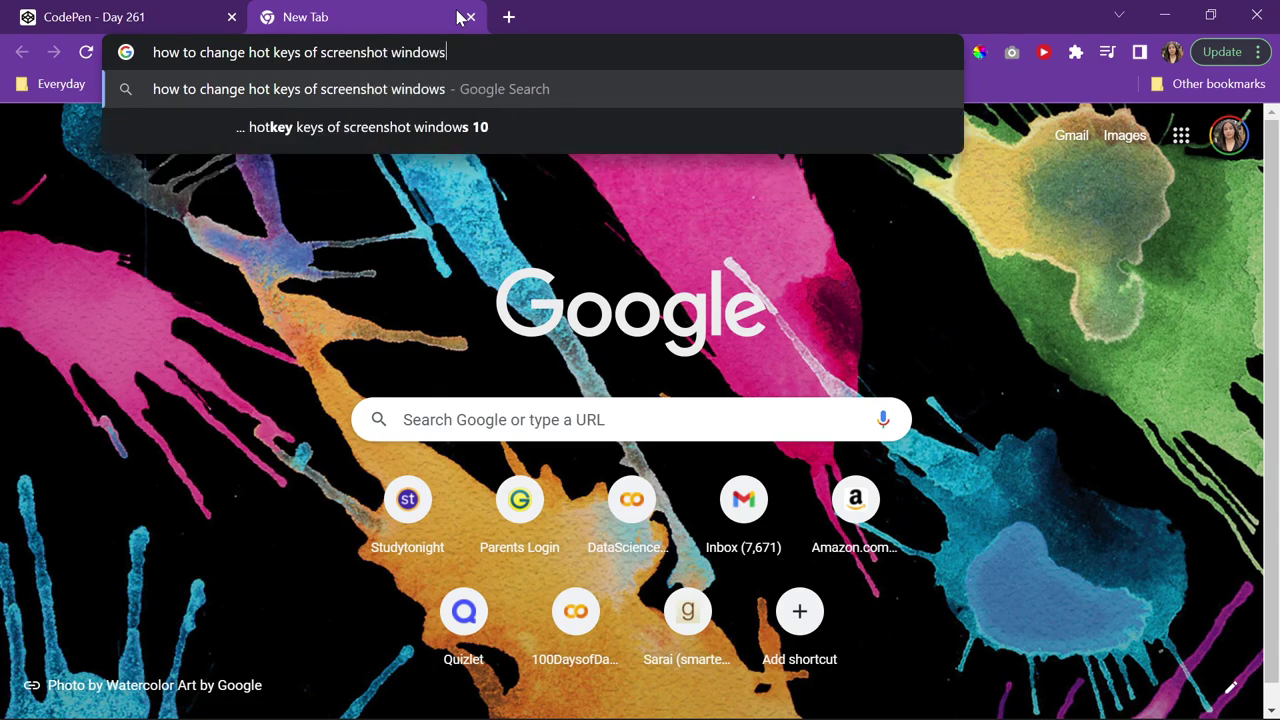
pyautogui.press('Return')
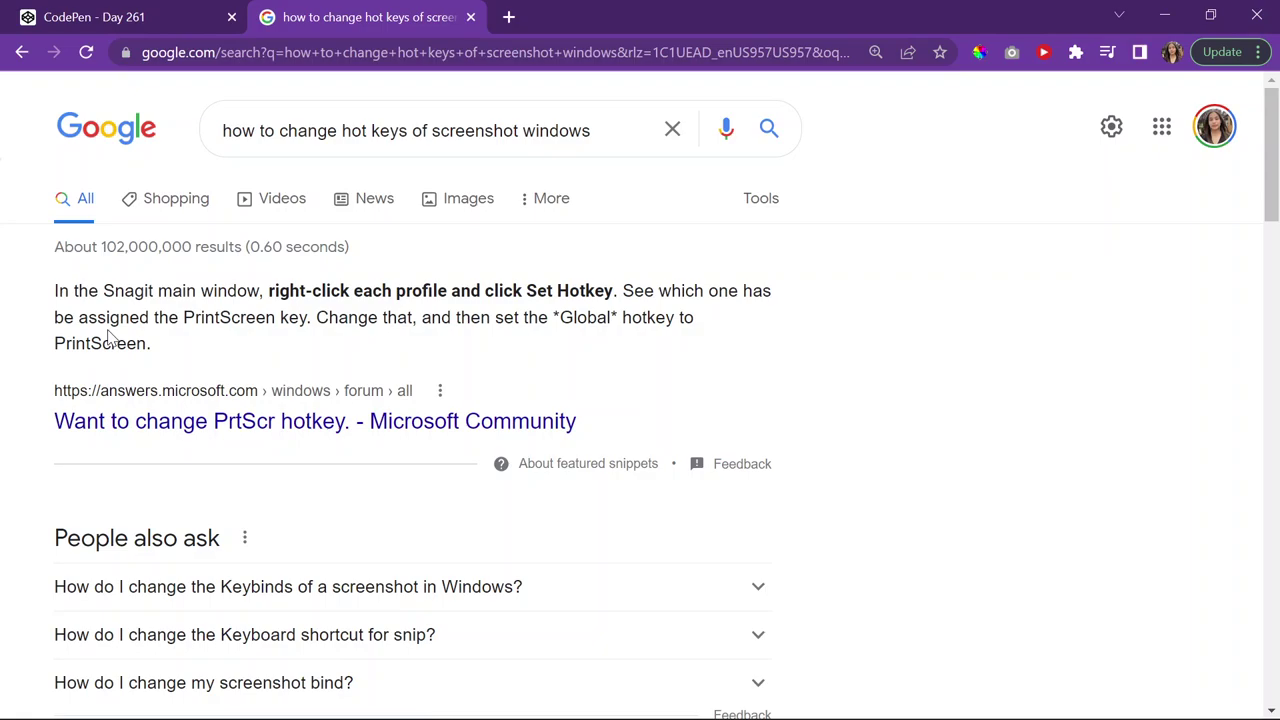
# Examine the search results for changing the screenshot hotkey and read the Screenpresso help page on the PrintScreen shortcut key
pyautogui.click(214, 392)
pyautogui.scroll(-2, 216, 392)
pyautogui.scroll(-1, 216, 392)
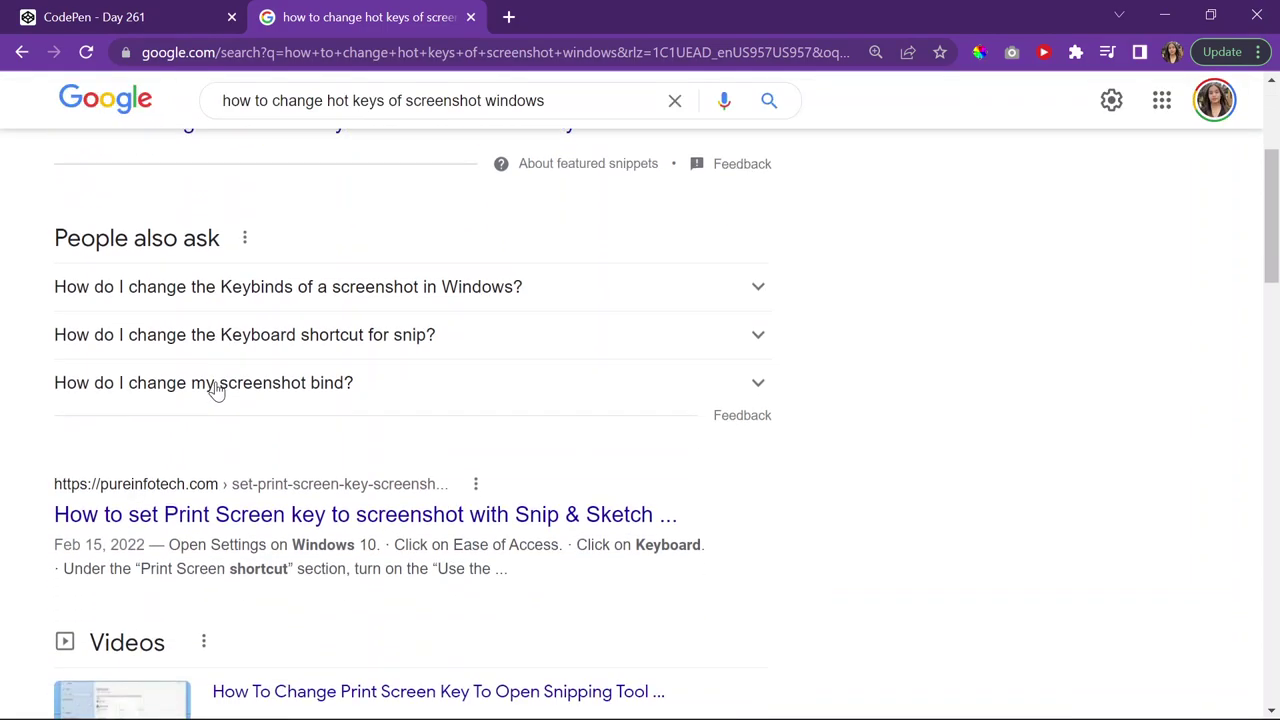
pyautogui.scroll(-7, 357, 296)
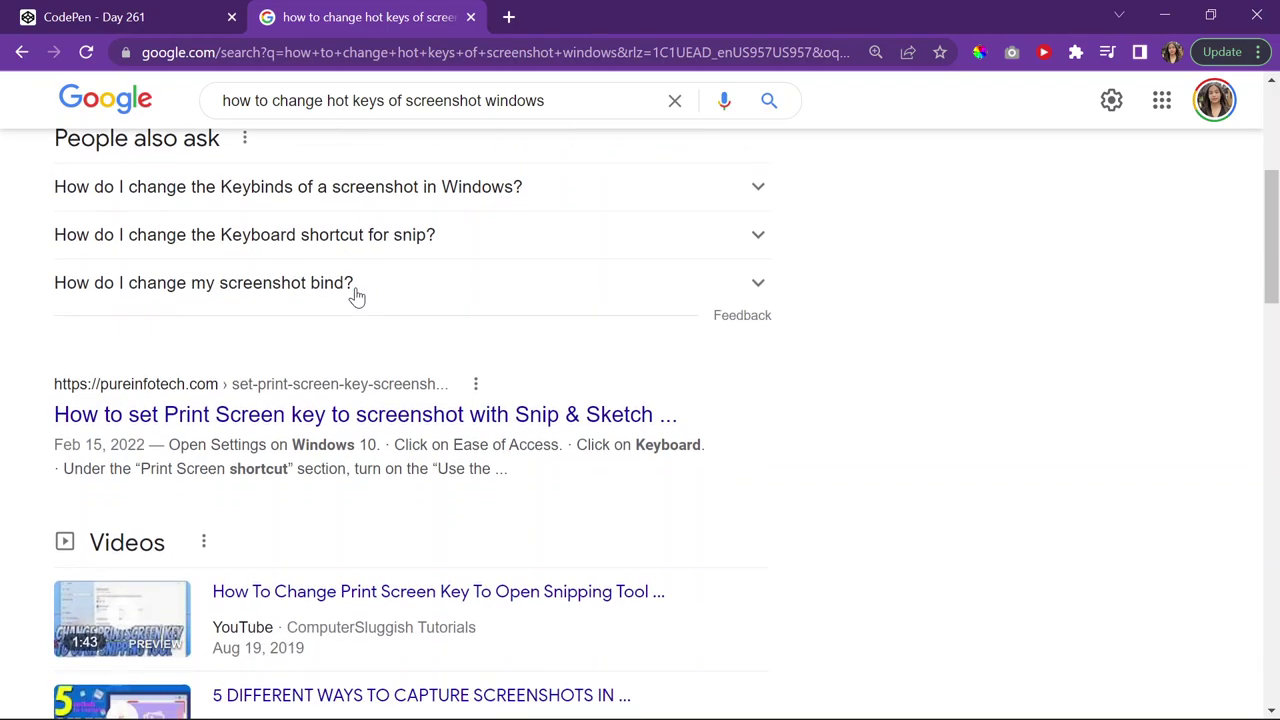
pyautogui.scroll(-3, 357, 296)
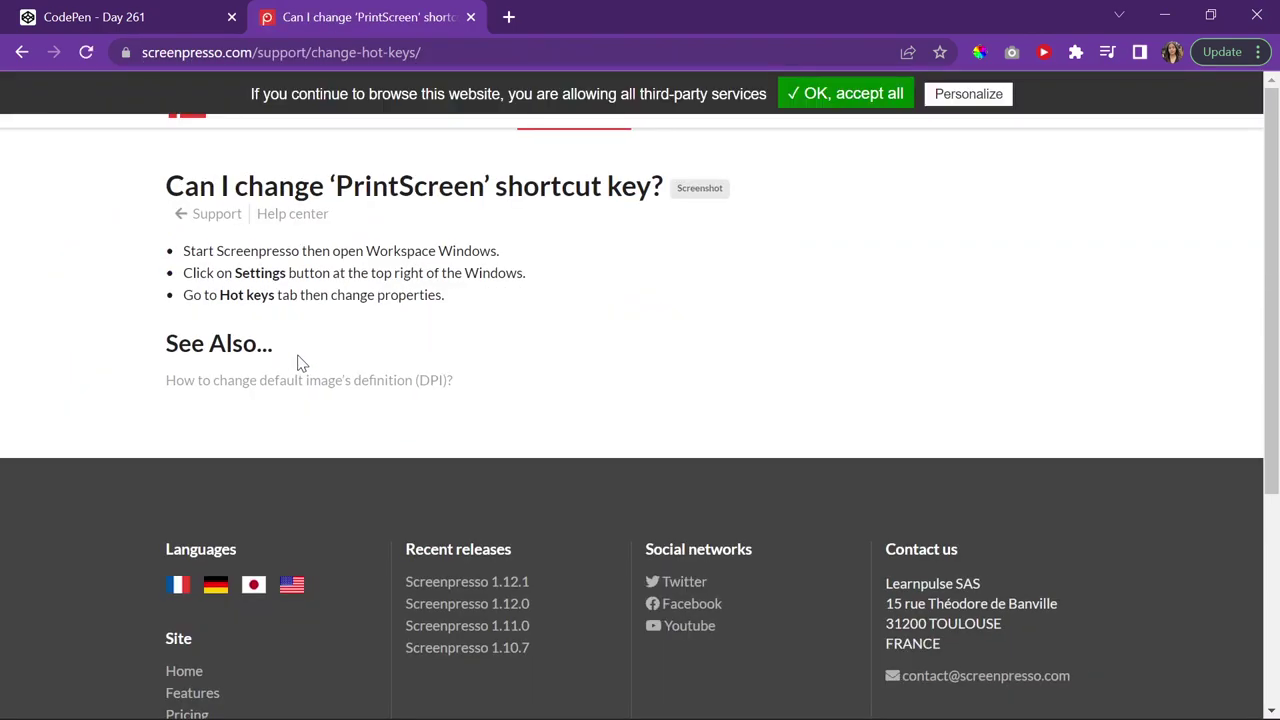
pyautogui.scroll(-1, 300, 350)
pyautogui.scroll(1, 297, 349)
# Search Windows for "shortcut" and clear the query
pyautogui.moveTo(240, 700)
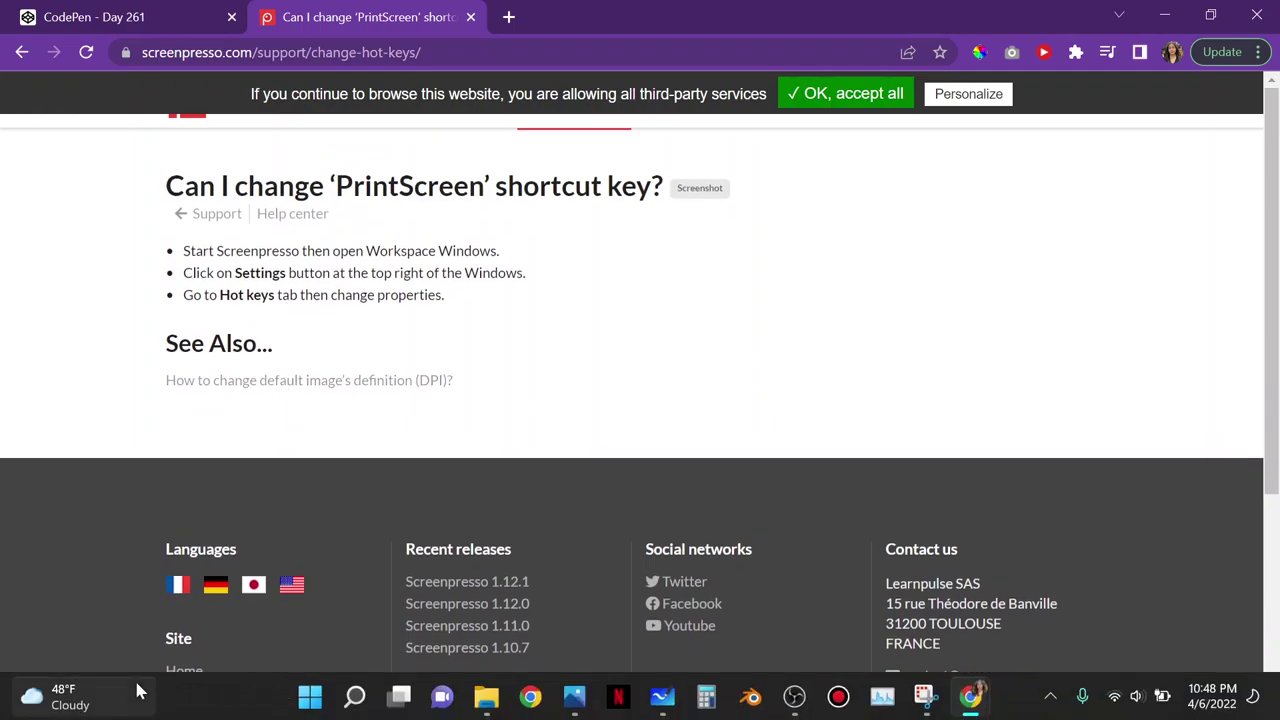
pyautogui.click(360, 702)
pyautogui.write('short')
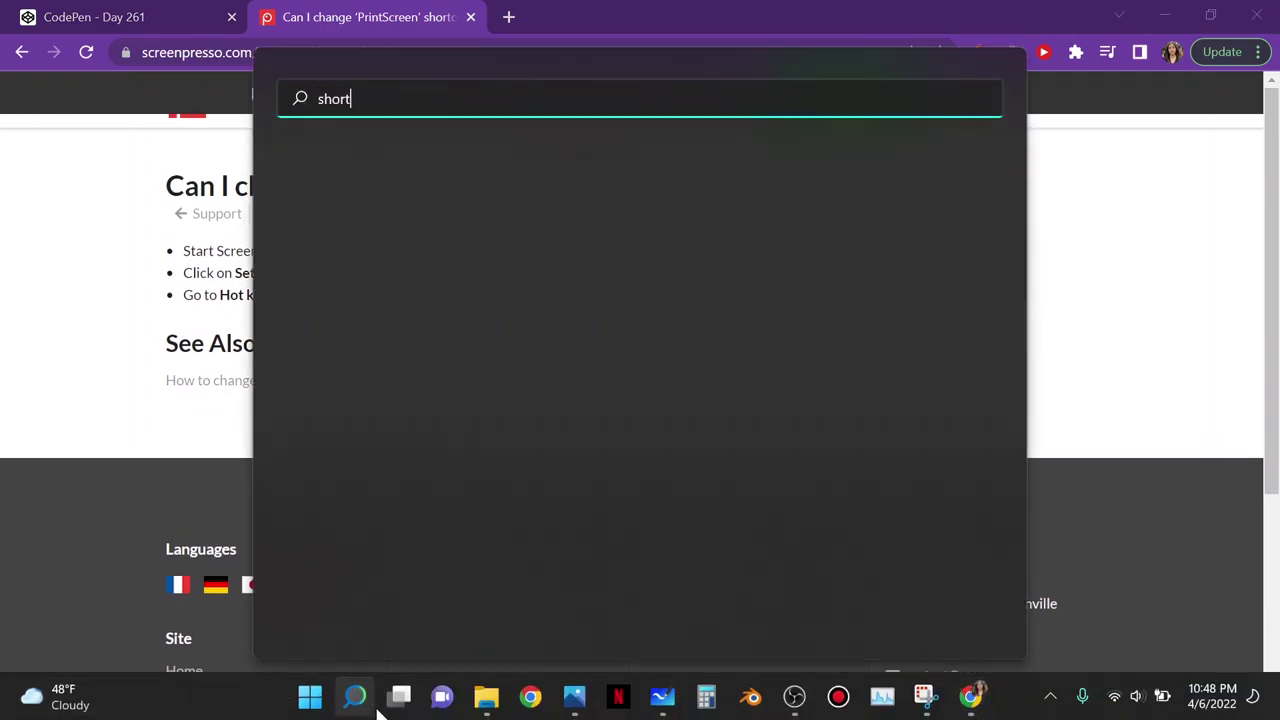
pyautogui.write('cut')
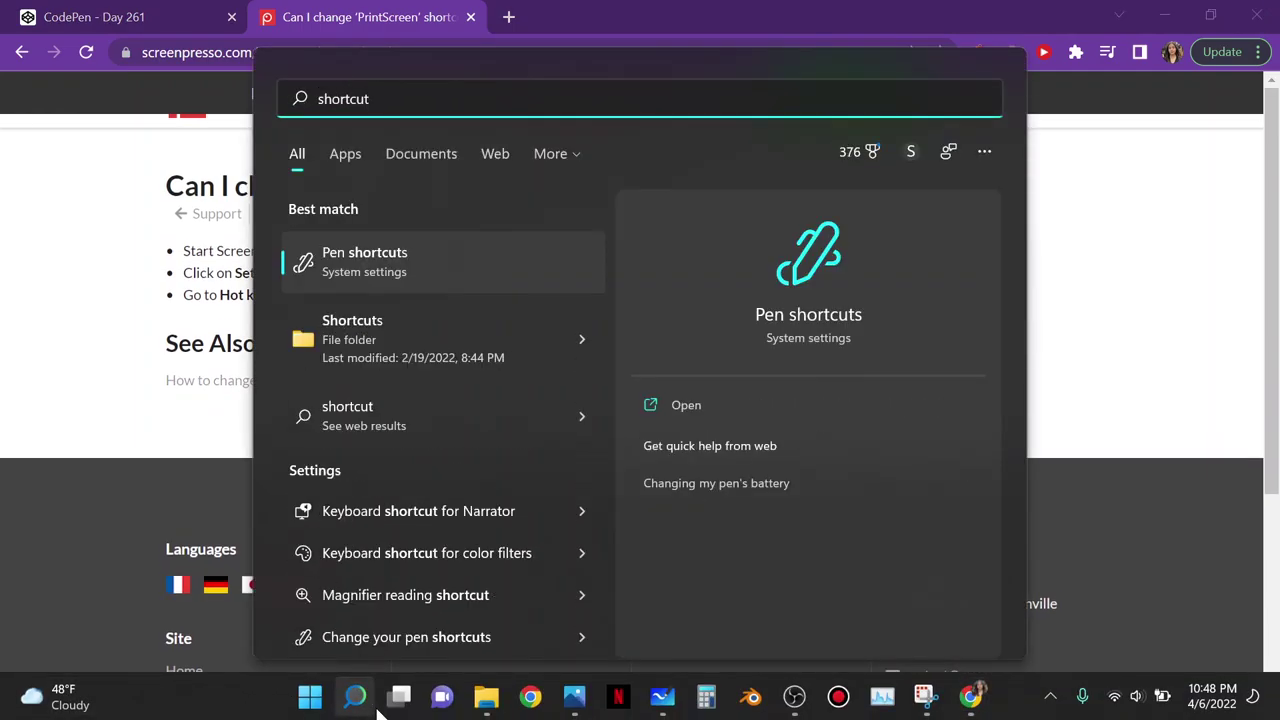
pyautogui.press('BackSpace')
pyautogui.press('BackSpace')
pyautogui.press('BackSpace')
pyautogui.press('BackSpace')
pyautogui.press('BackSpace')
pyautogui.press('BackSpace')
pyautogui.press('BackSpace')
pyautogui.press('BackSpace')
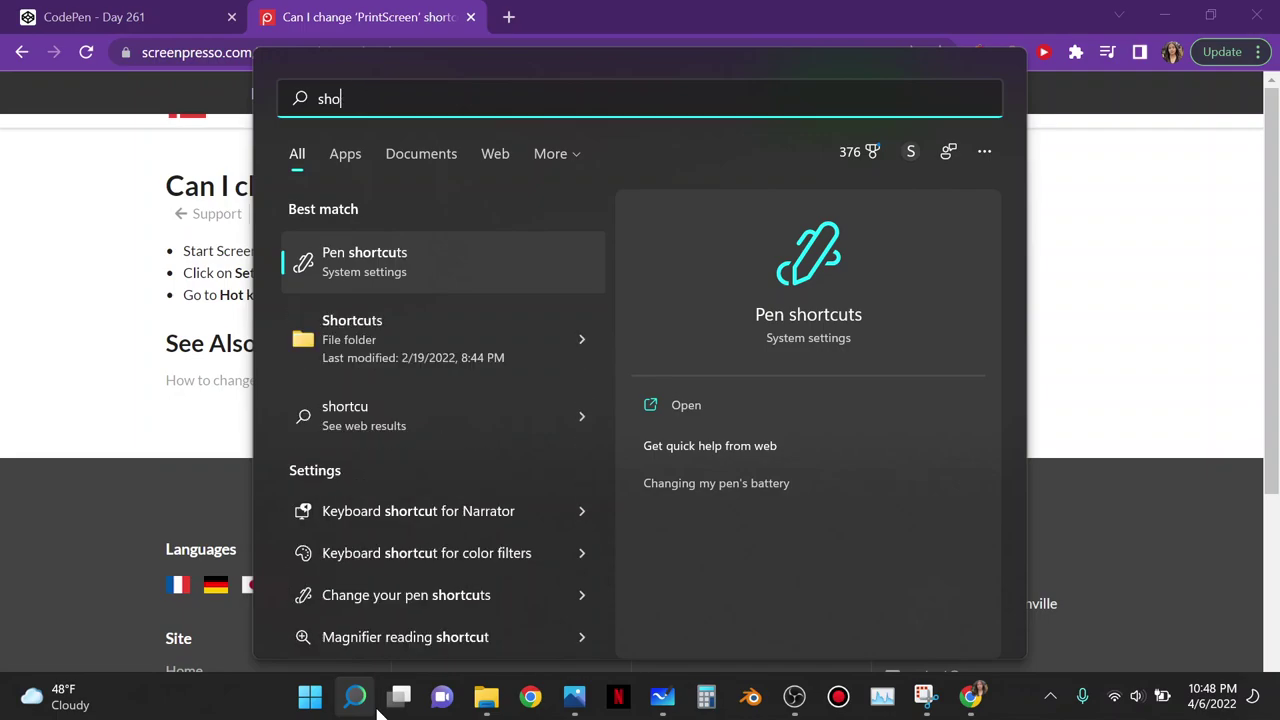
# Search Windows for "printscreen" and look through the Snipping Tool snip options, then close the search
pyautogui.write('prints')
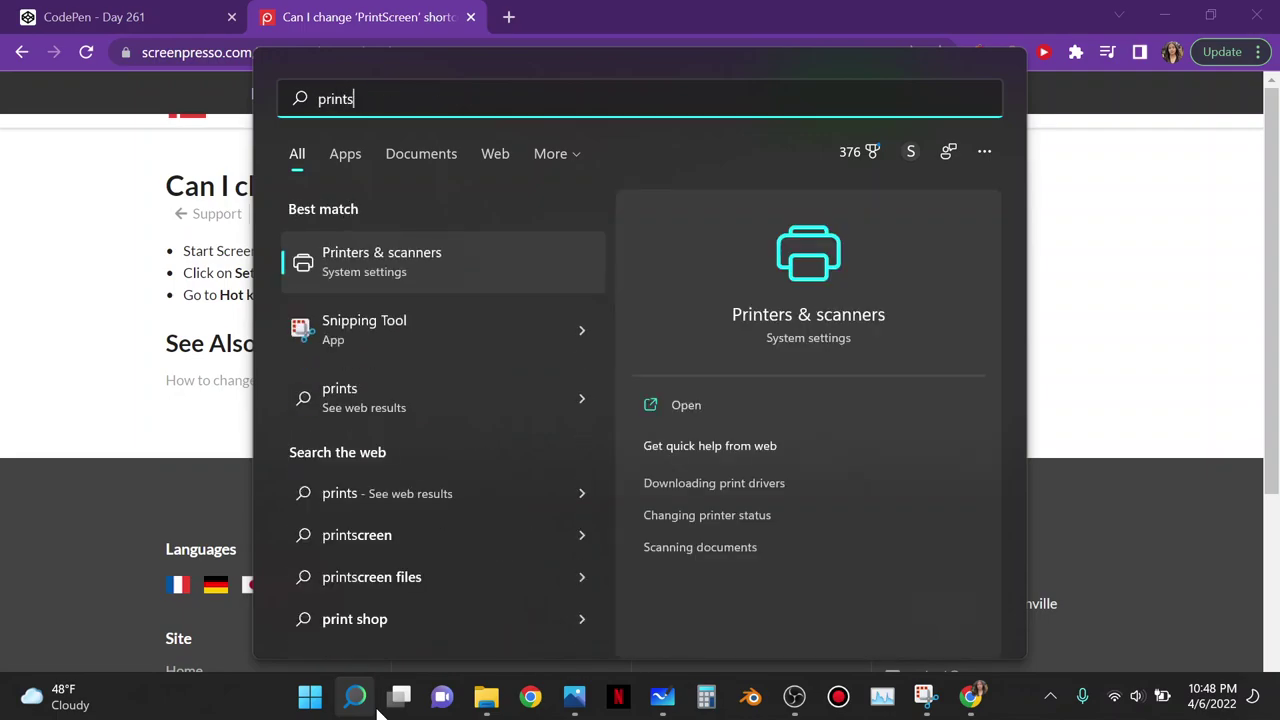
pyautogui.write('c')
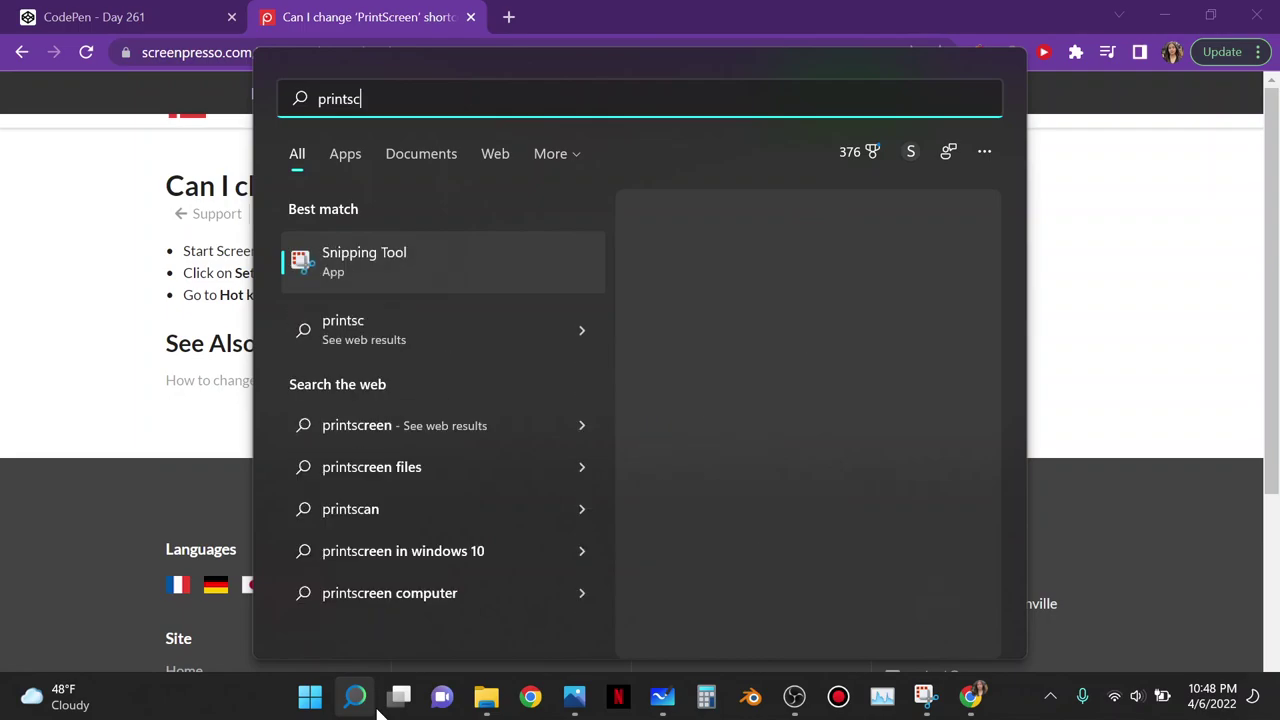
pyautogui.write('reen')
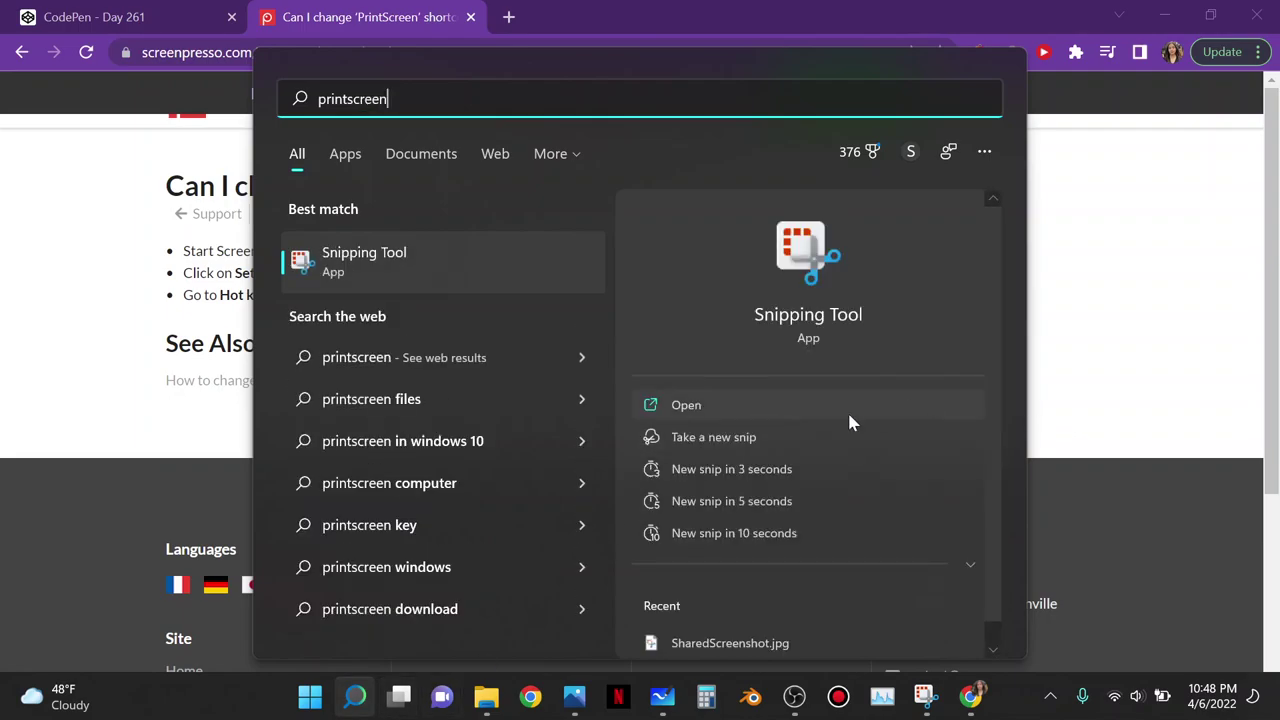
pyautogui.scroll(-1, 771, 463)
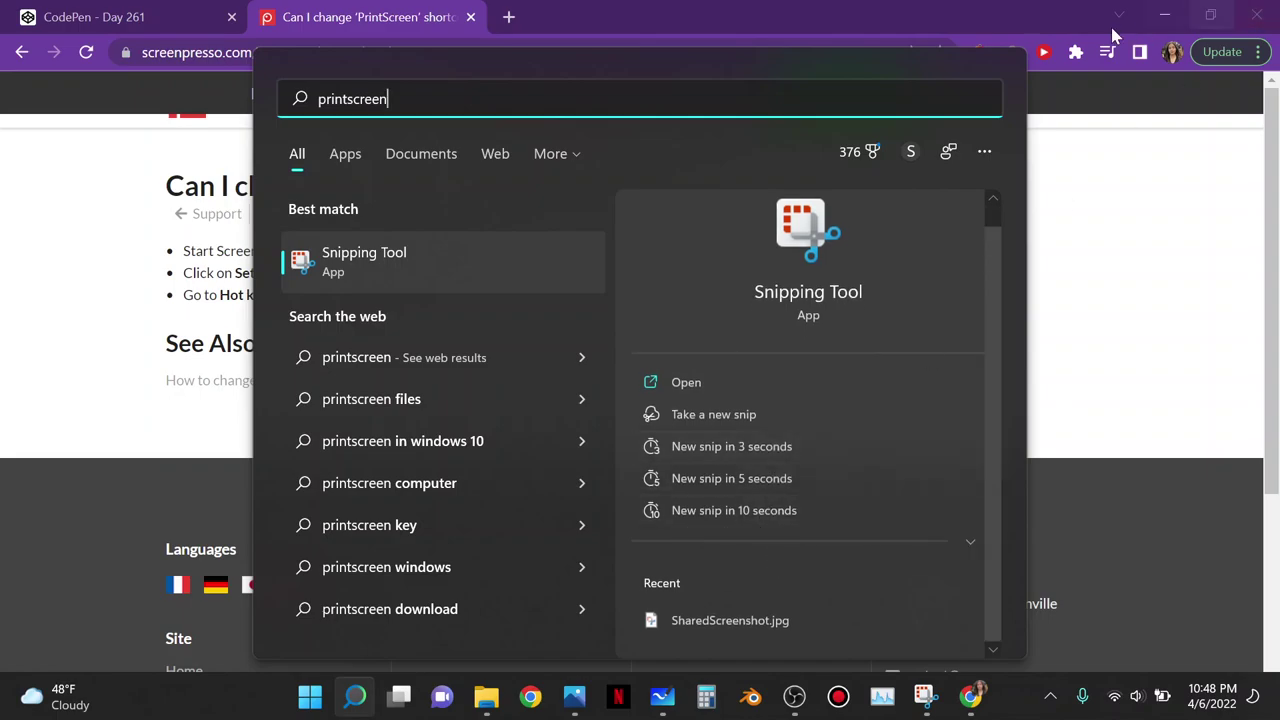
pyautogui.click(1141, 11)
# Minimize the Chrome window and view the Burger Dash page capture full screen in Photos
pyautogui.click(1160, 15)
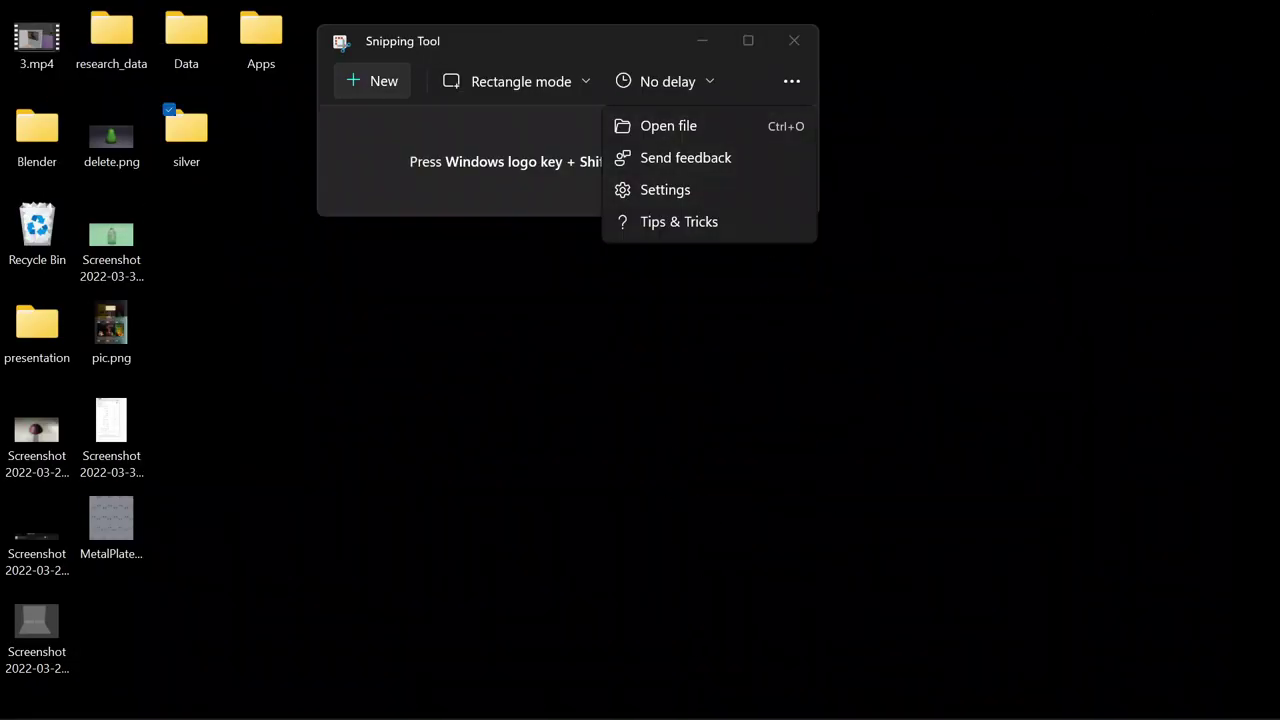
pyautogui.click(662, 697)
pyautogui.moveTo(578, 706)
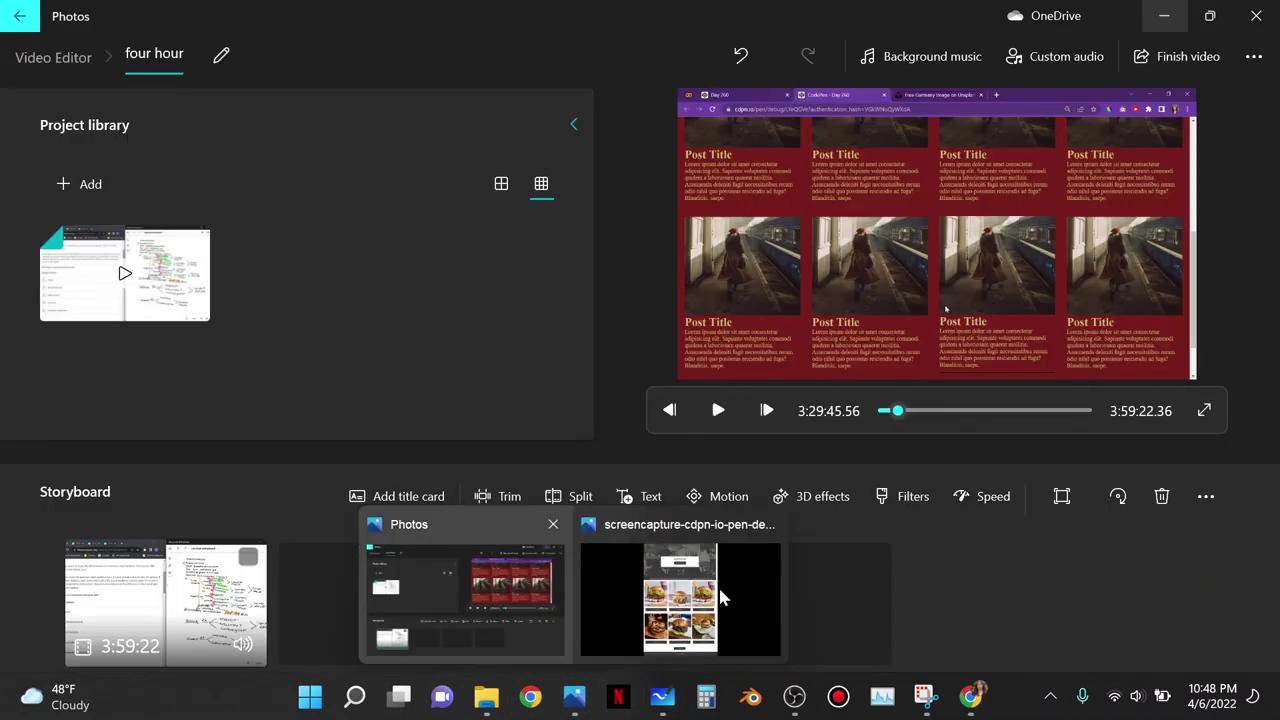
pyautogui.click(709, 604)
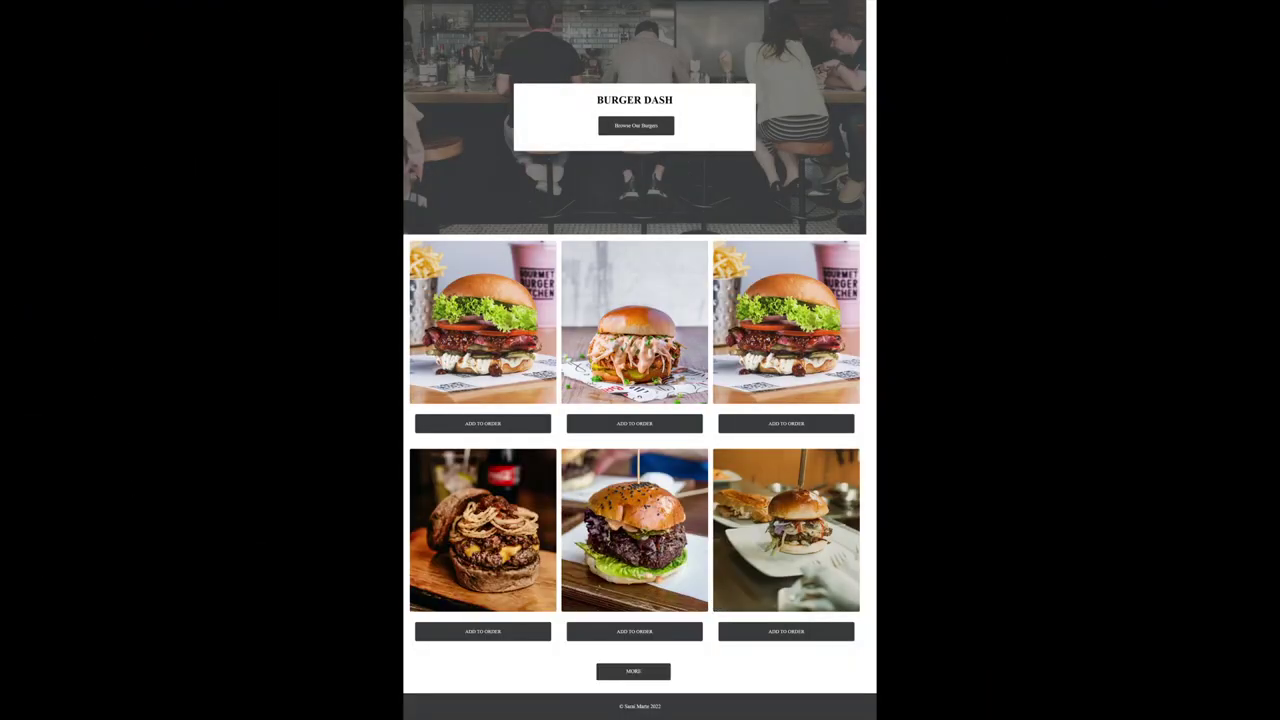
pyautogui.moveTo(106, 703)
# Launch the Snipping Tool through a Windows search for "printsc" and close its window
pyautogui.click(354, 697)
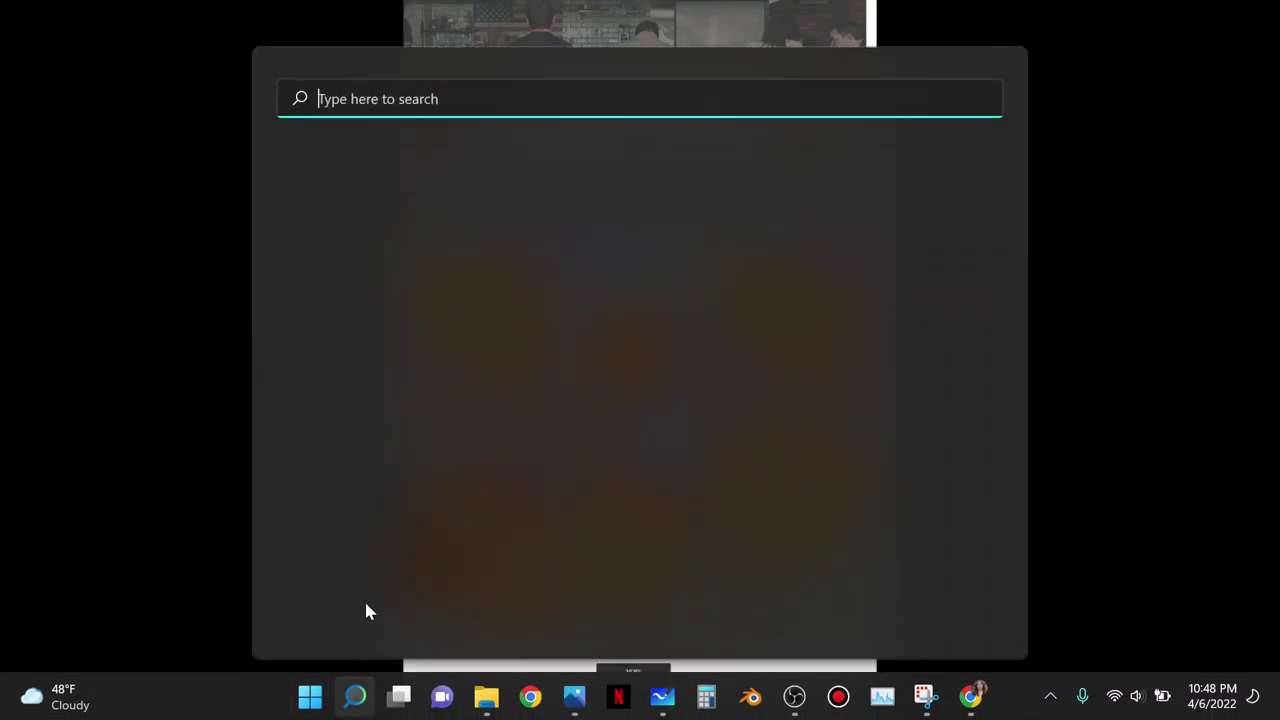
pyautogui.write('printsc')
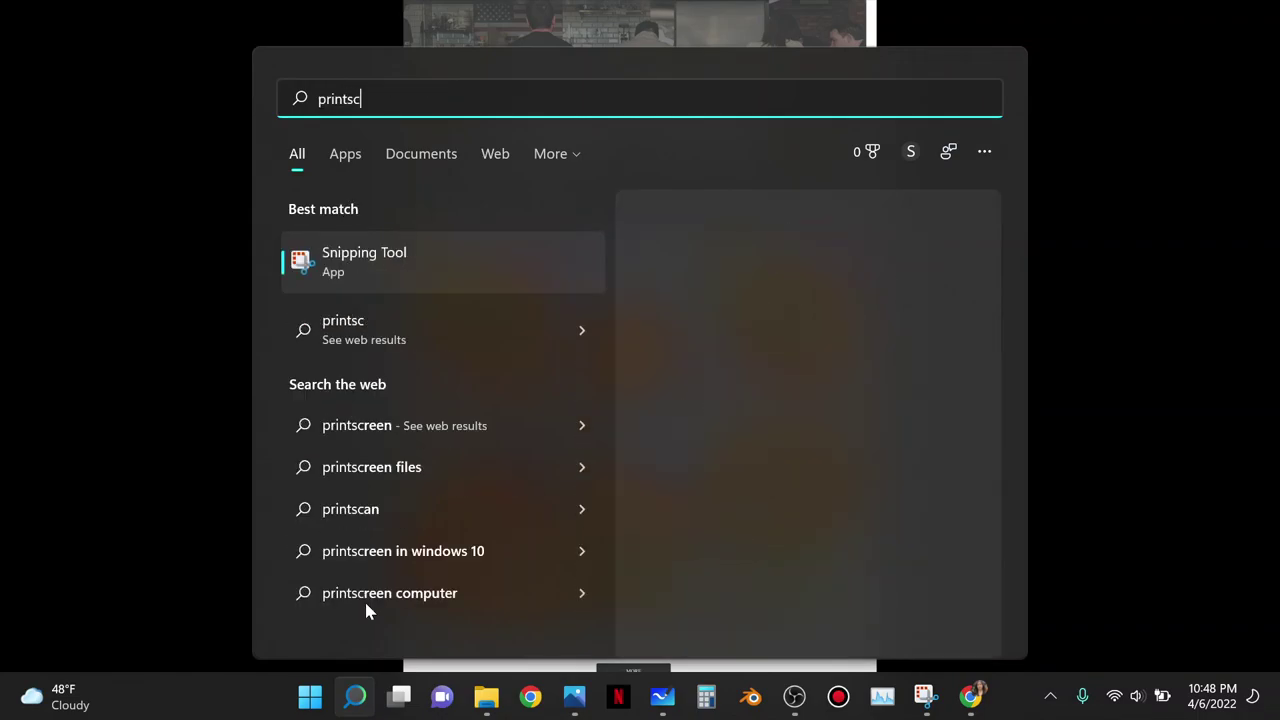
pyautogui.press('Return')
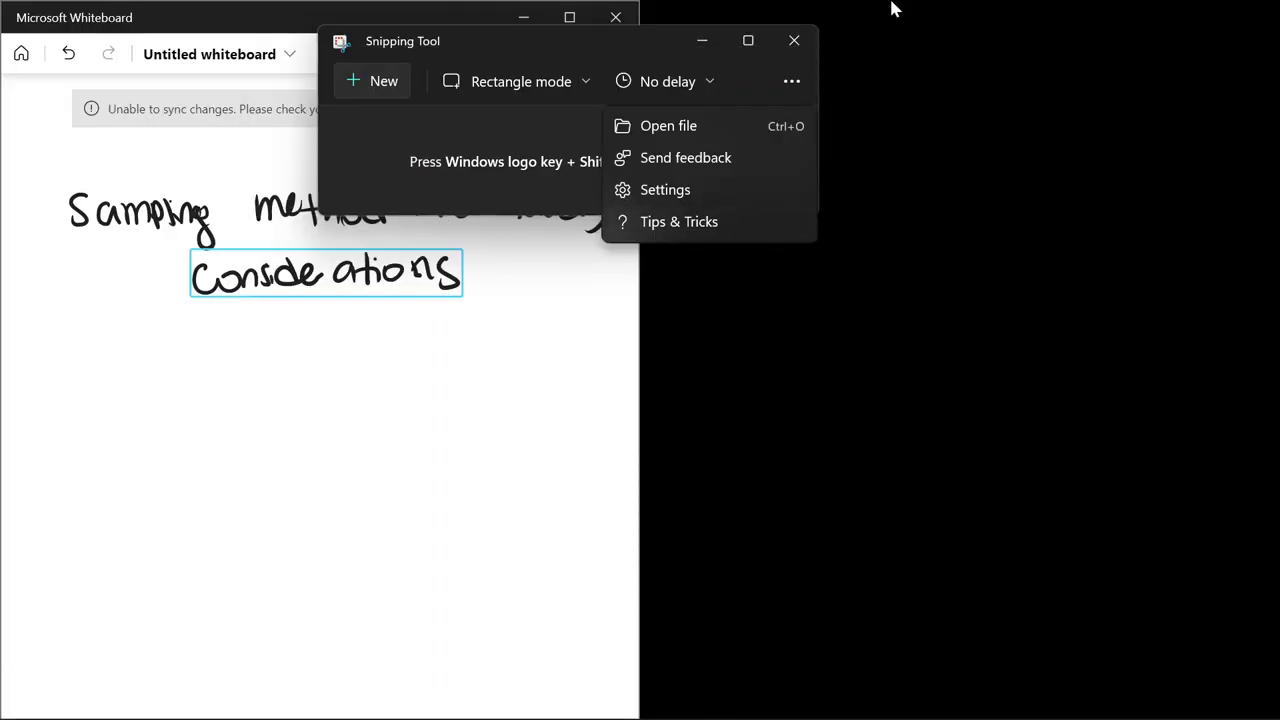
pyautogui.click(794, 40)
# Bring up the Snipping Tool again and return to the Burger Dash page capture in Photos
pyautogui.moveTo(692, 703)
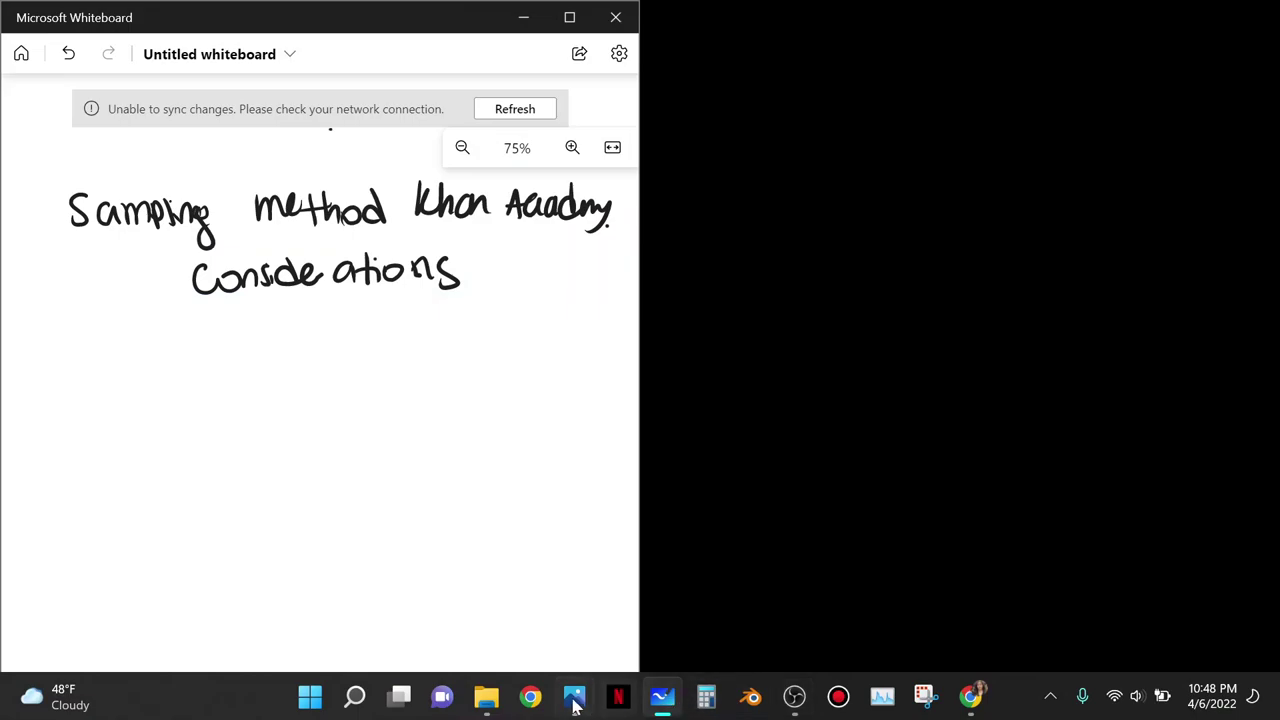
pyautogui.click(924, 697)
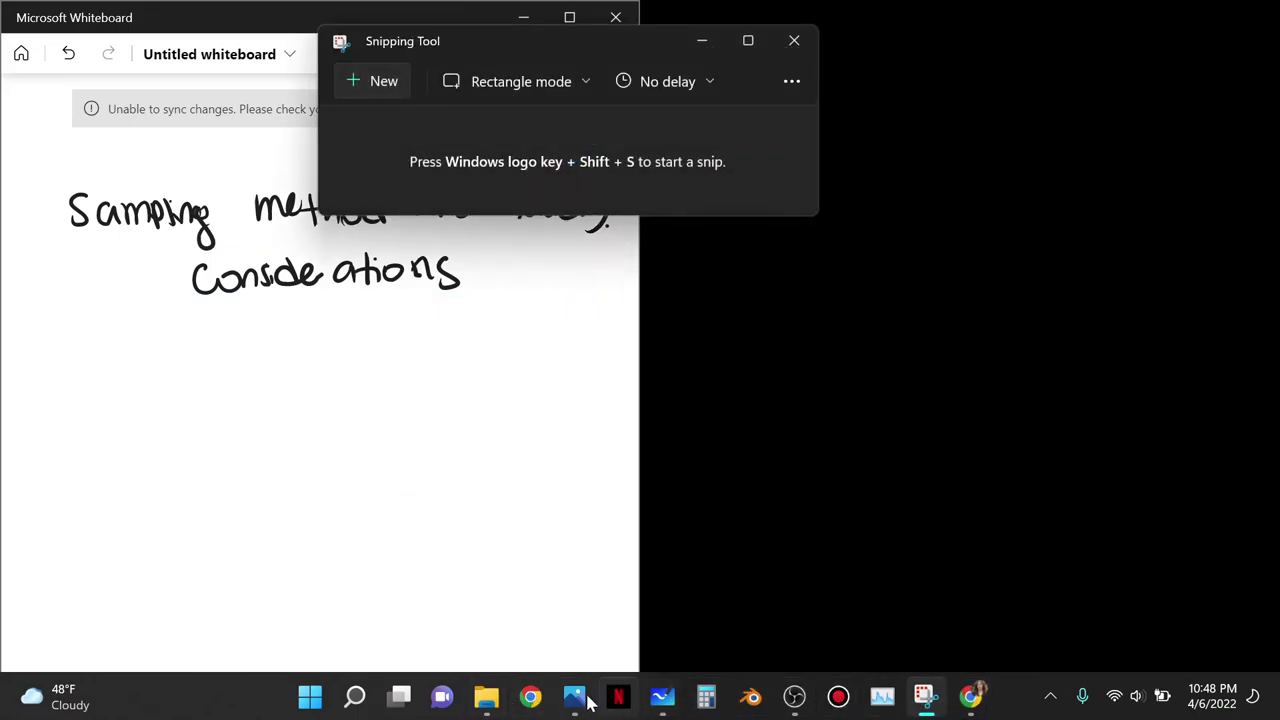
pyautogui.moveTo(576, 700)
pyautogui.click(665, 600)
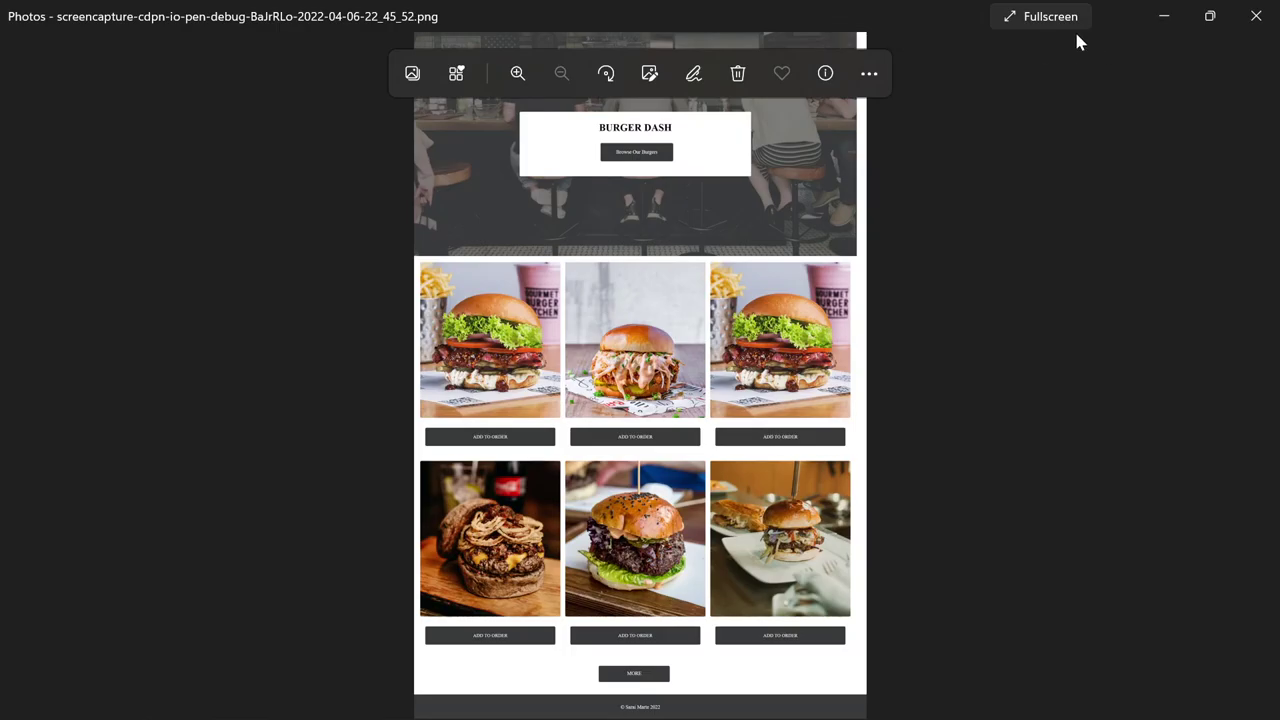
pyautogui.moveTo(926, 10); pyautogui.dragTo(686, 9)
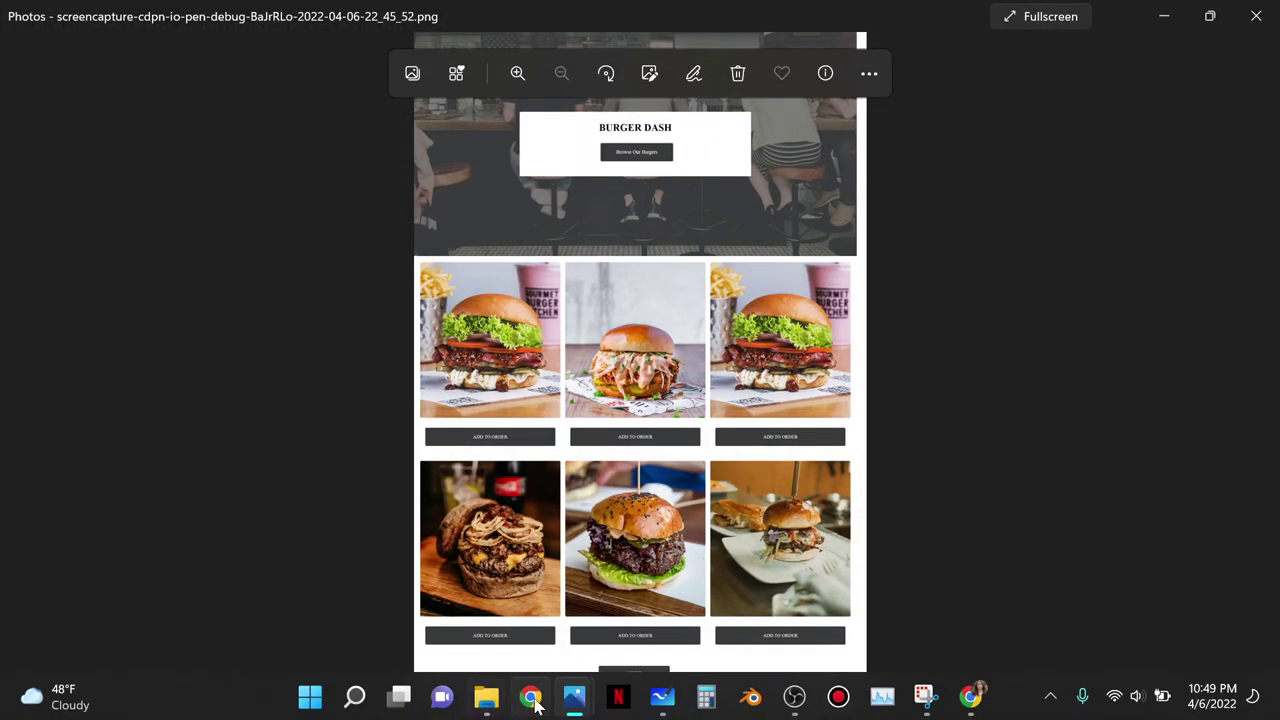
# Switch to File Explorer and open the newest Burger Dash page capture with the Snipping Tool
pyautogui.click(486, 697)
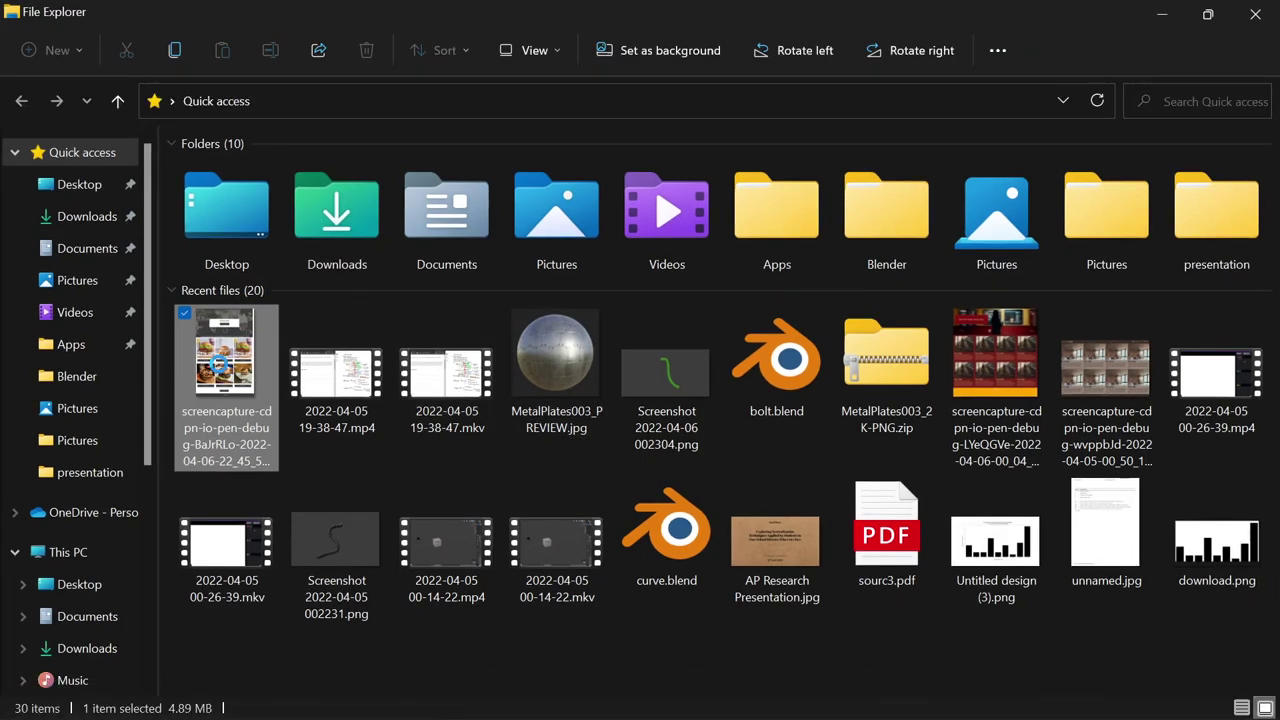
pyautogui.rightClick(221, 369)
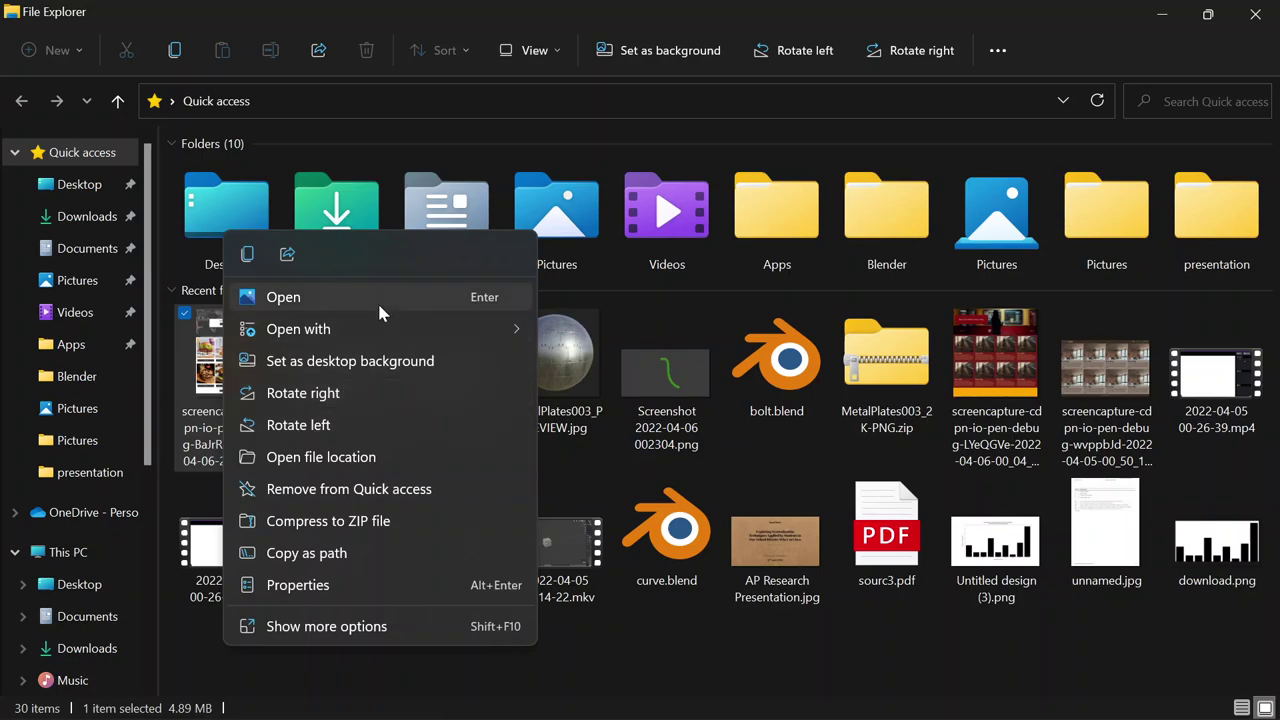
pyautogui.moveTo(386, 344)
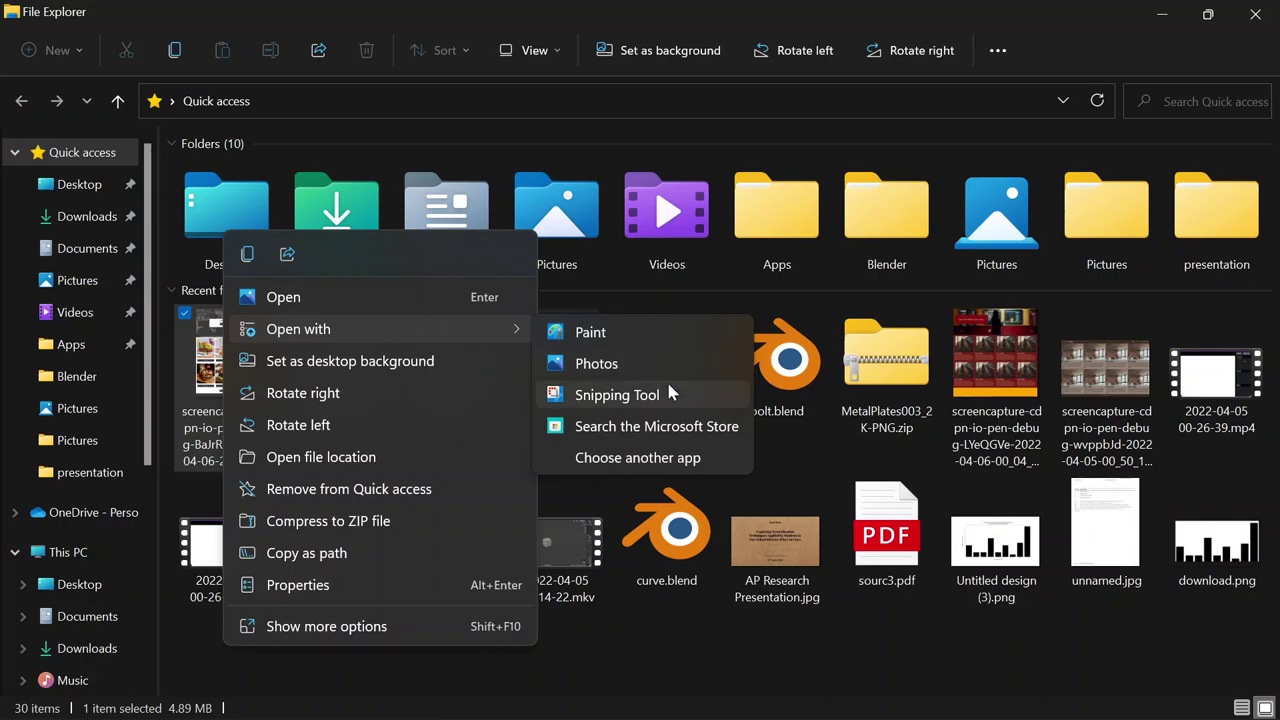
pyautogui.click(617, 394)
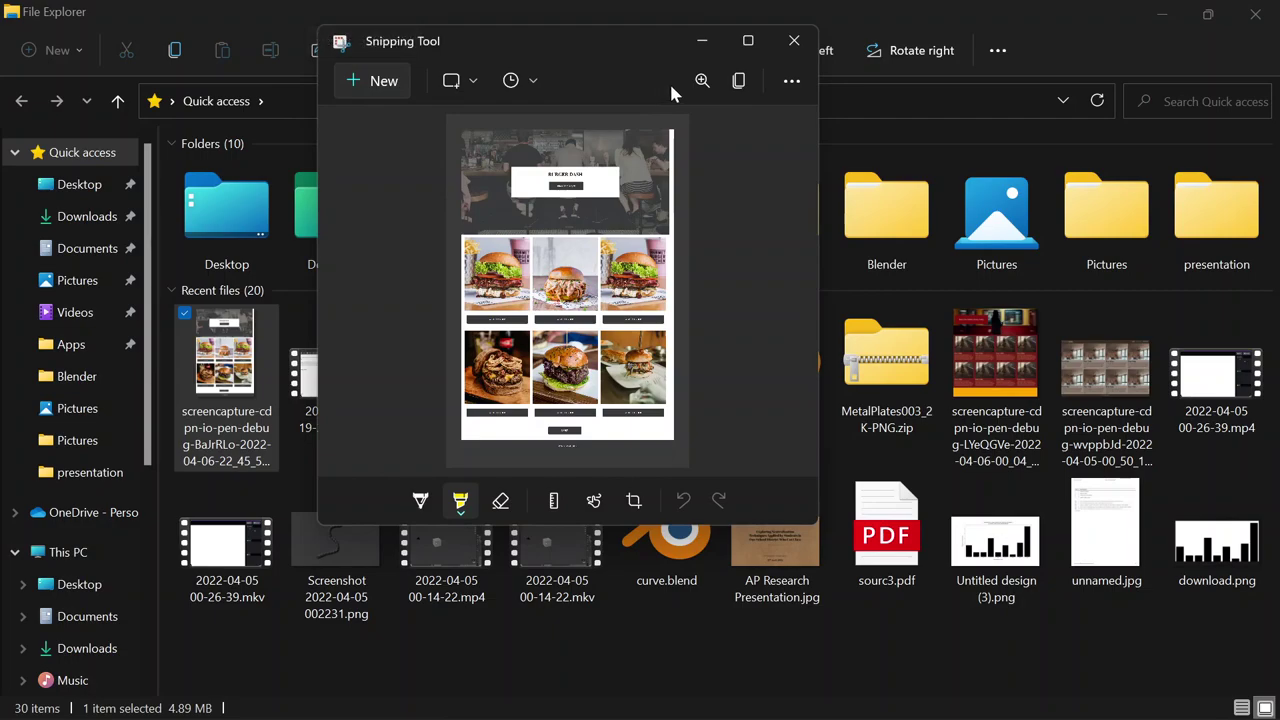
# Save the page capture as a PNG named "snip" on the Desktop and close the Snipping Tool and Whiteboard windows
pyautogui.click(738, 80)
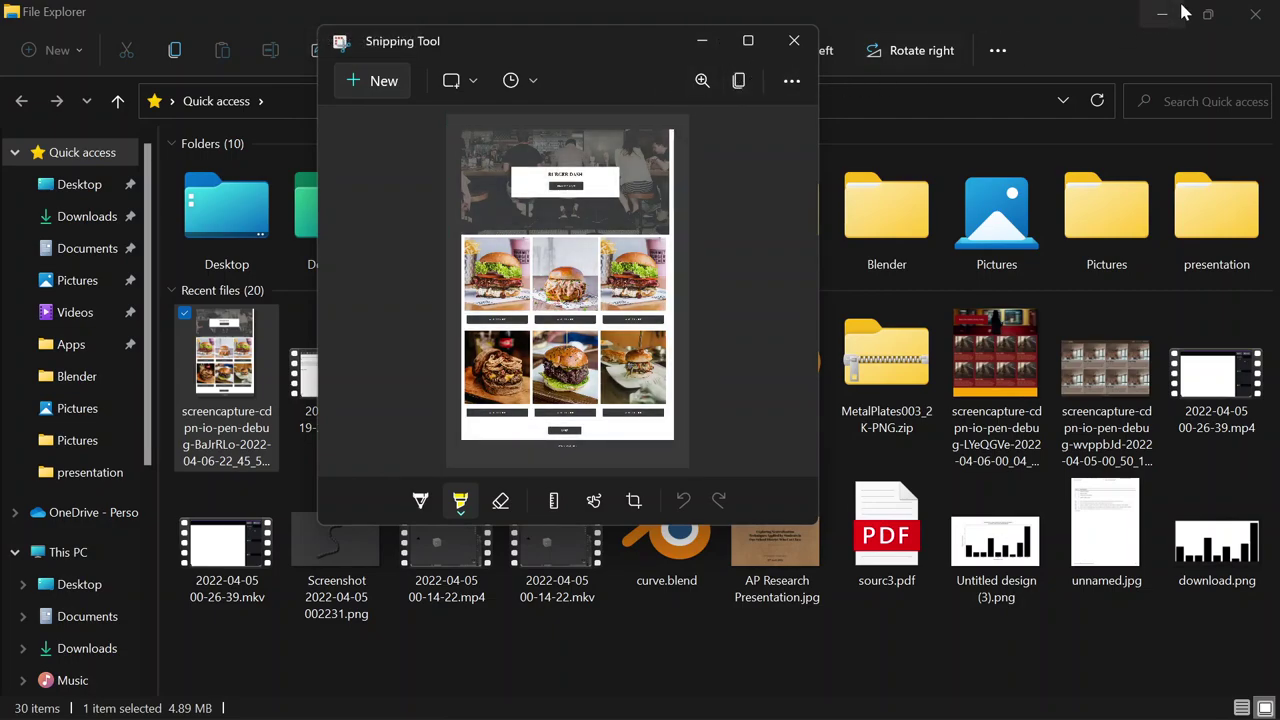
pyautogui.click(791, 80)
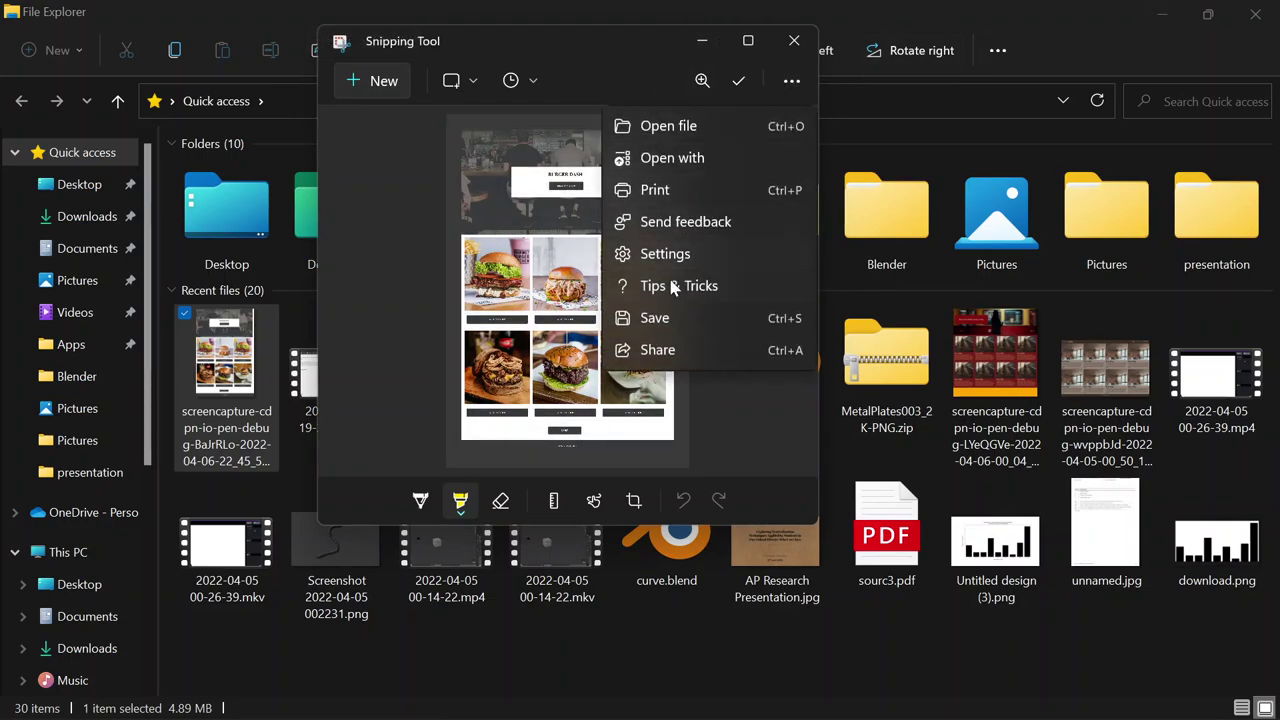
pyautogui.click(672, 320)
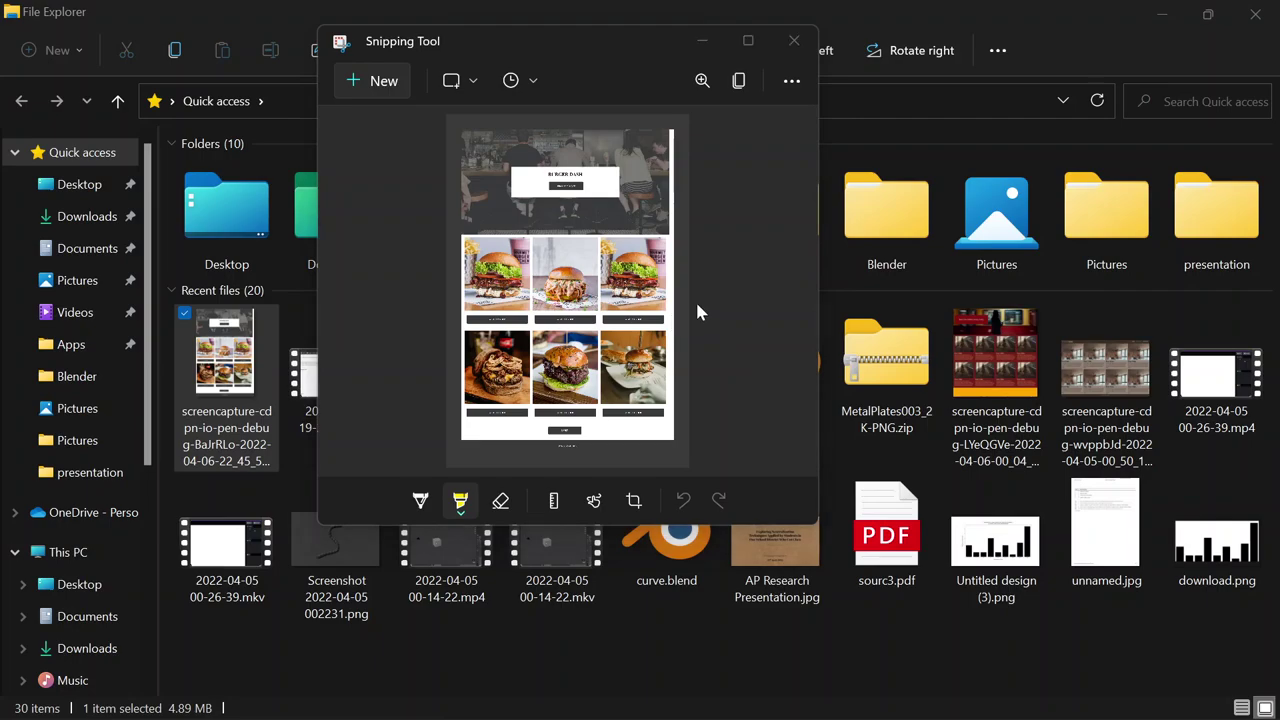
pyautogui.write('snip')
pyautogui.press('Return')
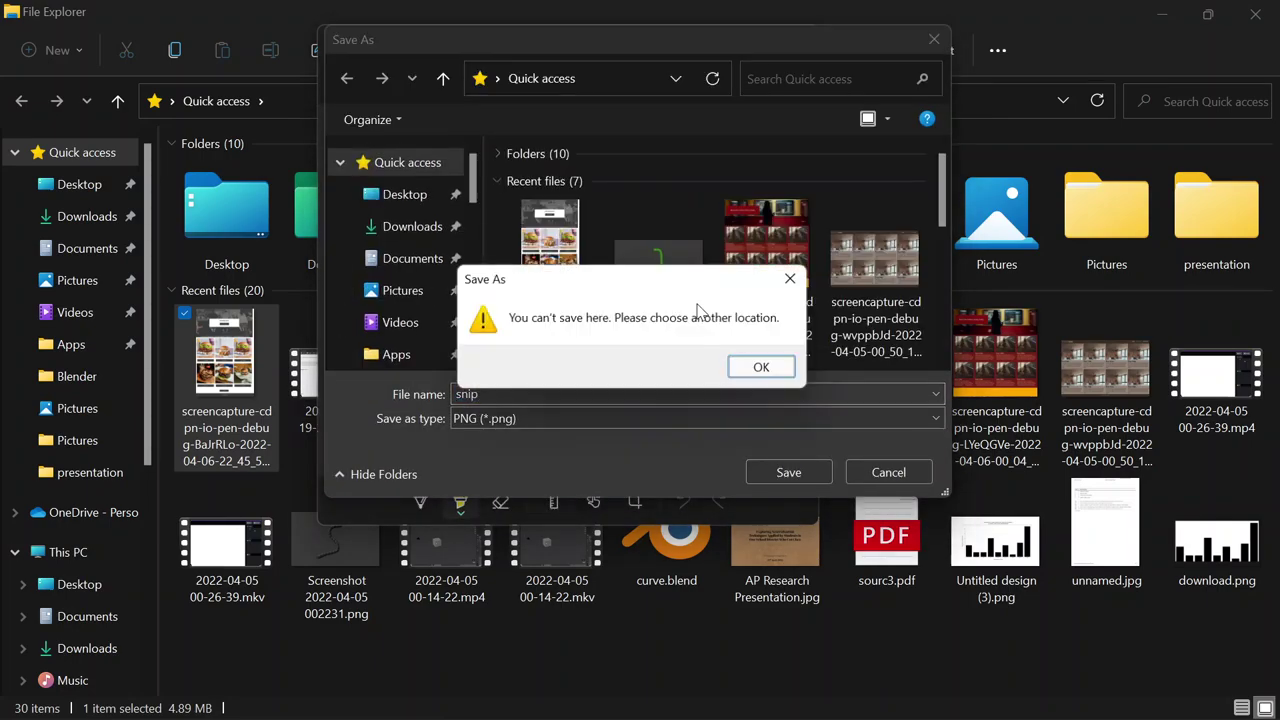
pyautogui.click(843, 366)
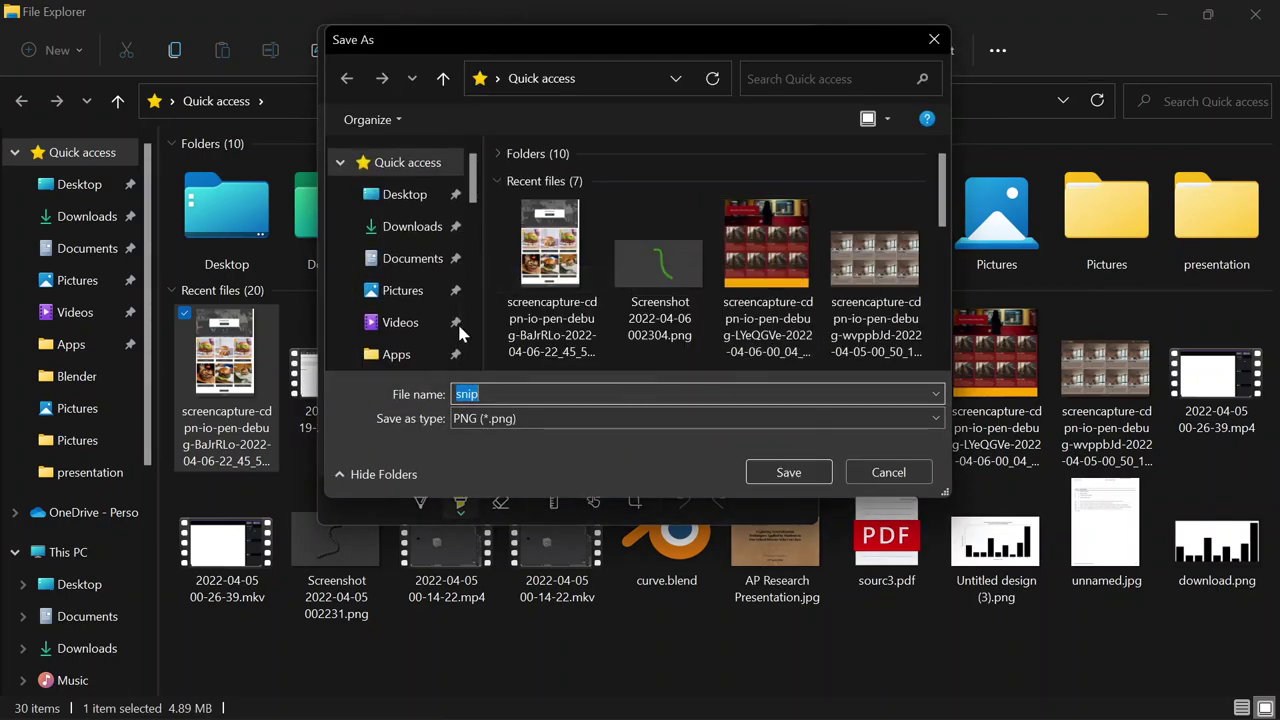
pyautogui.click(412, 196)
pyautogui.click(770, 472)
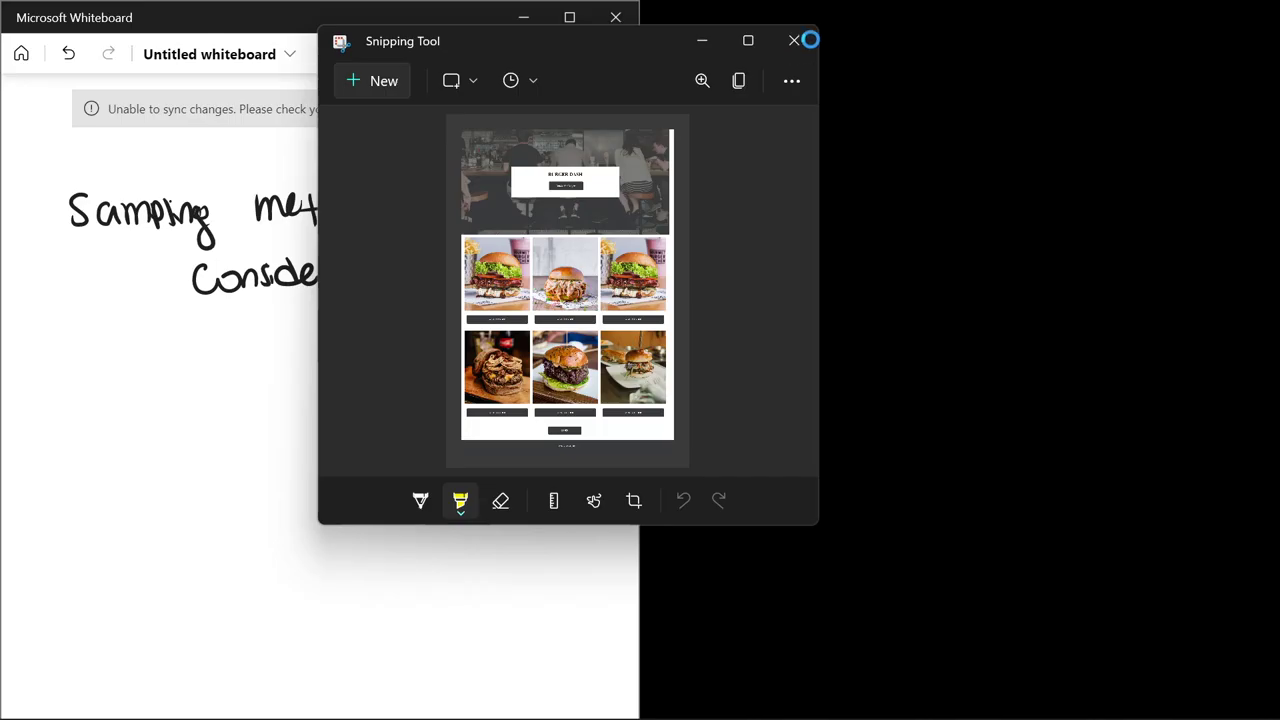
pyautogui.click(809, 37)
pyautogui.click(615, 17)
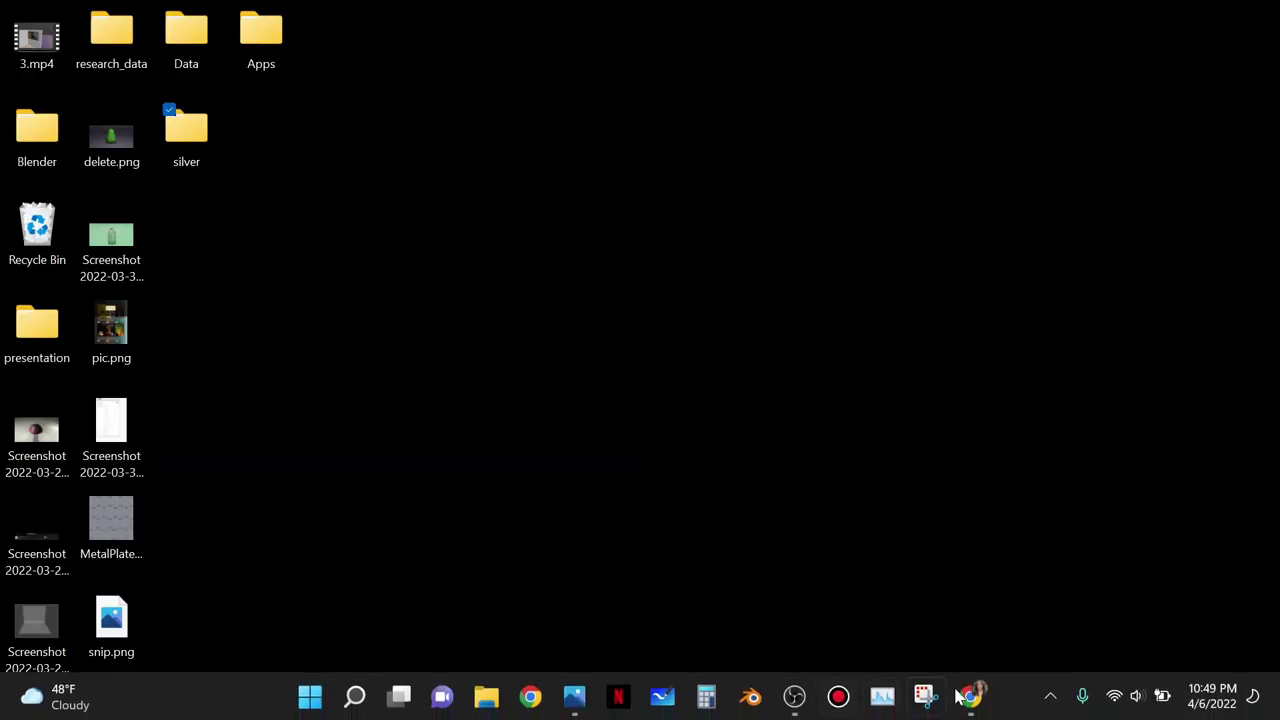
# Switch to Notion in Chrome and try to upload the saved snip image as the Day 261 cover
pyautogui.moveTo(971, 697)
pyautogui.click(930, 630)
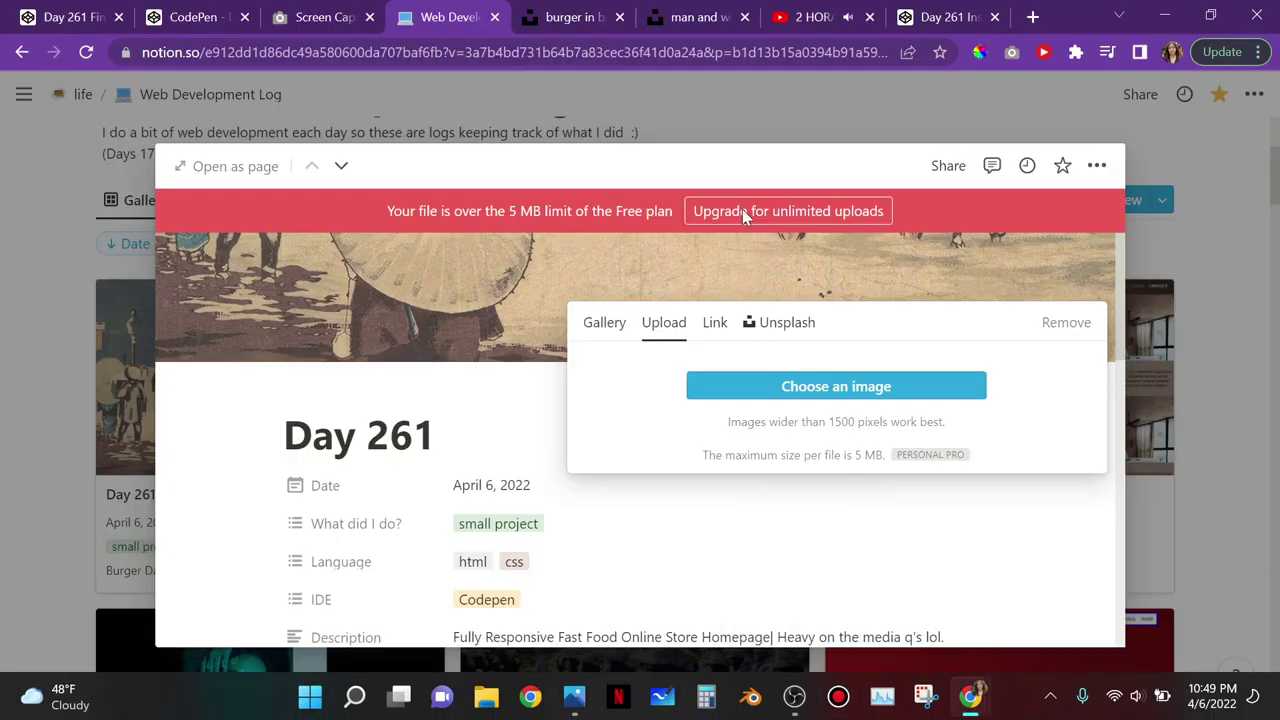
pyautogui.click(757, 390)
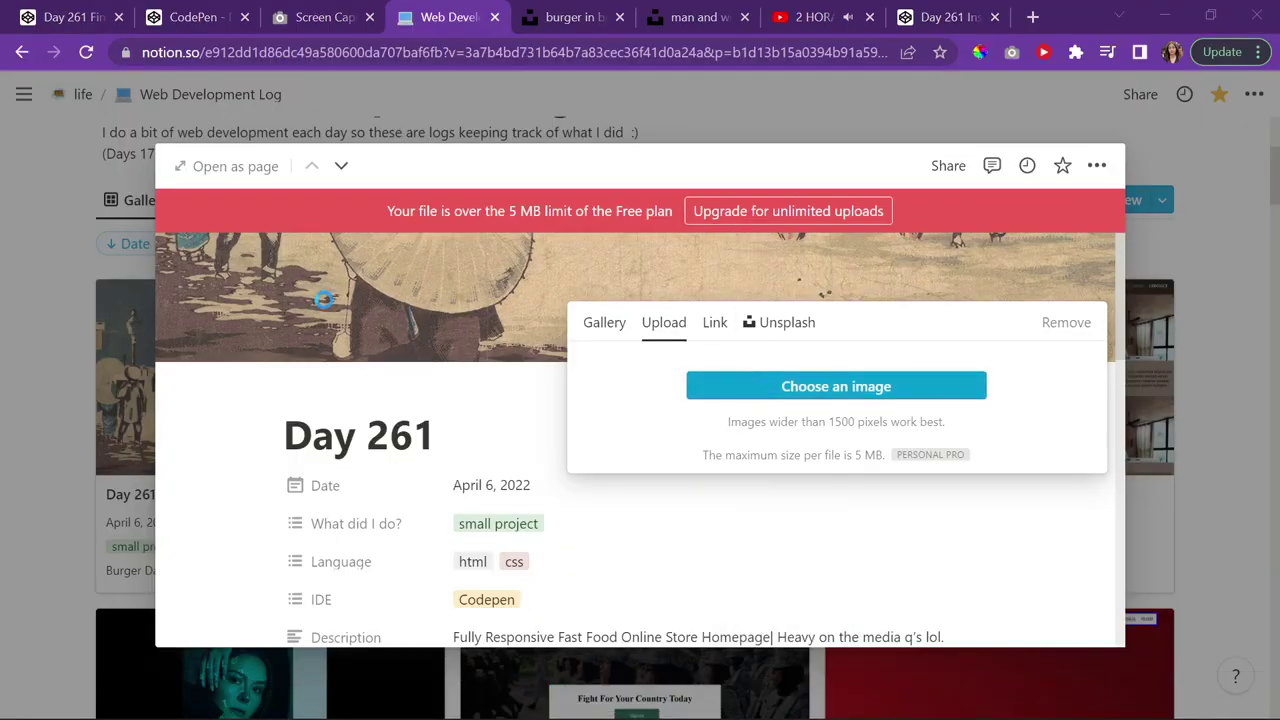
pyautogui.scroll(3, 90, 200)
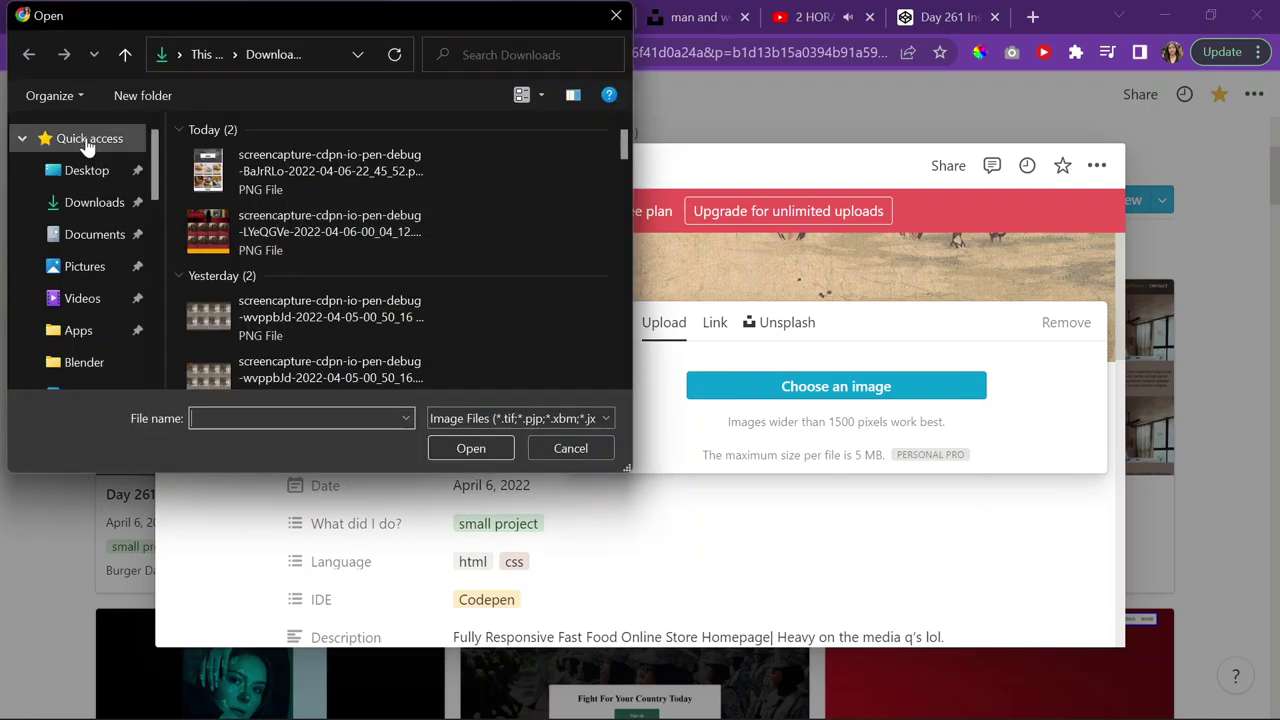
pyautogui.click(88, 140)
pyautogui.doubleClick(268, 178)
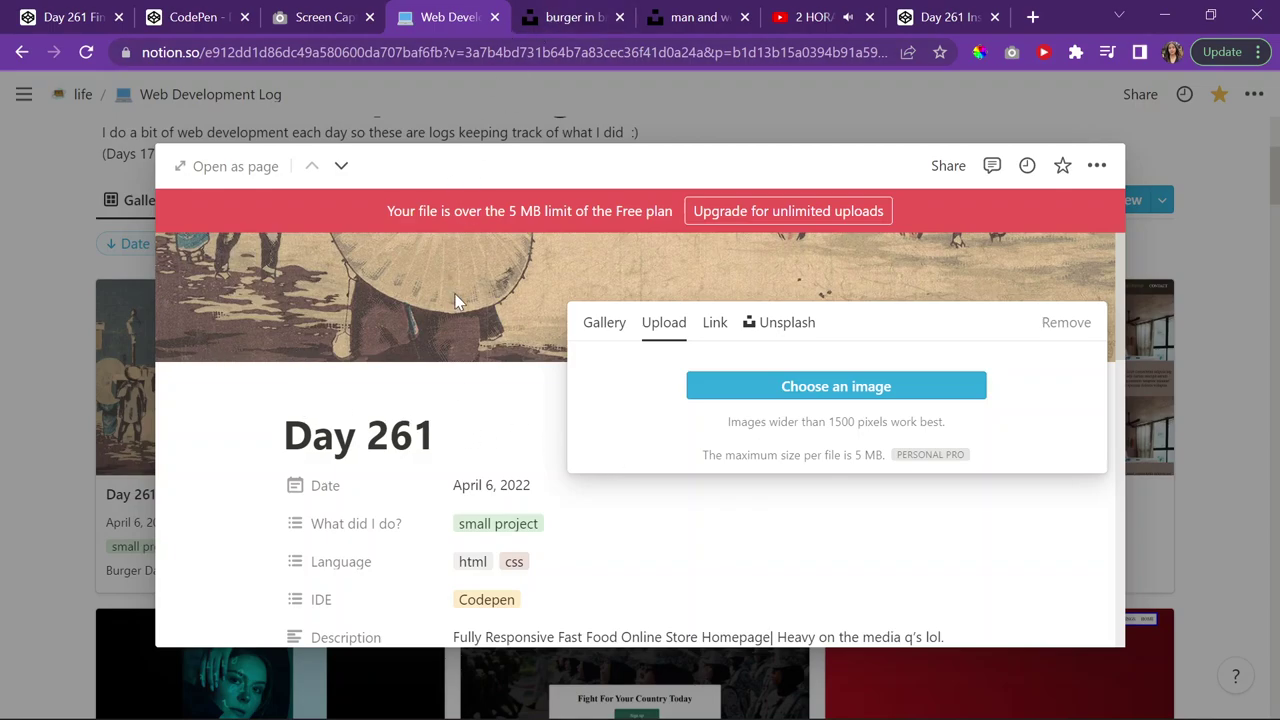
# Add a page icon to the Day 261 entry
pyautogui.press('XF86AudioLowerVolume')
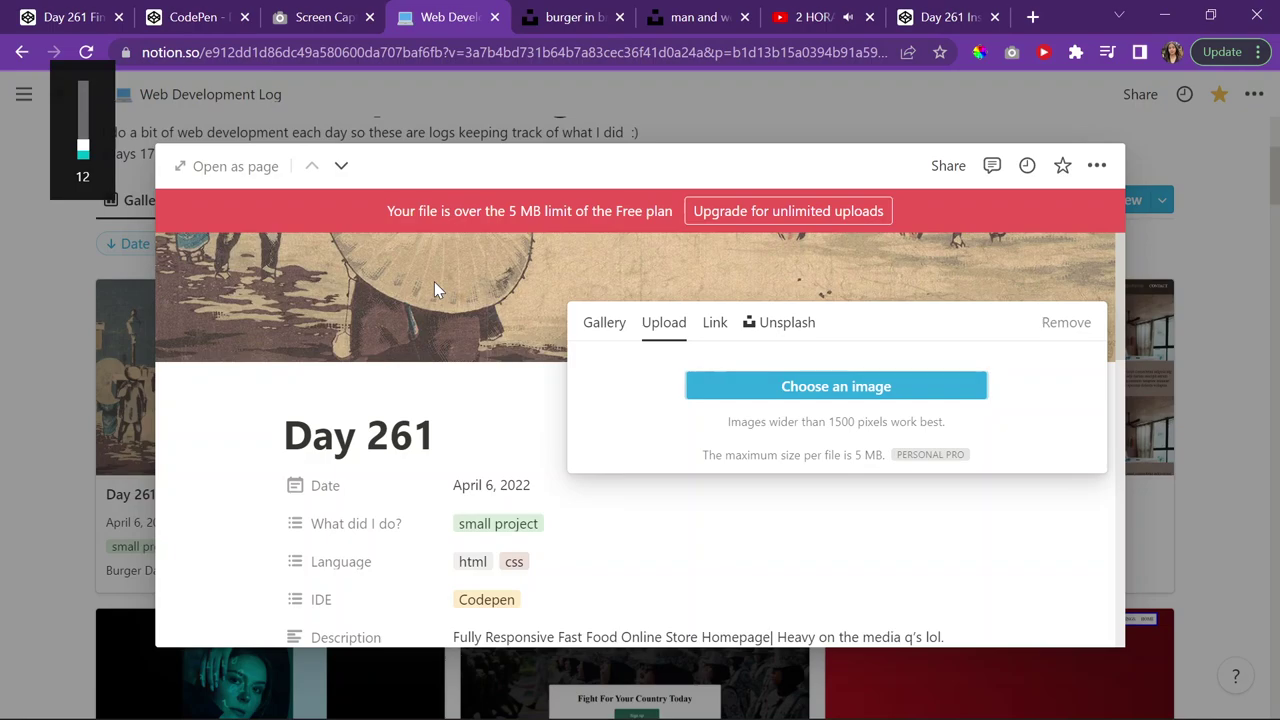
pyautogui.press('XF86AudioRaiseVolume')
pyautogui.click(384, 401)
pyautogui.click(340, 393)
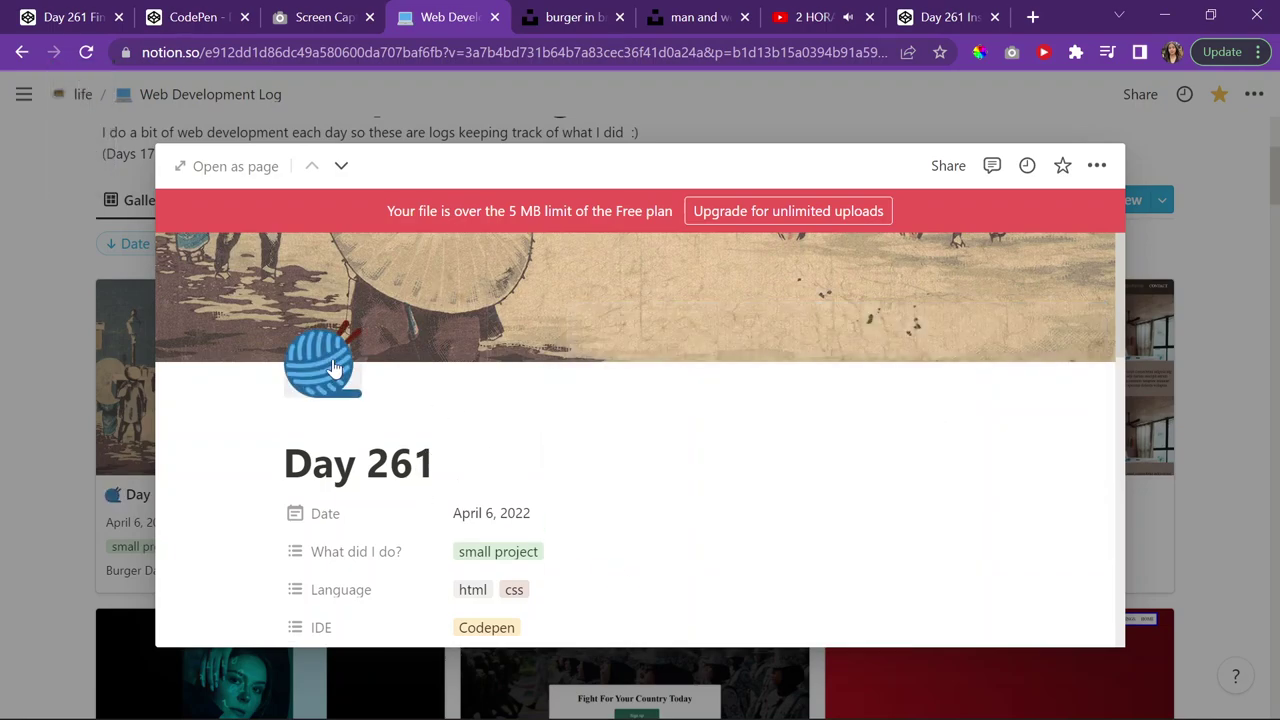
# Try to replace the Day 261 page icon with an uploaded image picked from Quick access
pyautogui.click(335, 368)
pyautogui.click(214, 380)
pyautogui.click(306, 440)
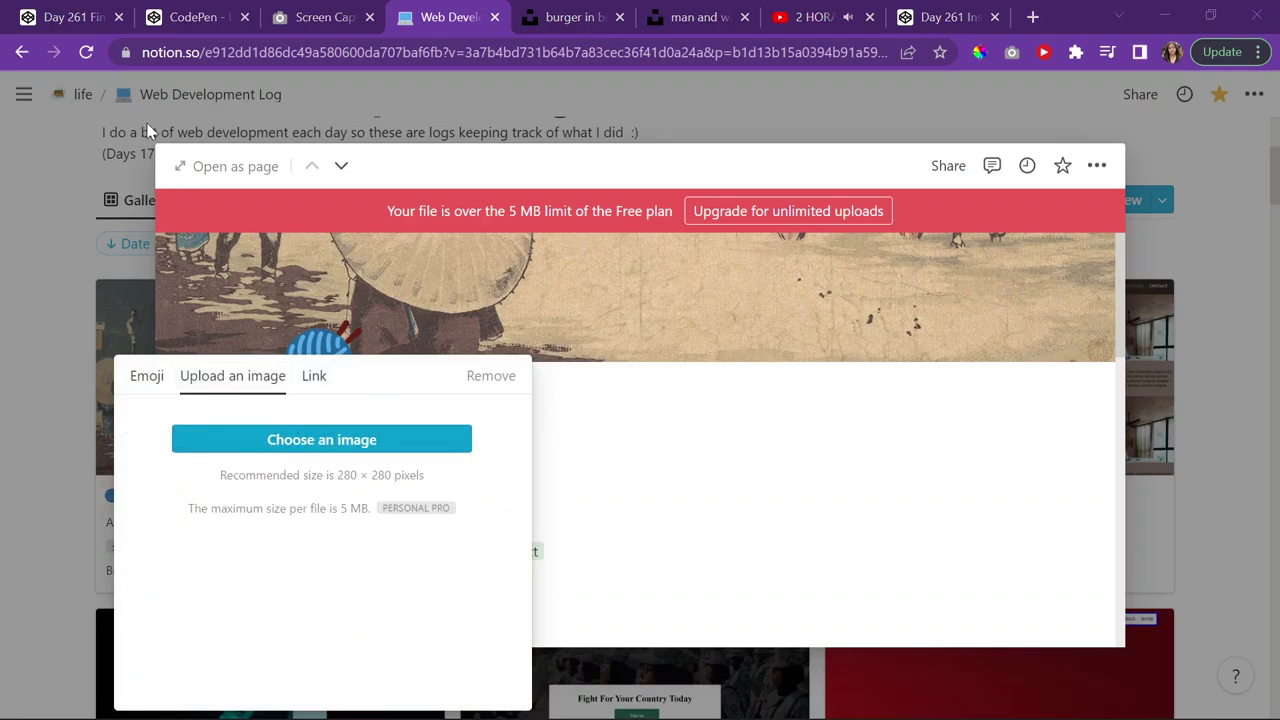
pyautogui.scroll(5, 49, 177)
pyautogui.click(89, 138)
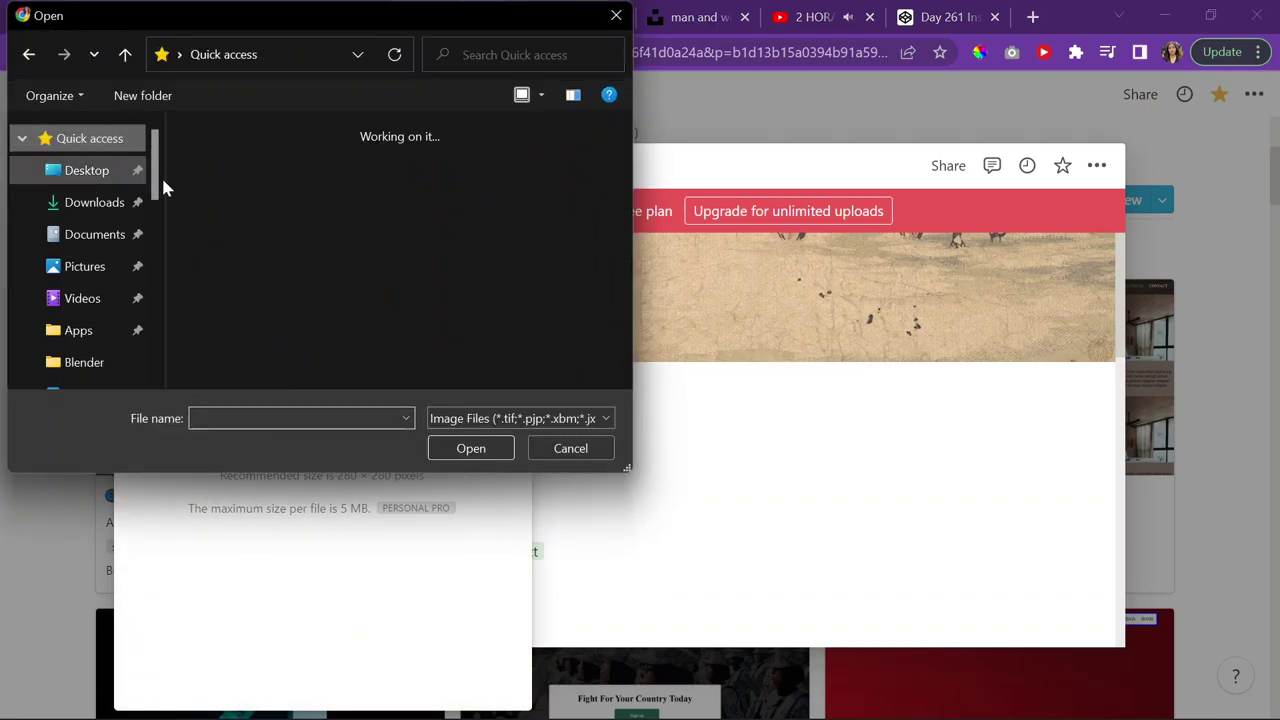
pyautogui.doubleClick(229, 229)
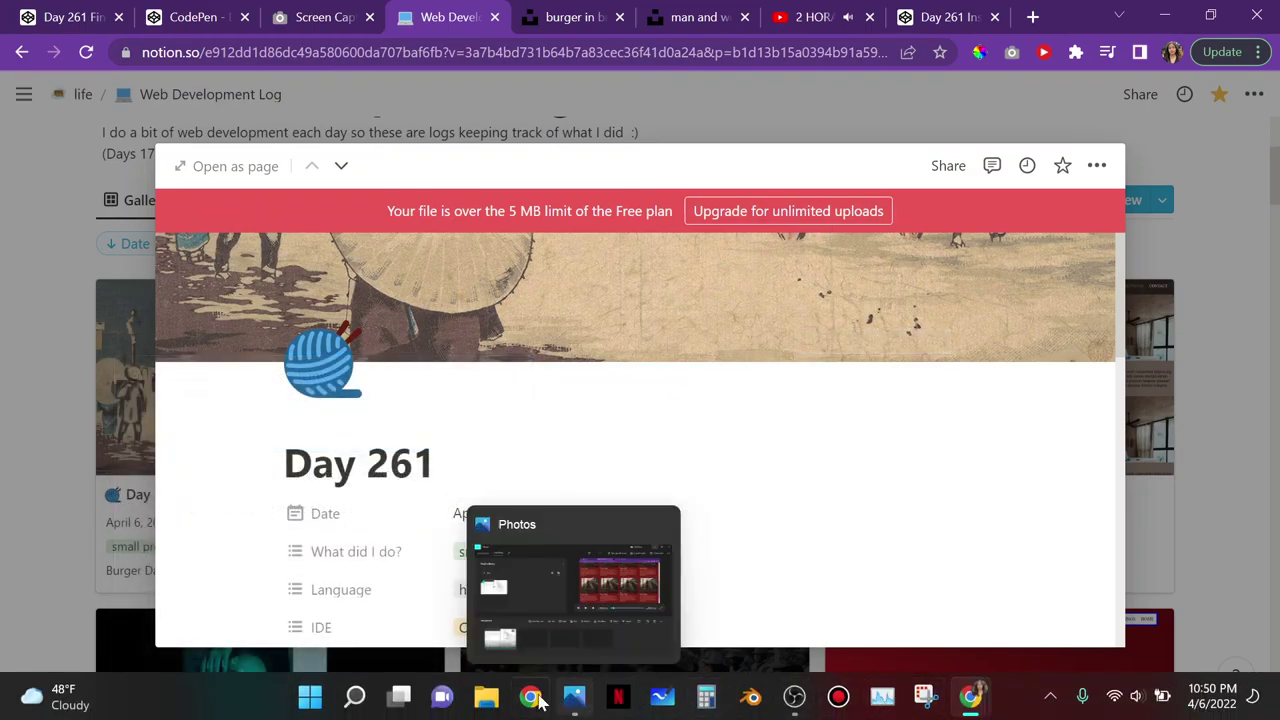
# Switch to File Explorer and reopen the original Burger Dash page capture with the Snipping Tool
pyautogui.click(500, 697)
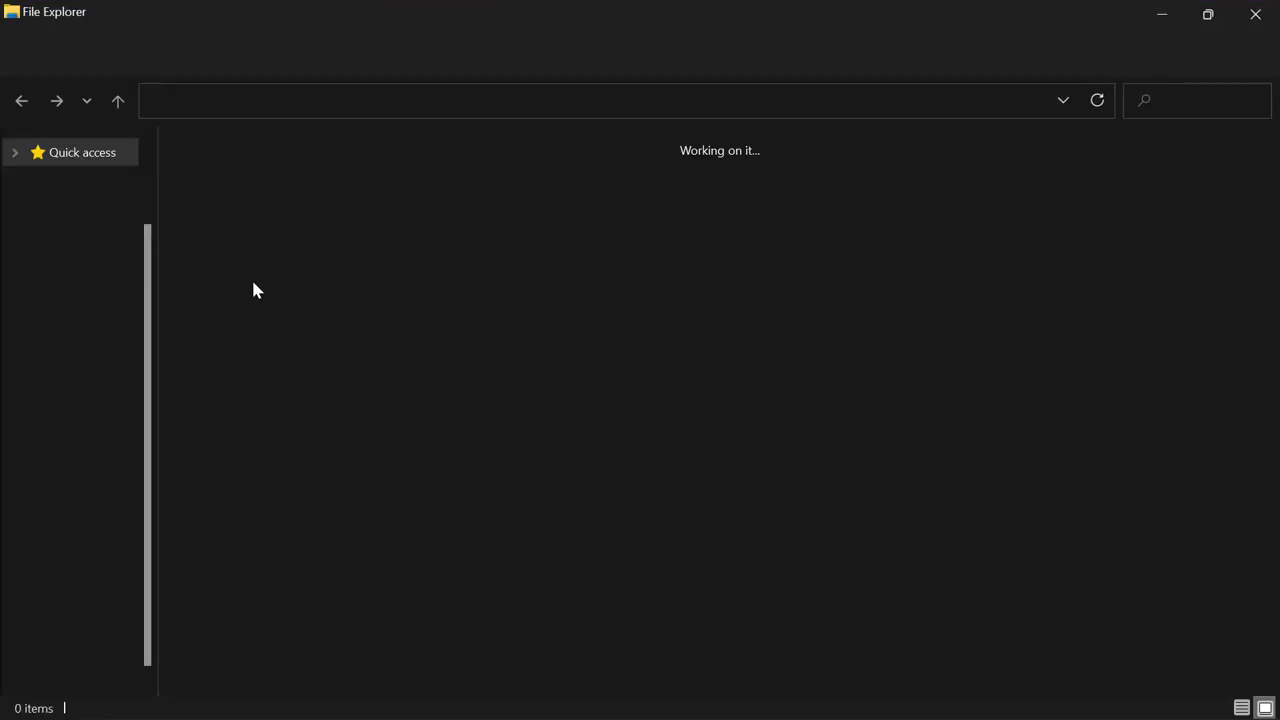
pyautogui.click(245, 345)
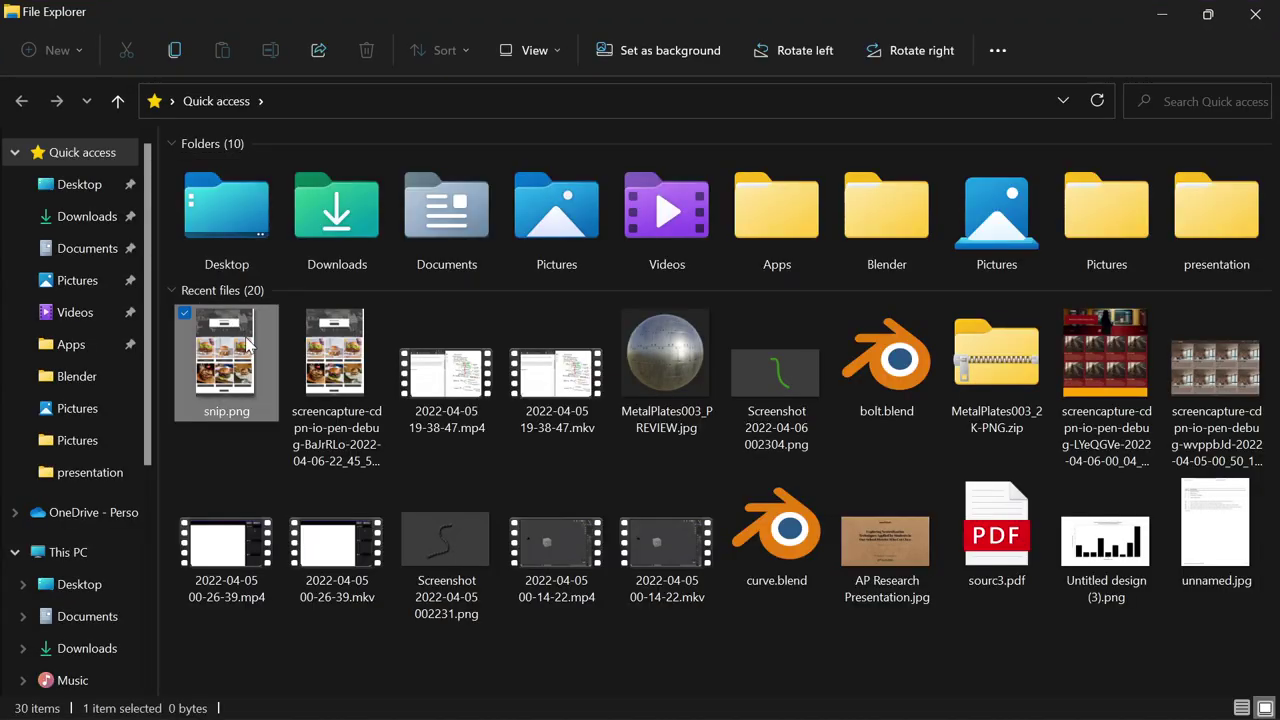
pyautogui.rightClick(348, 340)
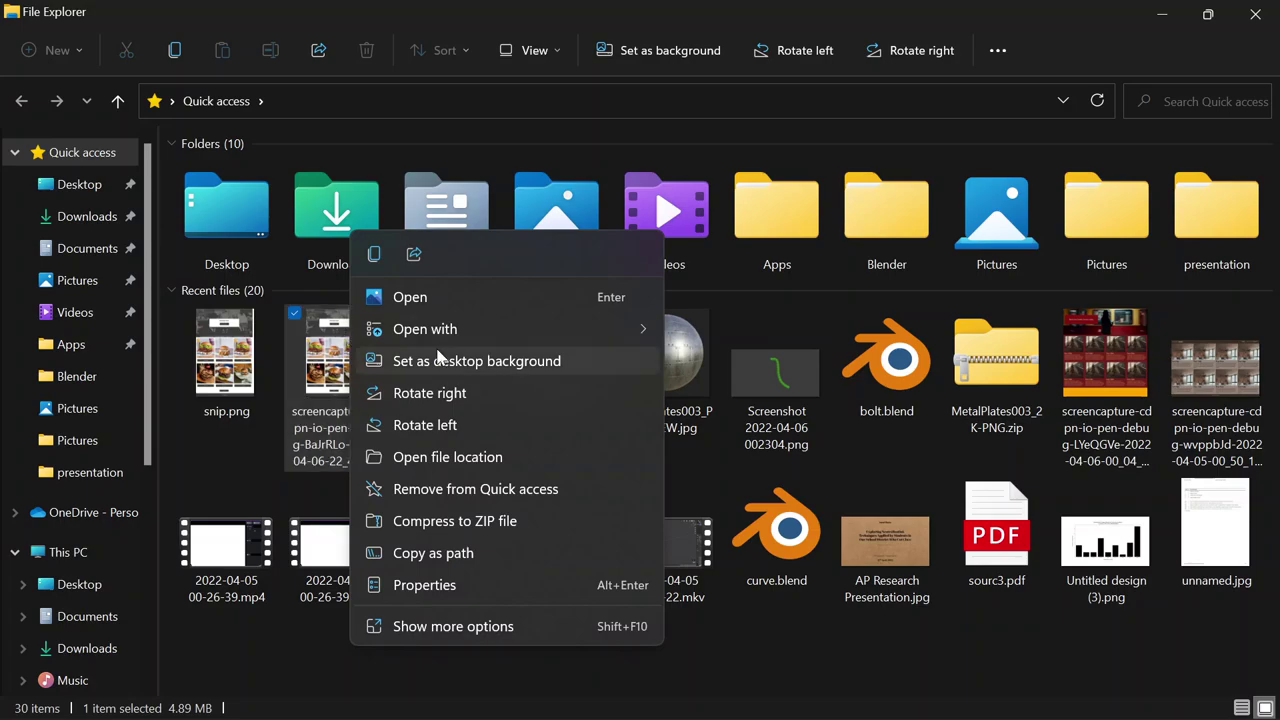
pyautogui.moveTo(600, 329)
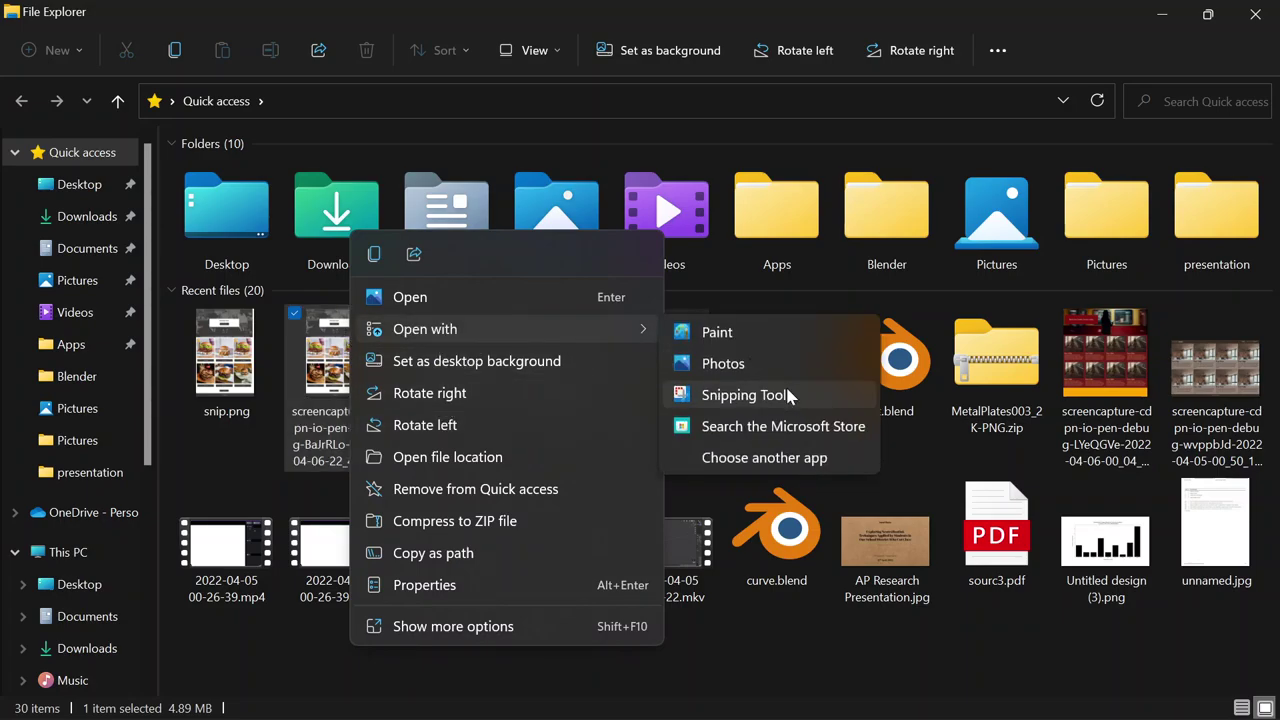
pyautogui.click(788, 398)
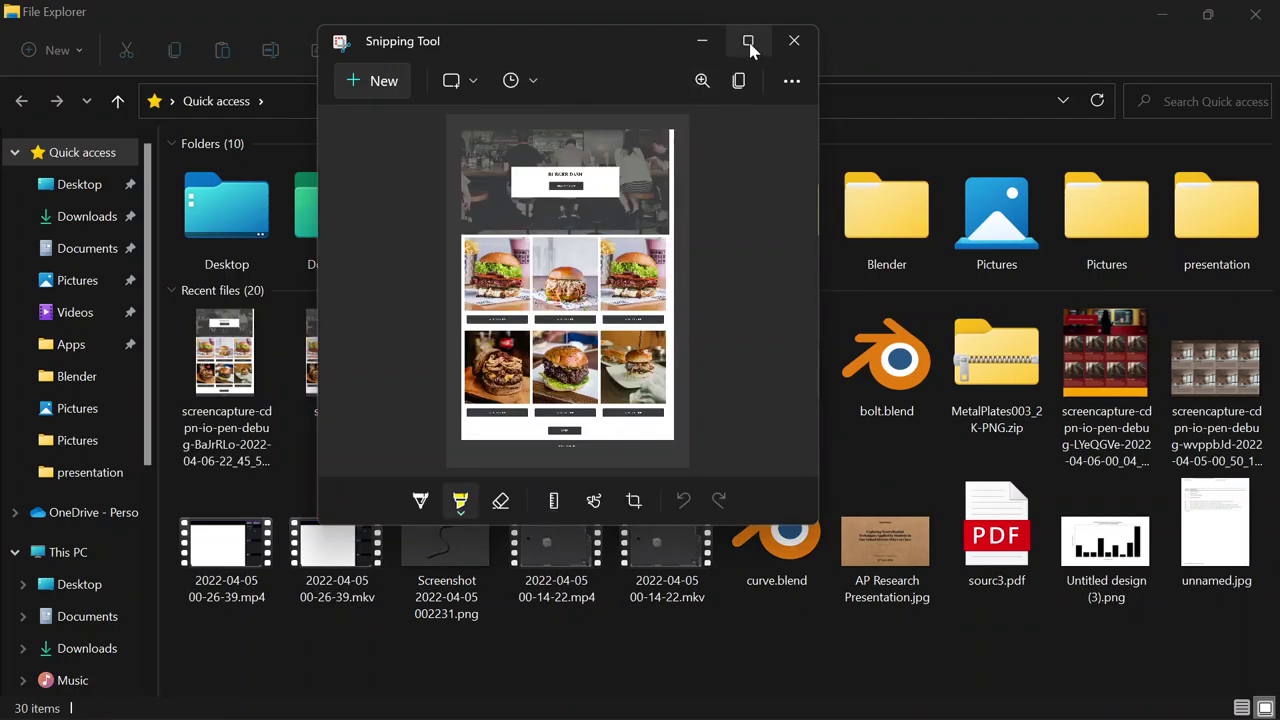
pyautogui.click(747, 40)
pyautogui.hotkey('ctrl', 'n')
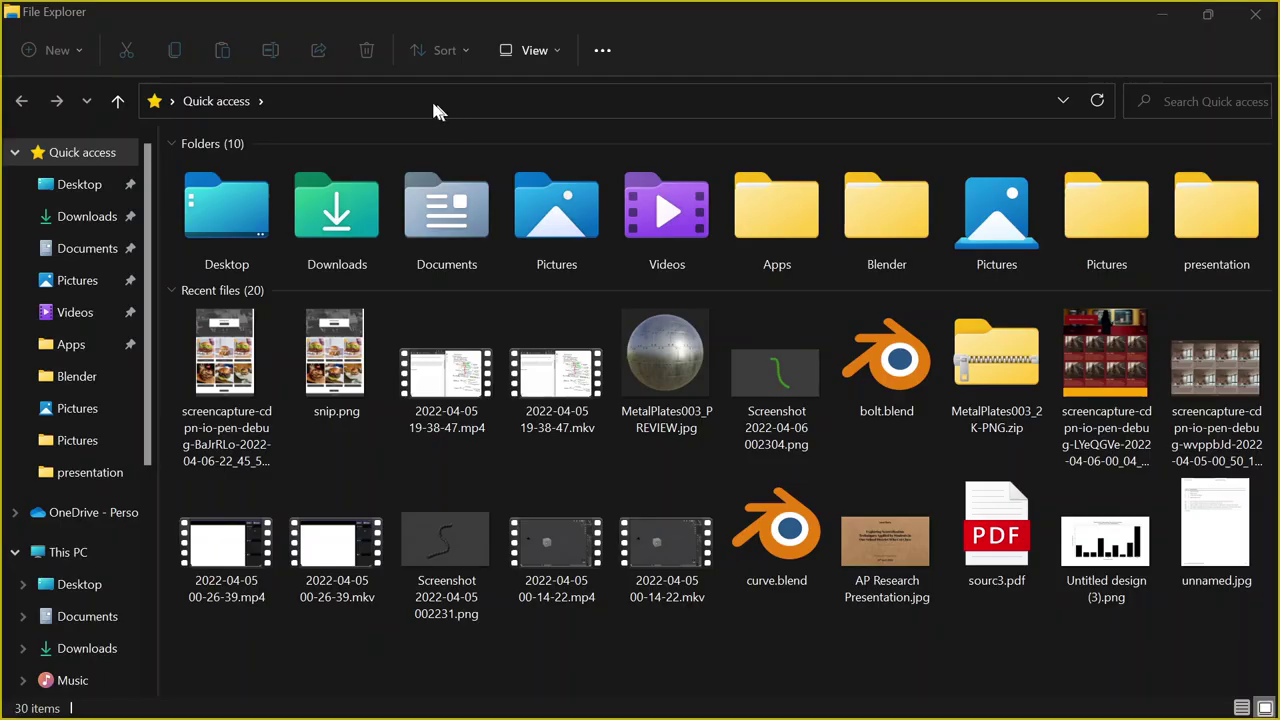
pyautogui.click(731, 40)
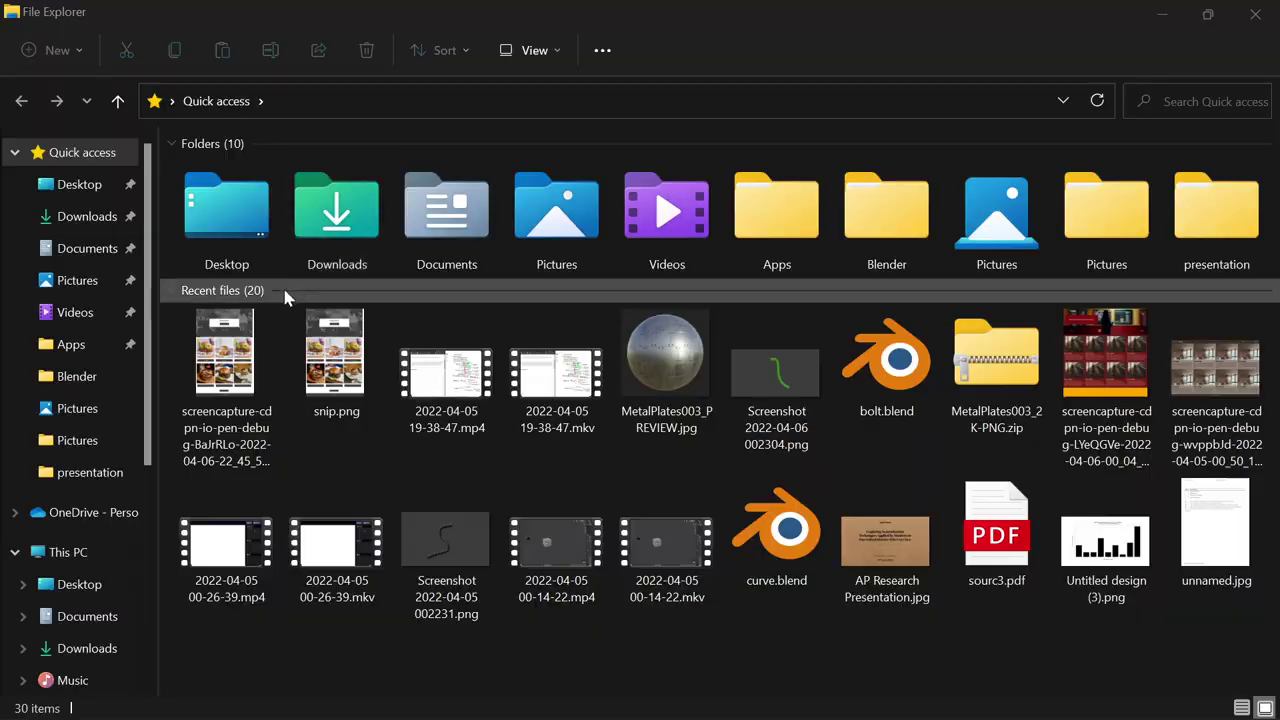
pyautogui.hotkey('ctrl', 'c')
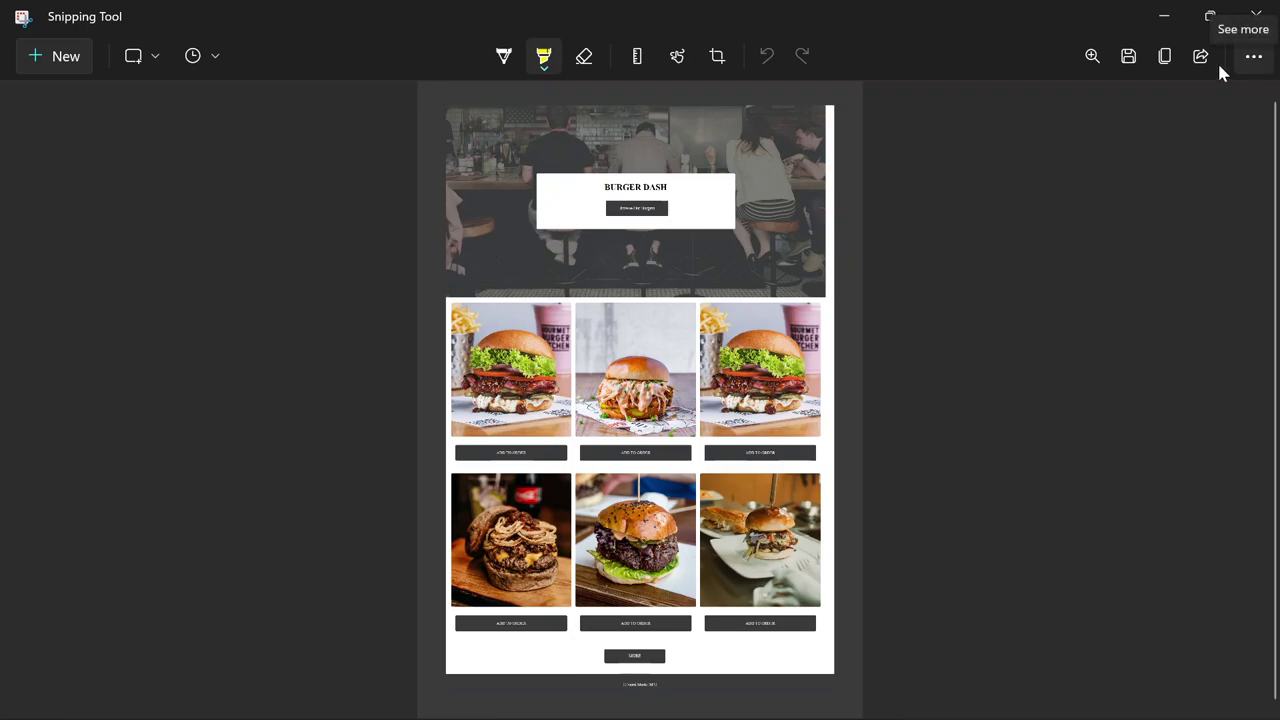
pyautogui.click(156, 56)
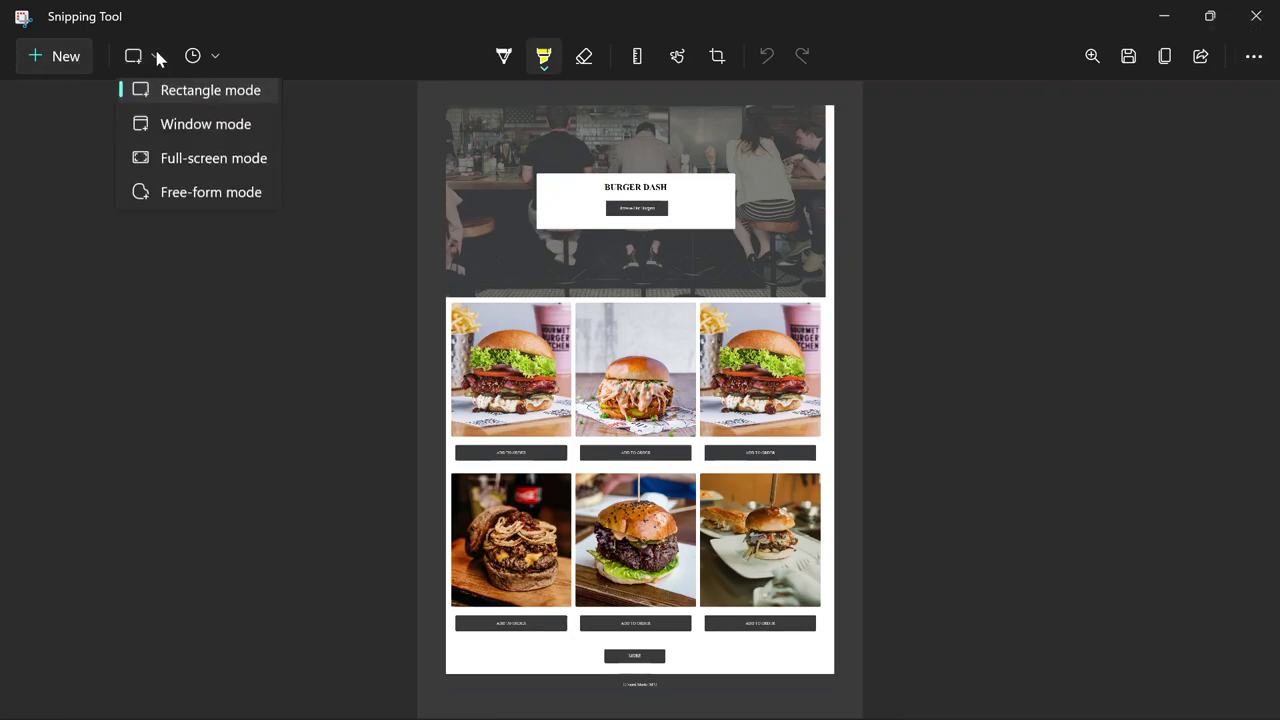
pyautogui.click(182, 96)
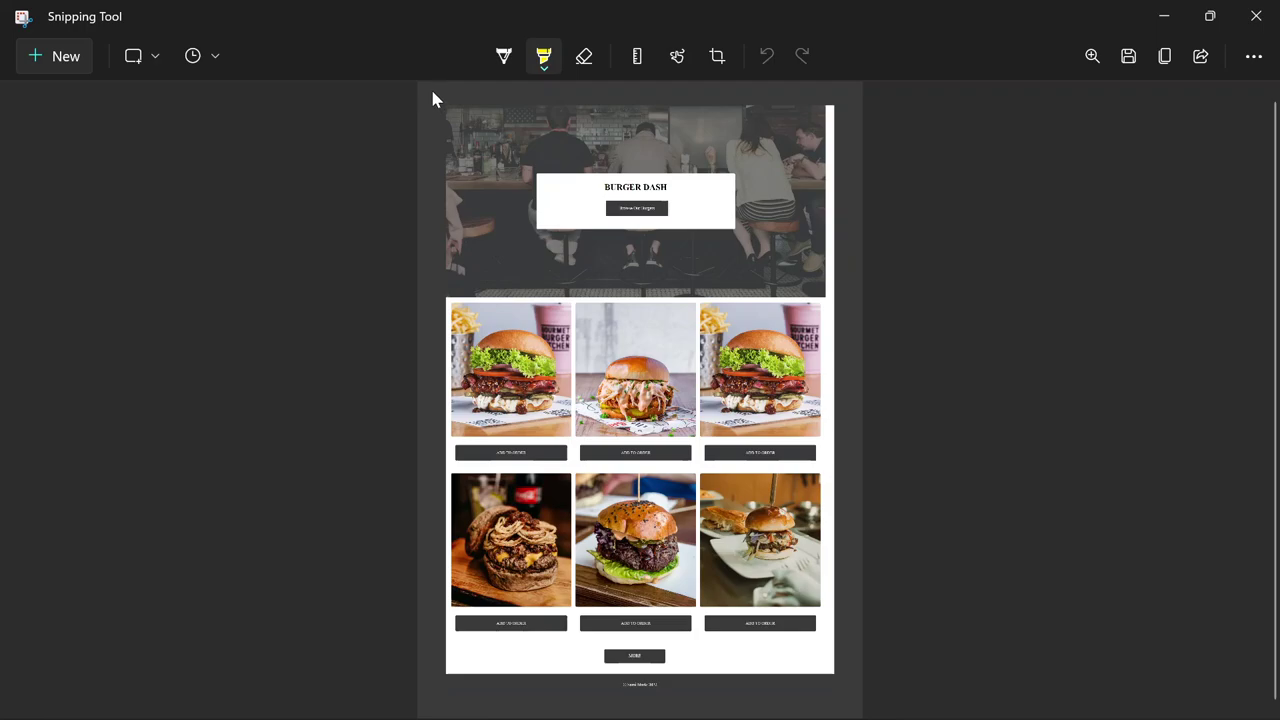
pyautogui.click(555, 187)
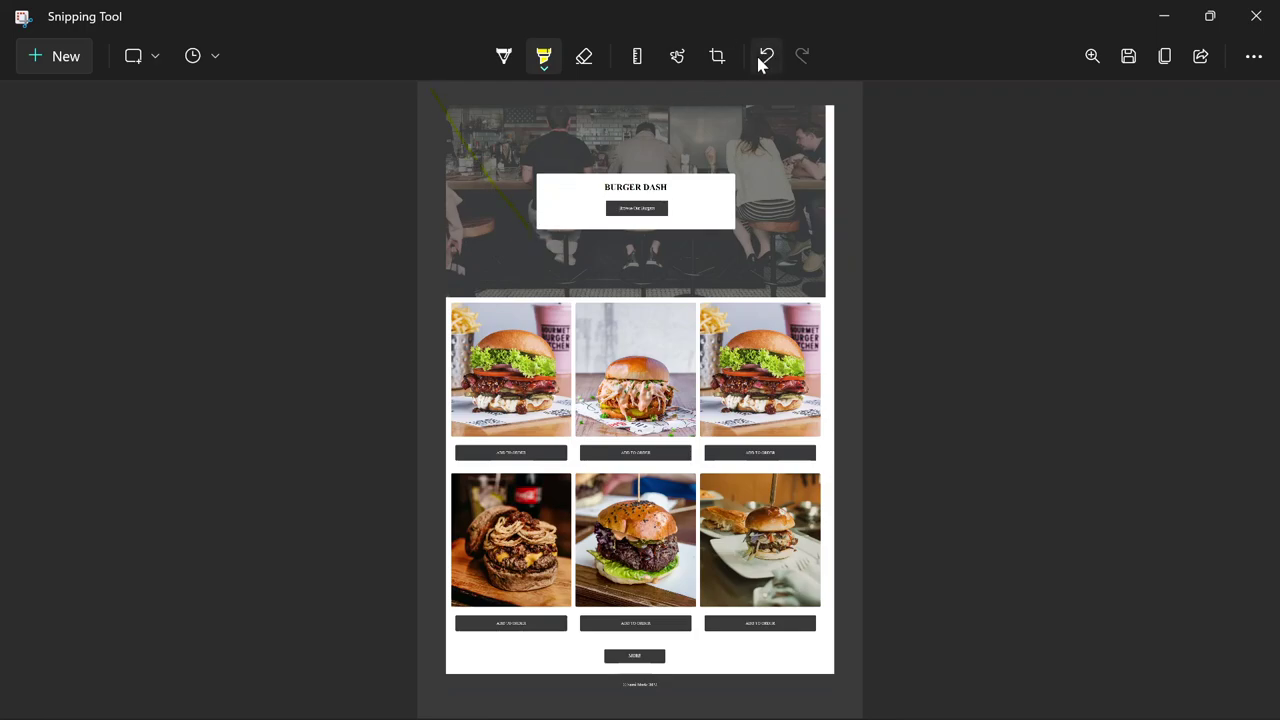
pyautogui.click(766, 55)
pyautogui.hotkey('ctrl', 'y')
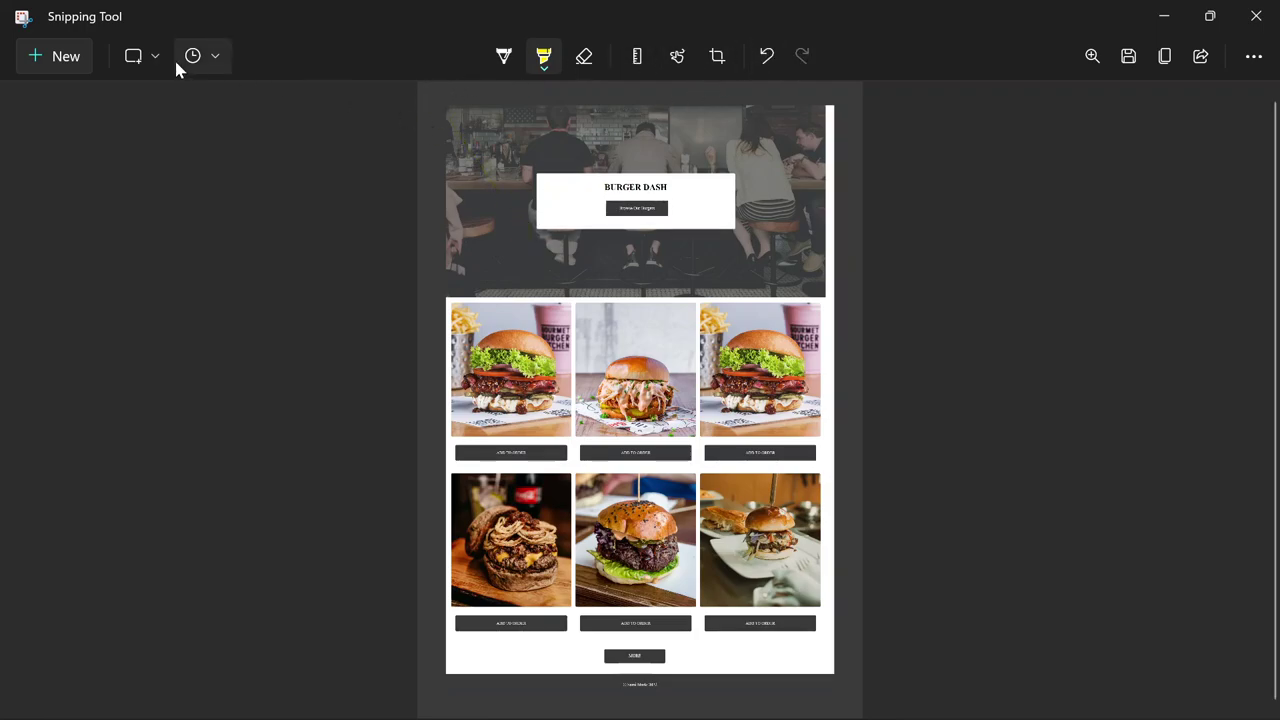
pyautogui.click(66, 57)
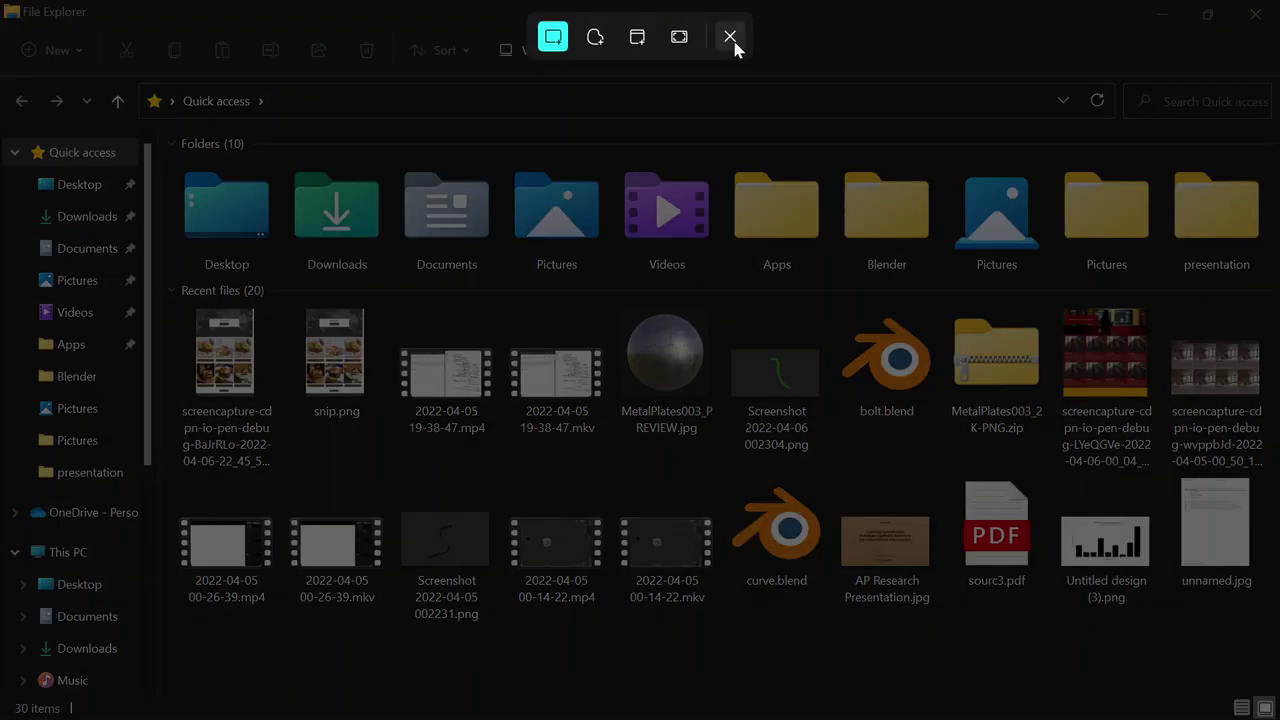
pyautogui.click(730, 37)
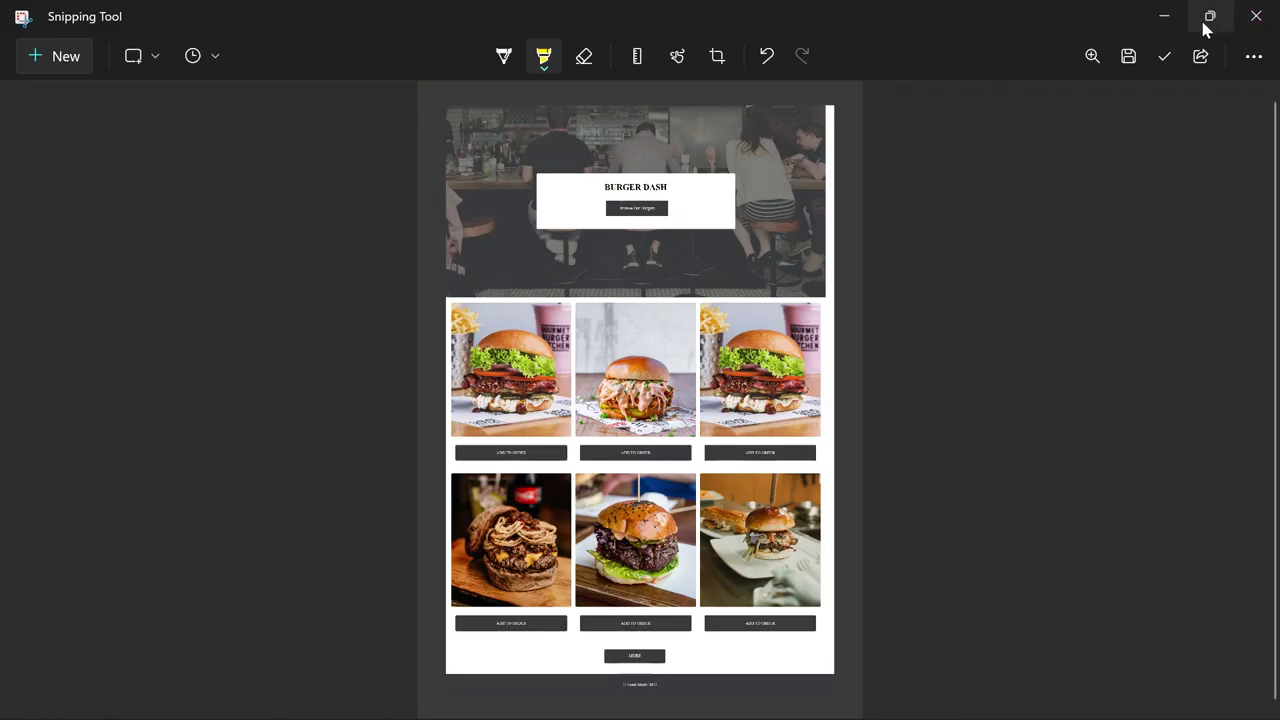
# Close the Snipping Tool and open snip.png from Quick access in Paint
pyautogui.doubleClick(1073, 24)
pyautogui.moveTo(988, 152); pyautogui.dragTo(785, 150)
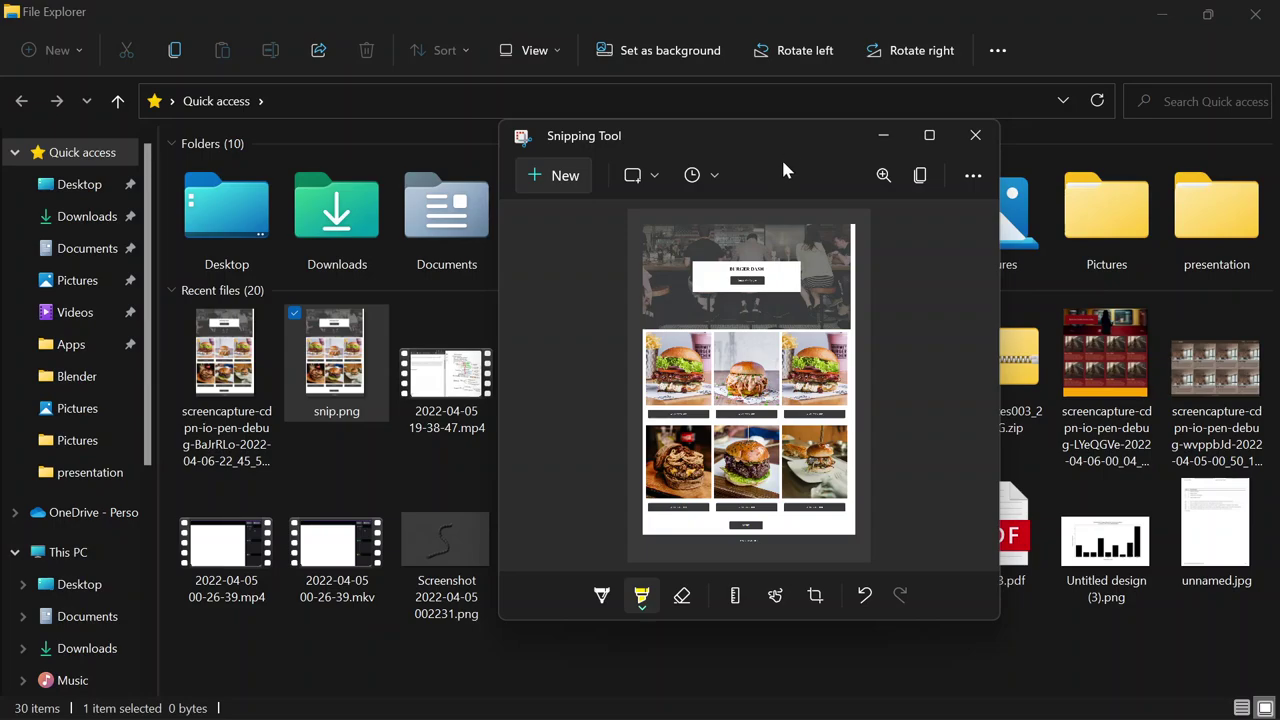
pyautogui.click(940, 134)
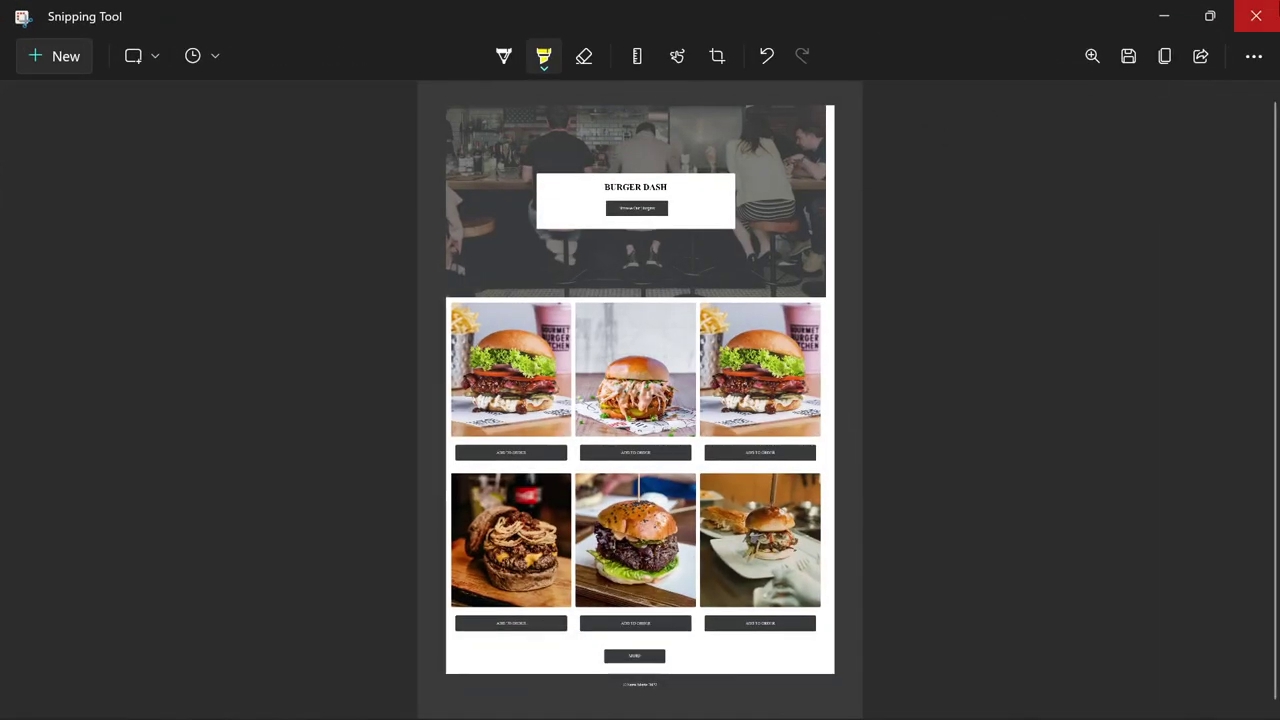
pyautogui.click(1256, 16)
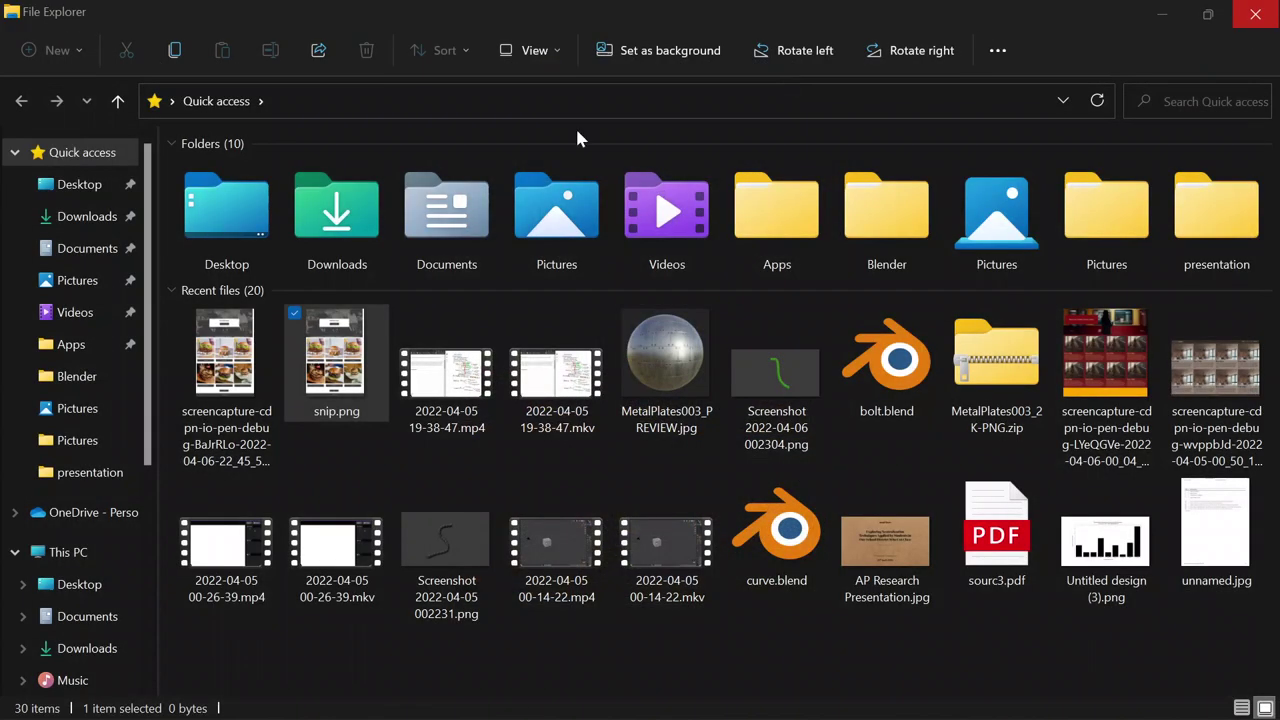
pyautogui.rightClick(342, 344)
pyautogui.moveTo(461, 321)
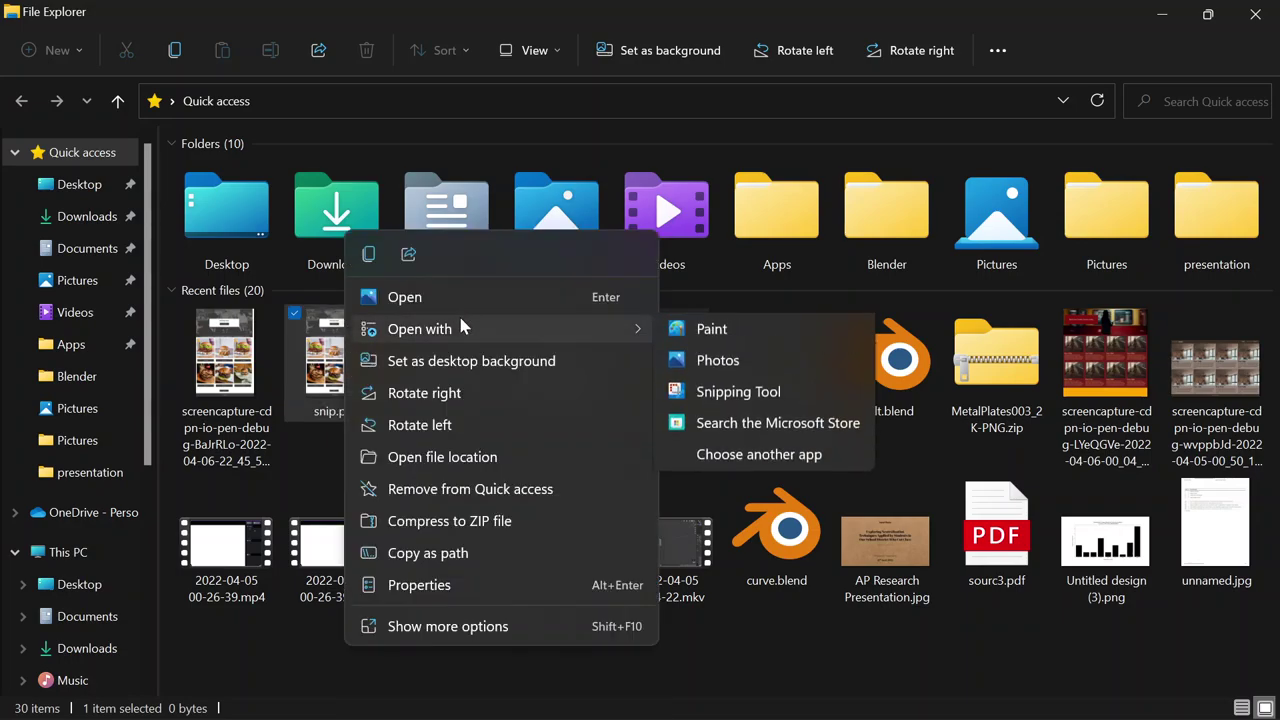
pyautogui.click(814, 331)
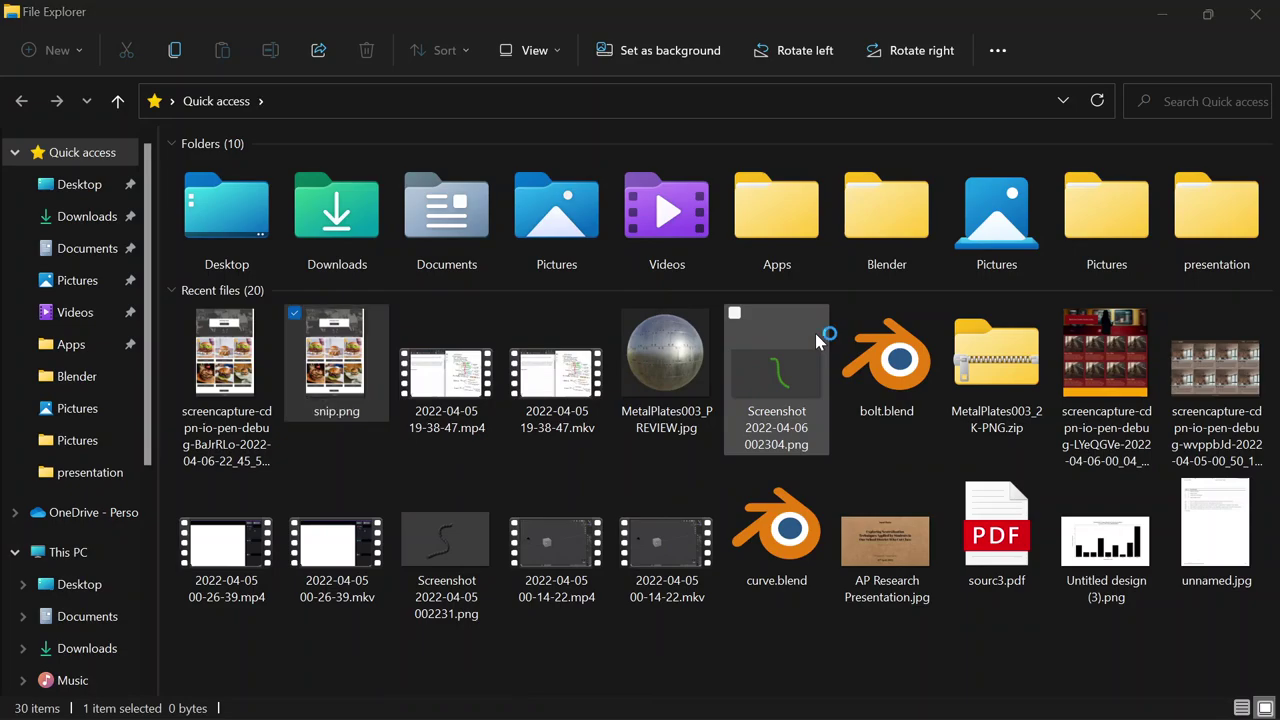
pyautogui.scroll(-15, 670, 319)
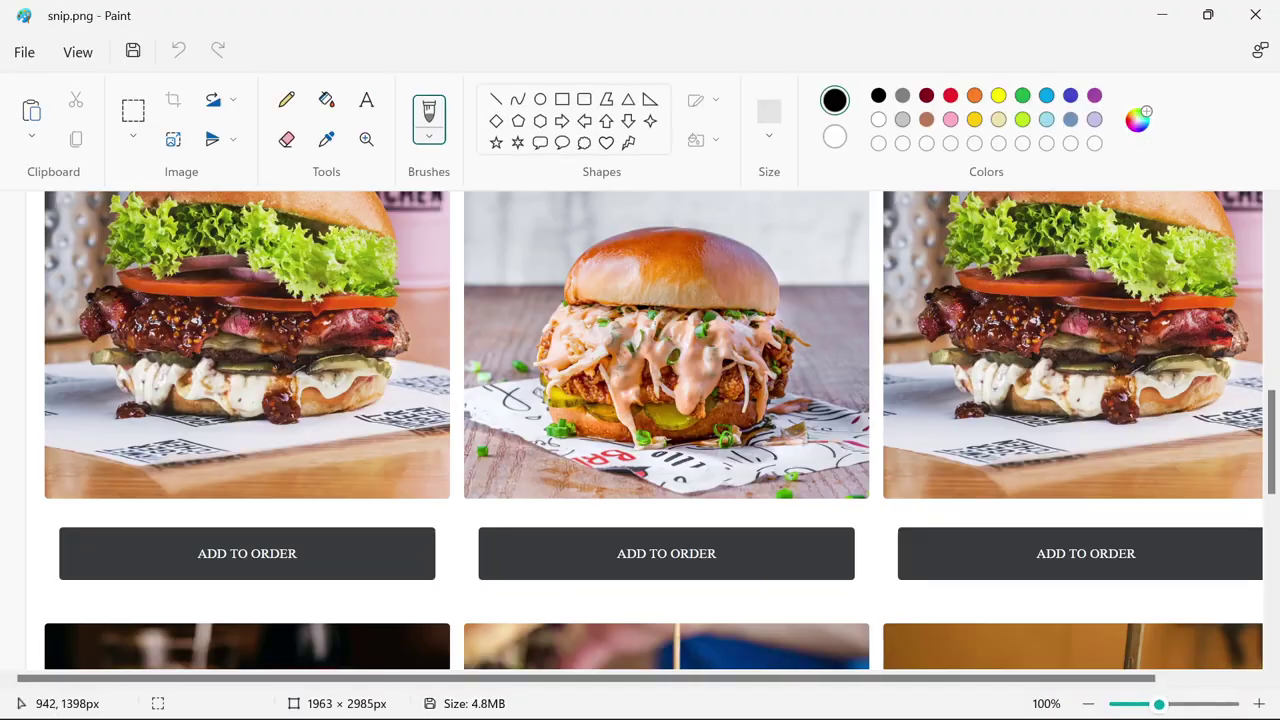
pyautogui.scroll(7, 480, 320)
pyautogui.scroll(10, 611, 328)
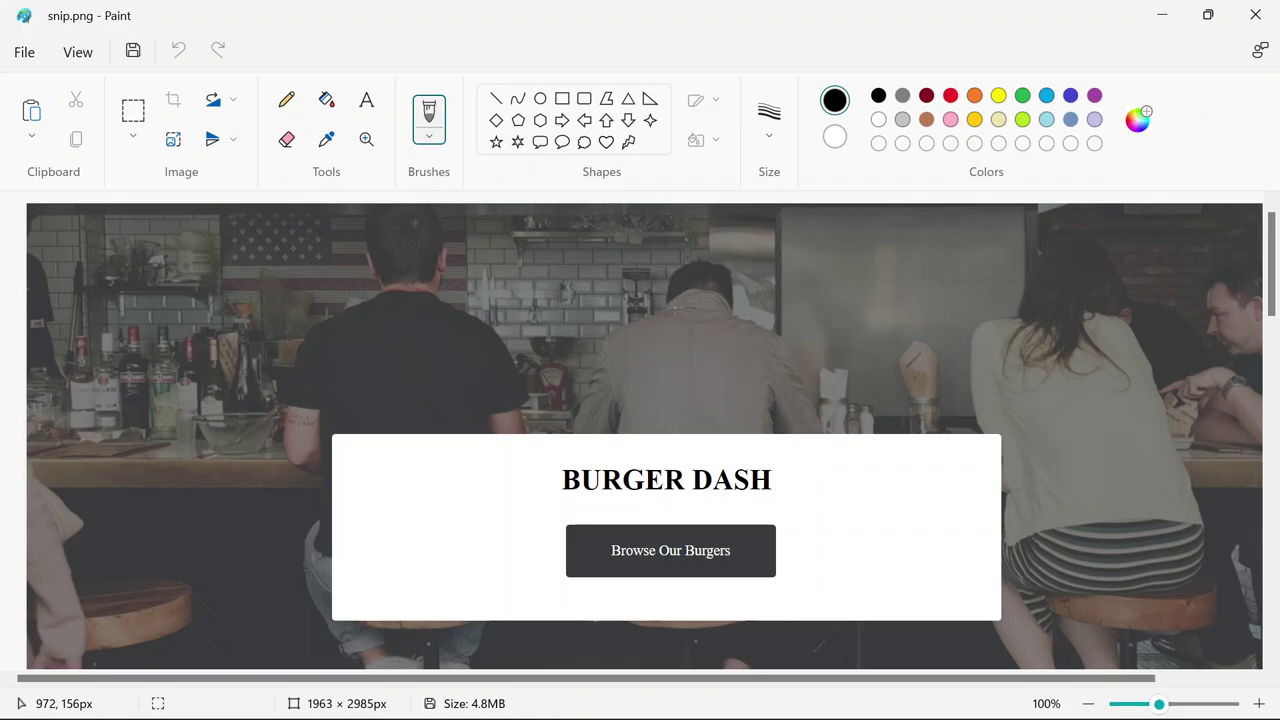
pyautogui.scroll(1, 814, 273)
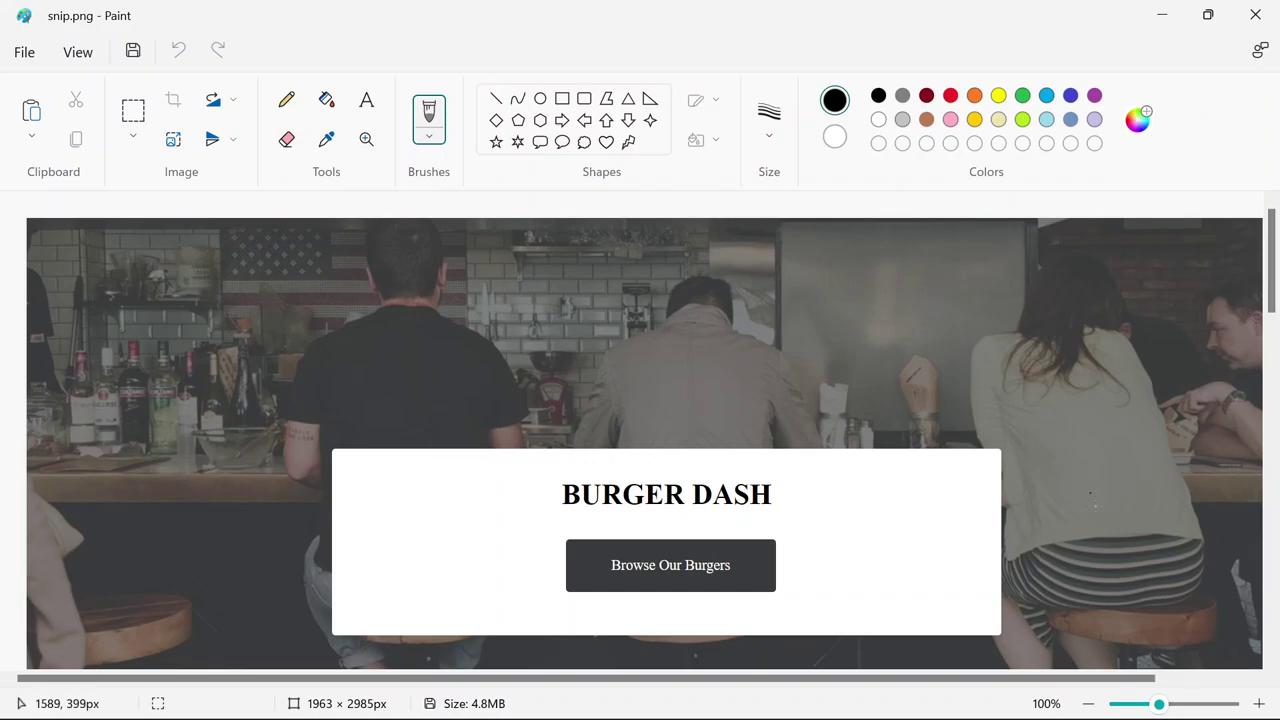
# Save a copy of the screenshot as snip.png in the Pictures folder in PNG format and close Paint
pyautogui.scroll(-10, 1086, 483)
pyautogui.scroll(10, 1160, 450)
pyautogui.click(24, 55)
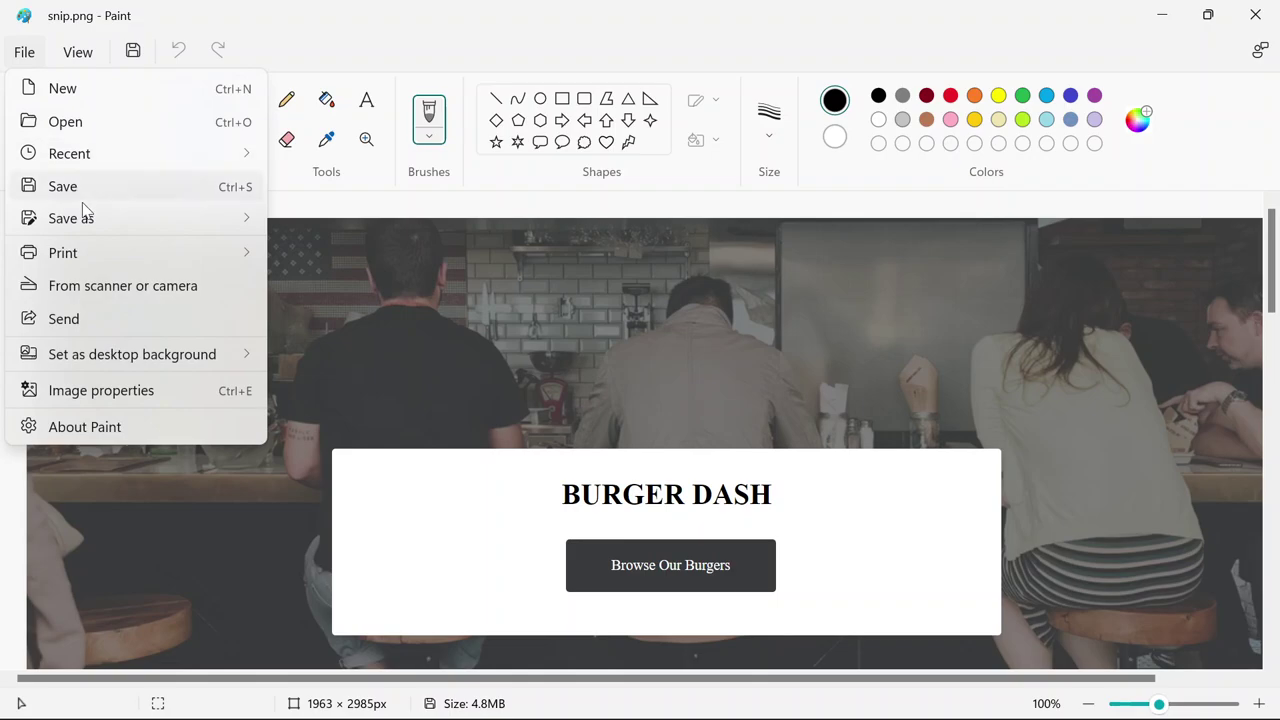
pyautogui.moveTo(138, 231)
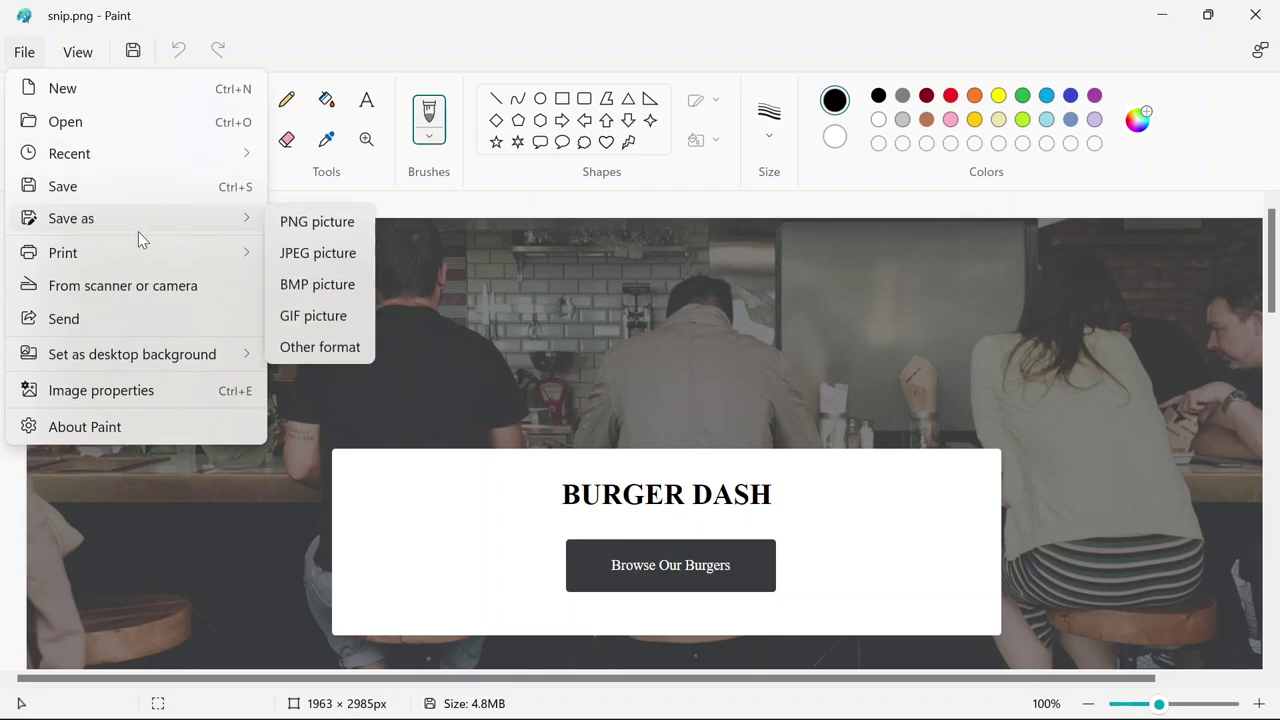
pyautogui.click(318, 253)
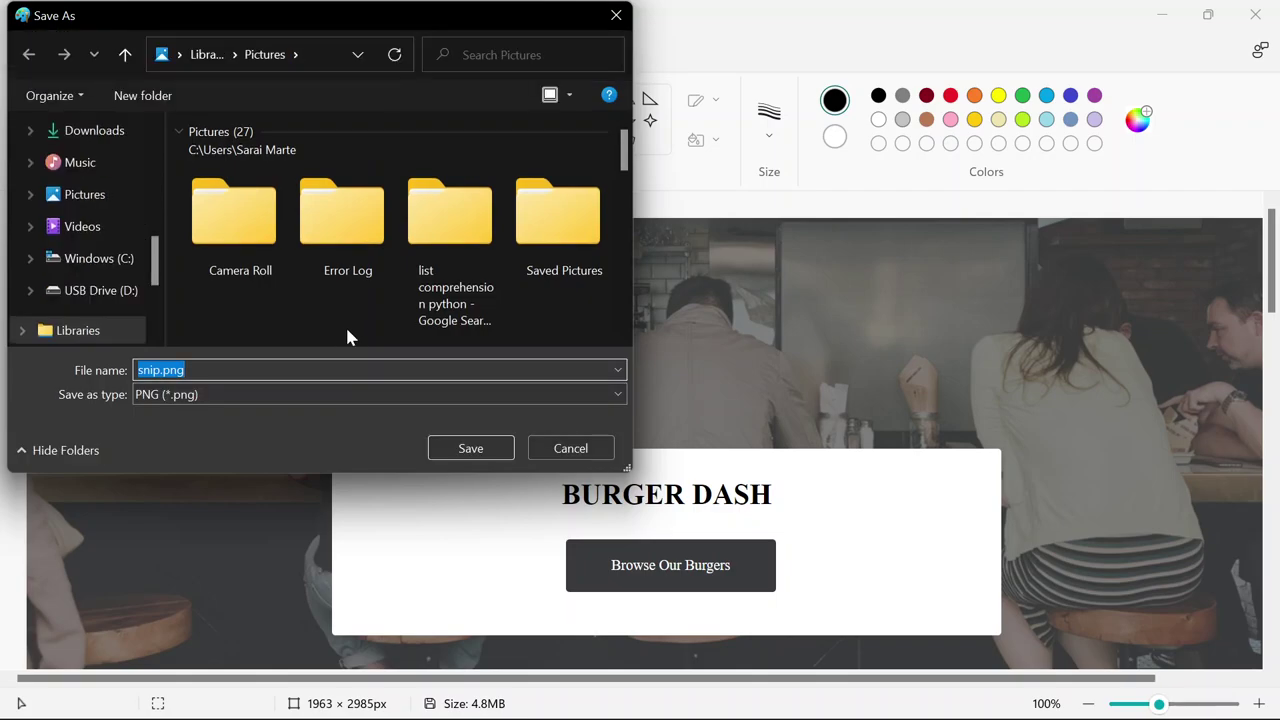
pyautogui.press('Return')
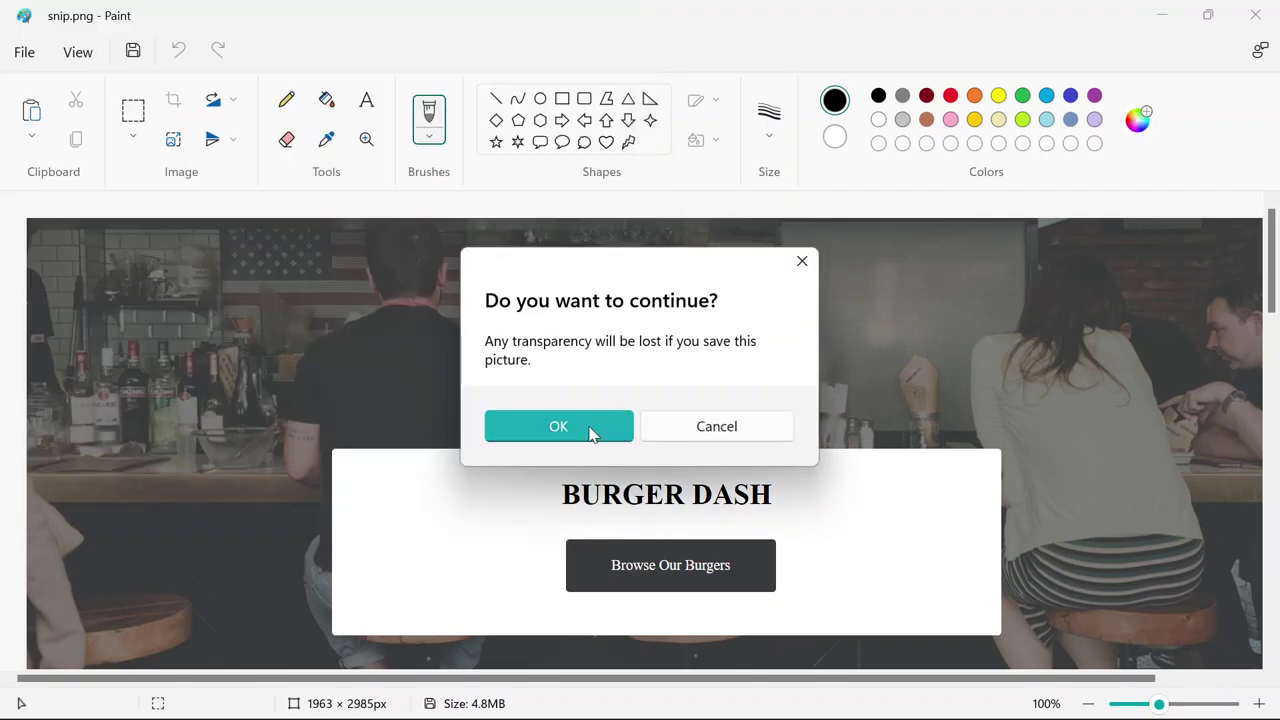
pyautogui.click(591, 430)
pyautogui.scroll(-15, 603, 423)
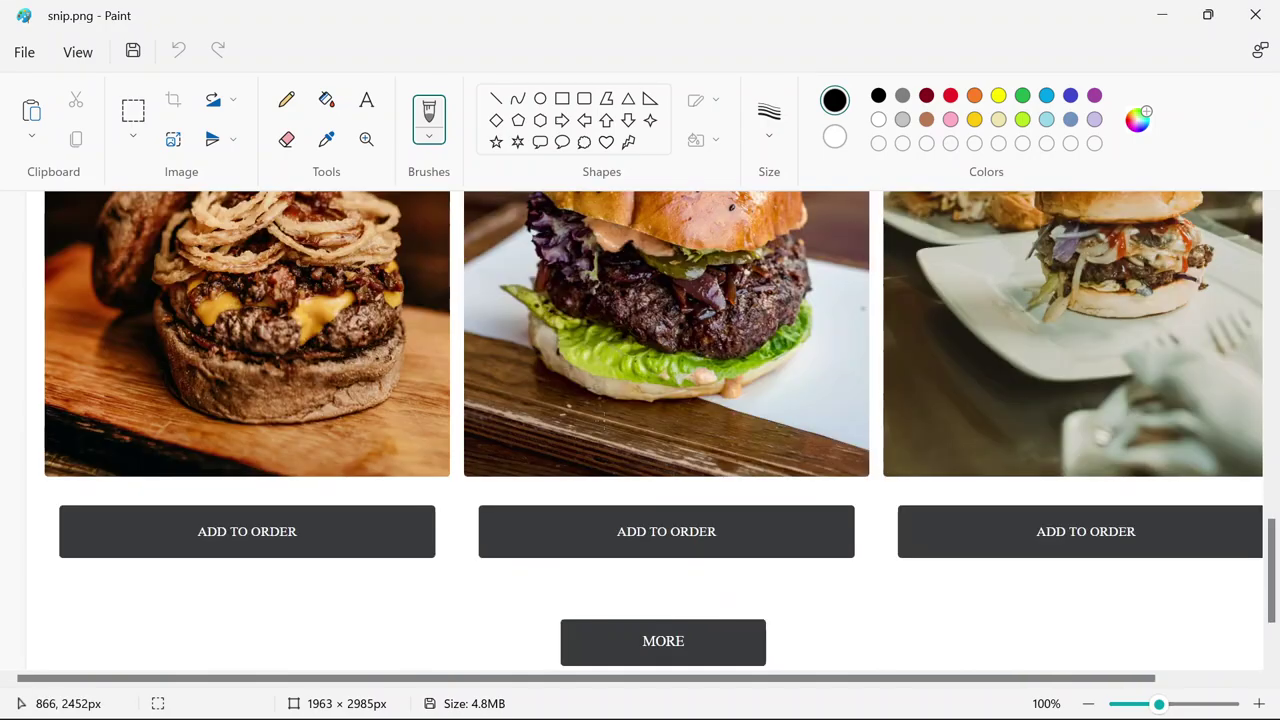
pyautogui.scroll(-5, 640, 430)
pyautogui.click(1255, 15)
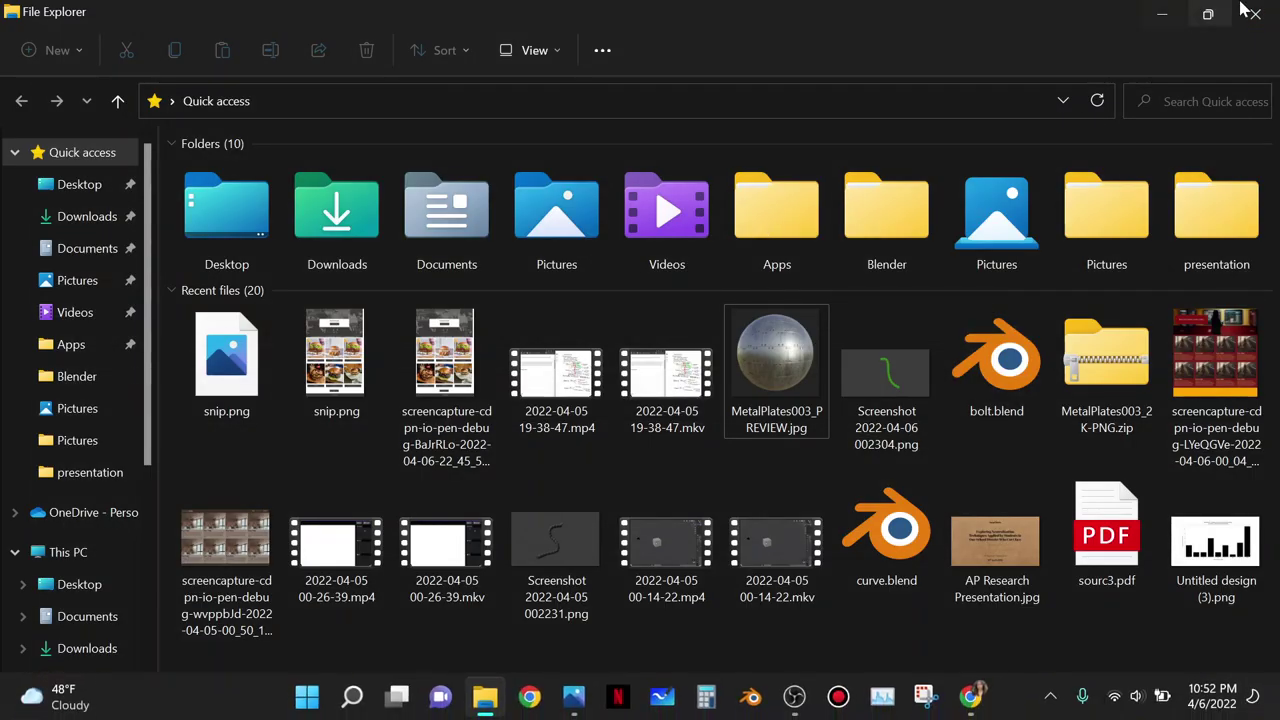
# Switch to Notion in Chrome and try to upload the newly saved snip.png from Quick access as the Day 261 cover
pyautogui.click(970, 696)
pyautogui.click(322, 362)
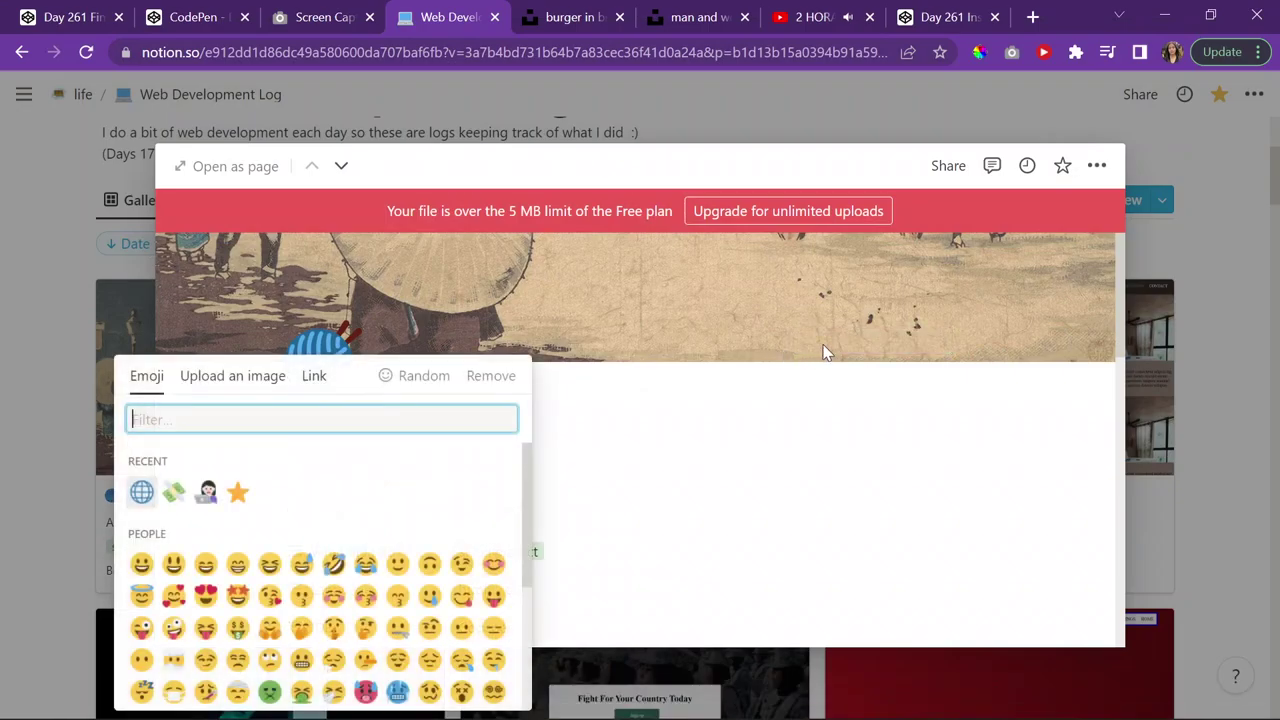
pyautogui.click(826, 351)
pyautogui.click(836, 341)
pyautogui.click(664, 330)
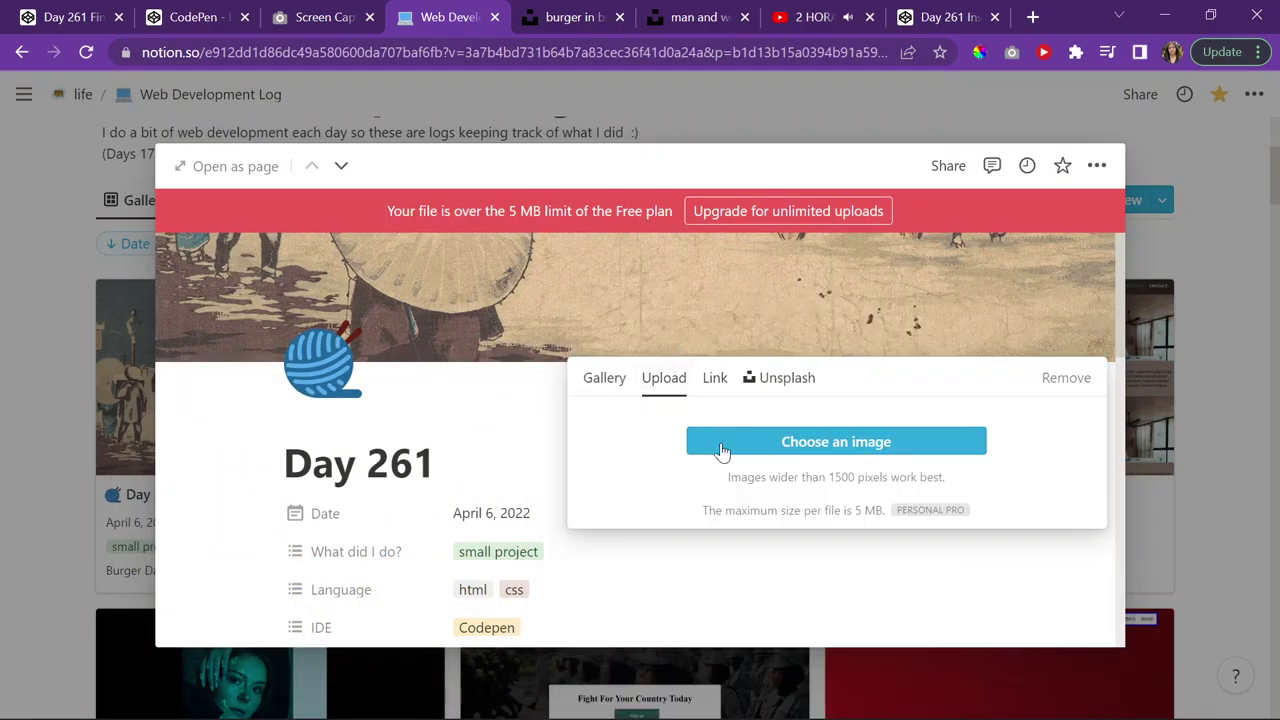
pyautogui.click(723, 445)
pyautogui.scroll(5, 78, 160)
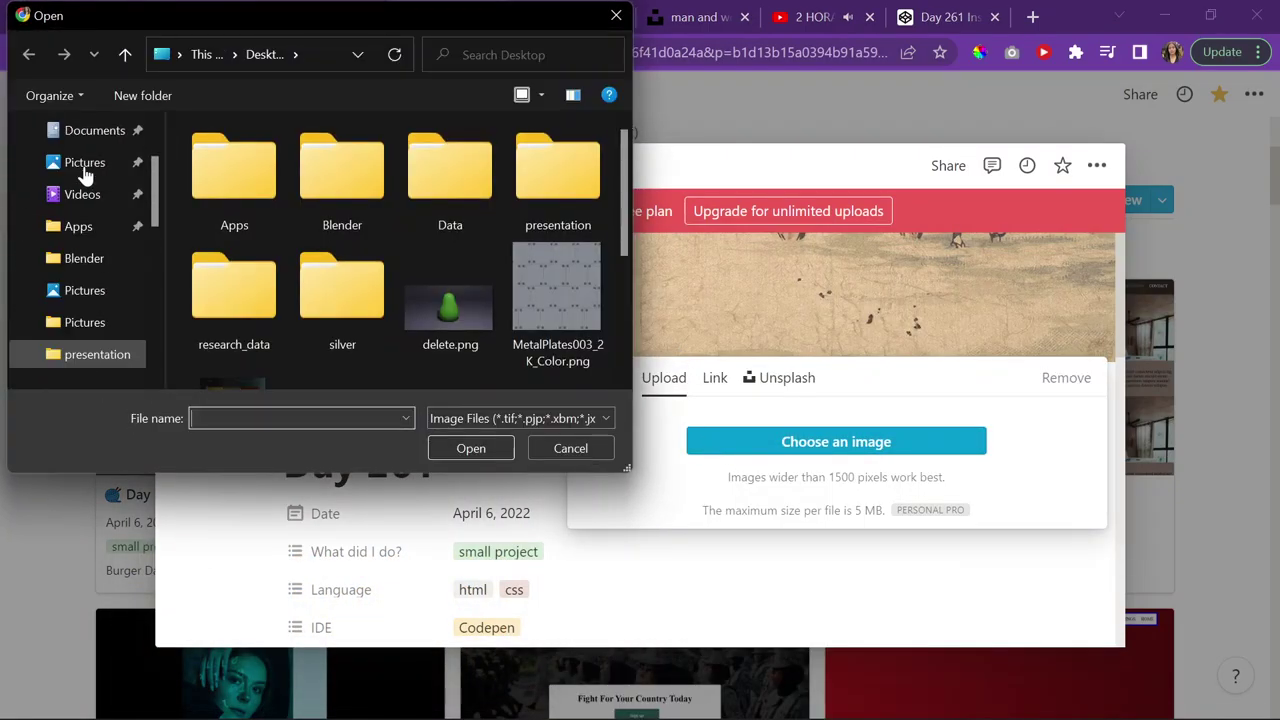
pyautogui.click(72, 136)
pyautogui.doubleClick(236, 200)
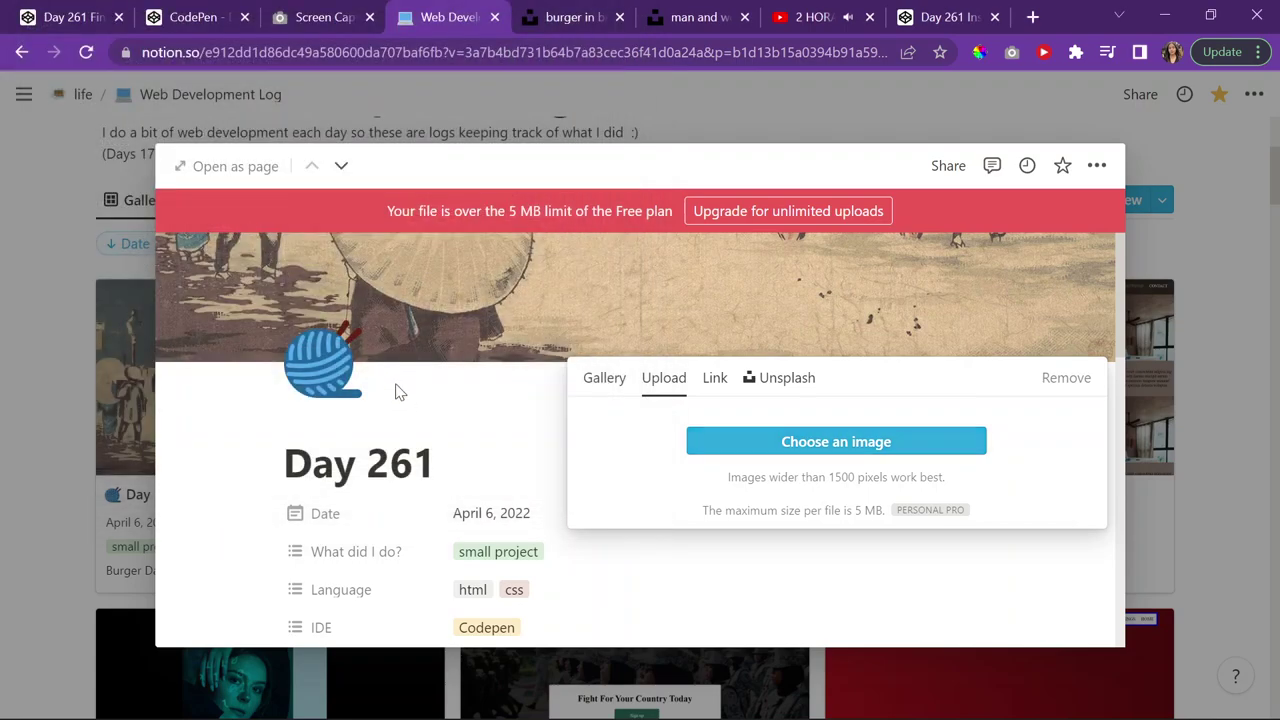
pyautogui.click(497, 415)
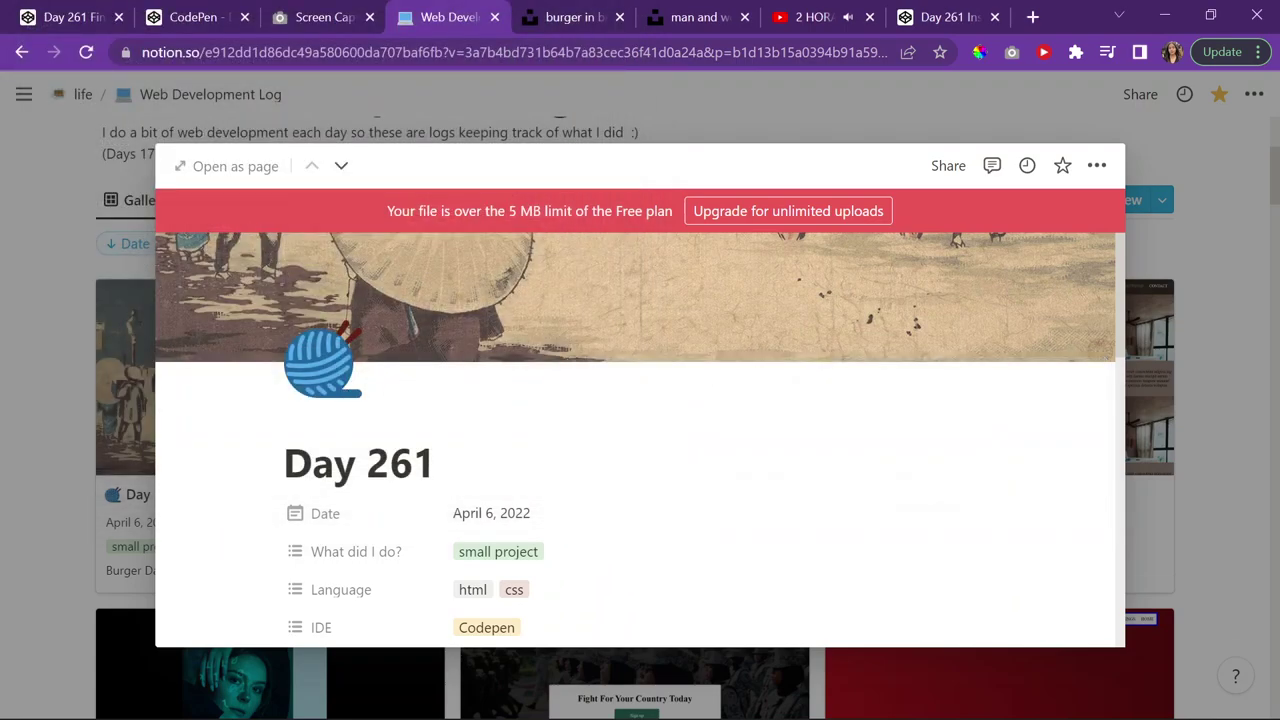
pyautogui.click(580, 705)
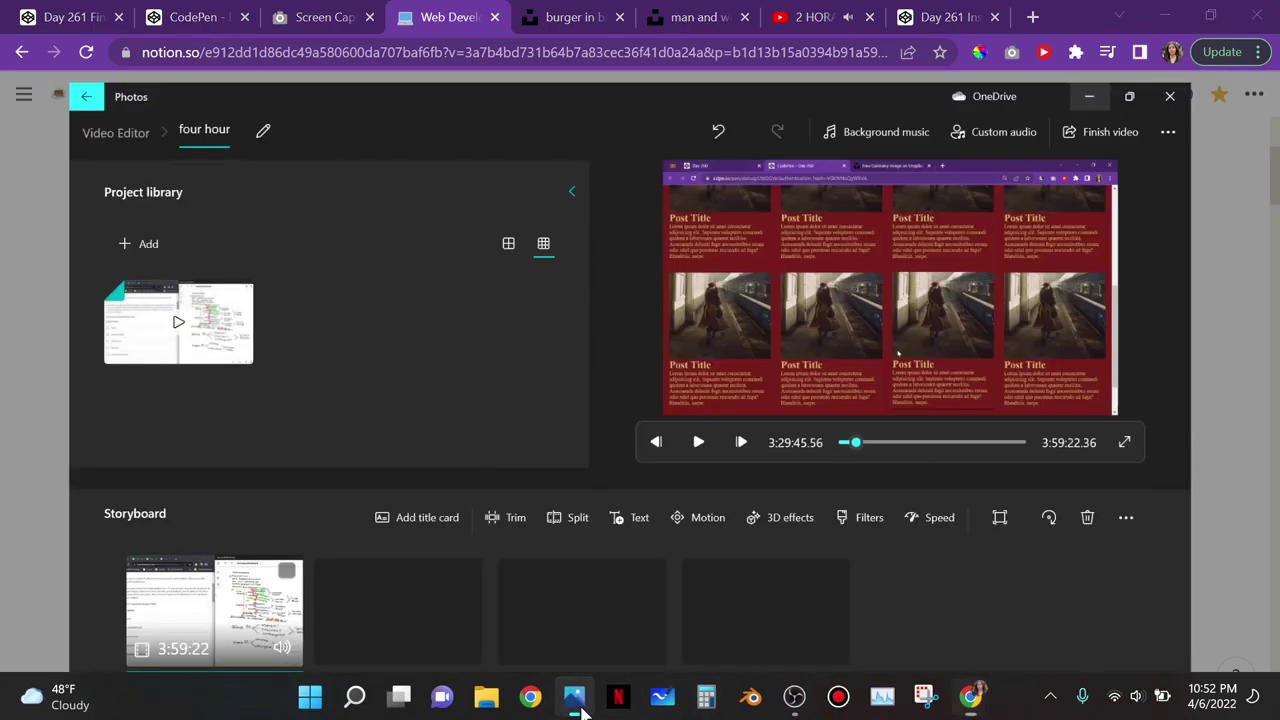
pyautogui.click(1163, 15)
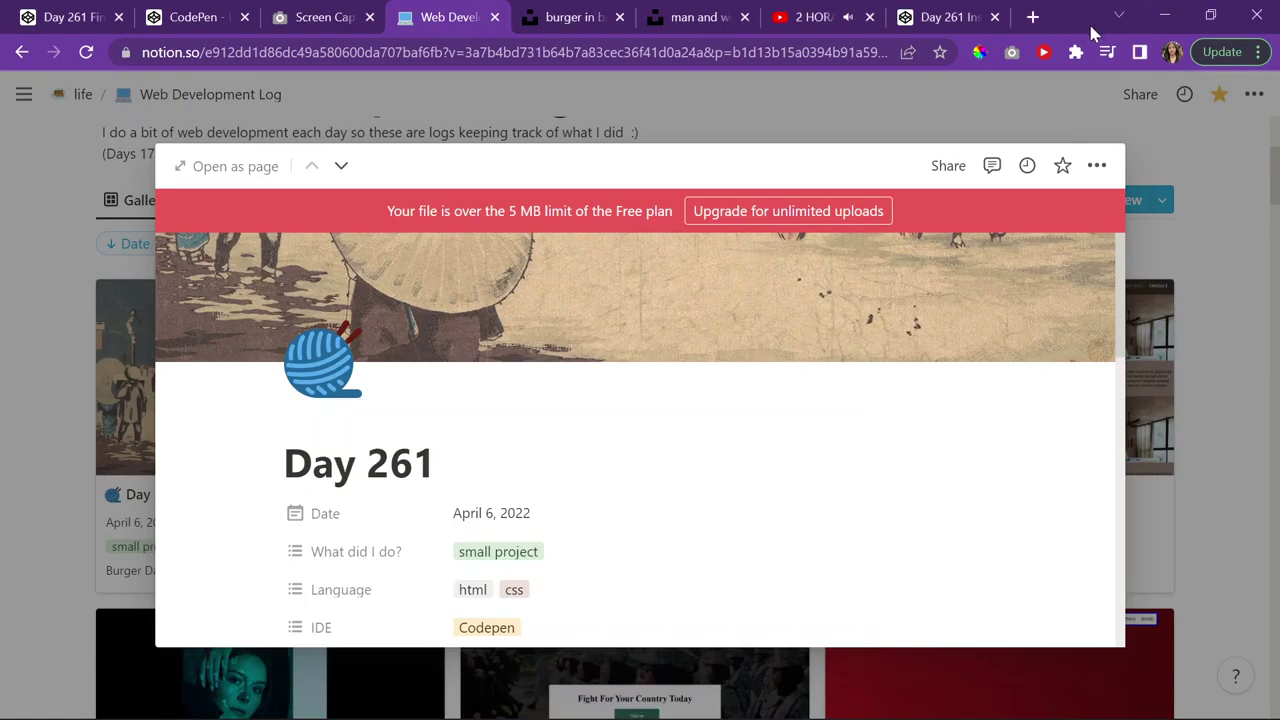
# Open Google Drive in a new browser tab
pyautogui.click(1033, 17)
pyautogui.write('dri')
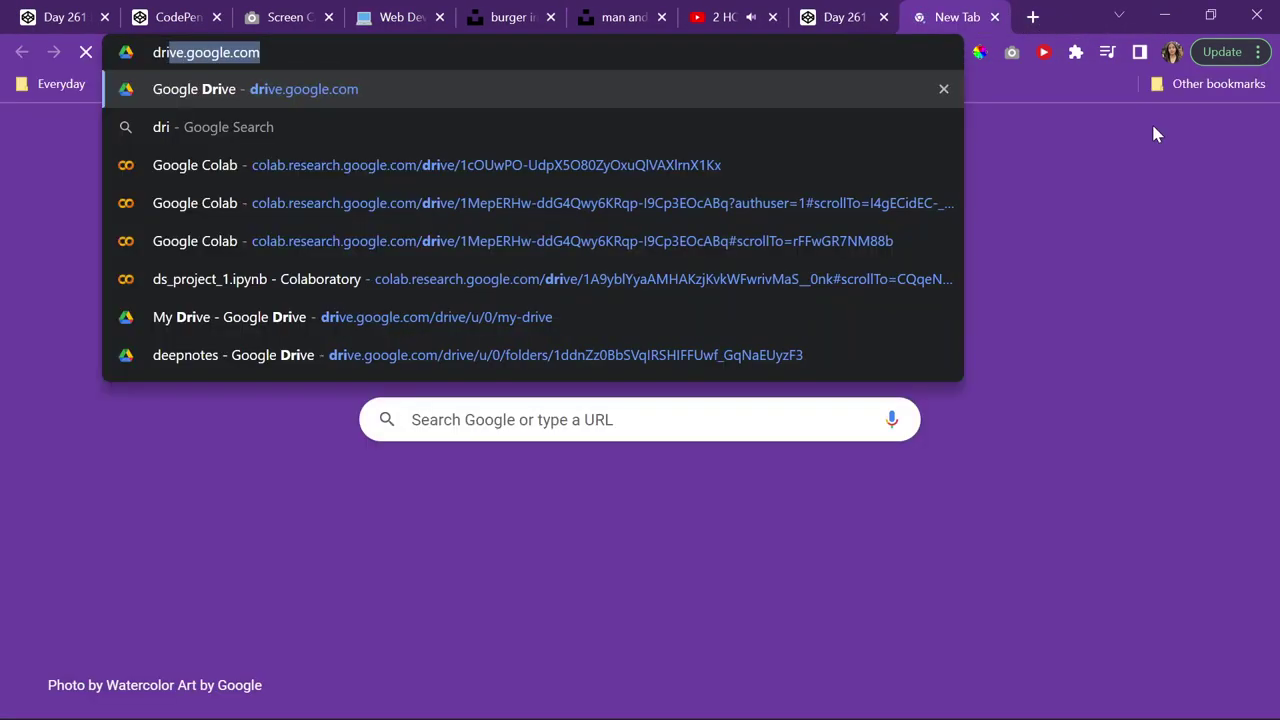
pyautogui.write('ve')
pyautogui.press('Return')
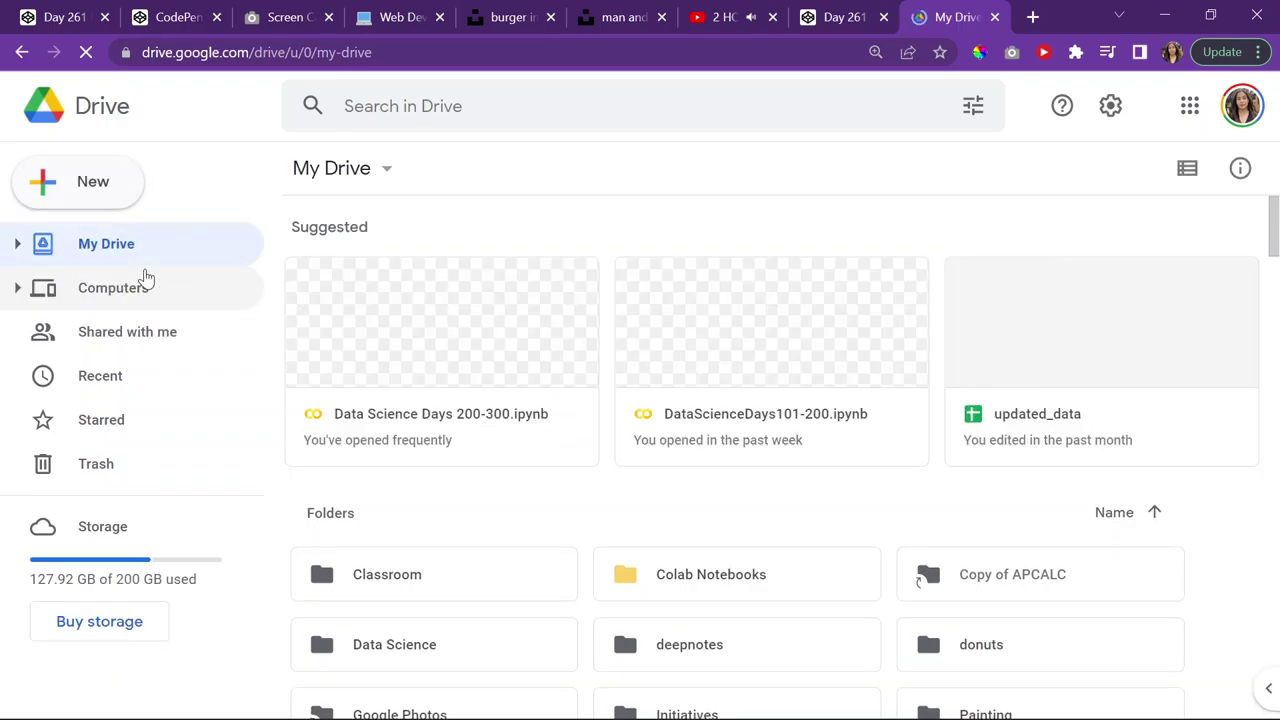
# Upload the original Burger Dash page capture from Quick access to My Drive
pyautogui.click(109, 196)
pyautogui.click(430, 315)
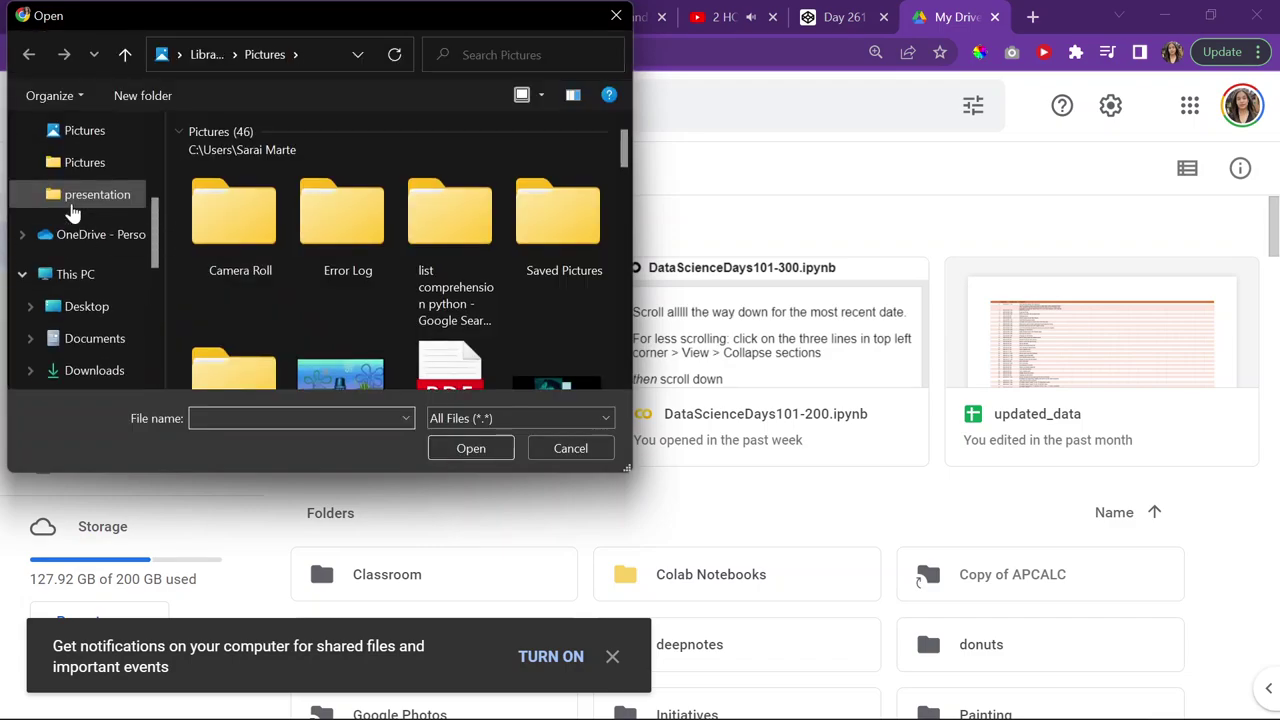
pyautogui.scroll(1, 93, 163)
pyautogui.click(100, 136)
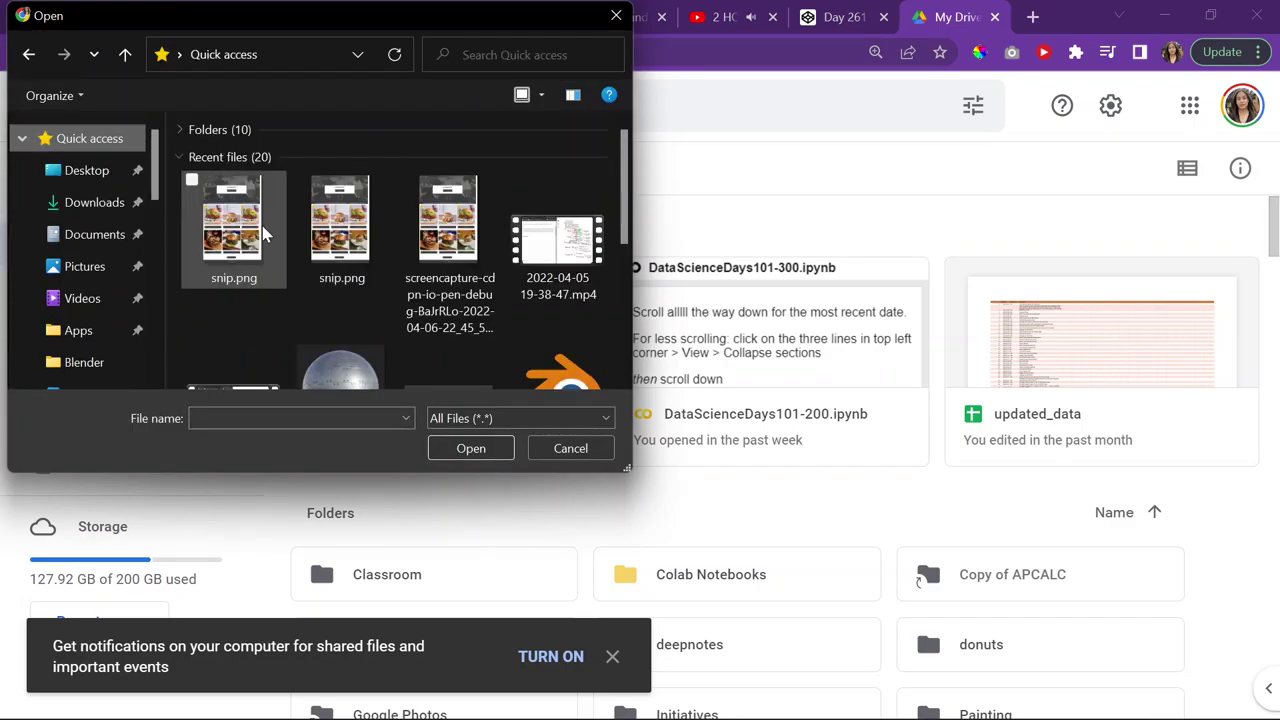
pyautogui.click(262, 233)
pyautogui.doubleClick(448, 220)
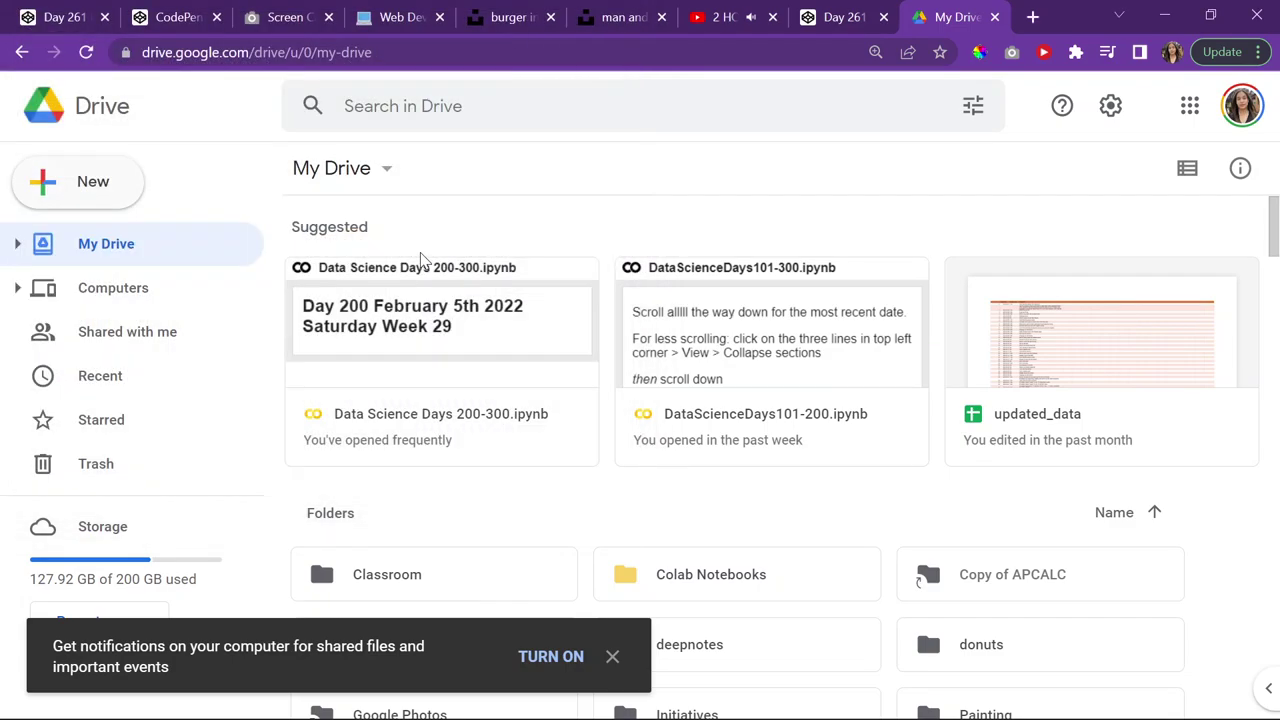
# Dismiss the notifications prompt and open the uploaded Burger Dash screen capture with DocHub
pyautogui.click(612, 656)
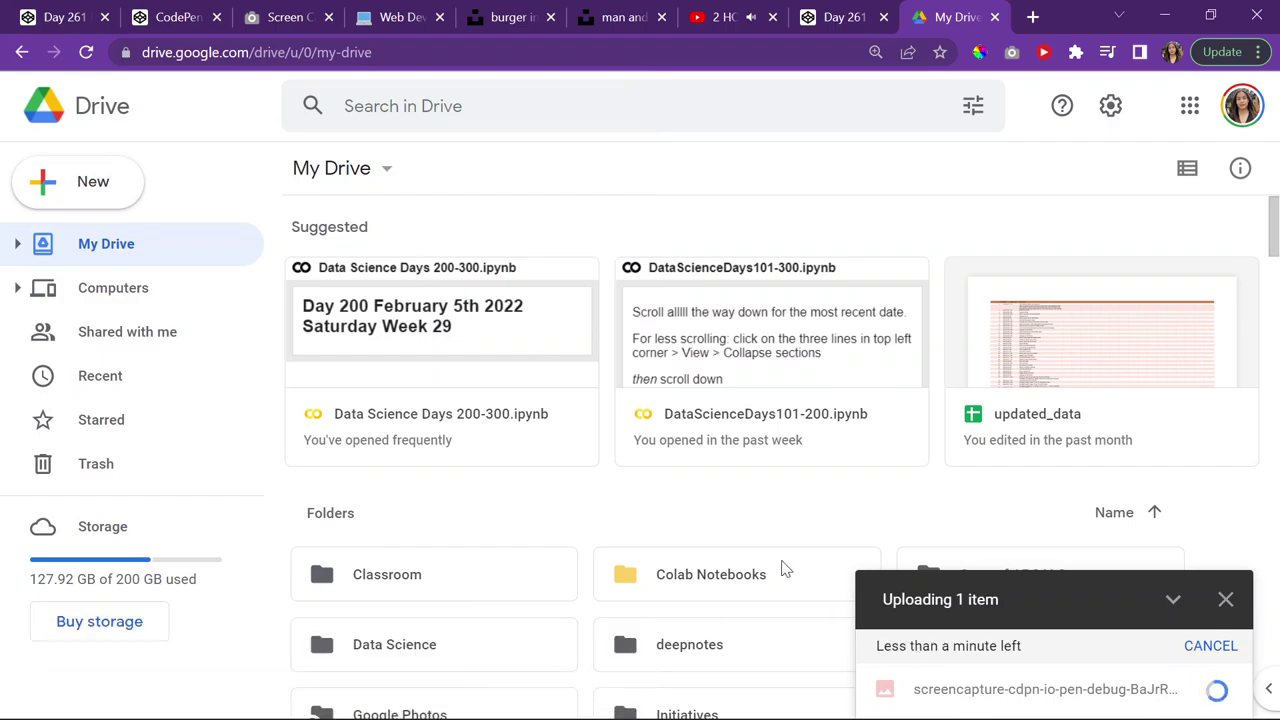
pyautogui.click(1127, 698)
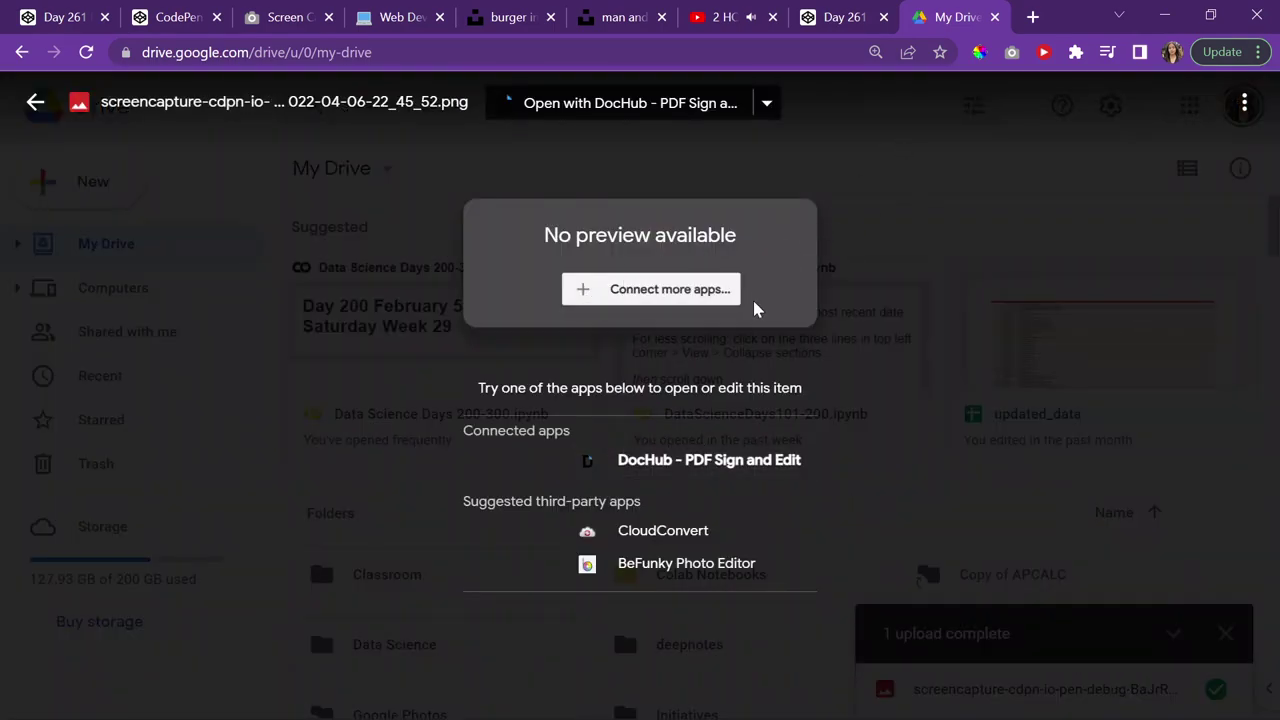
pyautogui.click(1243, 104)
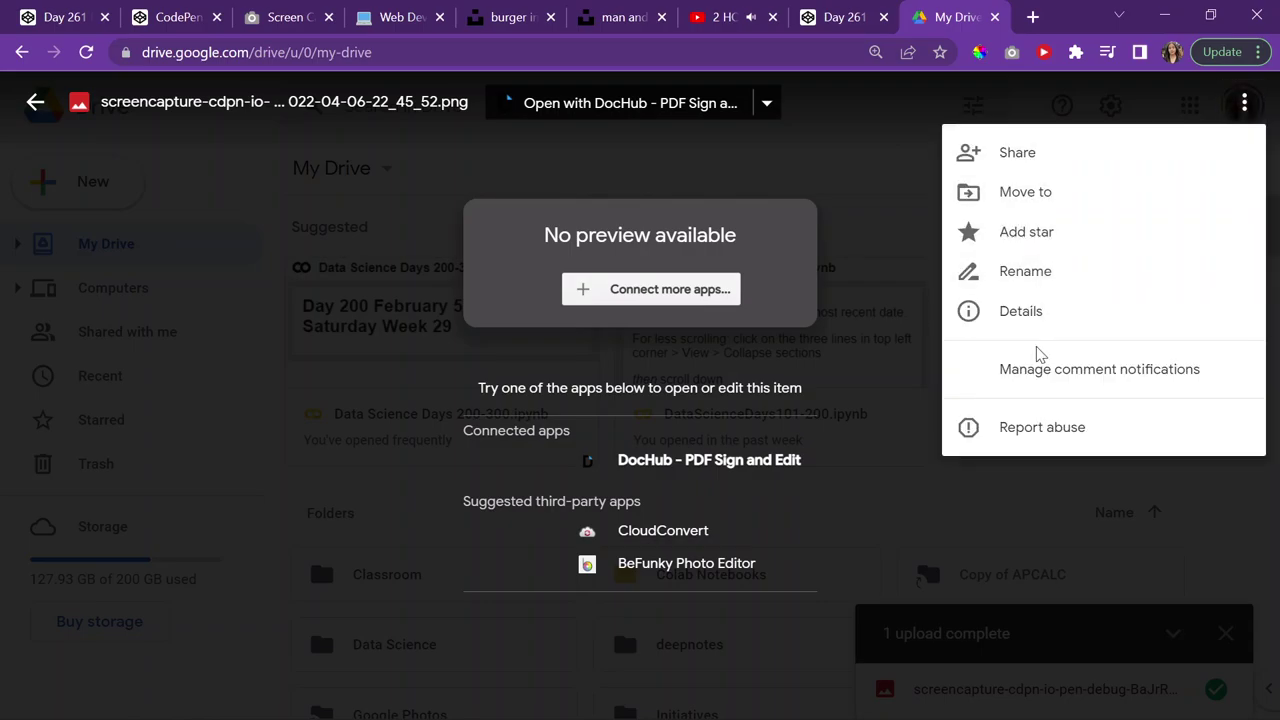
pyautogui.click(731, 113)
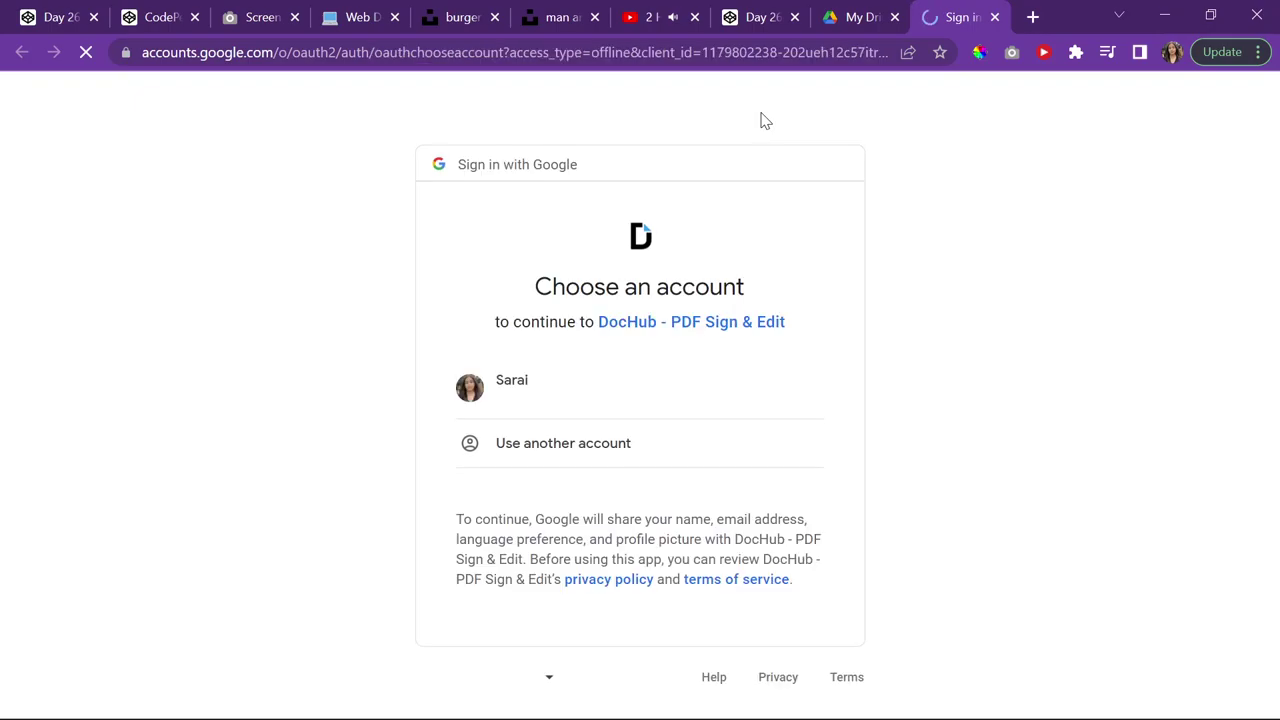
# Sign in to DocHub with the existing Google account and grant it both requested Google Drive permissions
pyautogui.click(685, 373)
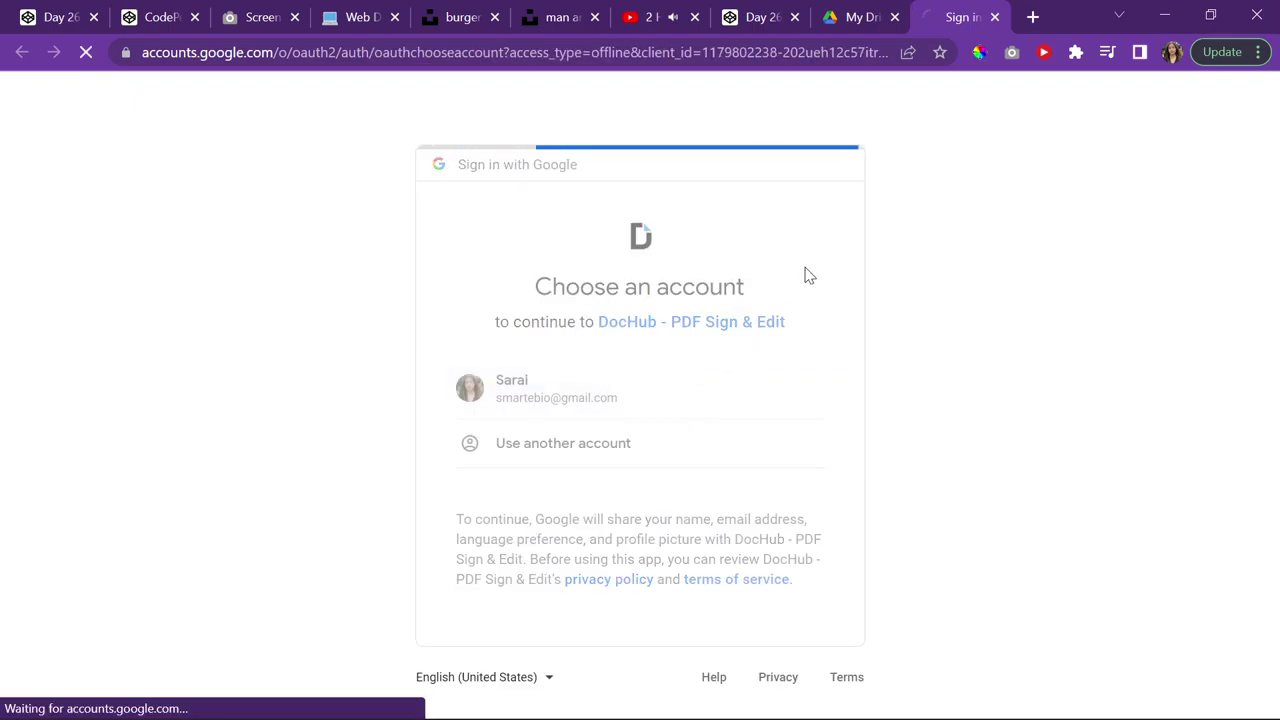
pyautogui.scroll(-5, 766, 277)
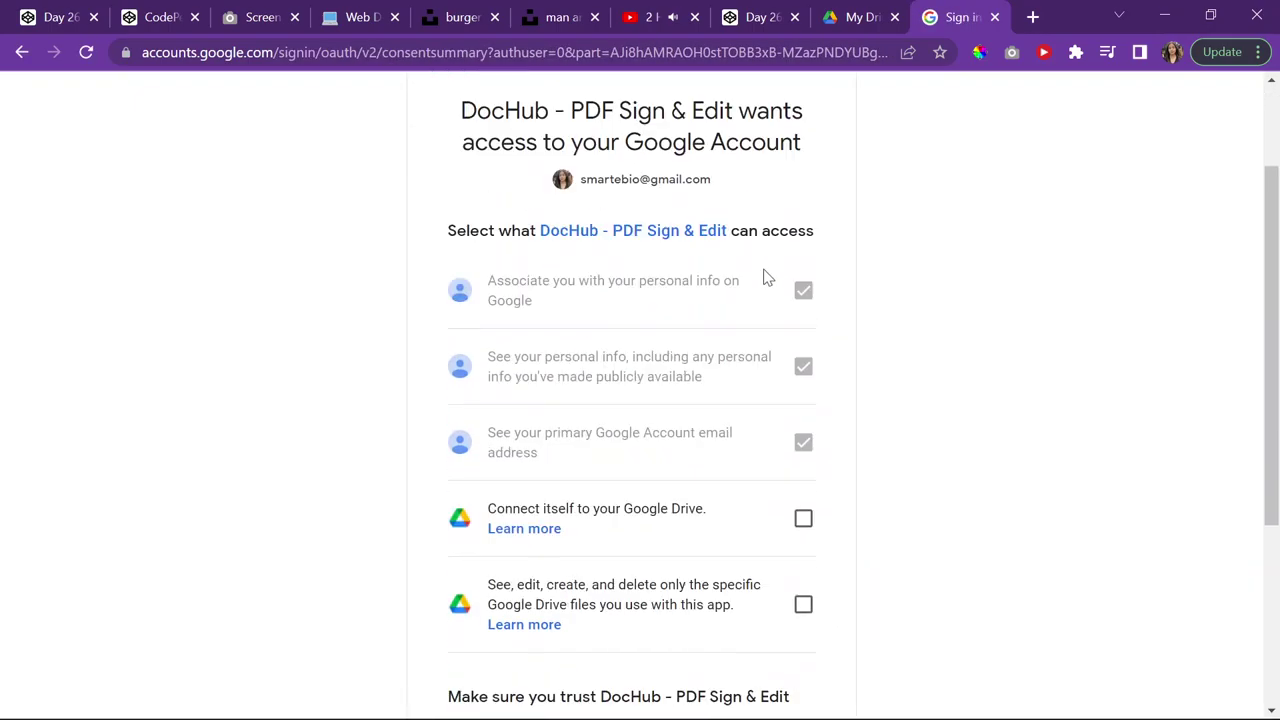
pyautogui.click(757, 568)
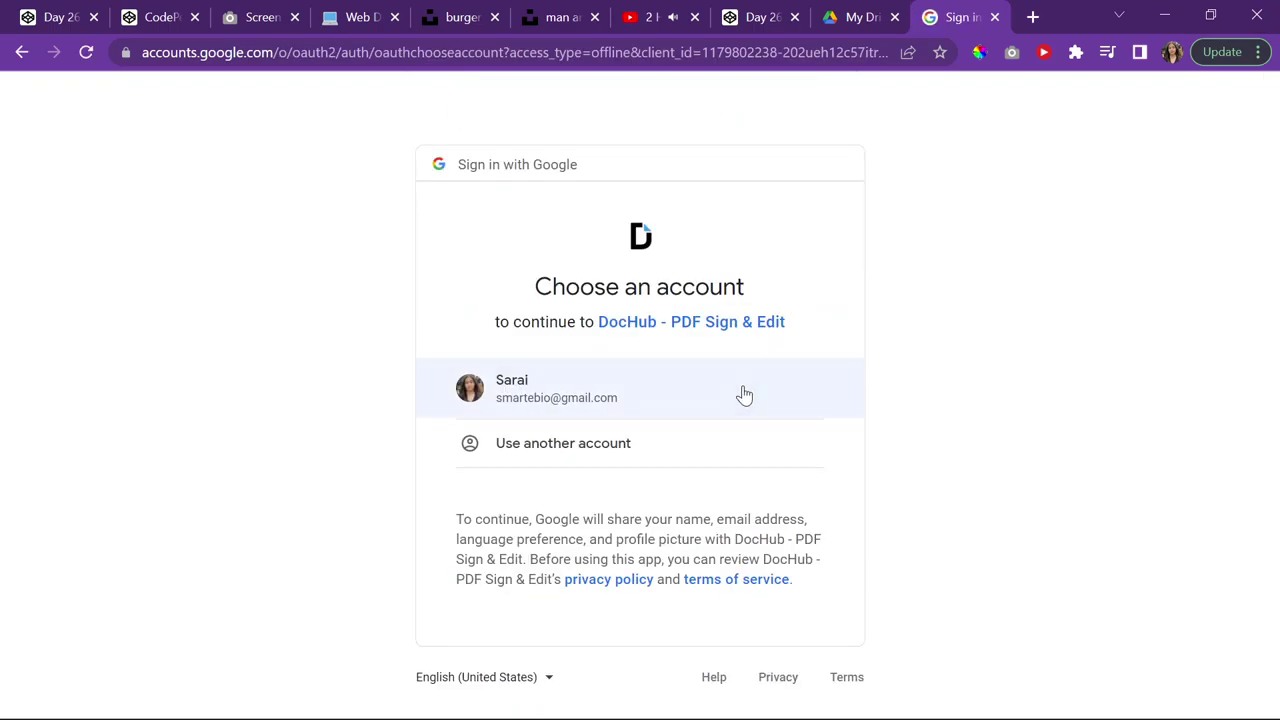
pyautogui.click(744, 395)
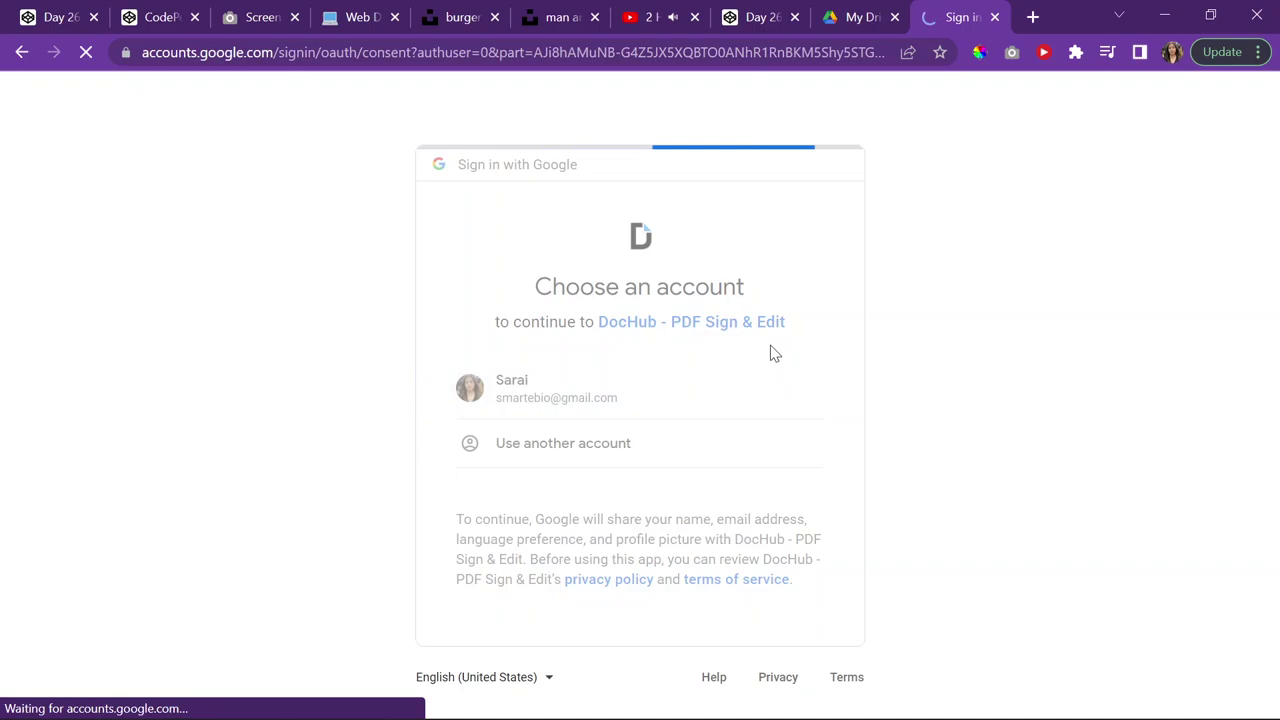
pyautogui.click(803, 431)
pyautogui.click(803, 517)
pyautogui.scroll(-3, 820, 486)
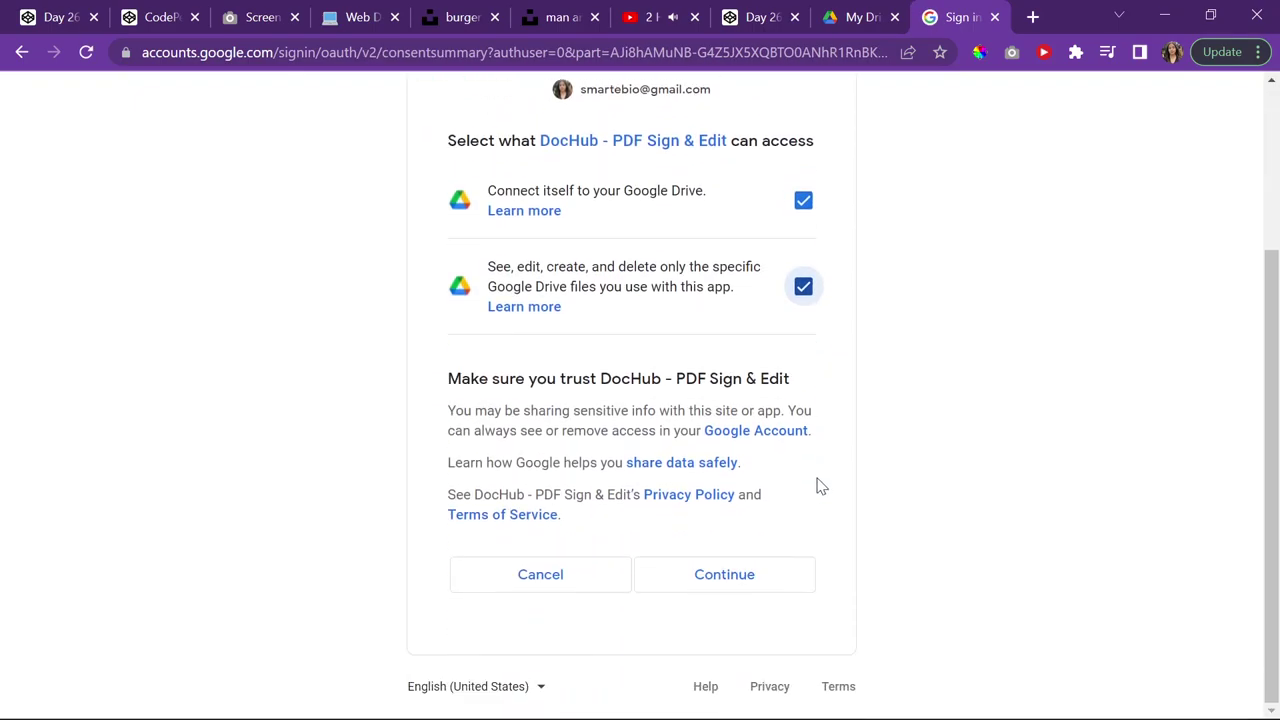
pyautogui.click(742, 585)
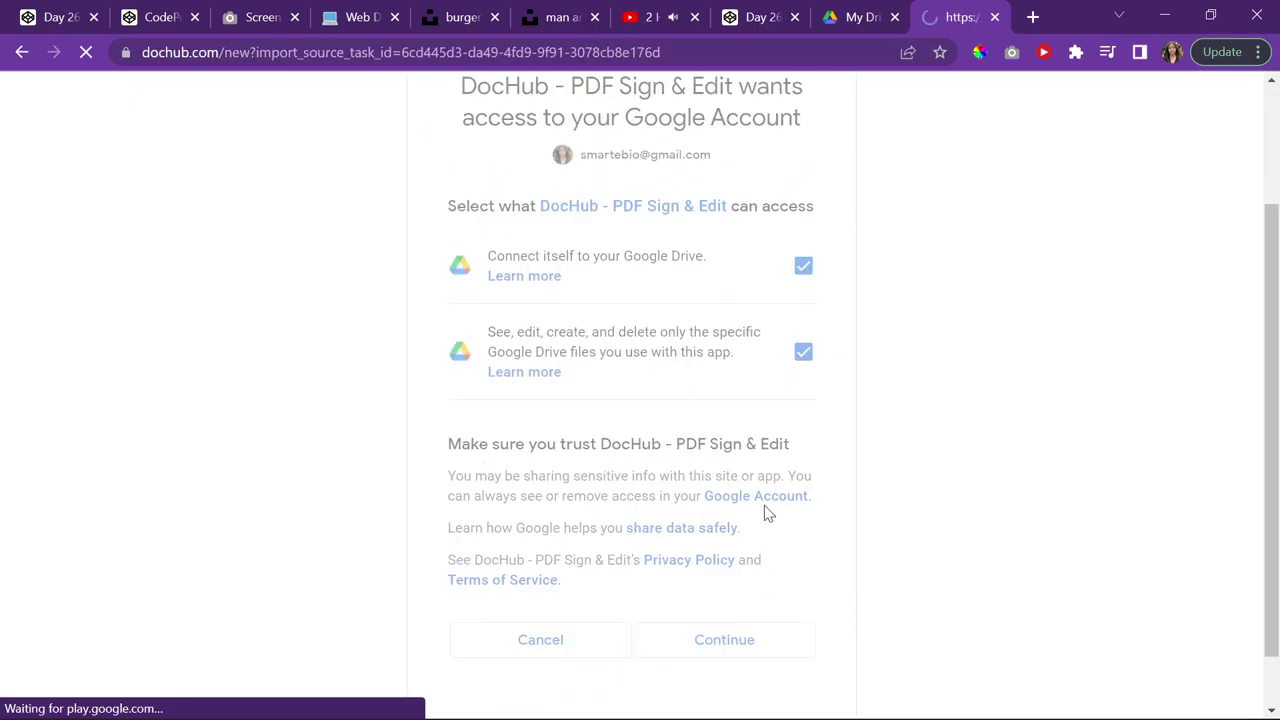
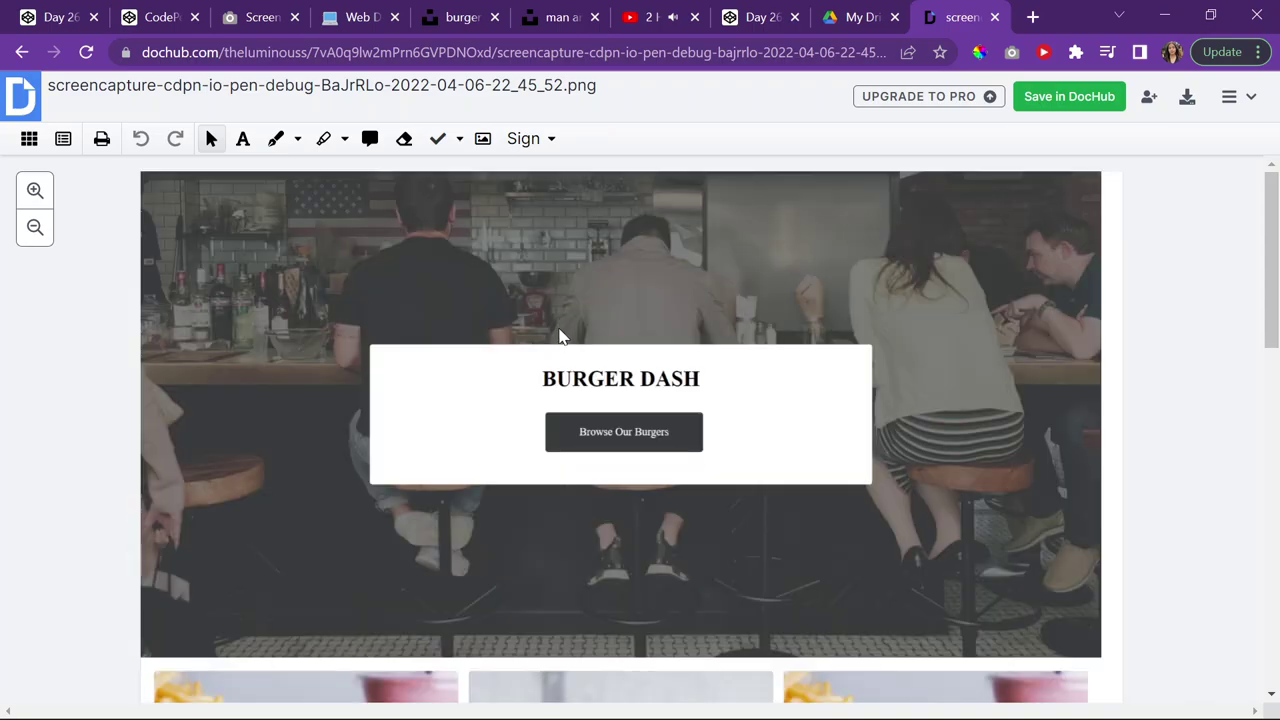
# Set the browser zoom to 33% so the entire Burger Dash capture fits on one screen
pyautogui.scroll(-3, 523, 334)
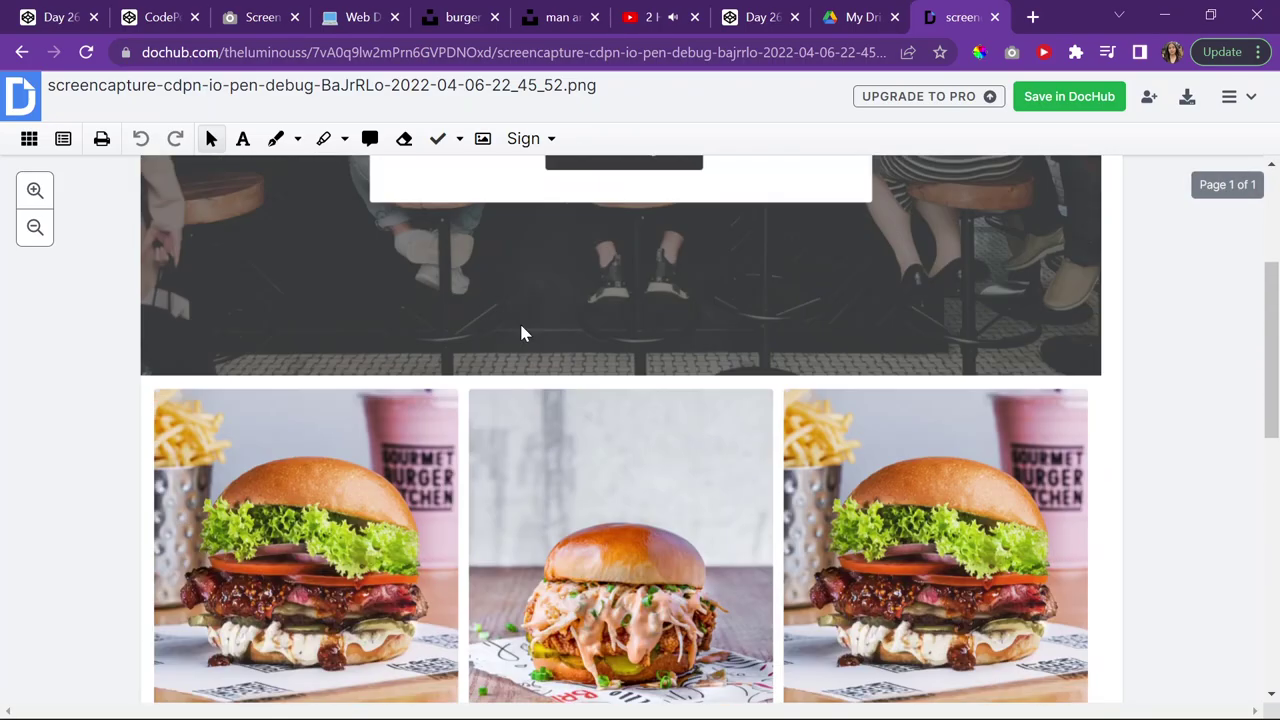
pyautogui.scroll(2, 523, 334)
pyautogui.hotkey('ctrl', '-')
pyautogui.hotkey('ctrl', '-')
pyautogui.hotkey('ctrl', '-')
pyautogui.hotkey('ctrl', '-')
pyautogui.hotkey('ctrl', '-')
pyautogui.hotkey('ctrl', '-')
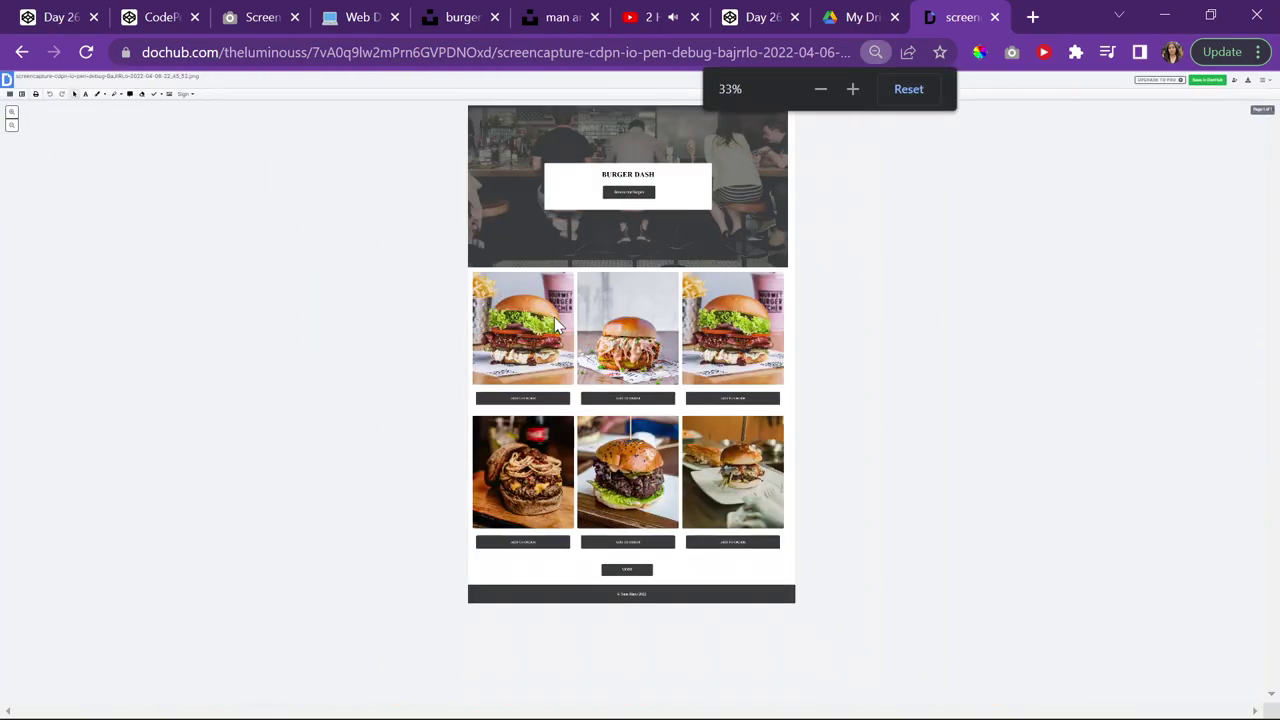
pyautogui.hotkey('ctrl', '+')
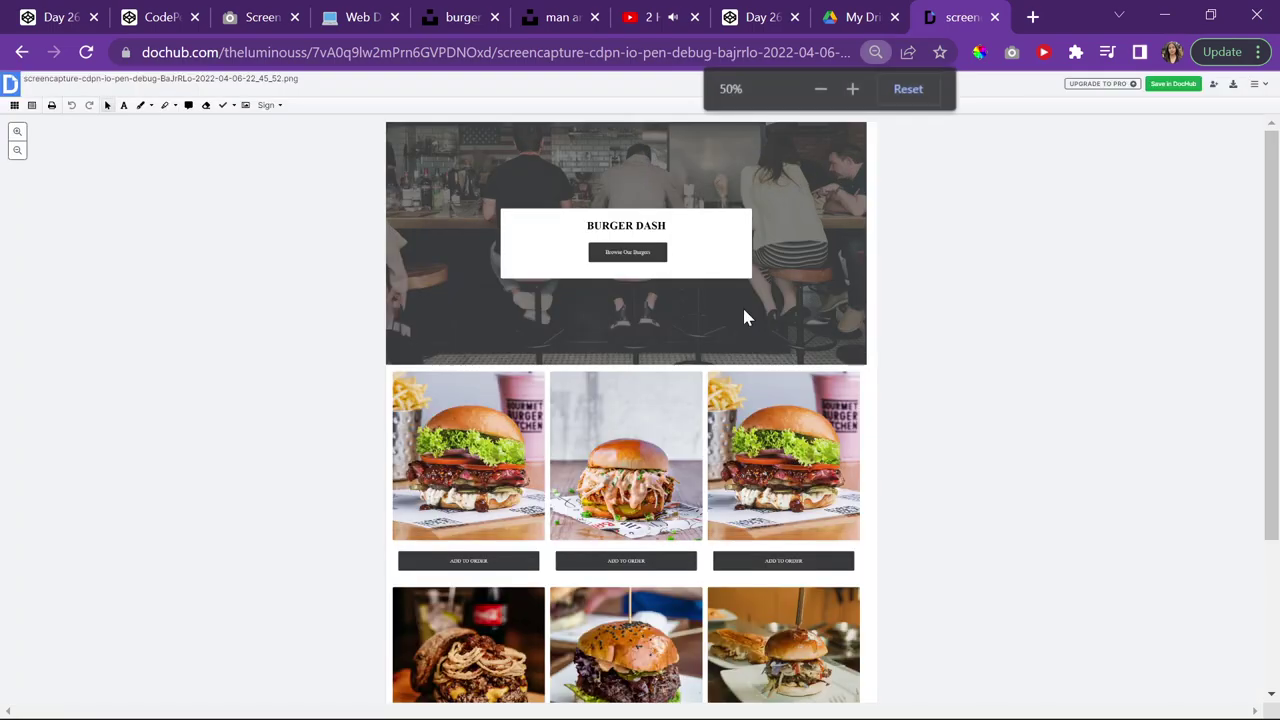
pyautogui.hotkey('ctrl', '-')
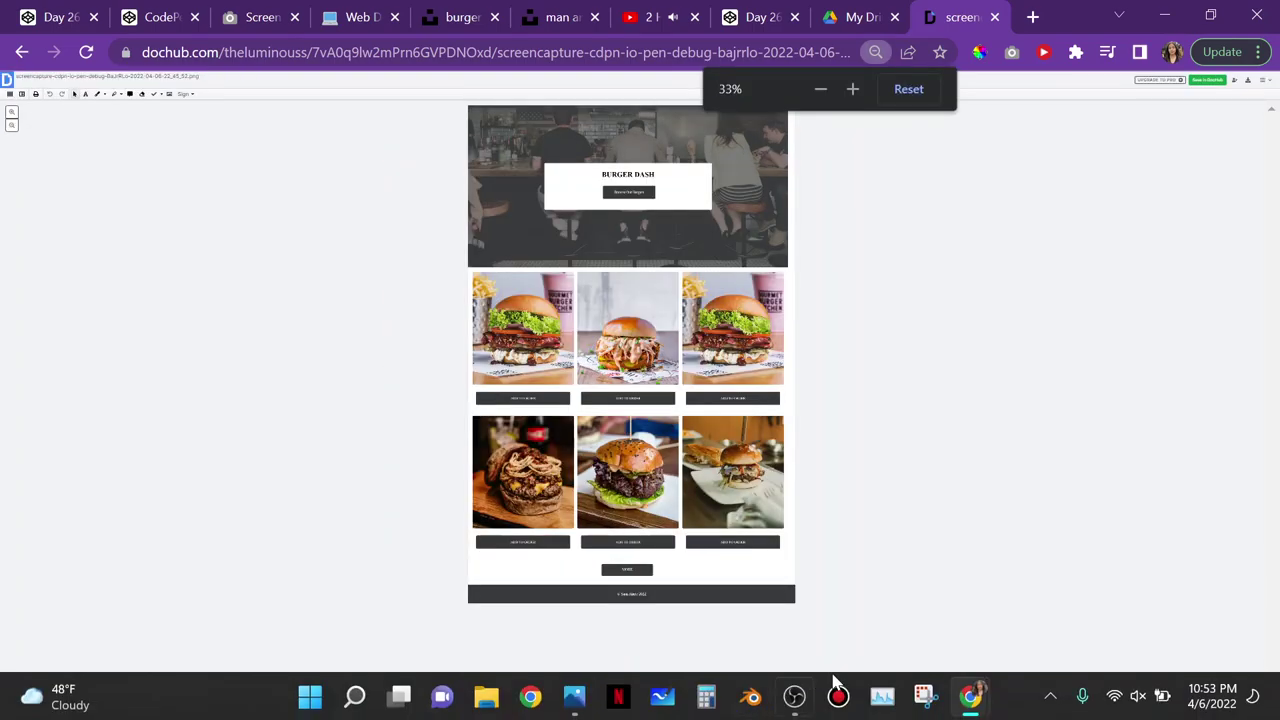
# Snip the full Burger Dash page as a rectangle with Snipping Tool, and retake the snip with a tighter crop
pyautogui.click(925, 700)
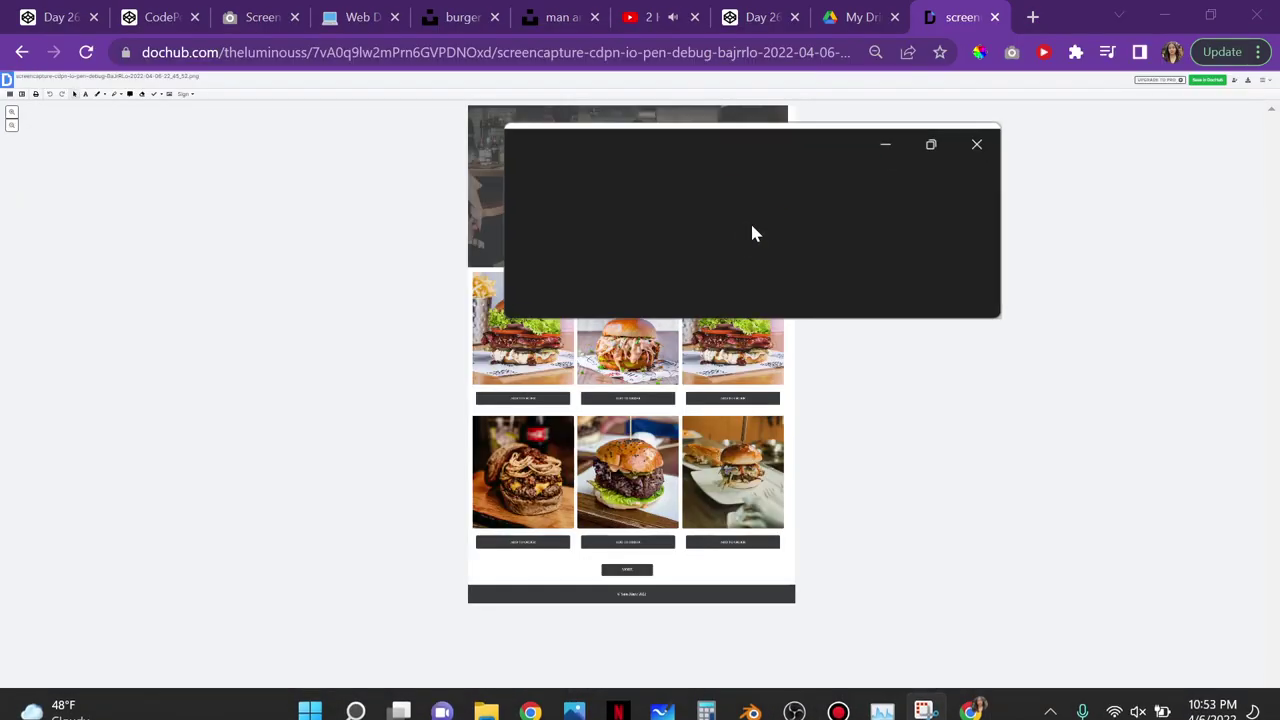
pyautogui.press('super+shift+s')
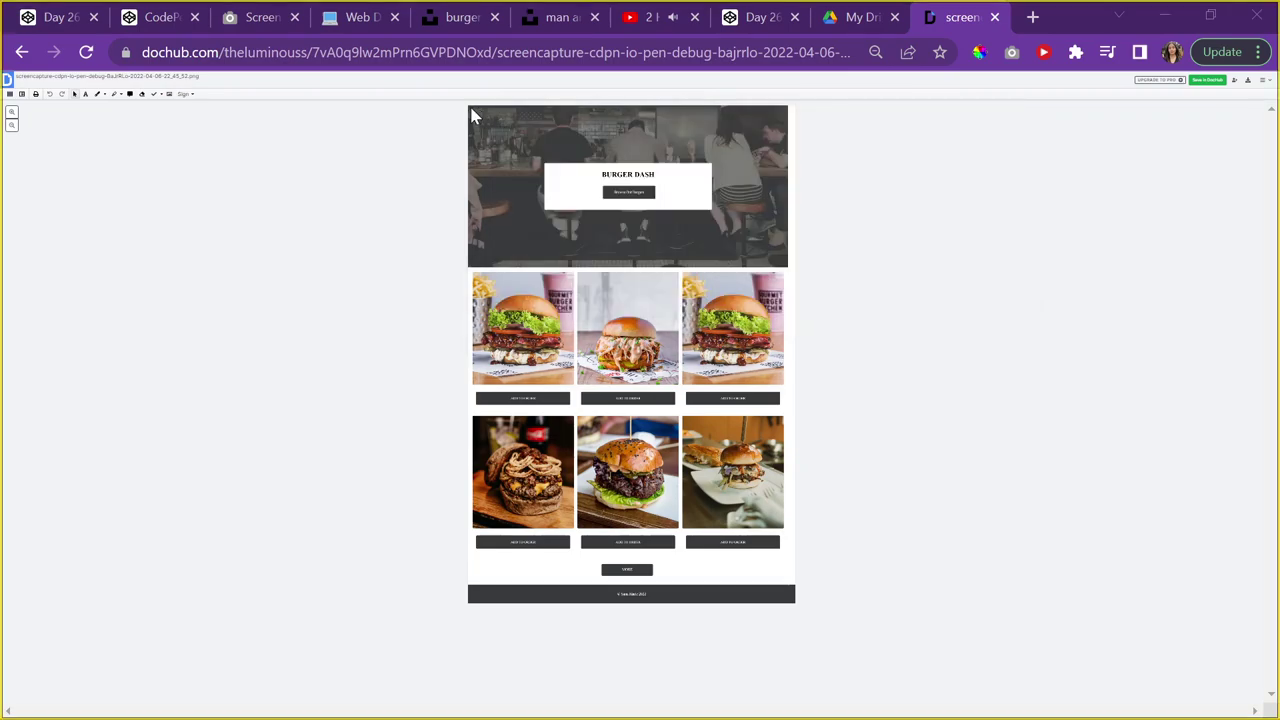
pyautogui.moveTo(468, 106); pyautogui.dragTo(791, 600)
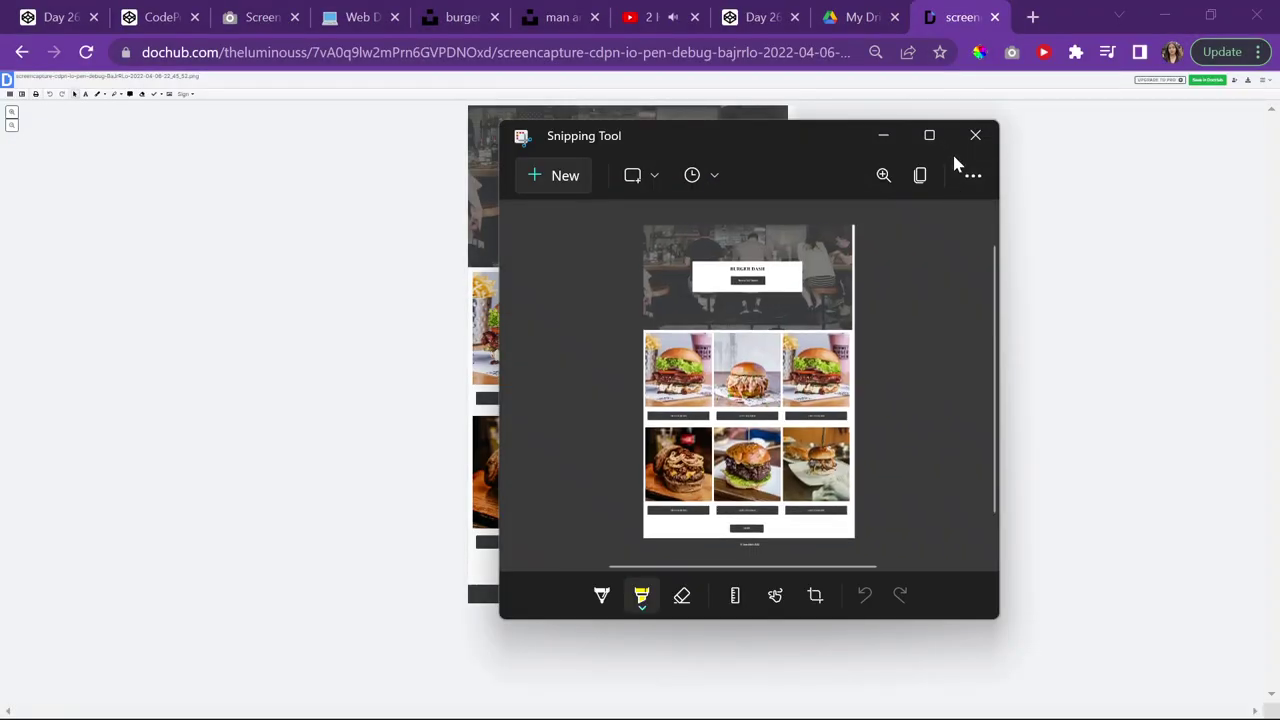
pyautogui.click(553, 176)
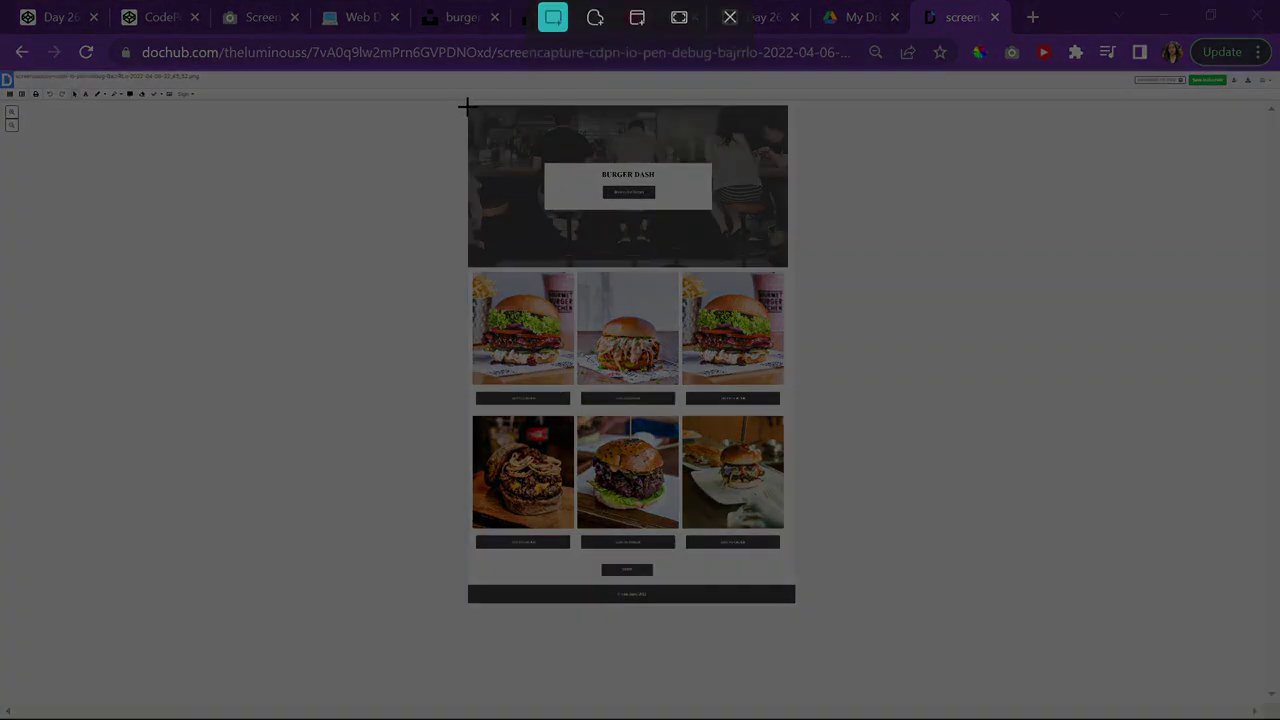
pyautogui.moveTo(469, 106); pyautogui.dragTo(787, 601)
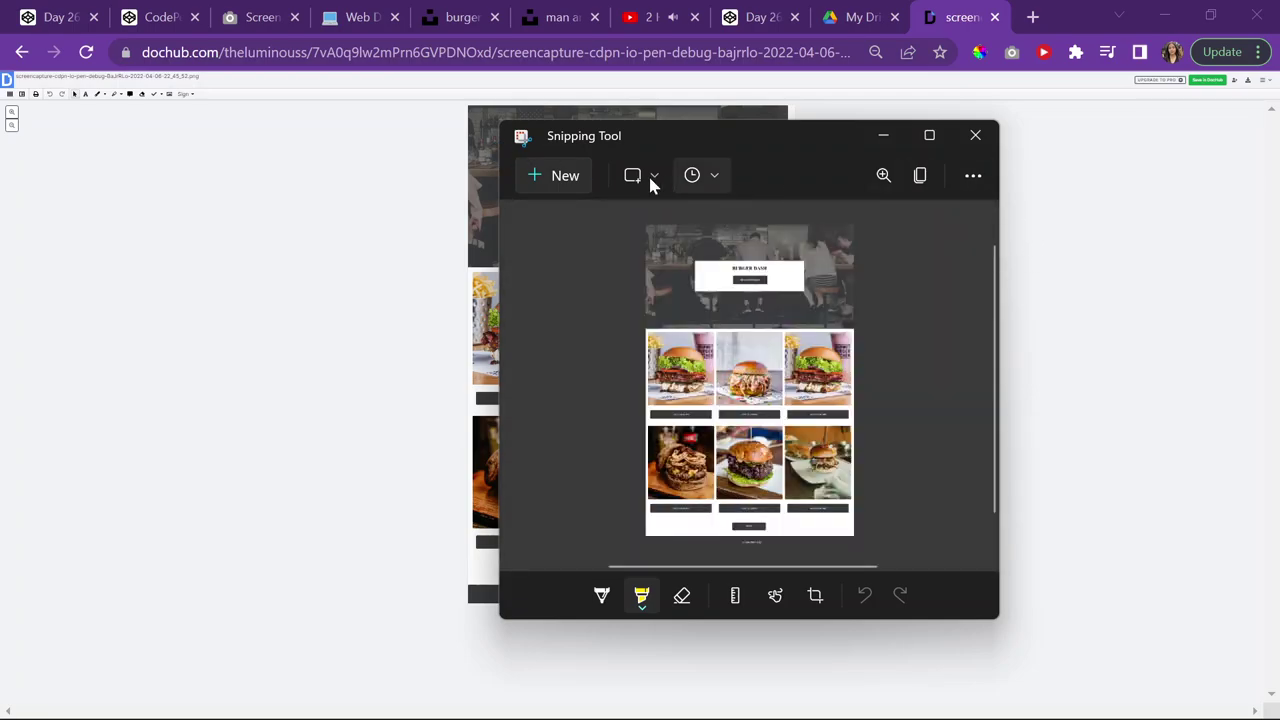
# Save the snip to the Desktop as Screenshot 2022-04-06 225412.png and close Snipping Tool
pyautogui.click(971, 177)
pyautogui.click(836, 414)
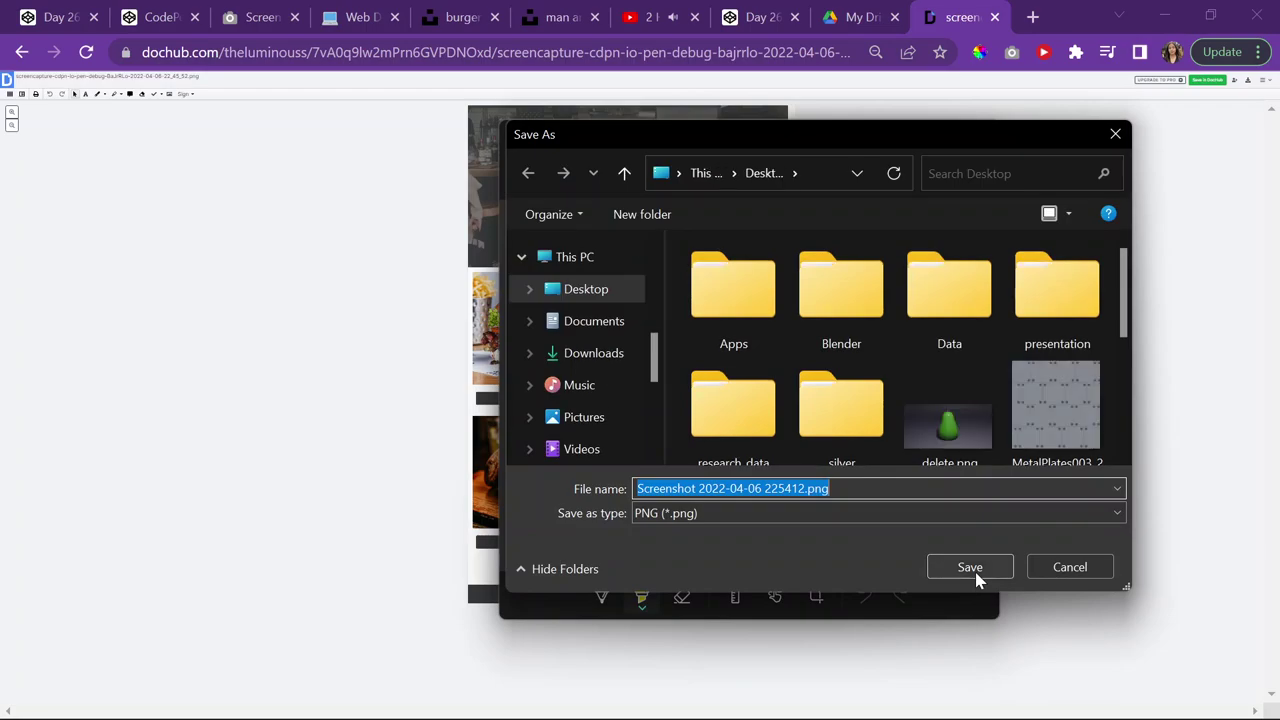
pyautogui.click(969, 566)
pyautogui.click(960, 145)
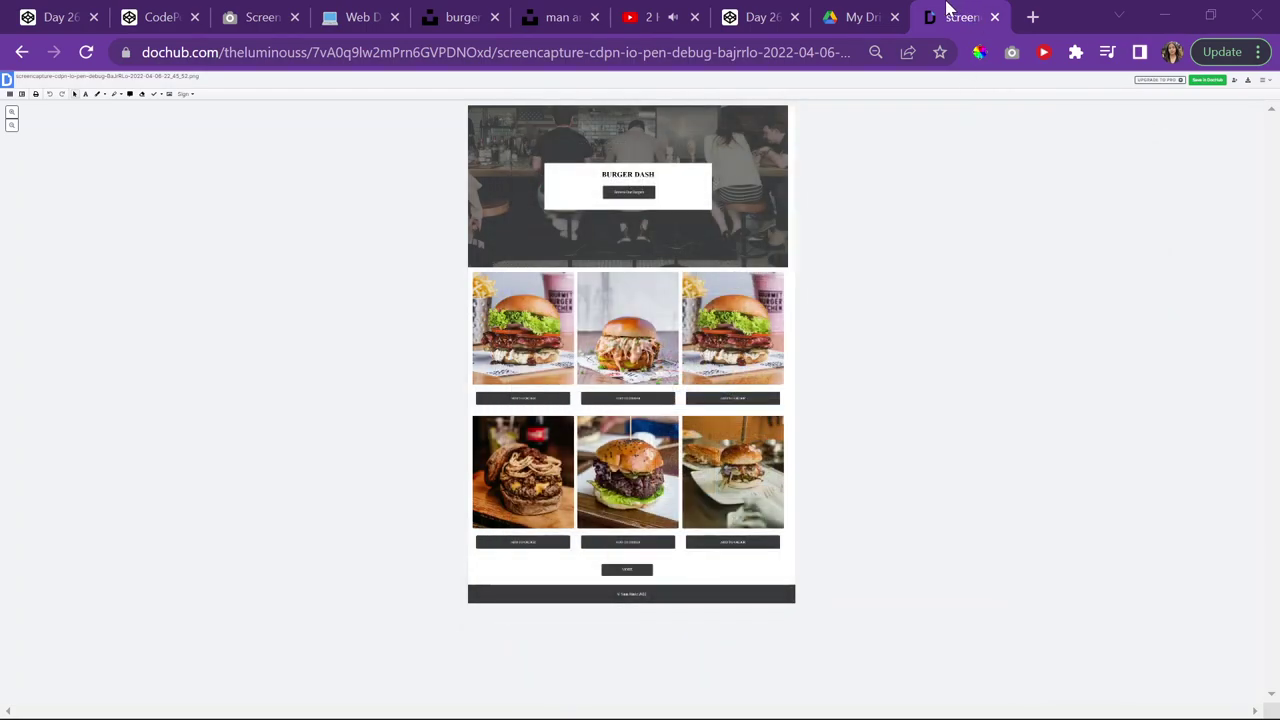
# Close the DocHub and Google Drive tabs and return to the Notion Web Development Log
pyautogui.click(895, 19)
pyautogui.click(895, 17)
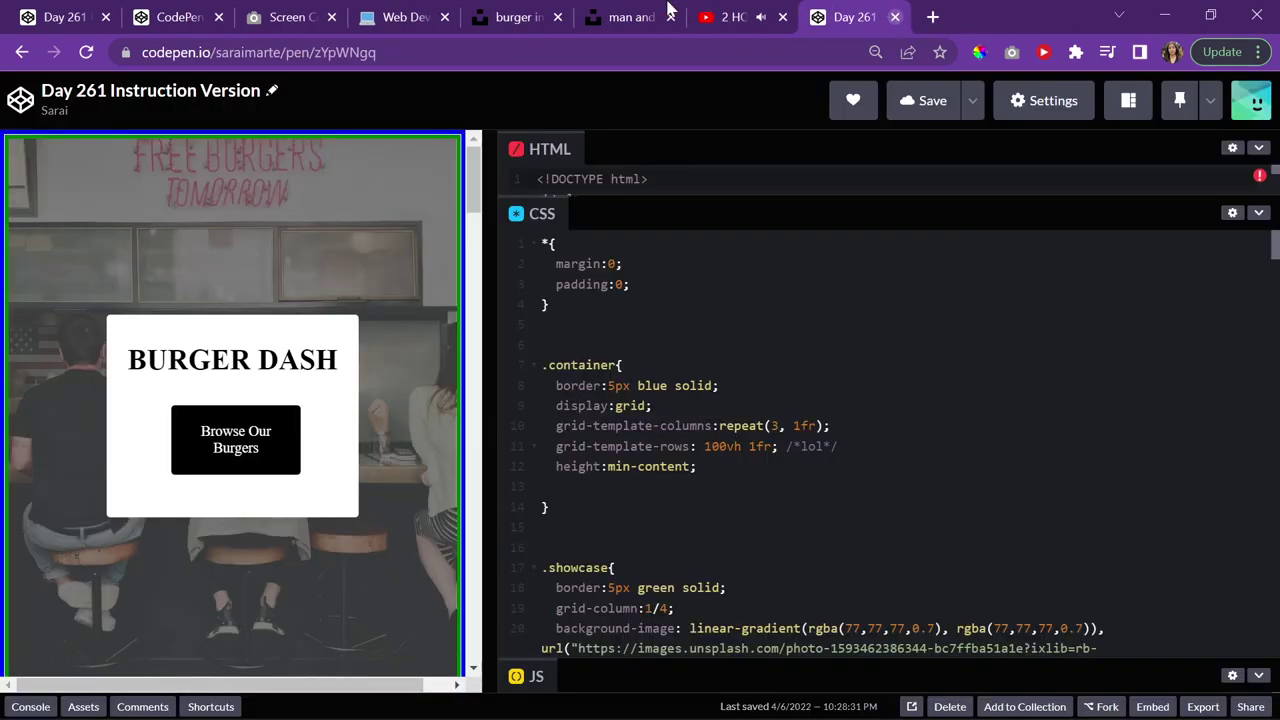
pyautogui.click(188, 16)
pyautogui.click(386, 17)
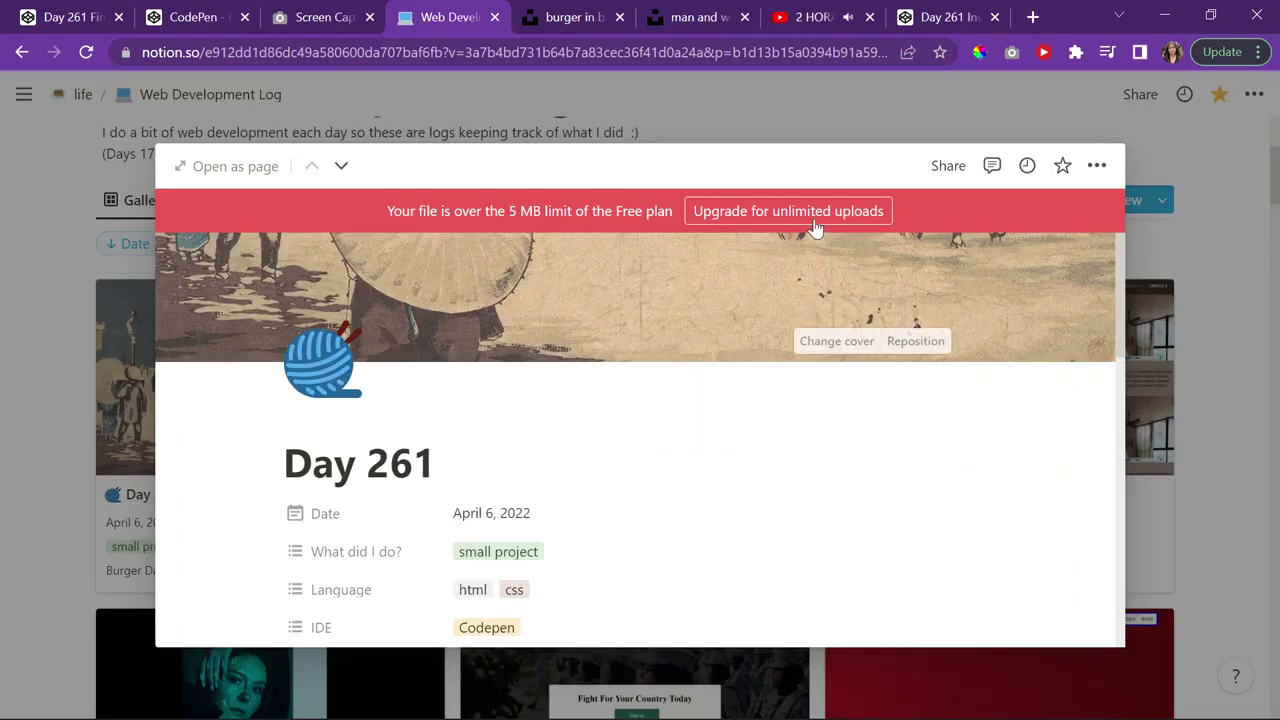
# Replace the Day 261 cover with Screenshot 2022-04-06 225412.png from Quick access
pyautogui.click(838, 343)
pyautogui.click(663, 310)
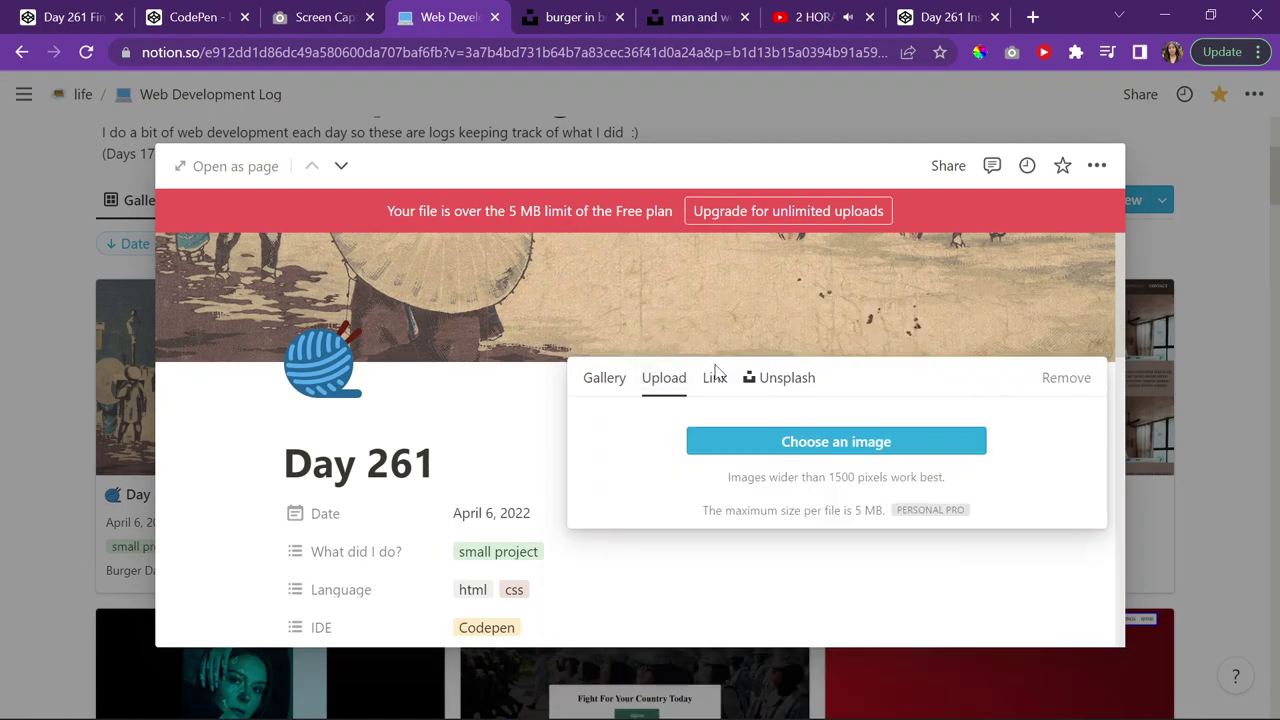
pyautogui.click(805, 443)
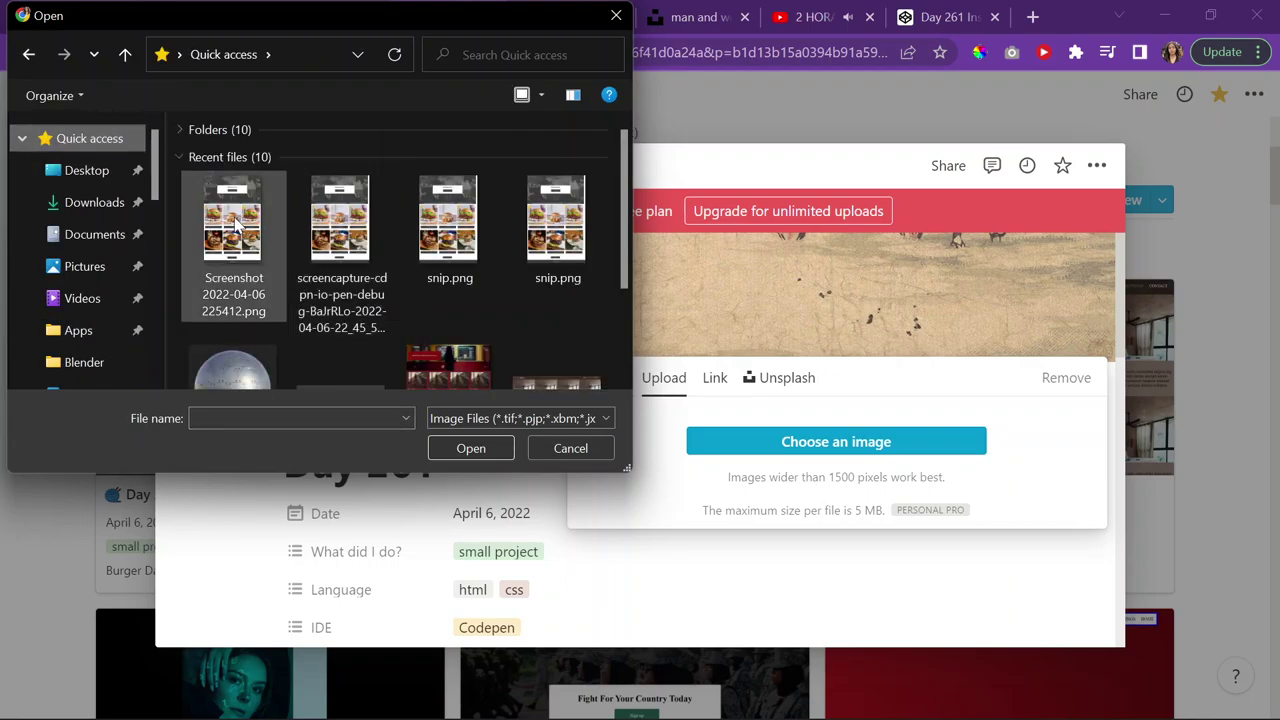
pyautogui.doubleClick(240, 220)
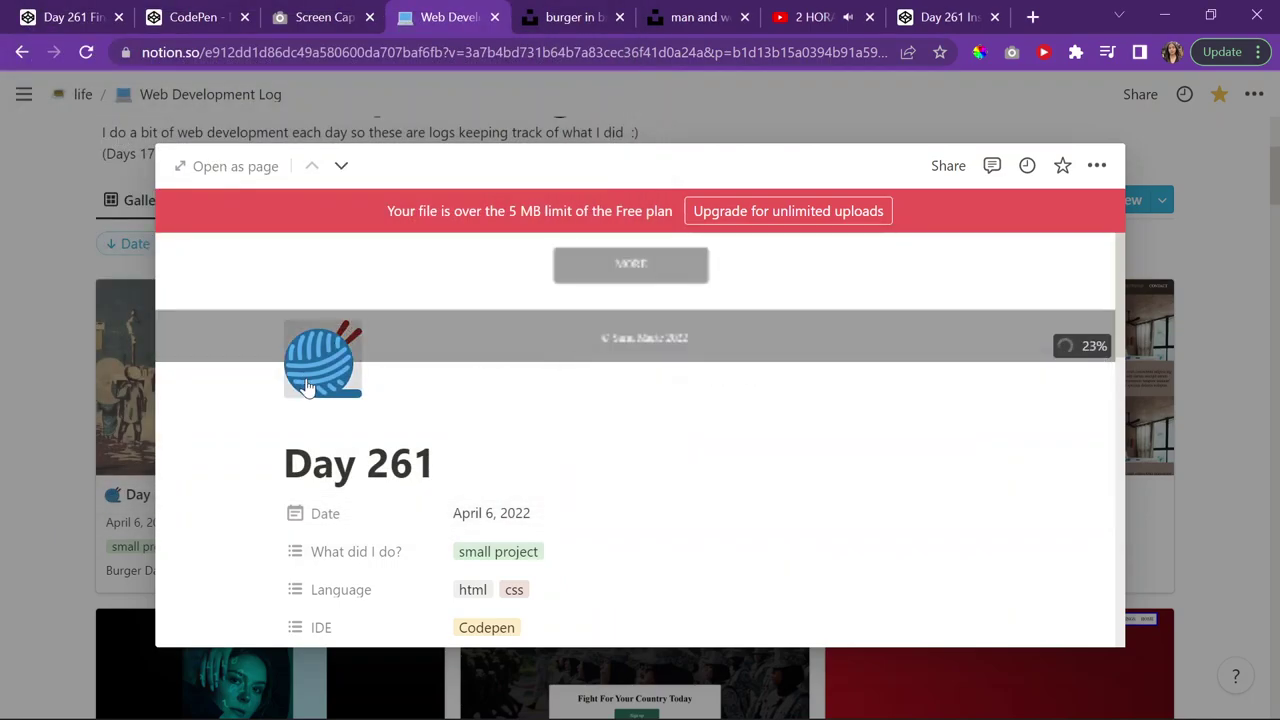
# Replace the Day 261 page icon with the Burger Dash screenshot uploaded from Quick access
pyautogui.click(322, 360)
pyautogui.click(232, 376)
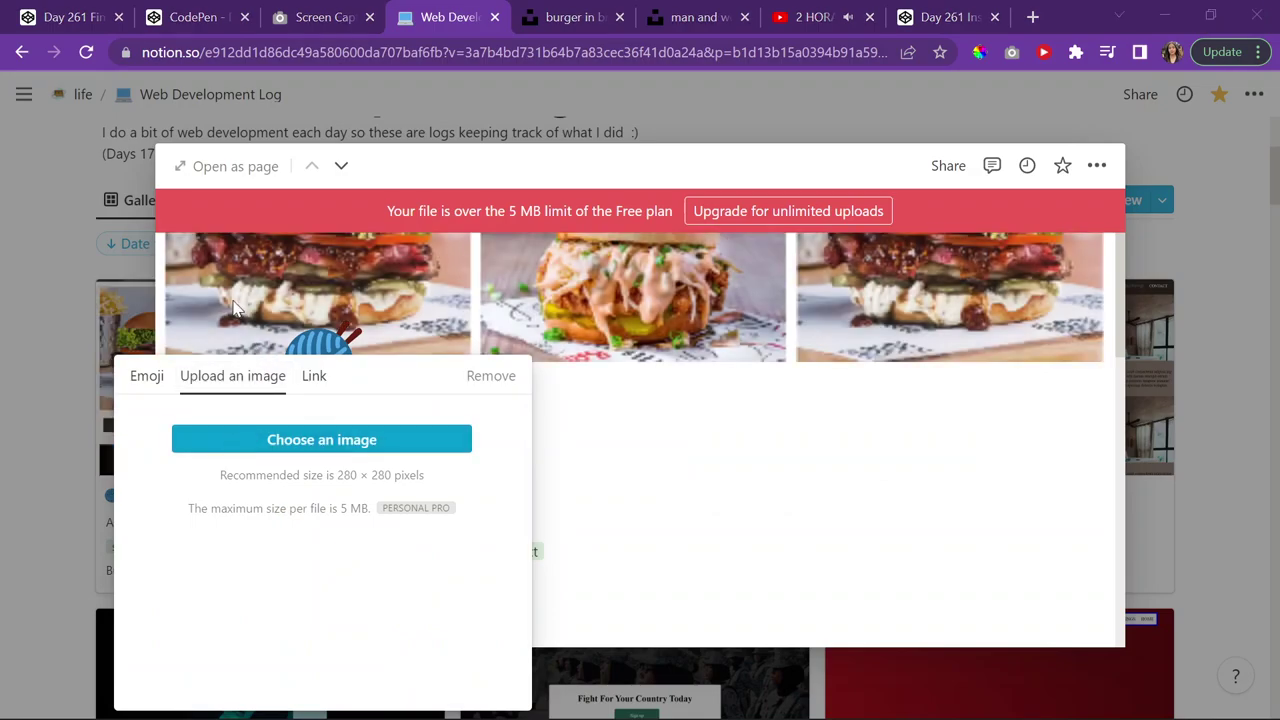
pyautogui.click(240, 442)
pyautogui.scroll(3, 80, 163)
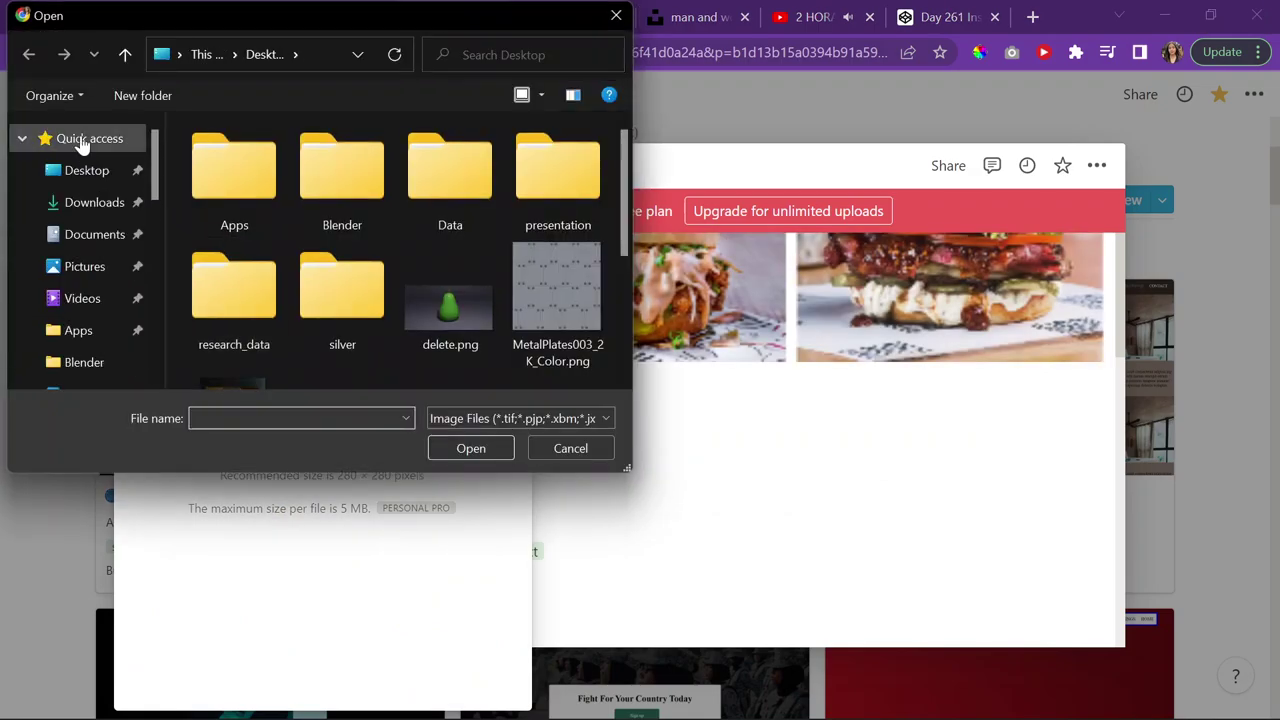
pyautogui.click(80, 135)
pyautogui.click(283, 220)
# Upload Screenshot 2022-04-06 225412.png from Quick access into the empty image block under Results
pyautogui.scroll(-10, 669, 443)
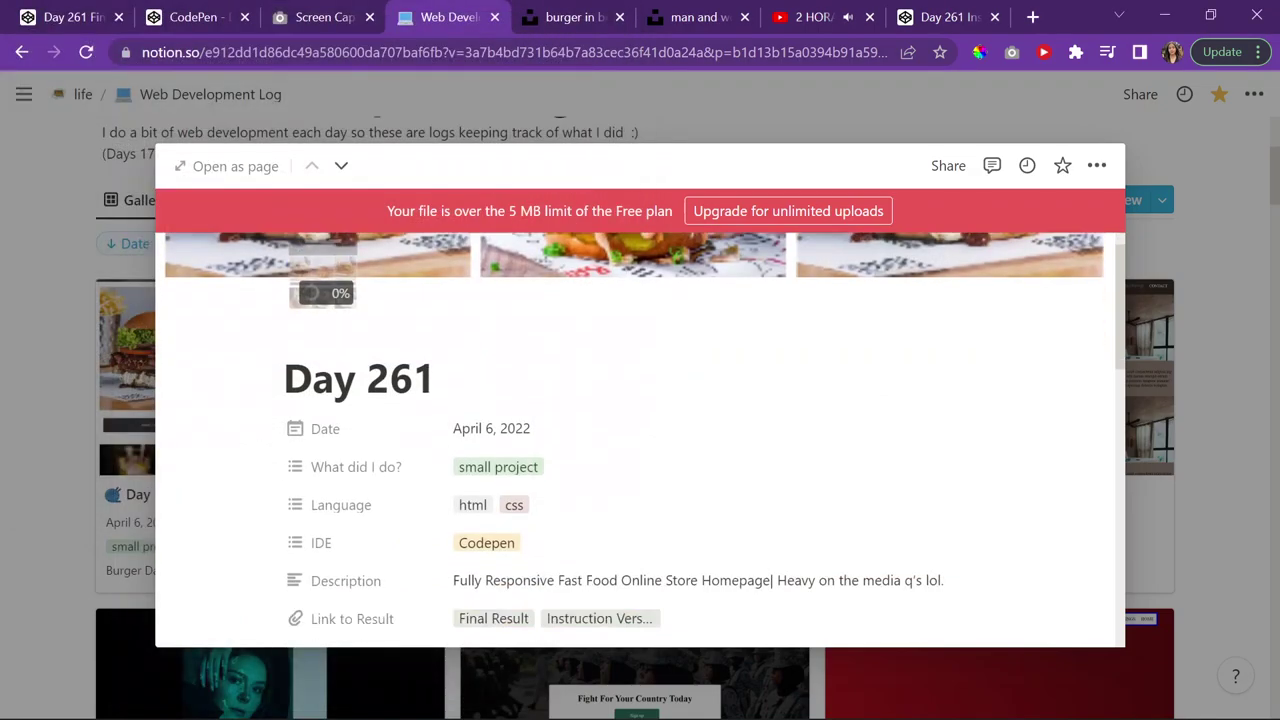
pyautogui.click(477, 377)
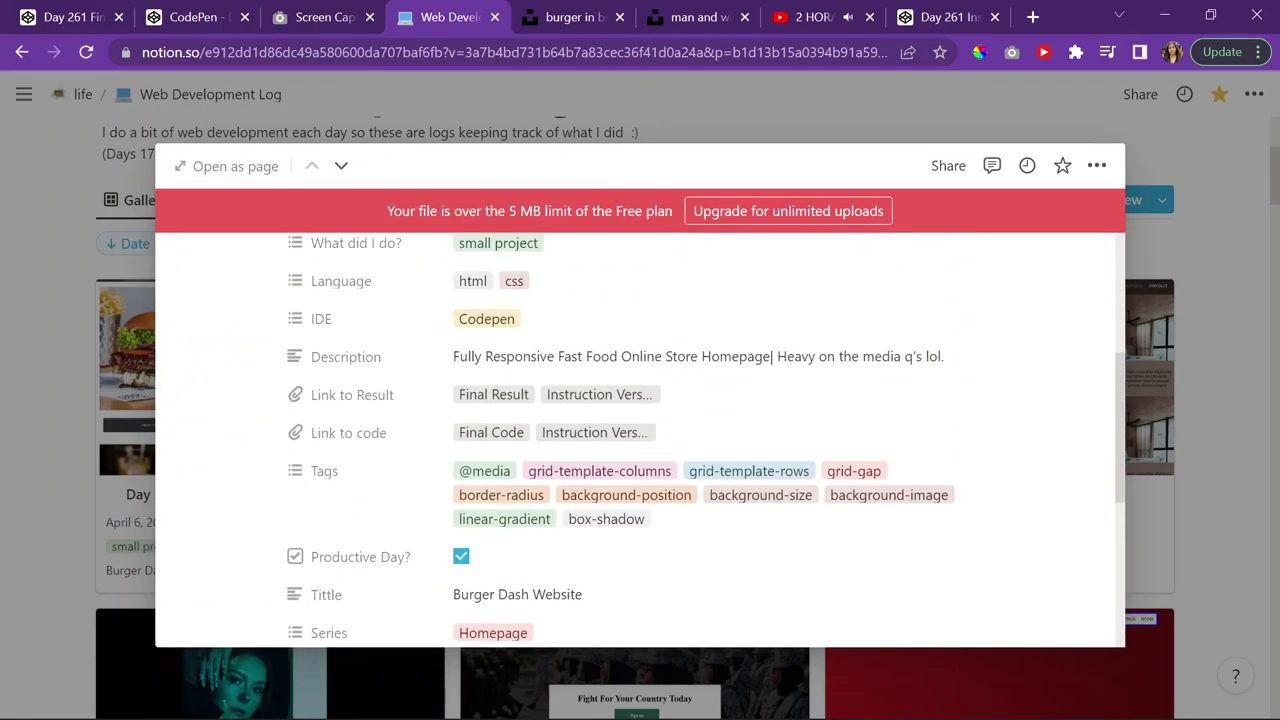
pyautogui.scroll(4, 494, 480)
pyautogui.scroll(-8, 500, 475)
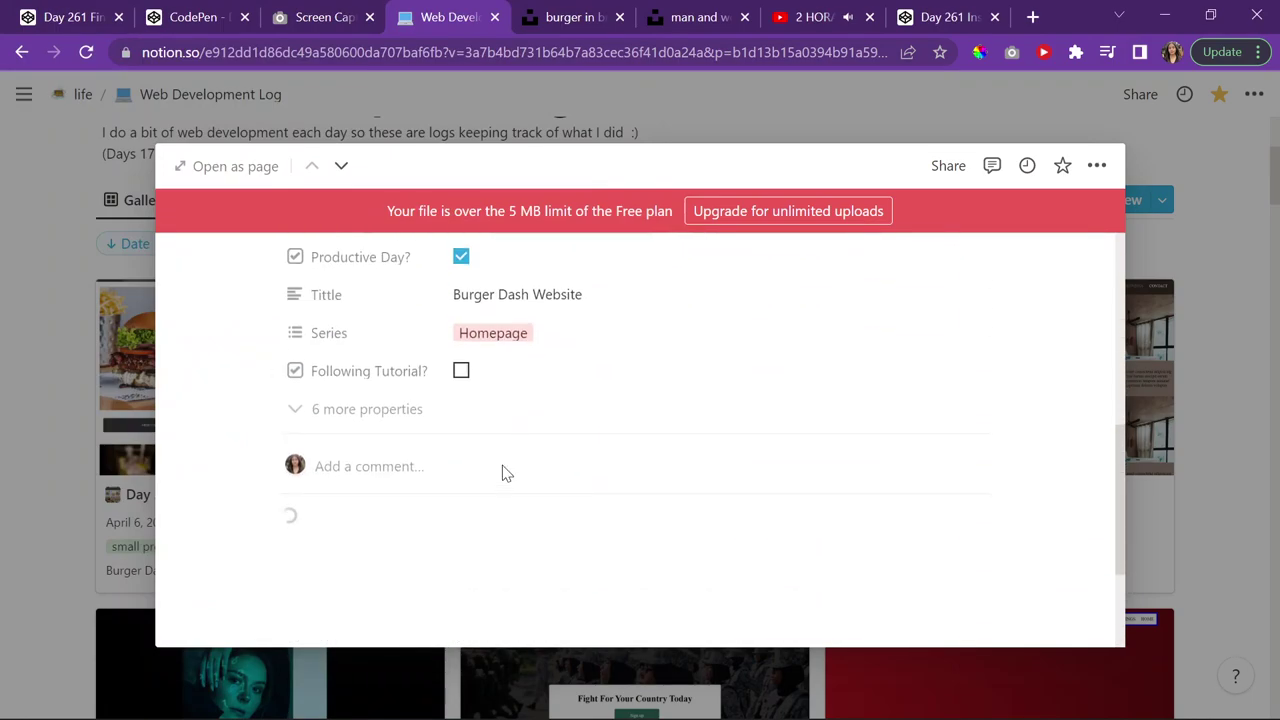
pyautogui.click(358, 483)
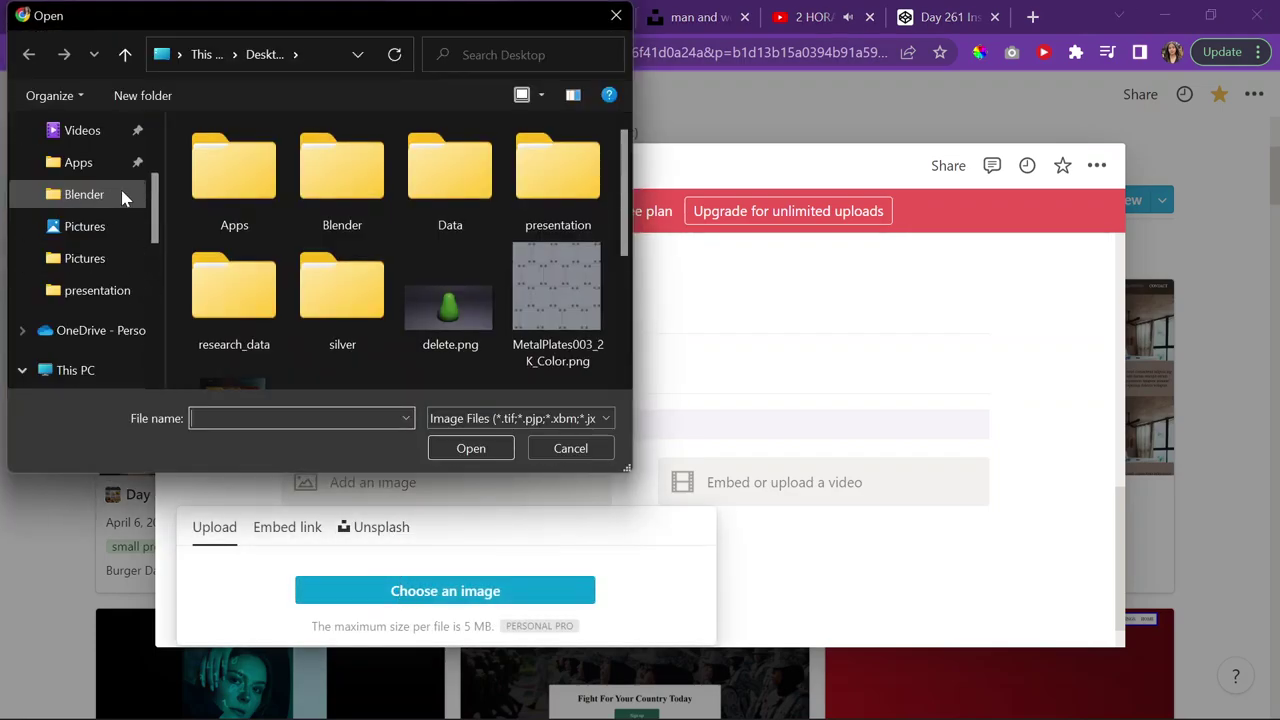
pyautogui.scroll(5, 100, 220)
pyautogui.click(100, 141)
pyautogui.doubleClick(259, 261)
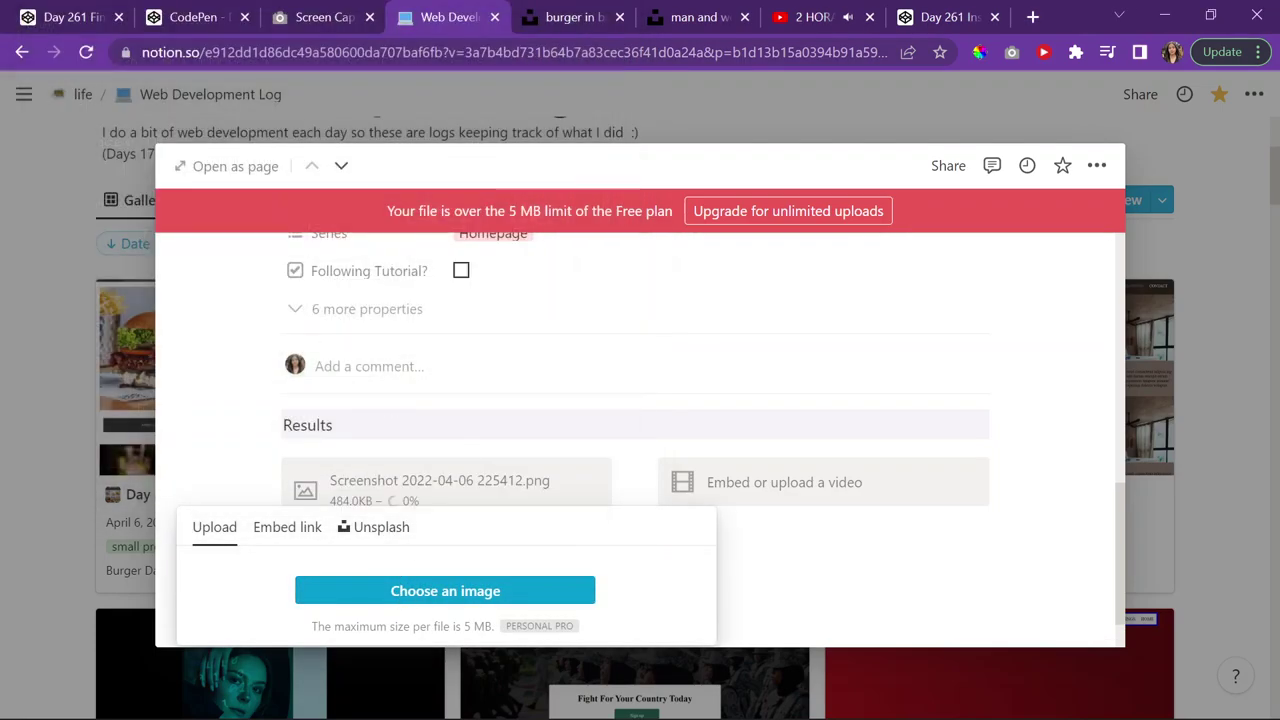
pyautogui.scroll(-3, 647, 487)
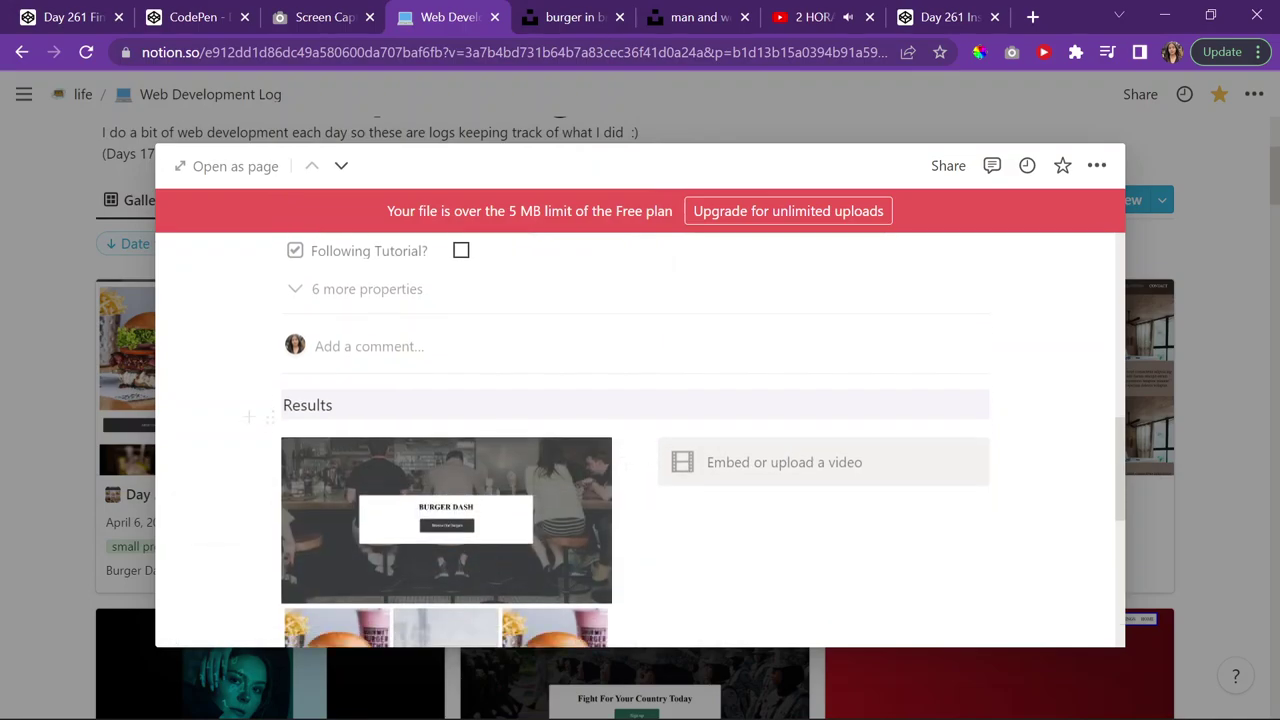
# Move the empty video block out of the second column to full width below the Burger Dash result image
pyautogui.scroll(1, 647, 300)
pyautogui.click(647, 270)
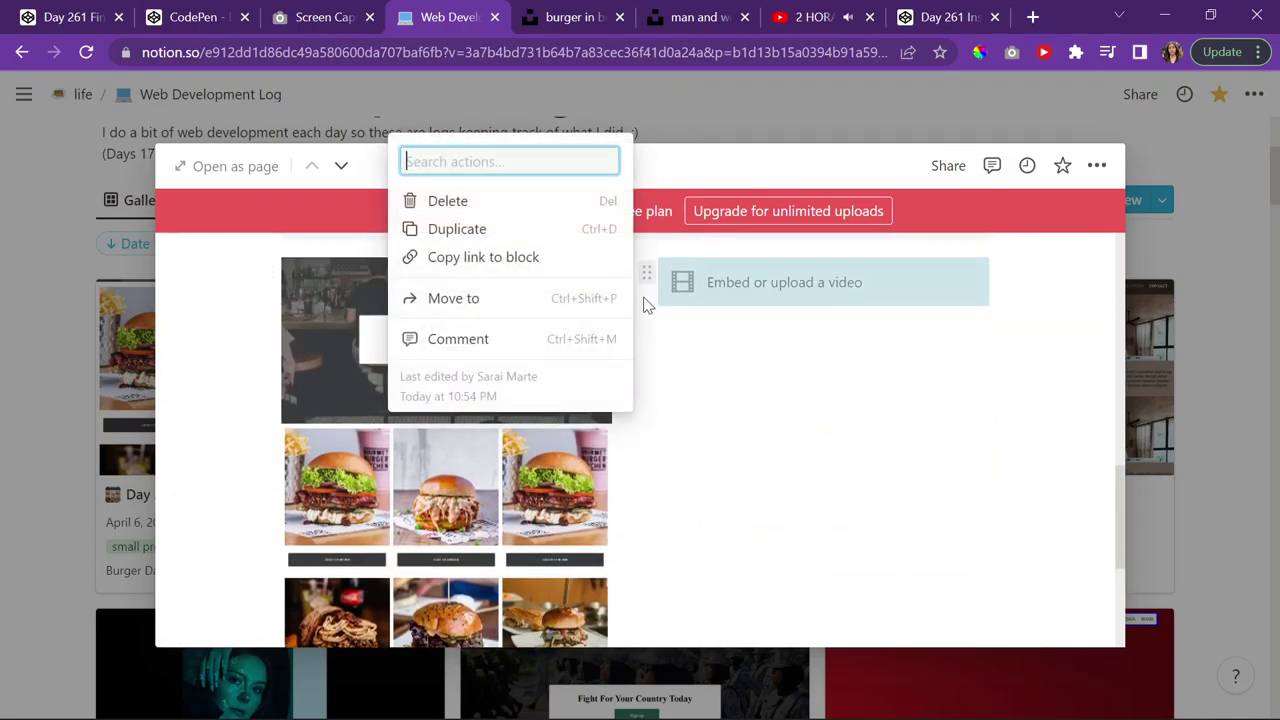
pyautogui.press('Escape')
pyautogui.scroll(-3, 626, 271)
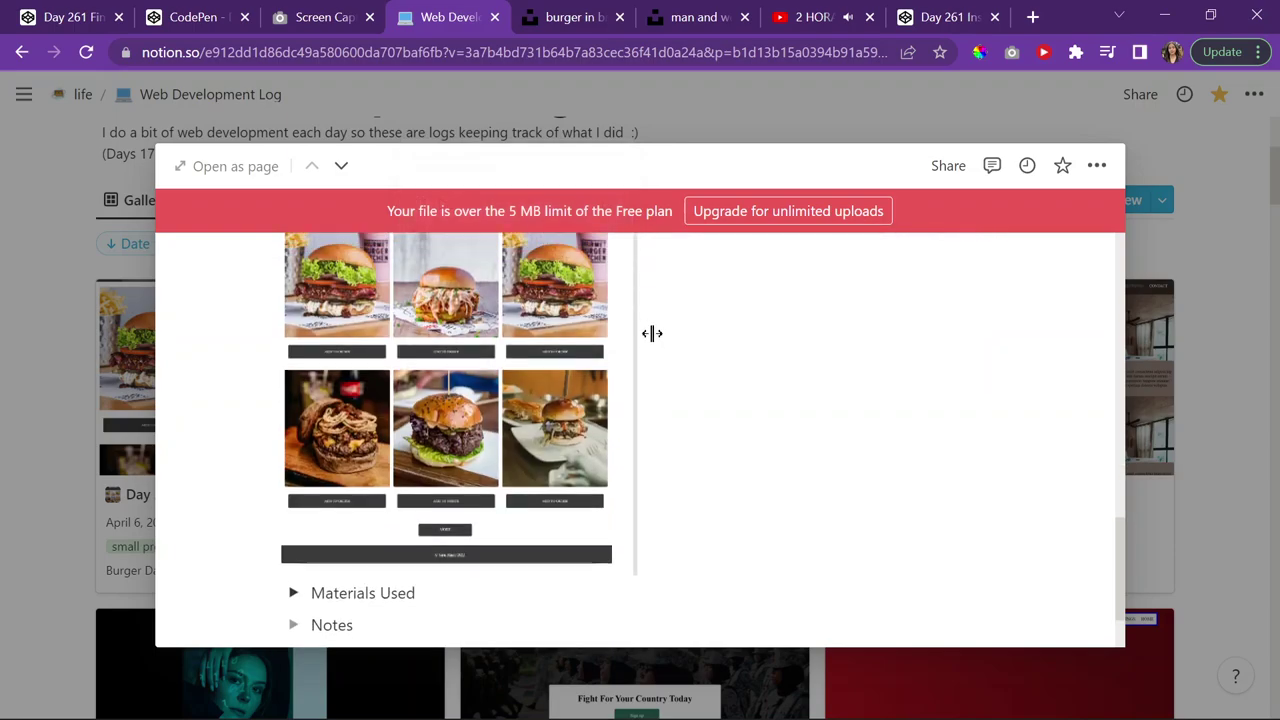
pyautogui.scroll(3, 652, 326)
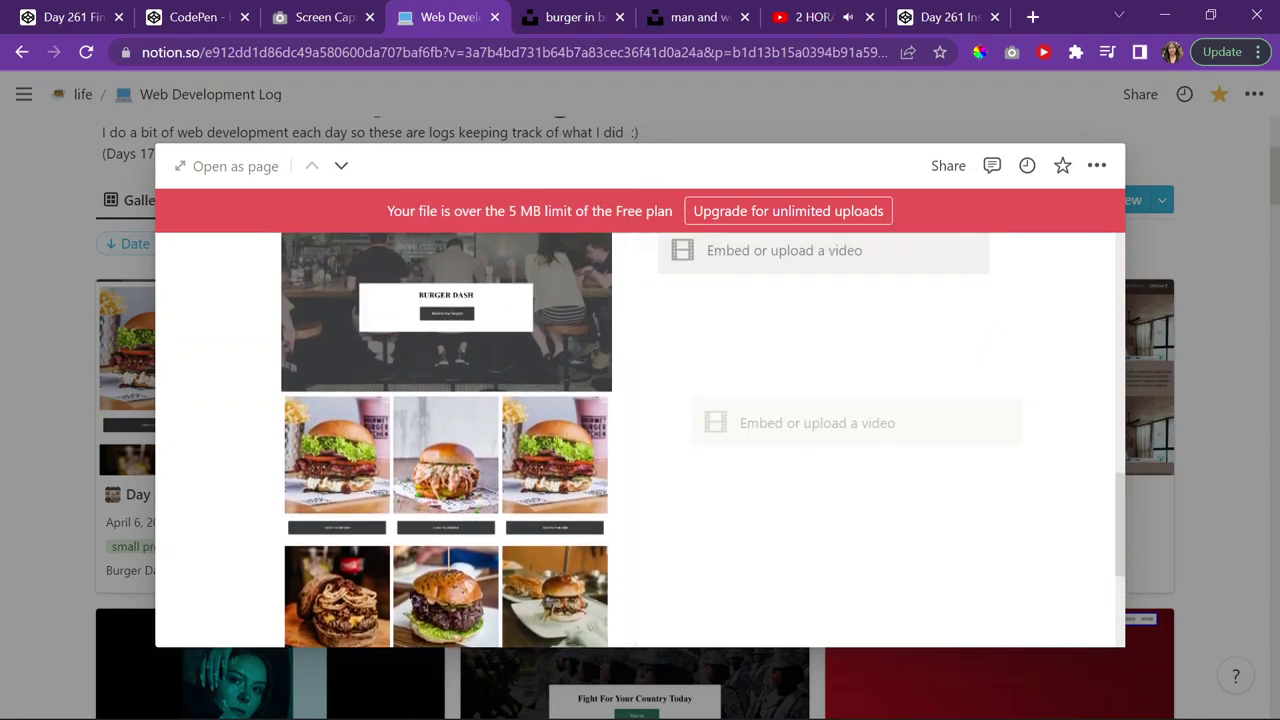
pyautogui.scroll(-3, 380, 470)
pyautogui.scroll(10, 326, 443)
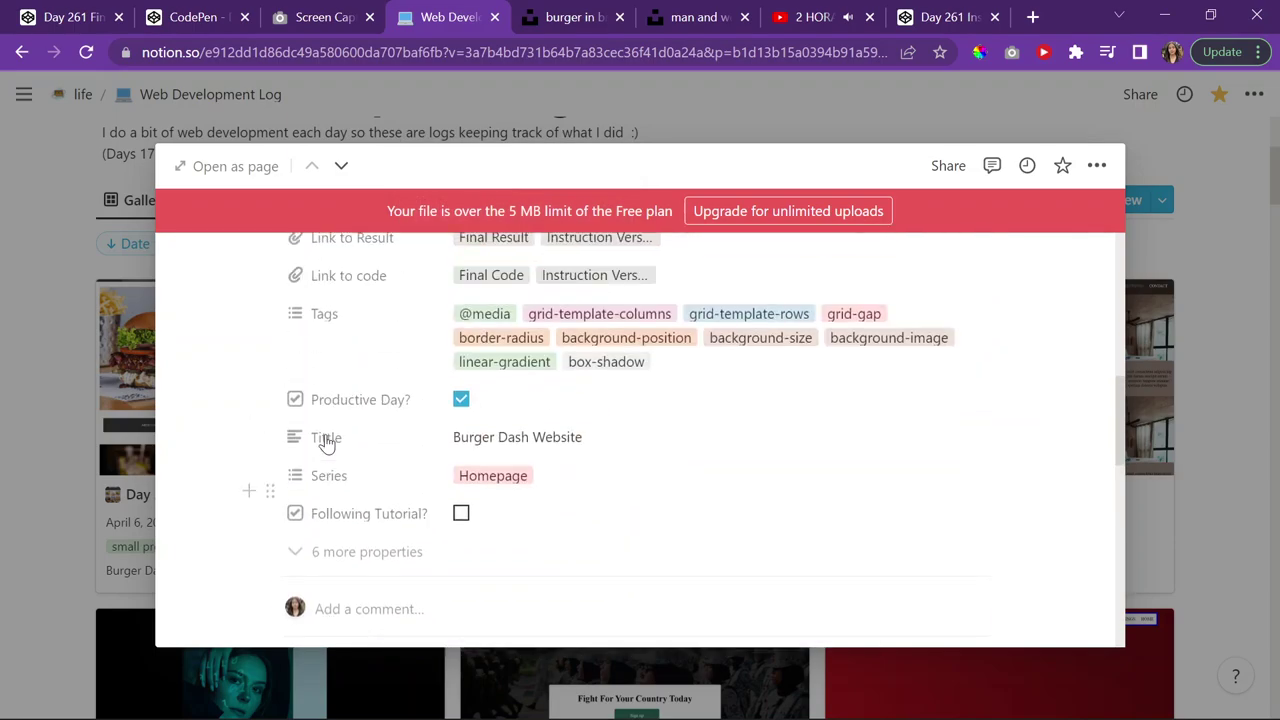
pyautogui.scroll(-10, 326, 443)
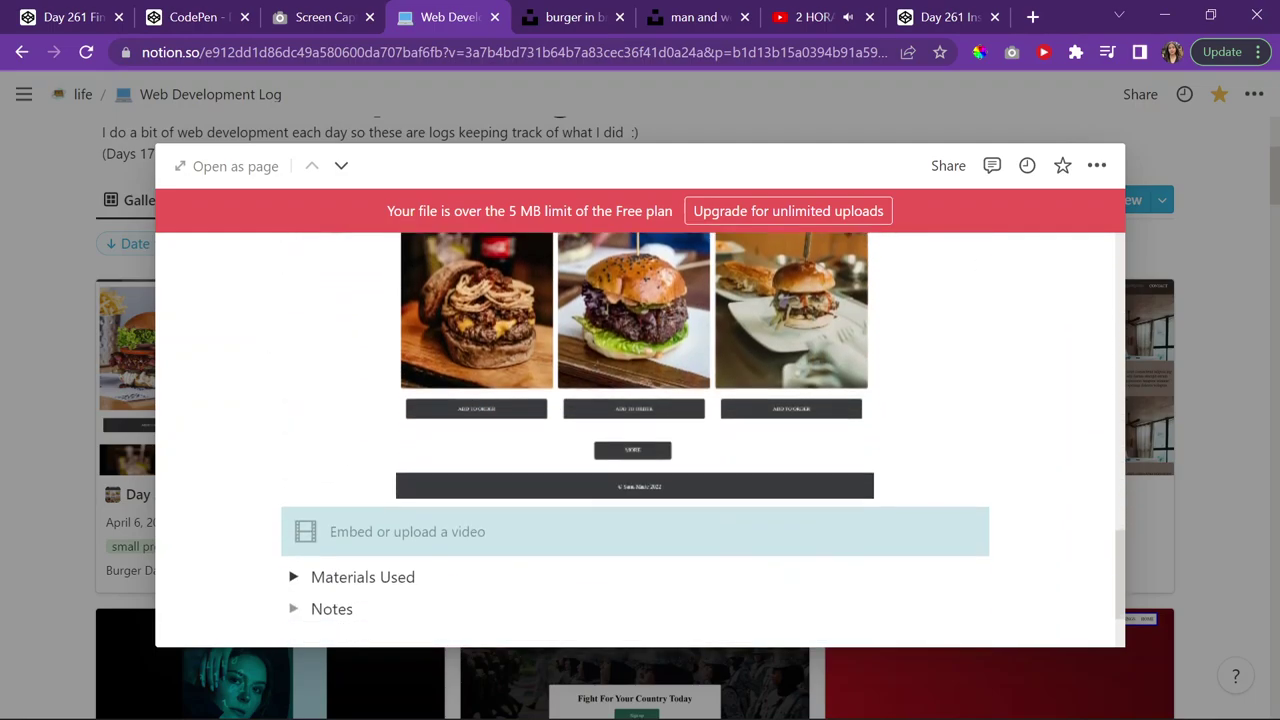
# Expand Materials Used and filter the Image Sources table by Day containing Day 261, saving the filter for everyone
pyautogui.scroll(-1, 340, 461)
pyautogui.scroll(-10, 312, 470)
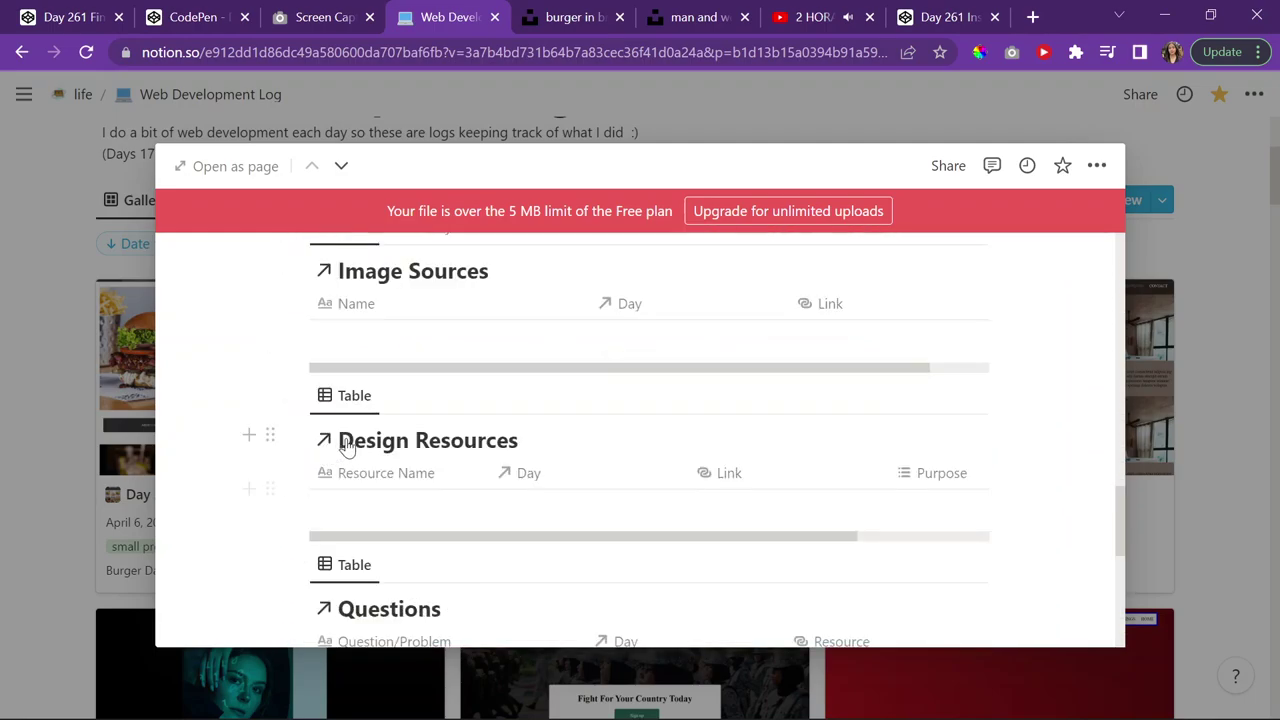
pyautogui.scroll(1, 851, 357)
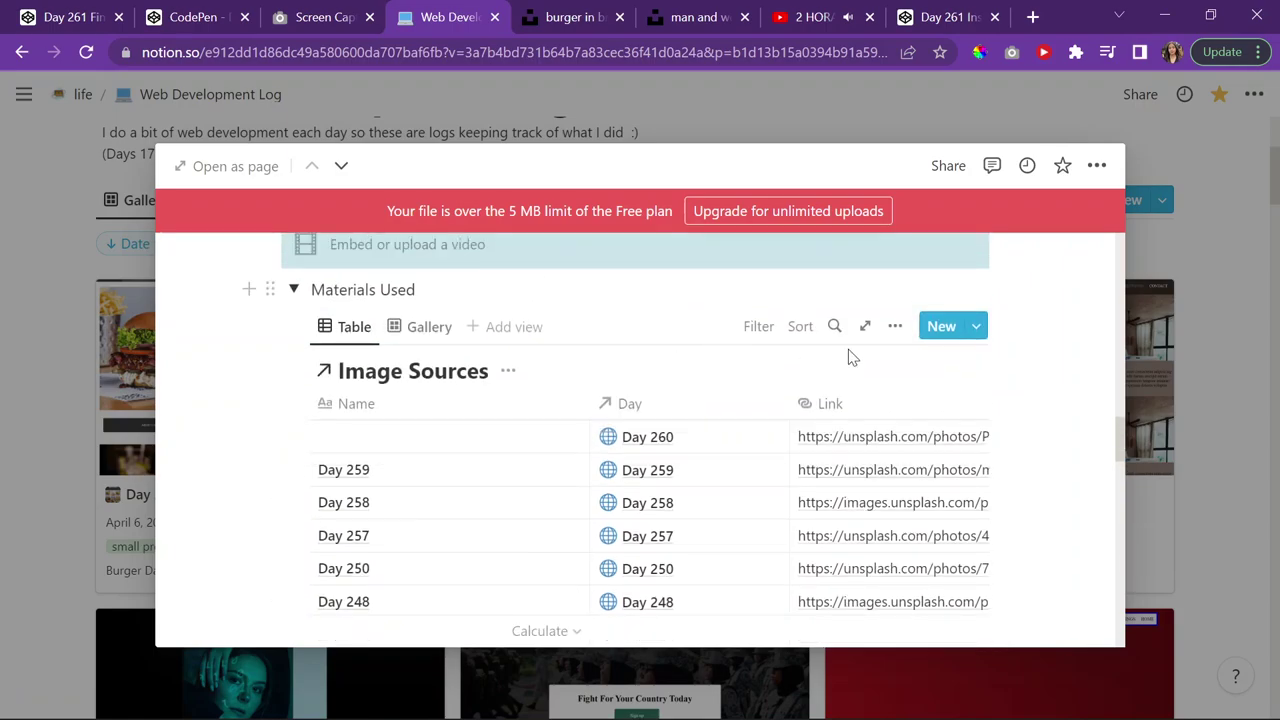
pyautogui.click(760, 345)
pyautogui.click(668, 437)
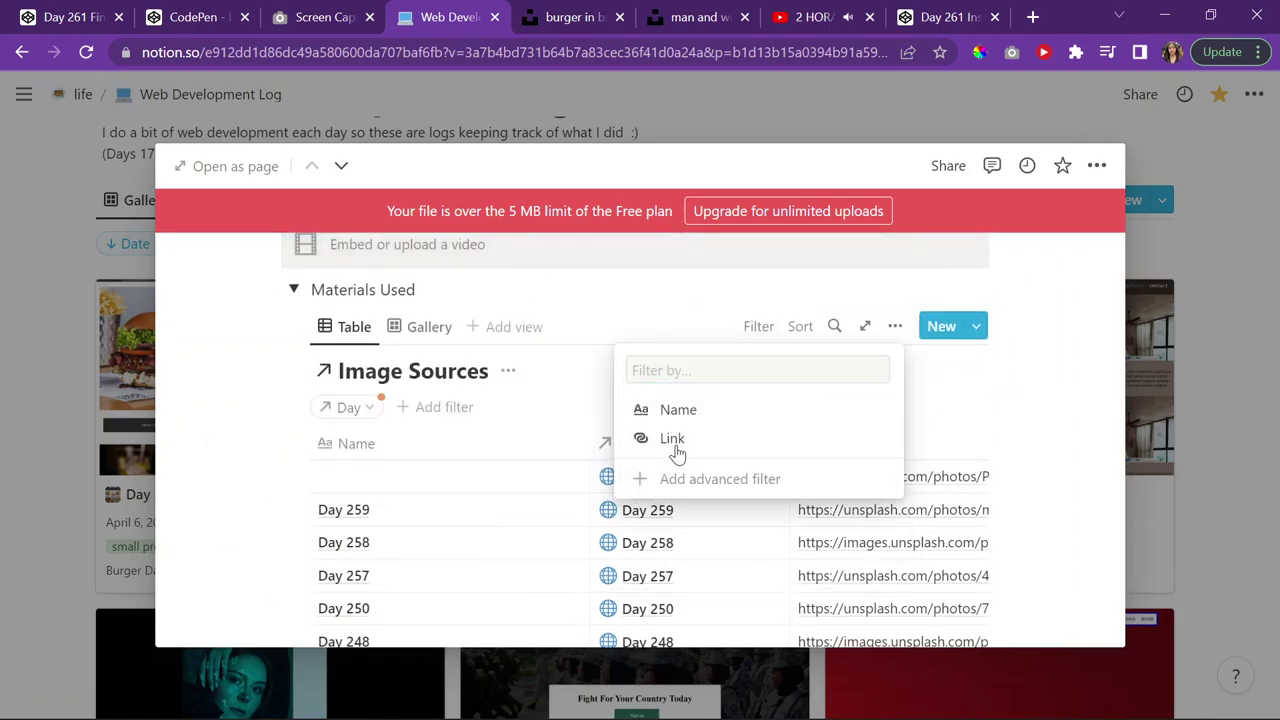
pyautogui.press('Return')
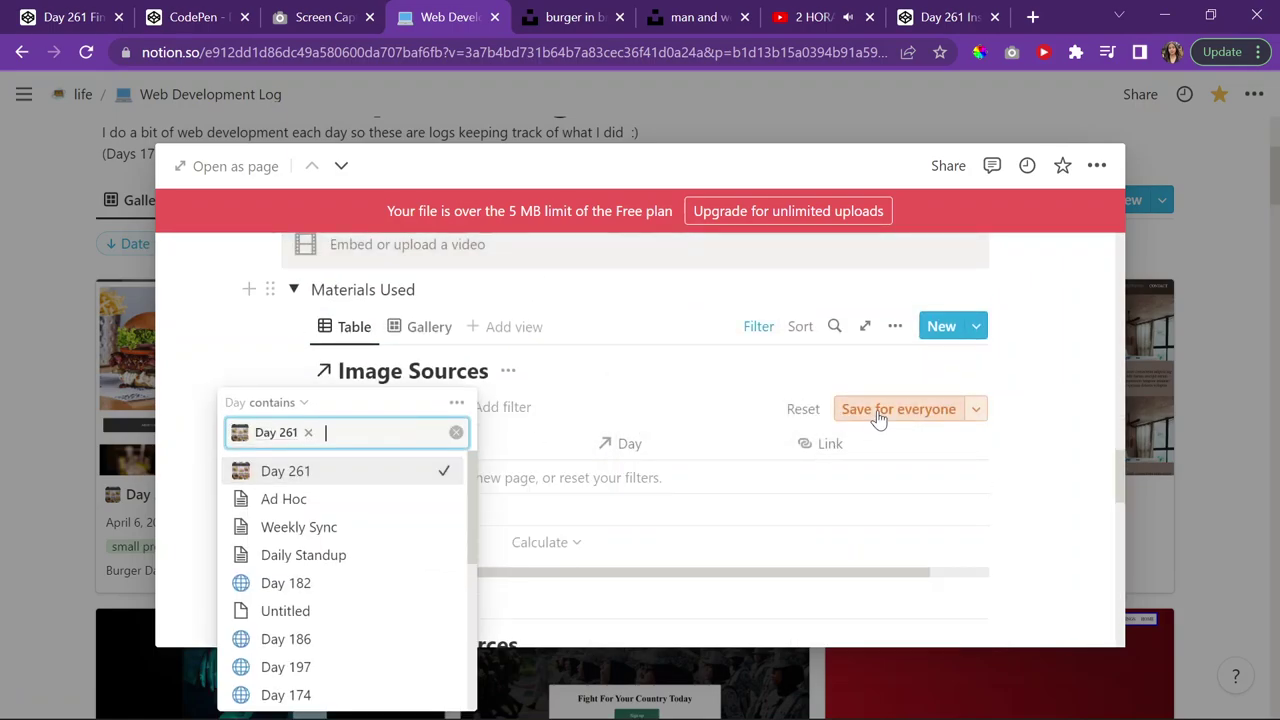
pyautogui.click(877, 420)
# Filter the Design Resources table by Day containing Day 261 and save the filter for everyone
pyautogui.scroll(-1, 743, 363)
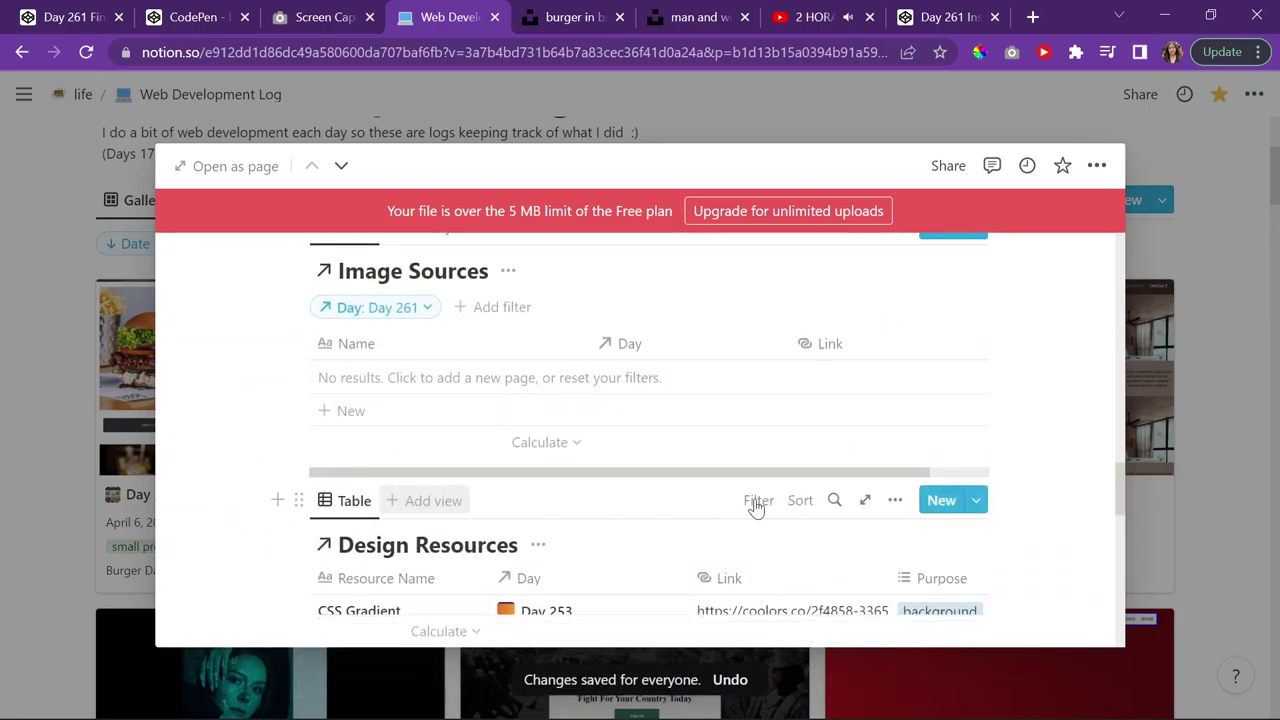
pyautogui.click(757, 502)
pyautogui.click(672, 365)
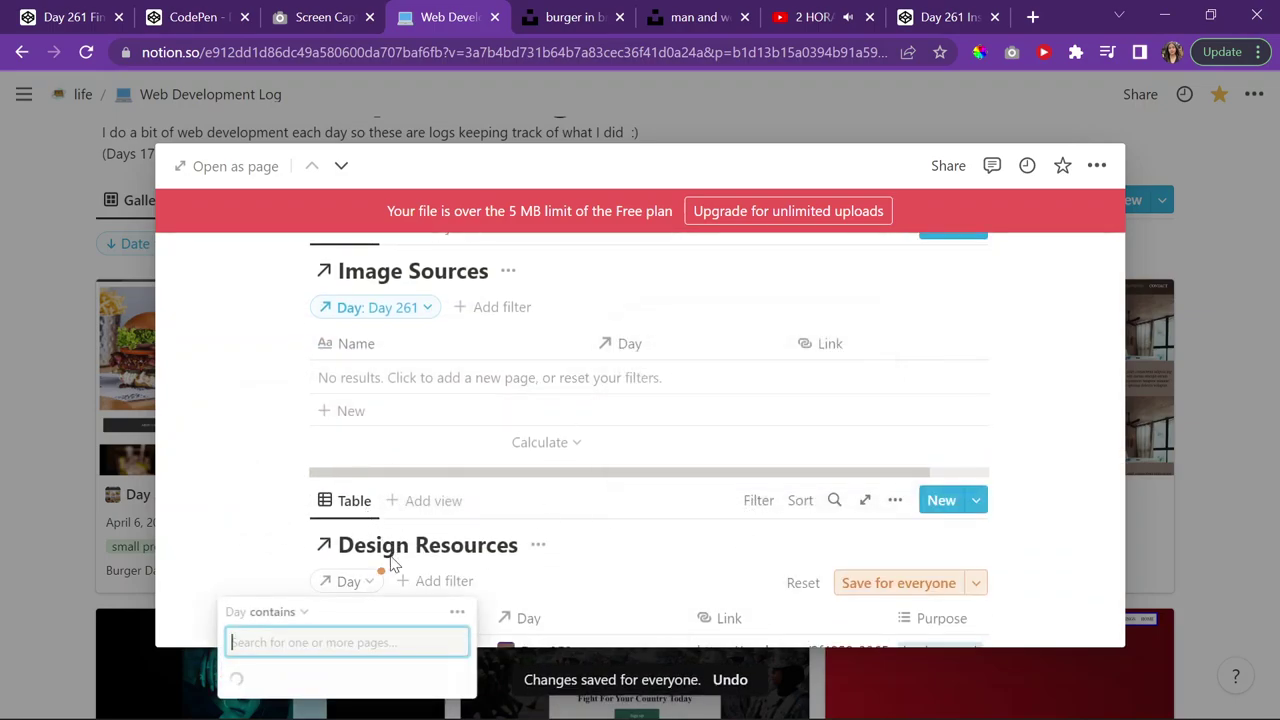
pyautogui.click(329, 326)
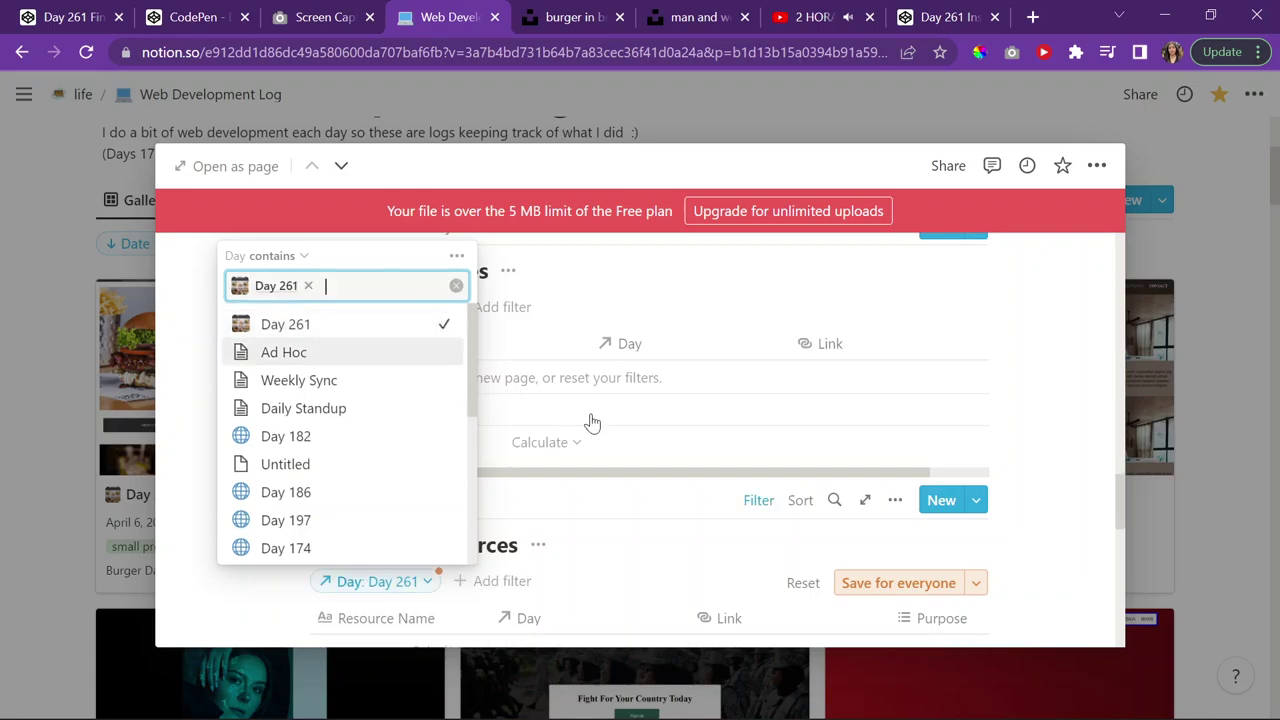
pyautogui.click(888, 582)
# Filter the Questions table by Day containing Day 261 and save the filter for everyone
pyautogui.scroll(-3, 406, 480)
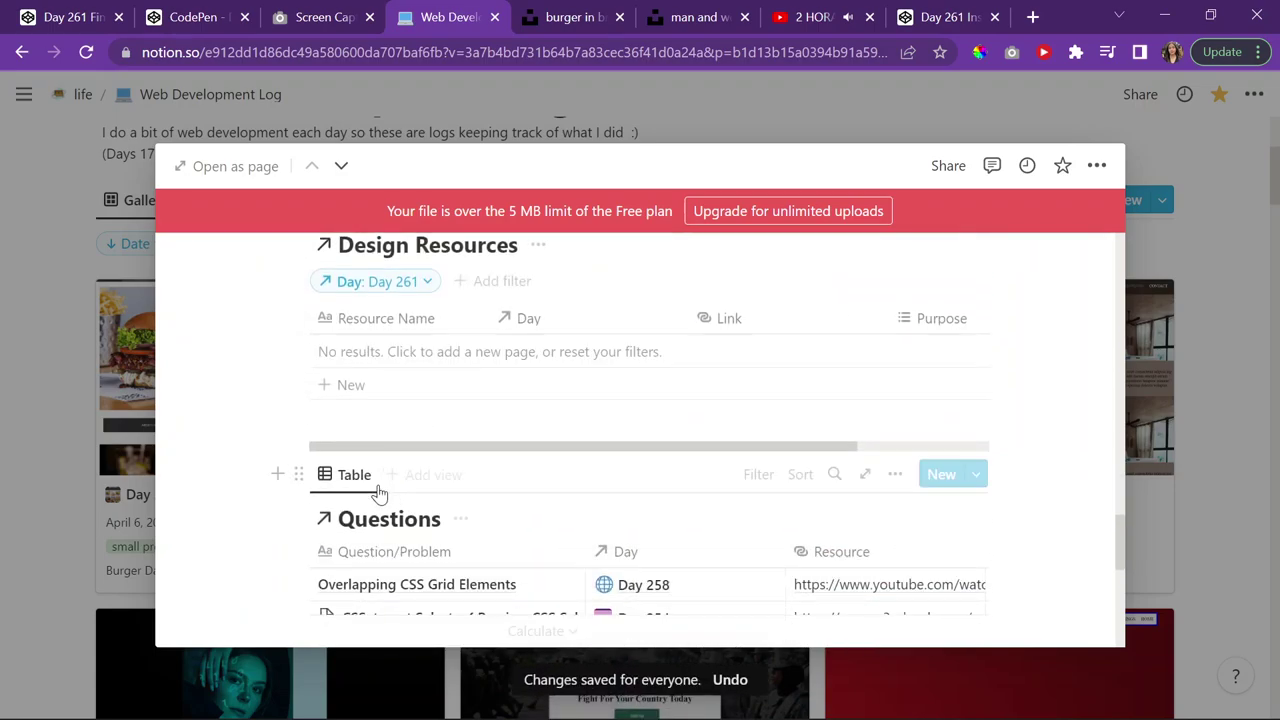
pyautogui.click(773, 477)
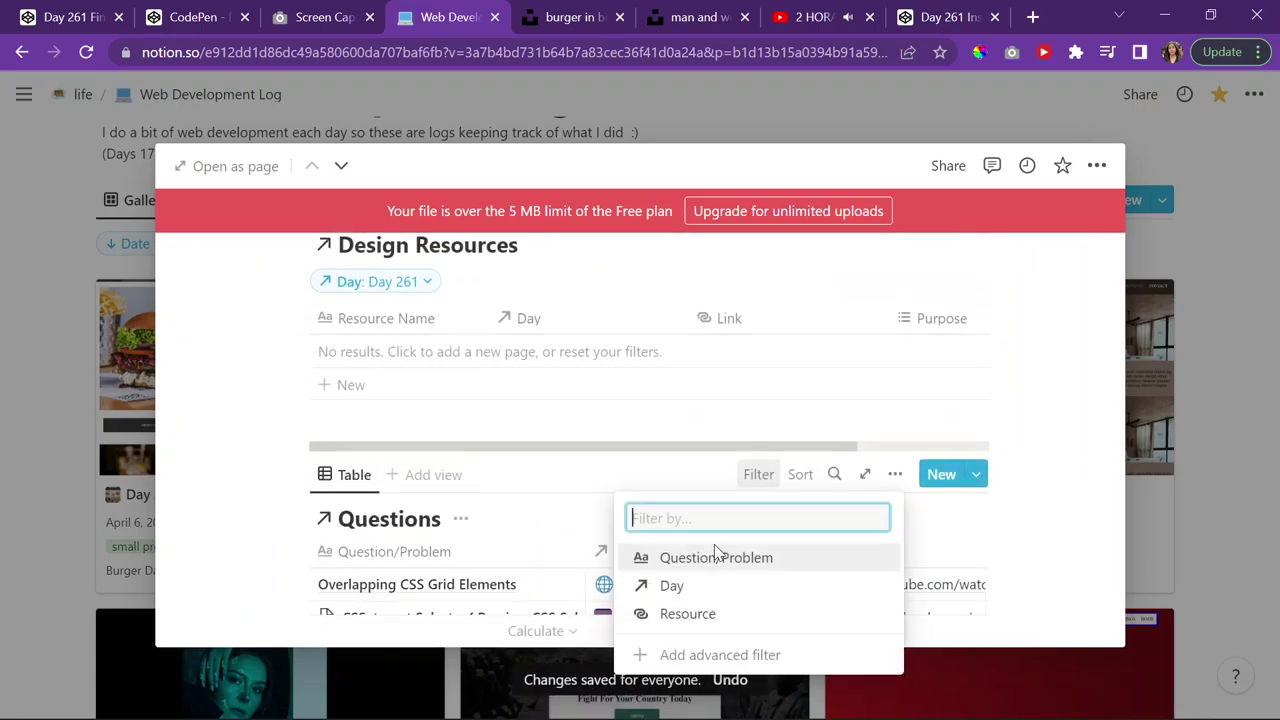
pyautogui.click(684, 588)
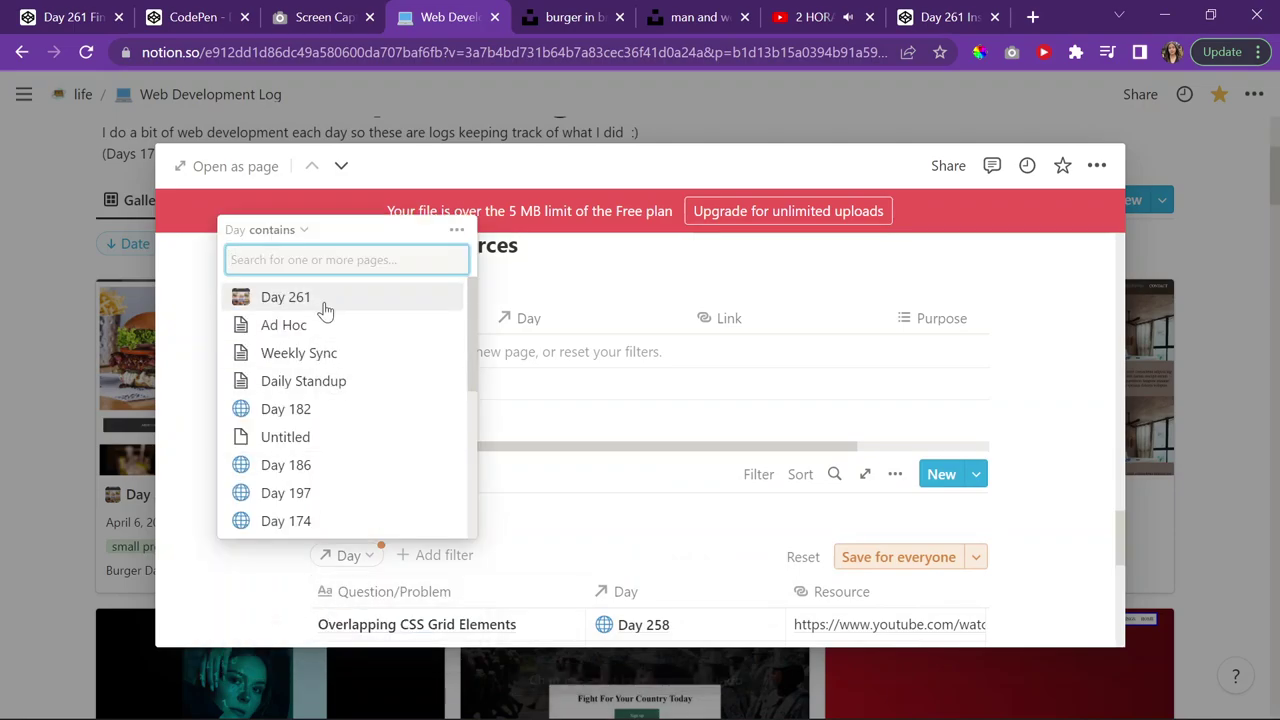
pyautogui.click(325, 300)
pyautogui.click(860, 557)
# Add the entry "all image links are in codepen" to Image Sources and create an empty entry in Questions
pyautogui.scroll(3, 666, 449)
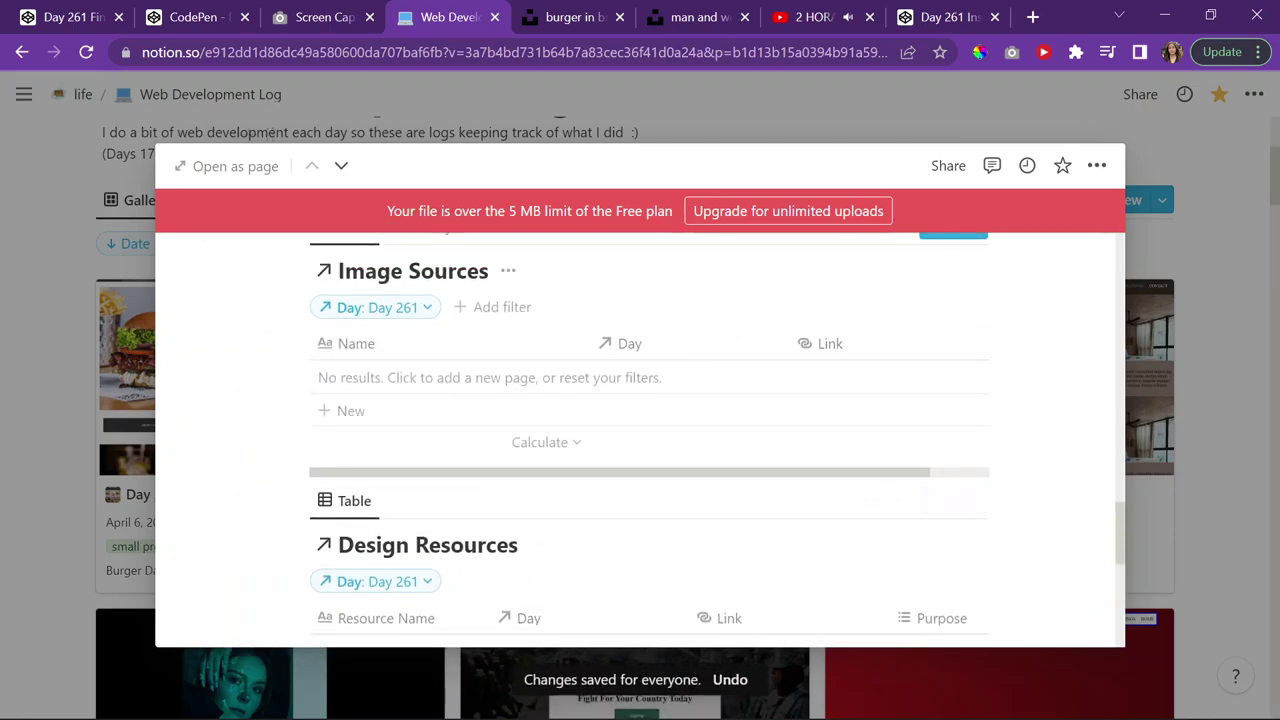
pyautogui.scroll(-1, 527, 465)
pyautogui.scroll(1, 480, 435)
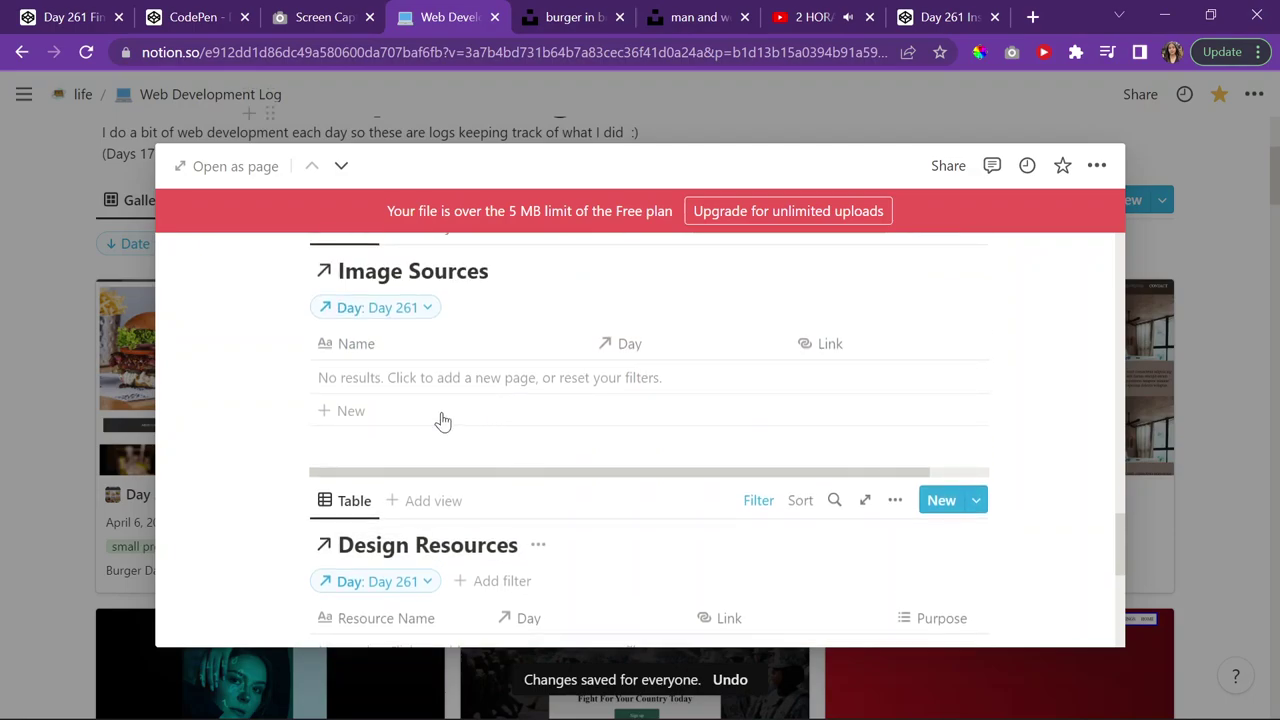
pyautogui.click(720, 389)
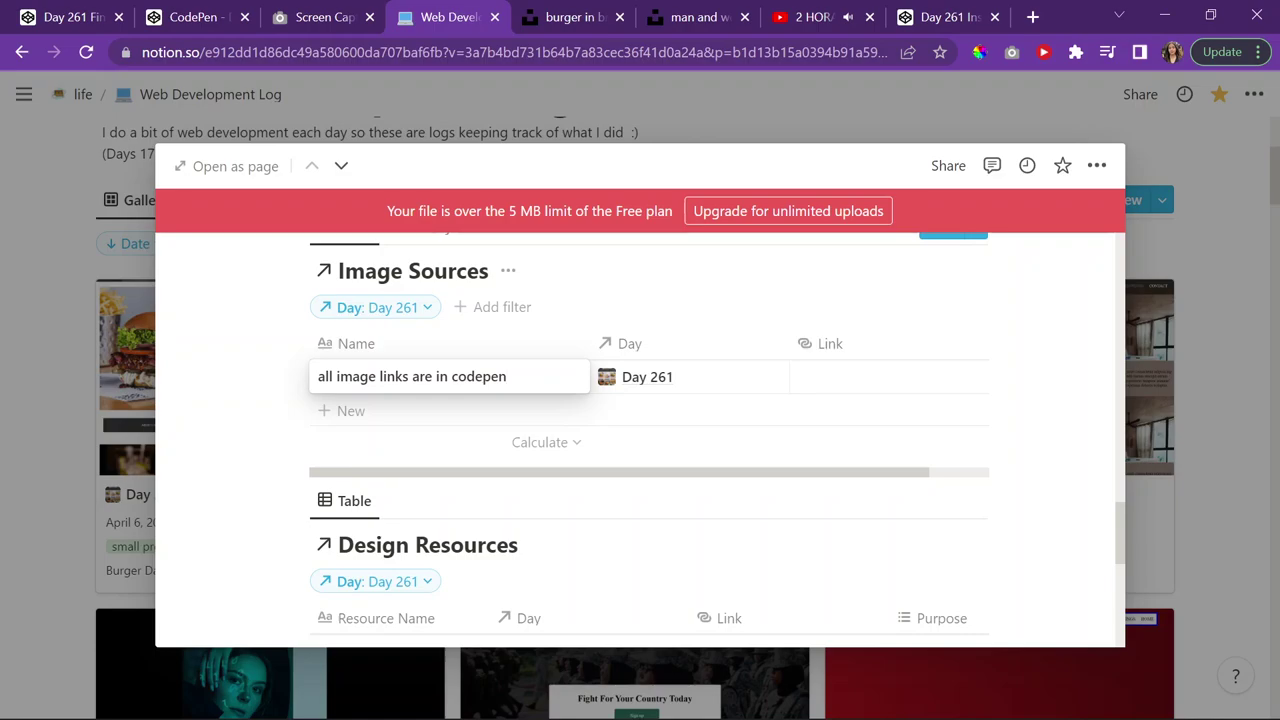
pyautogui.scroll(-5, 672, 451)
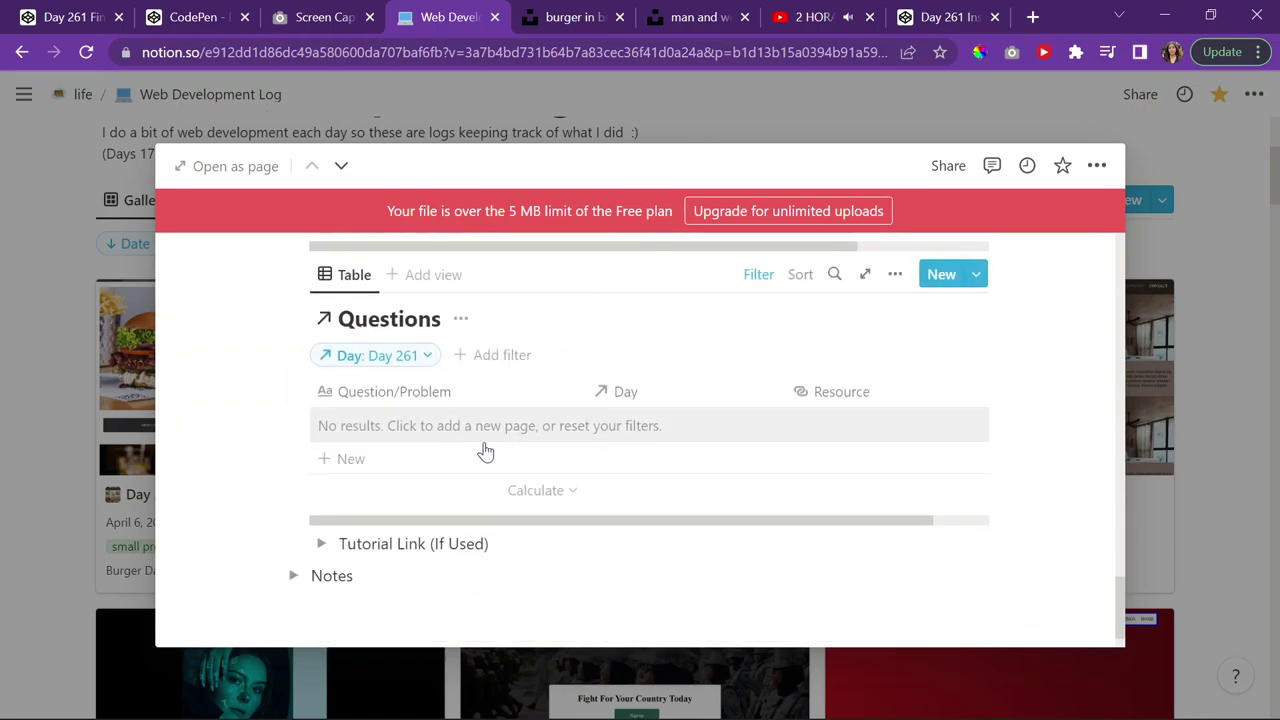
pyautogui.click(484, 432)
# Open the full browser history in a new tab and reopen the Google search "how to give grid rows certain sizes css"
pyautogui.click(1033, 17)
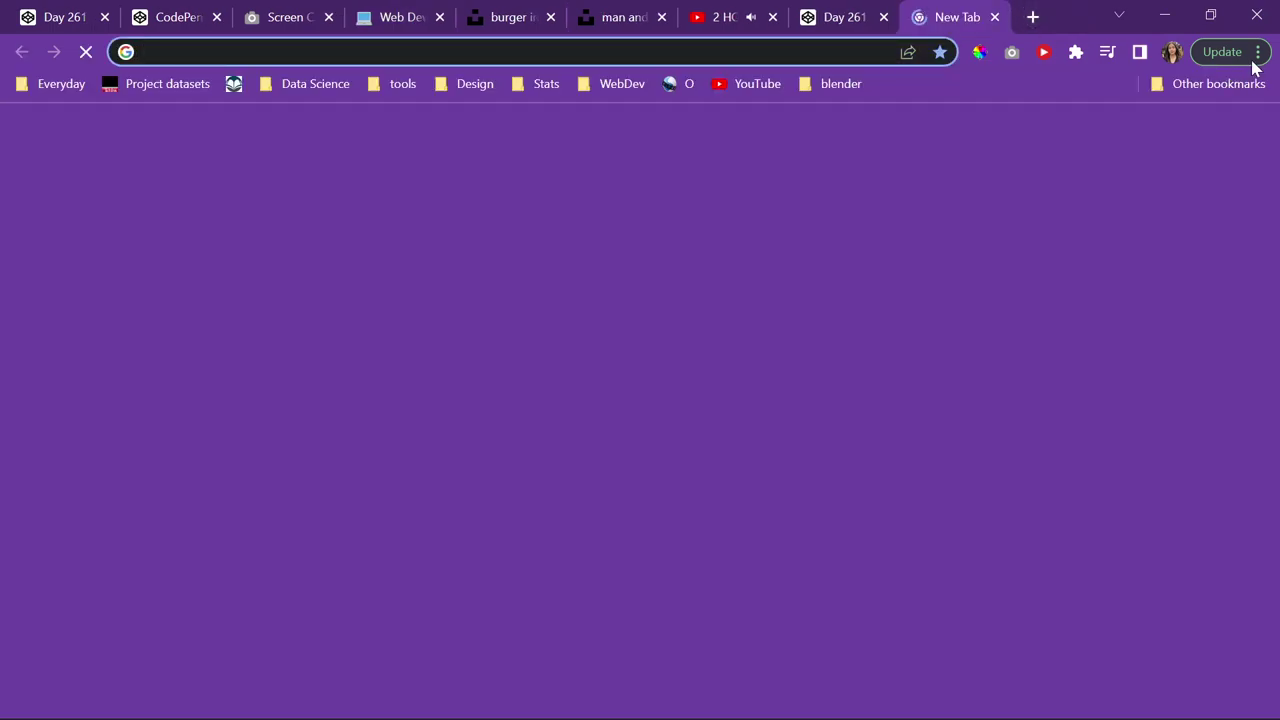
pyautogui.click(1253, 60)
pyautogui.moveTo(1051, 200)
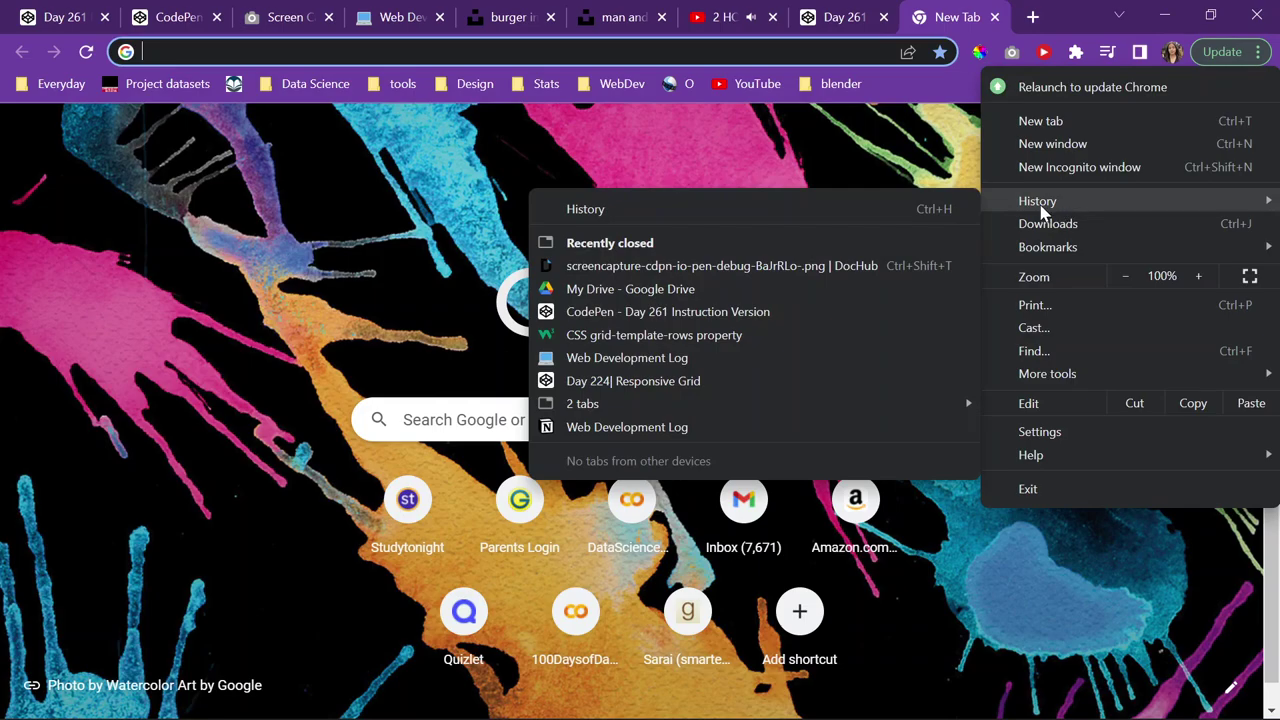
pyautogui.click(865, 208)
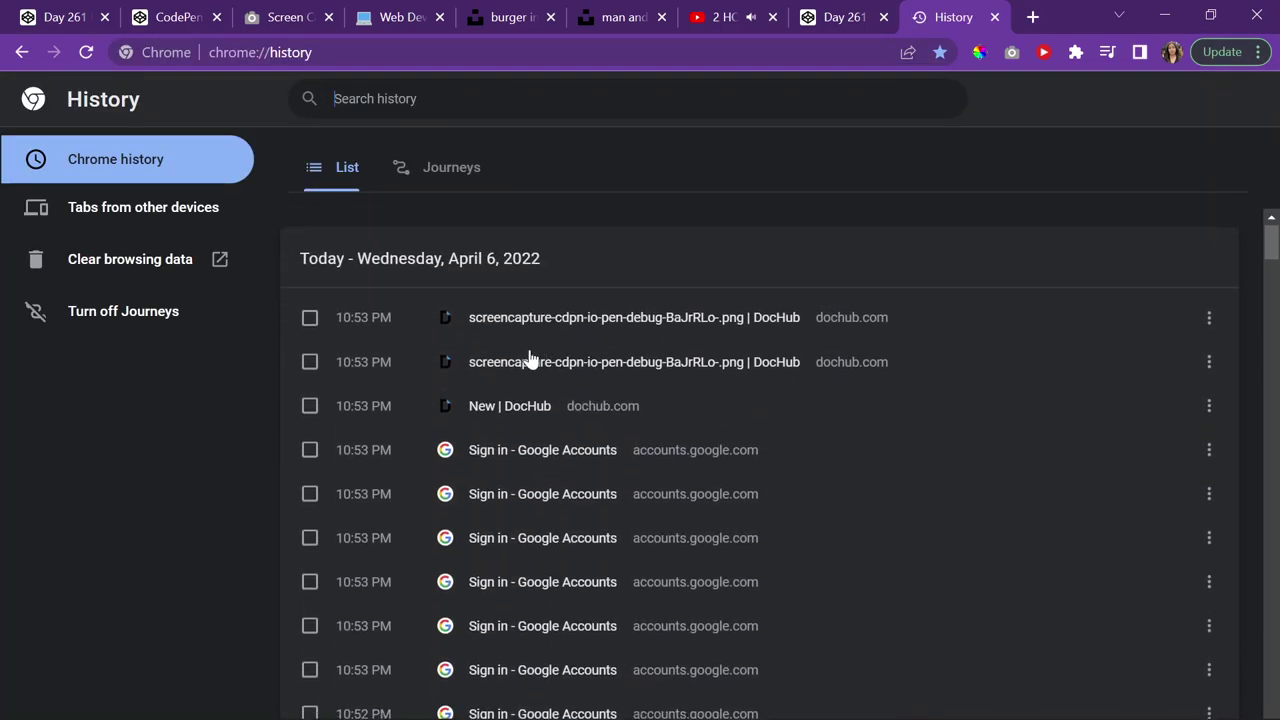
pyautogui.scroll(-4, 534, 369)
pyautogui.scroll(-2, 625, 497)
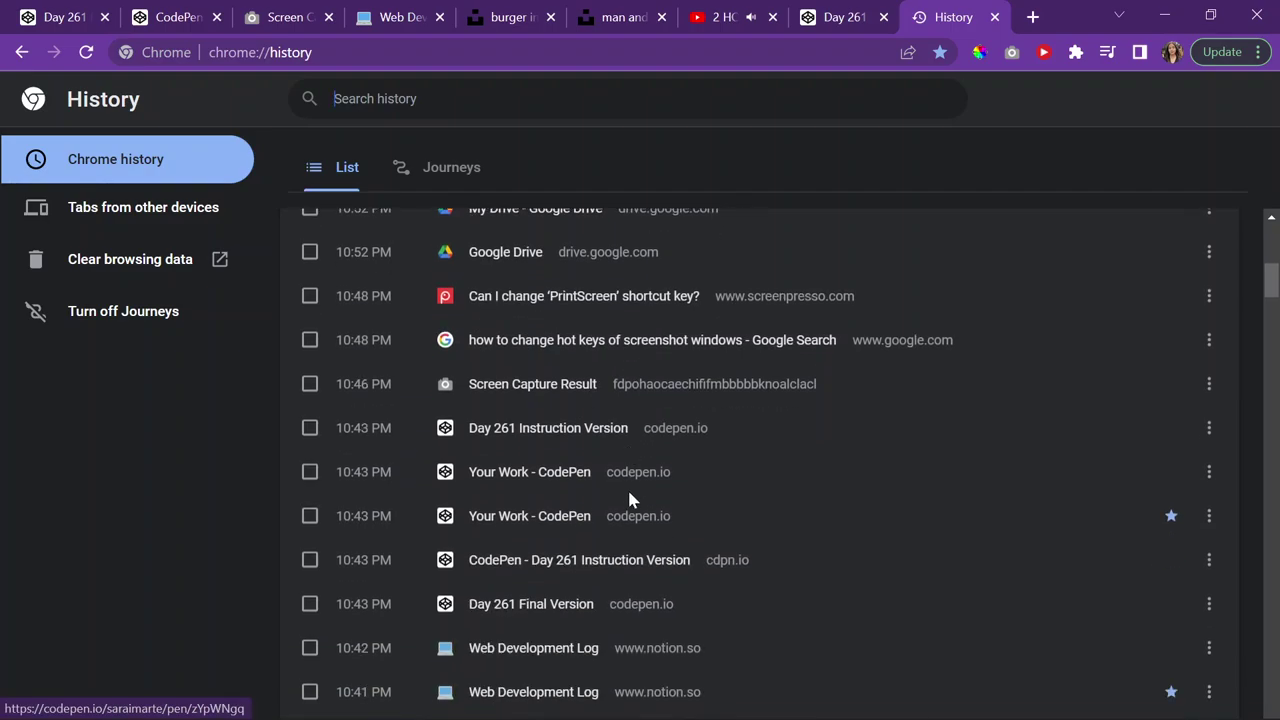
pyautogui.scroll(-3, 558, 355)
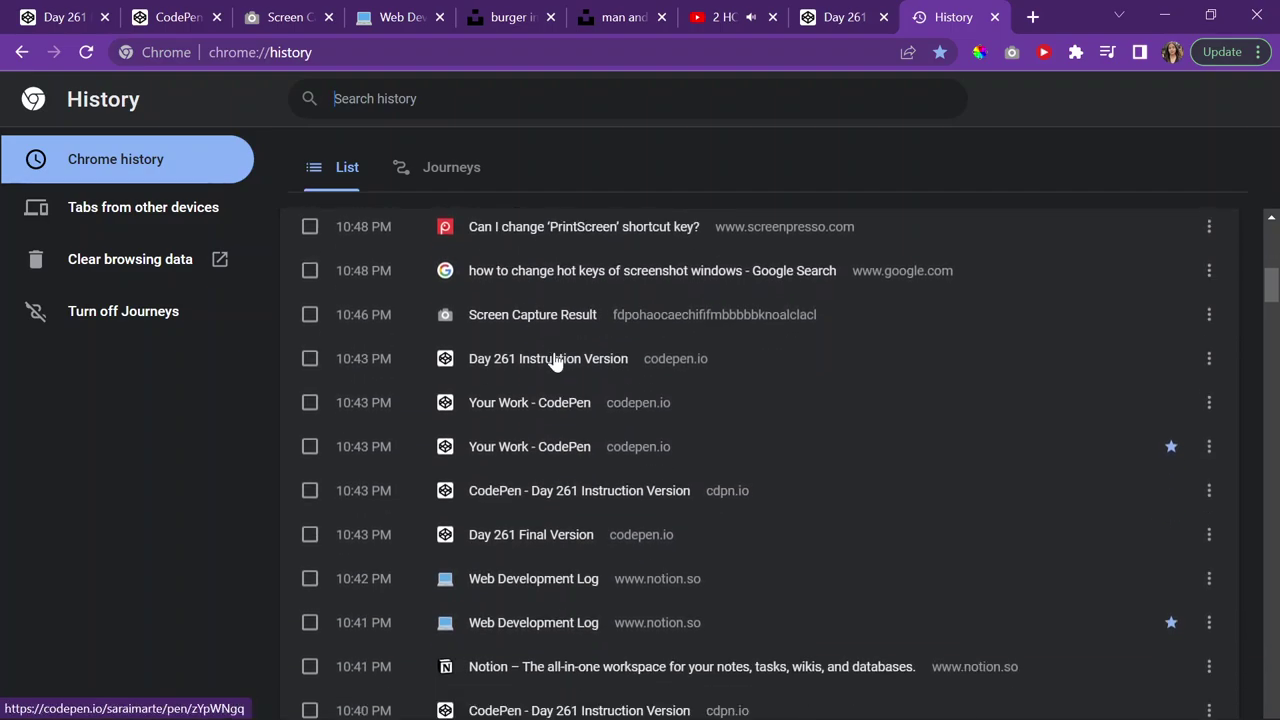
pyautogui.scroll(-4, 540, 515)
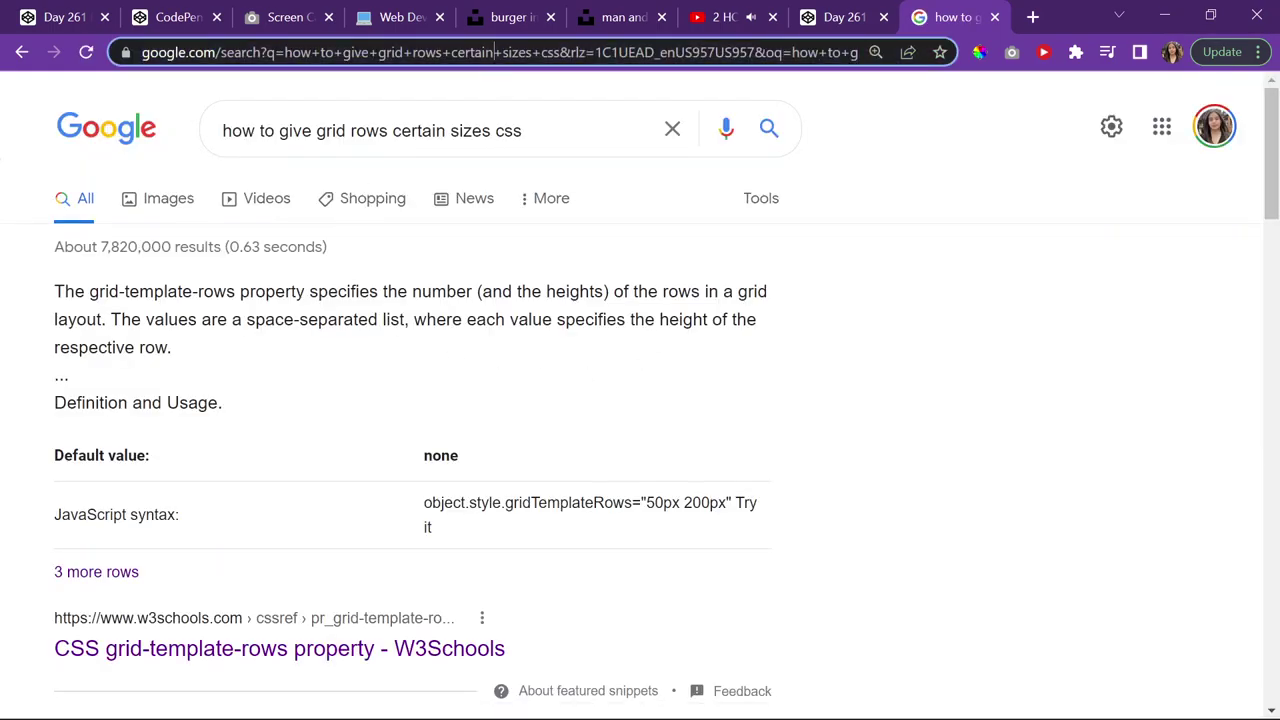
# Copy the Google search query and open the W3Schools result "CSS grid-template-rows property"
pyautogui.click(495, 52)
pyautogui.doubleClick(508, 131)
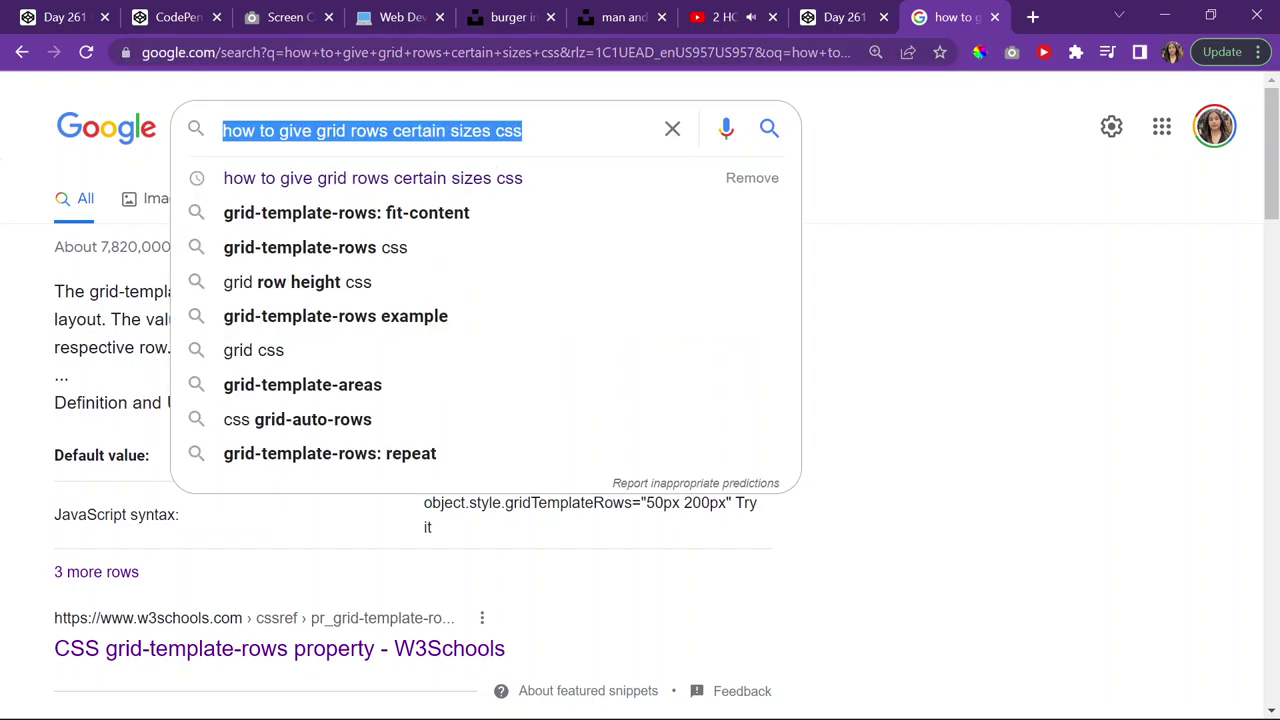
pyautogui.scroll(-3, 214, 377)
pyautogui.click(200, 350)
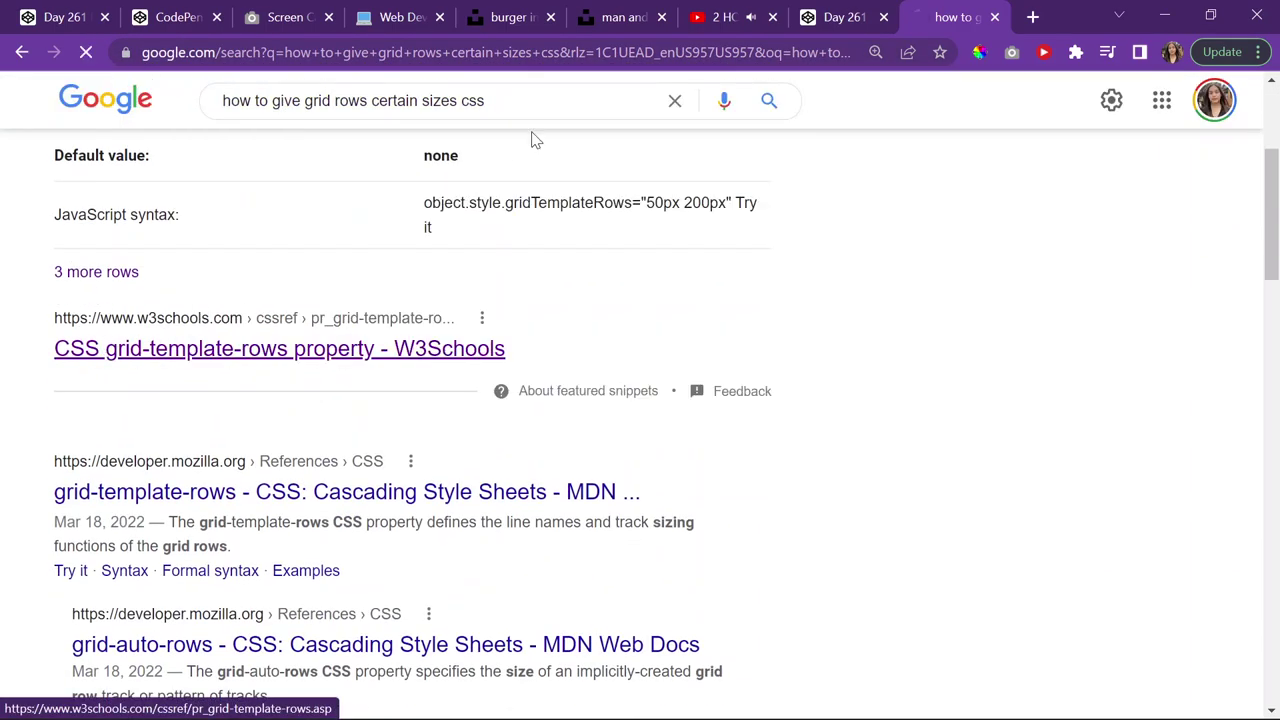
# Return to the Notion Web Development Log and enter "how to give grid rows certain sizes css" as the new question
pyautogui.click(840, 17)
pyautogui.click(200, 14)
pyautogui.click(412, 12)
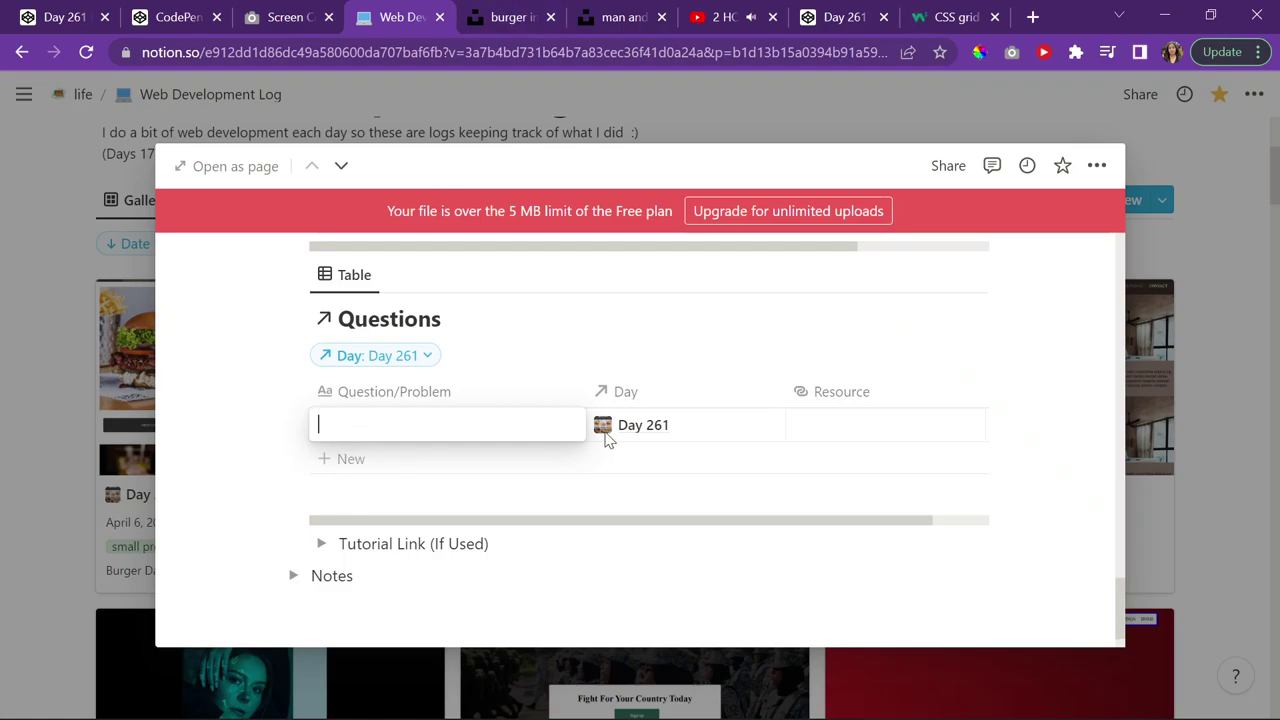
# Copy a link to the highlighted example line "grid-template-rows: 100px 300px;" on the W3Schools page
pyautogui.click(907, 10)
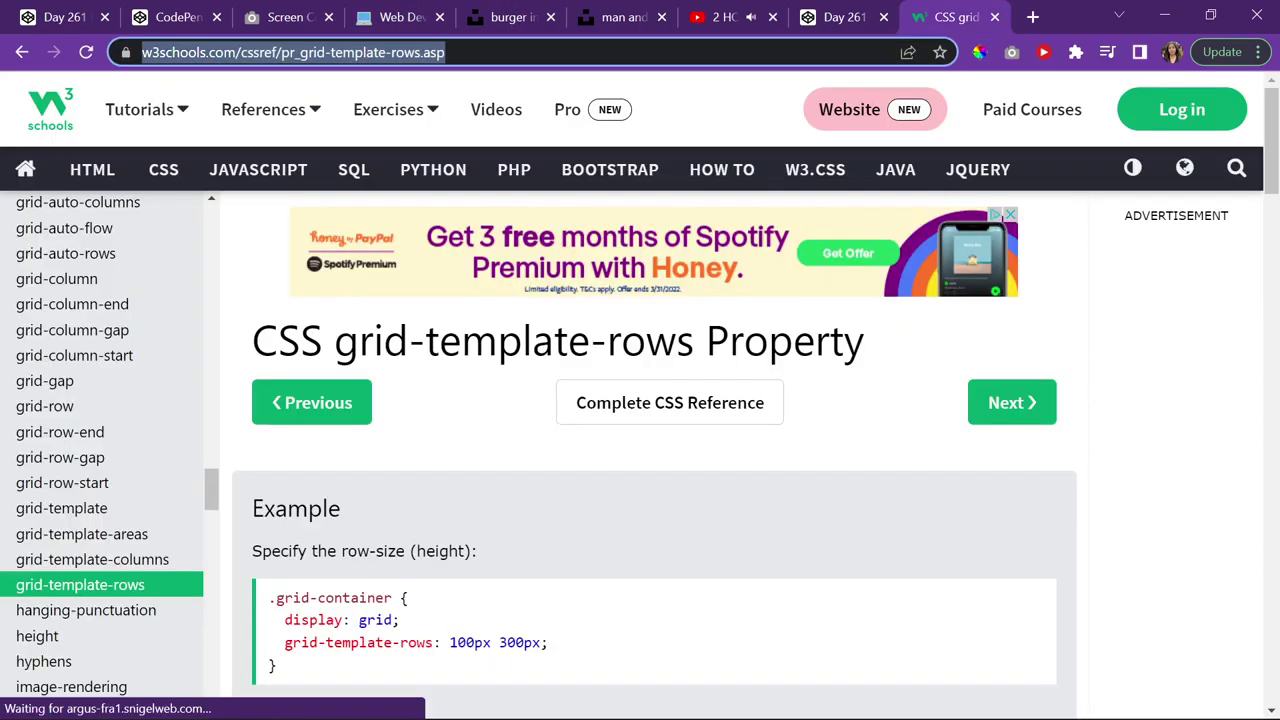
pyautogui.scroll(-1, 551, 512)
pyautogui.moveTo(526, 463); pyautogui.dragTo(408, 497)
pyautogui.click(408, 497)
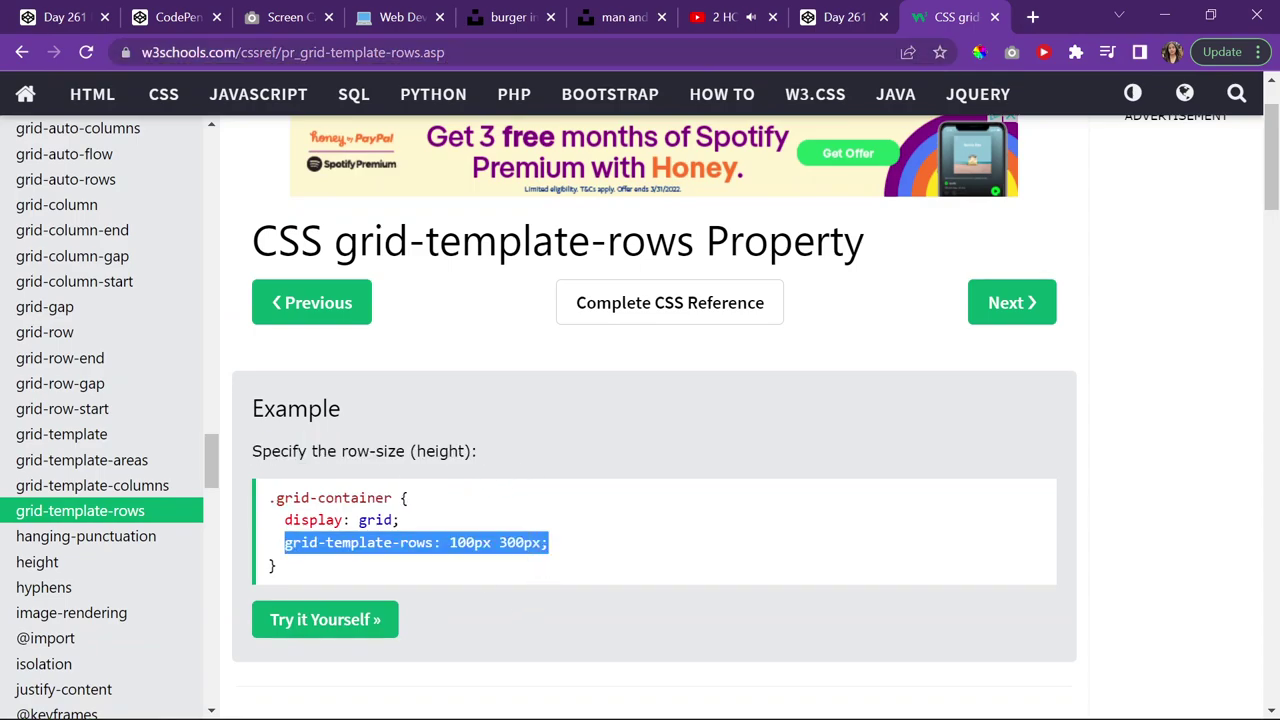
pyautogui.rightClick(340, 542)
pyautogui.click(420, 389)
# Close the W3Schools tab and paste the copied highlight link as the Day 261 question's Resource in Notion
pyautogui.click(995, 18)
pyautogui.click(805, 14)
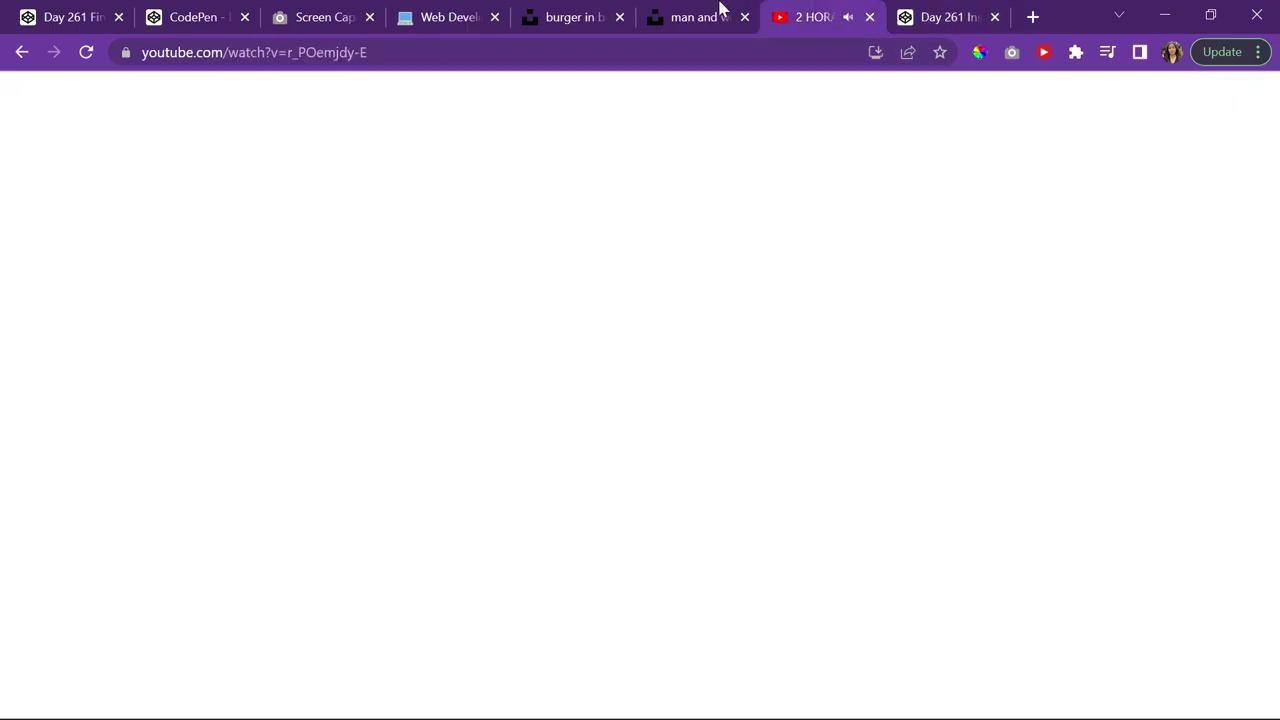
pyautogui.click(715, 10)
pyautogui.click(590, 8)
pyautogui.click(455, 14)
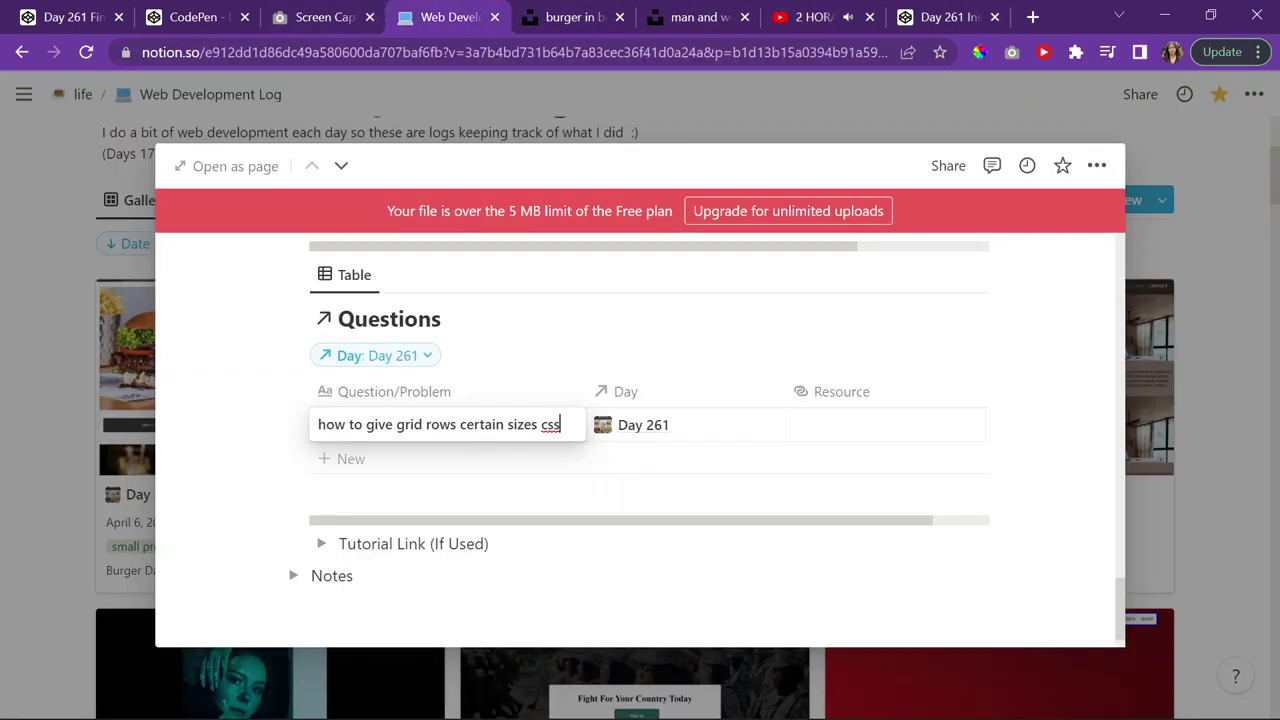
pyautogui.click(868, 432)
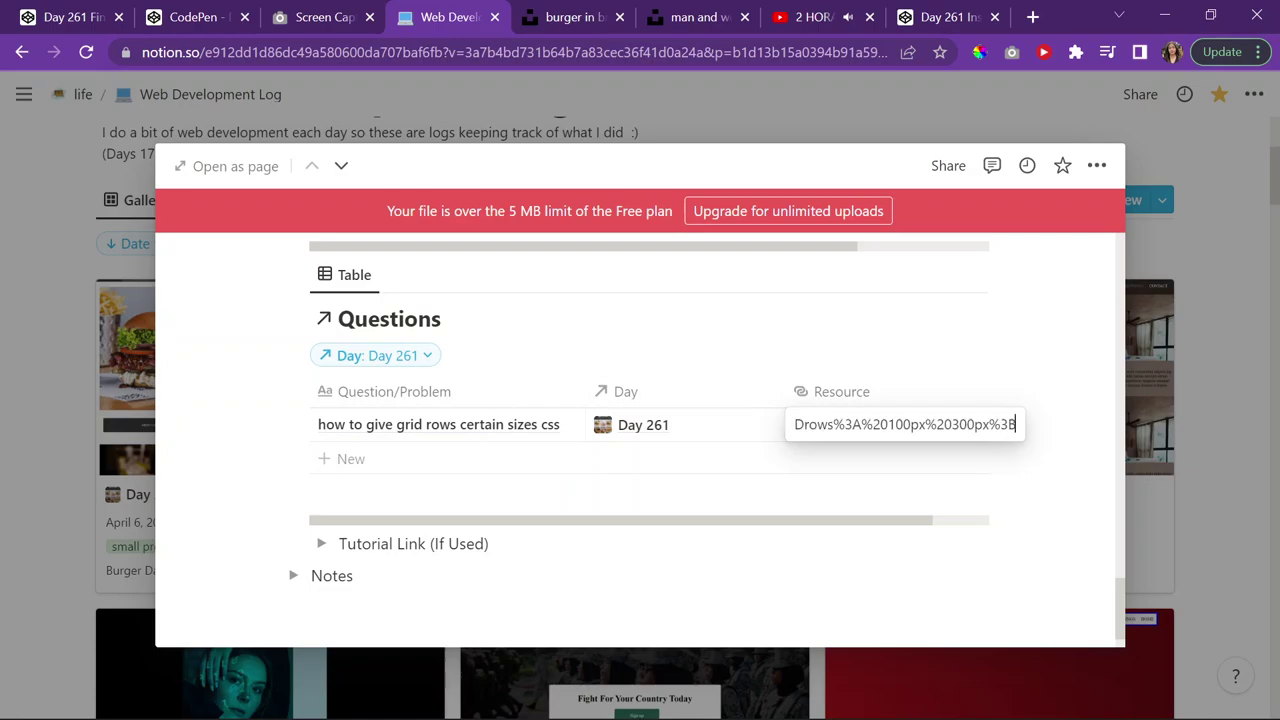
pyautogui.press('Return')
pyautogui.scroll(3, 400, 360)
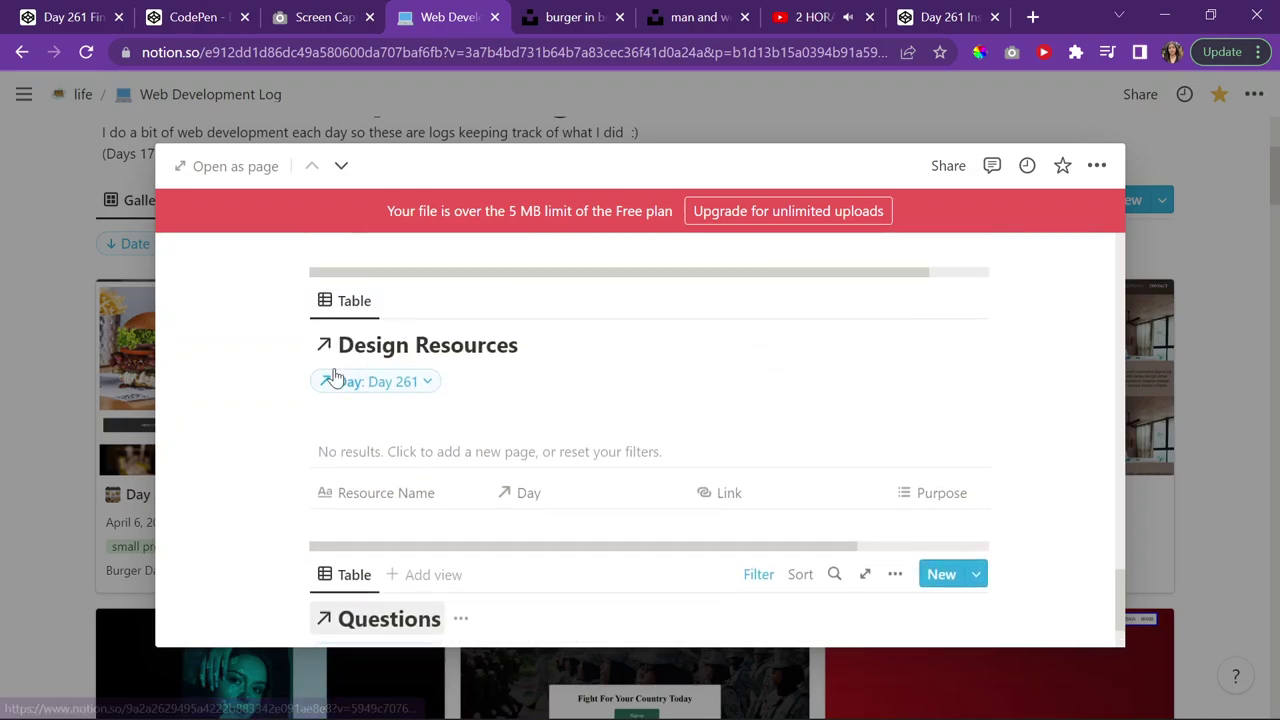
pyautogui.scroll(10, 335, 377)
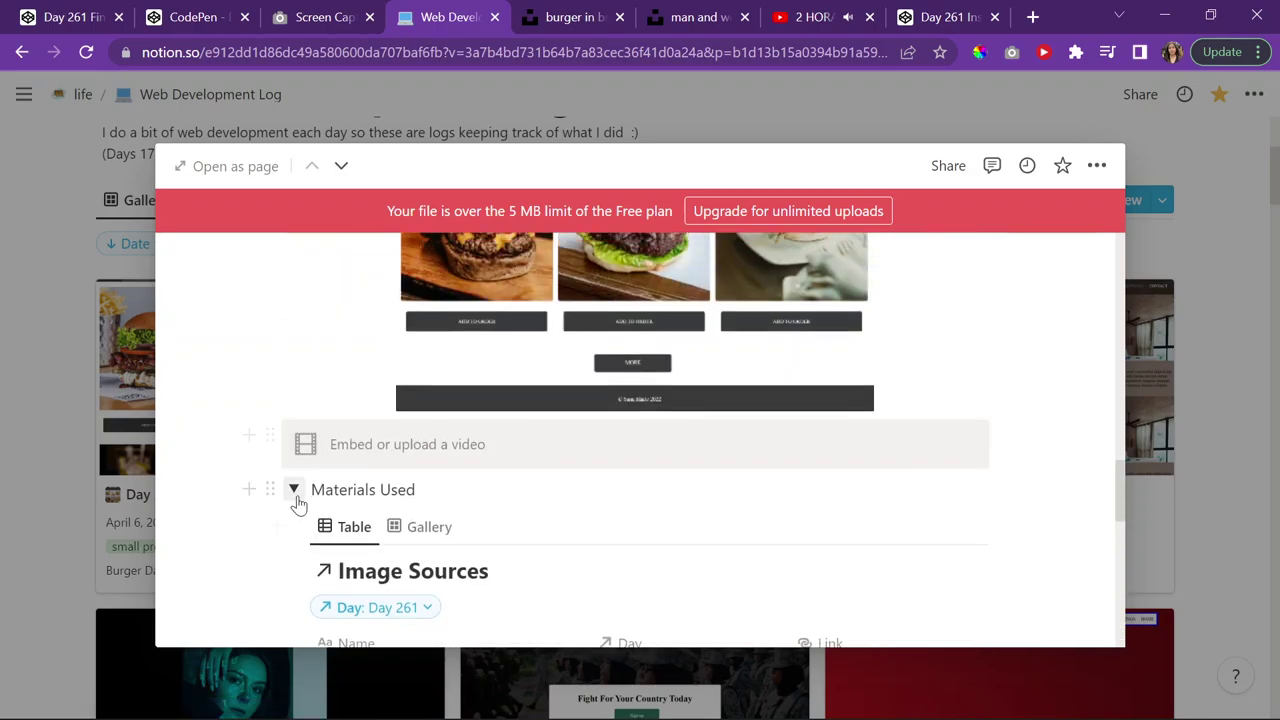
# Collapse the Materials Used section in the Day 261 entry and close the entry to return to the log gallery
pyautogui.click(297, 497)
pyautogui.scroll(6, 417, 391)
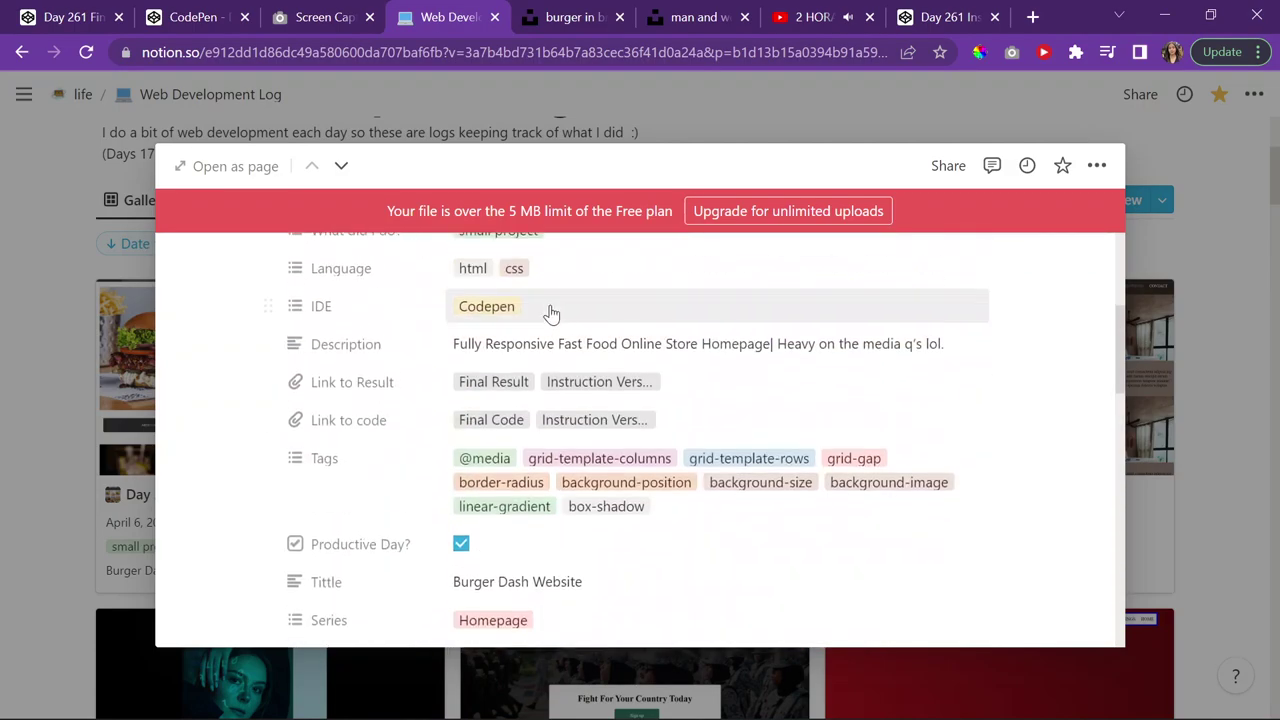
pyautogui.scroll(3, 550, 314)
pyautogui.click(97, 312)
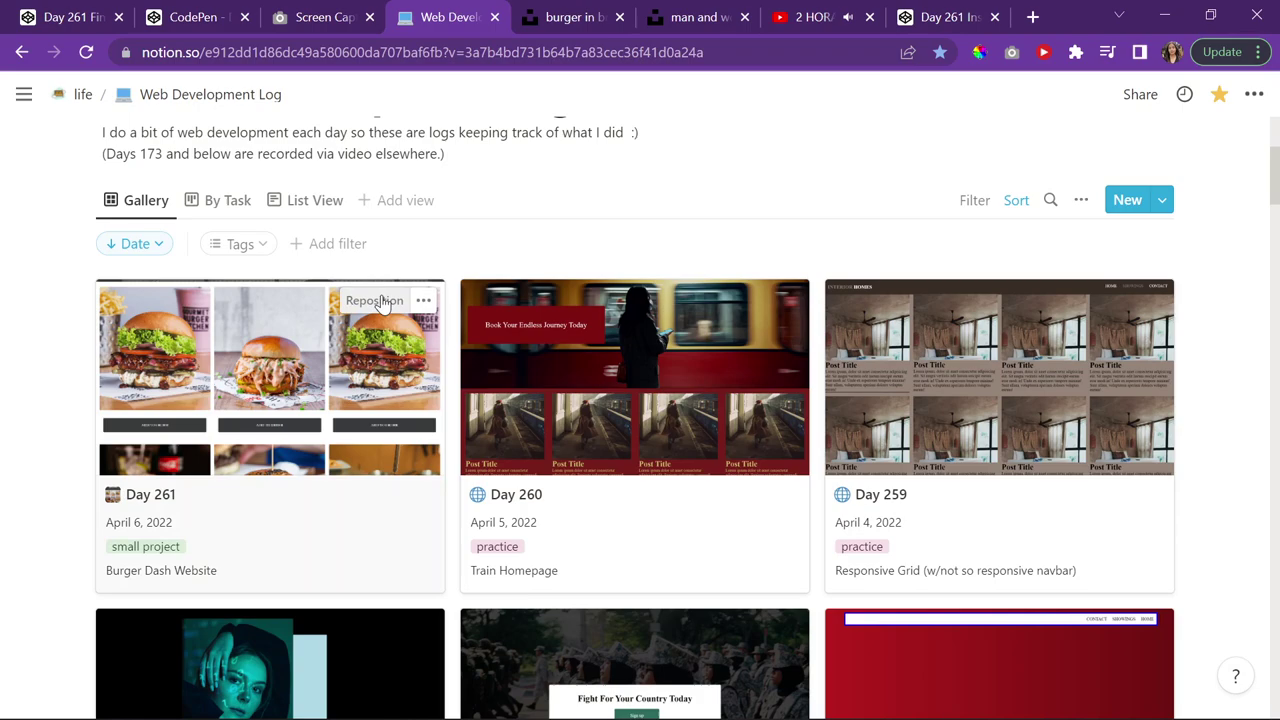
# Try to reposition the Burger Dash cover image on the Day 261 gallery card, closing the entry page whenever it opens
pyautogui.click(380, 301)
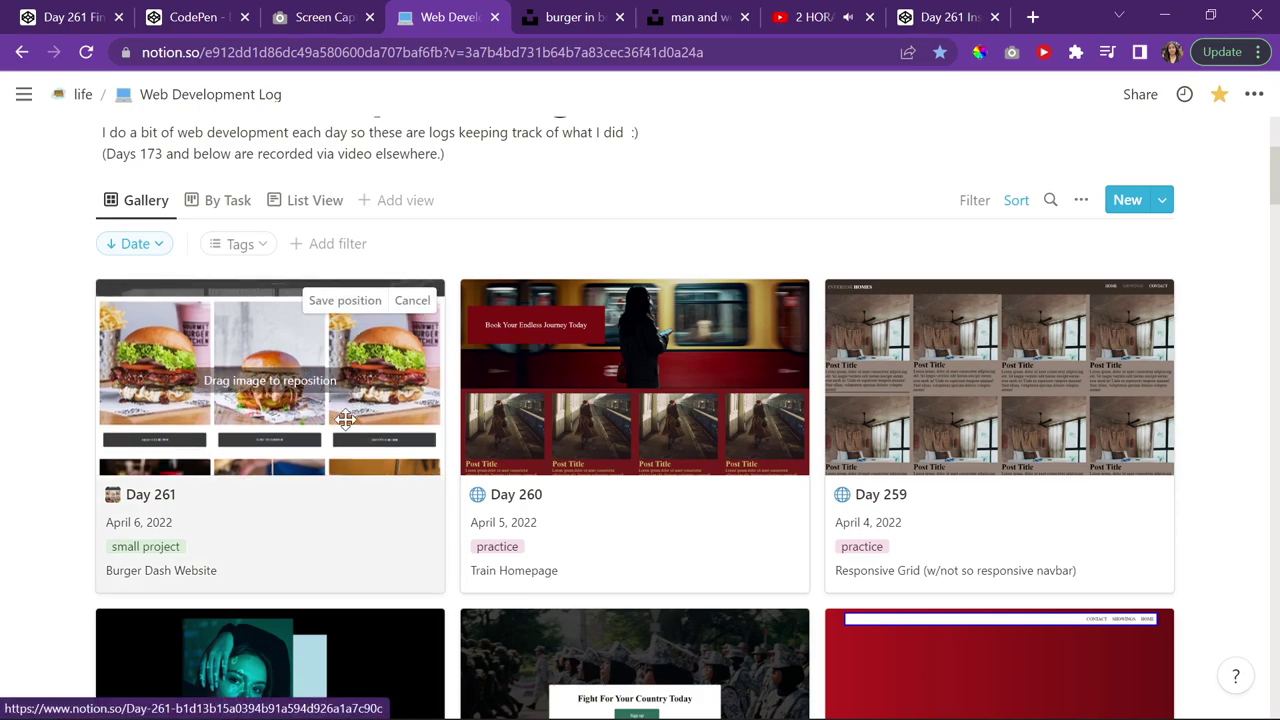
pyautogui.moveTo(340, 370); pyautogui.dragTo(337, 594)
pyautogui.scroll(-1, 348, 677)
pyautogui.moveTo(348, 677); pyautogui.dragTo(343, 543)
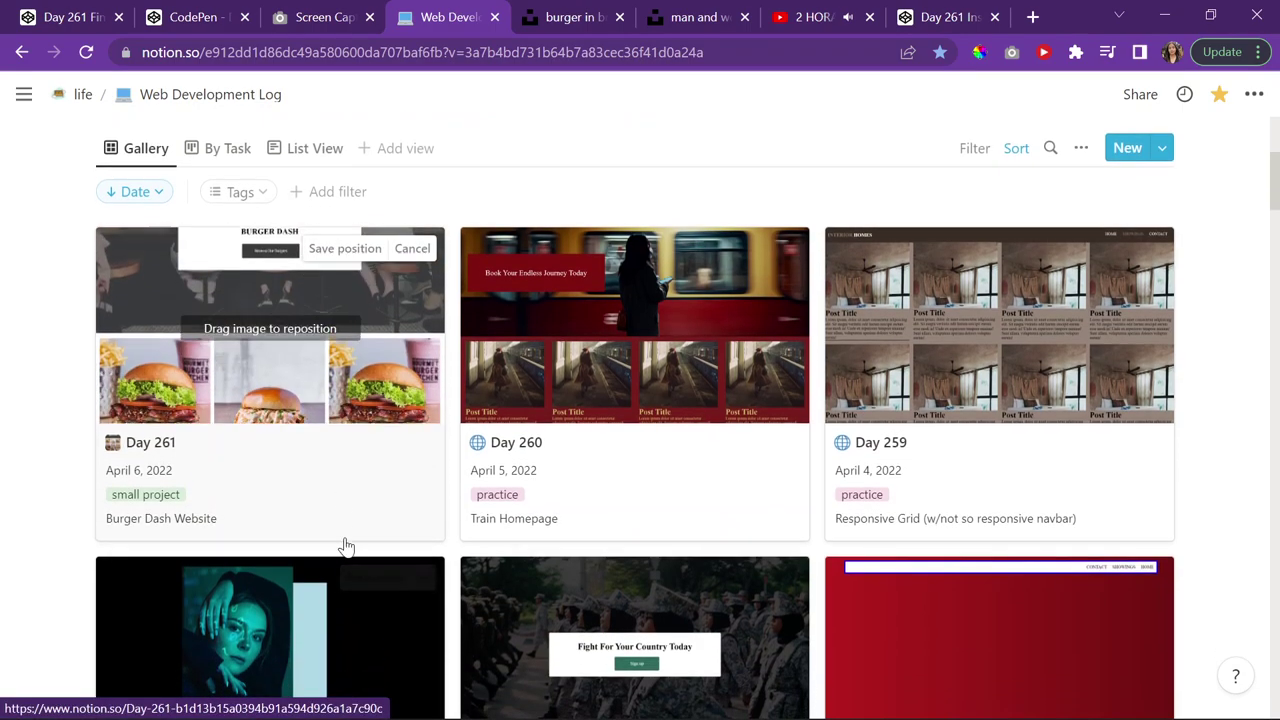
pyautogui.moveTo(273, 360); pyautogui.dragTo(290, 240)
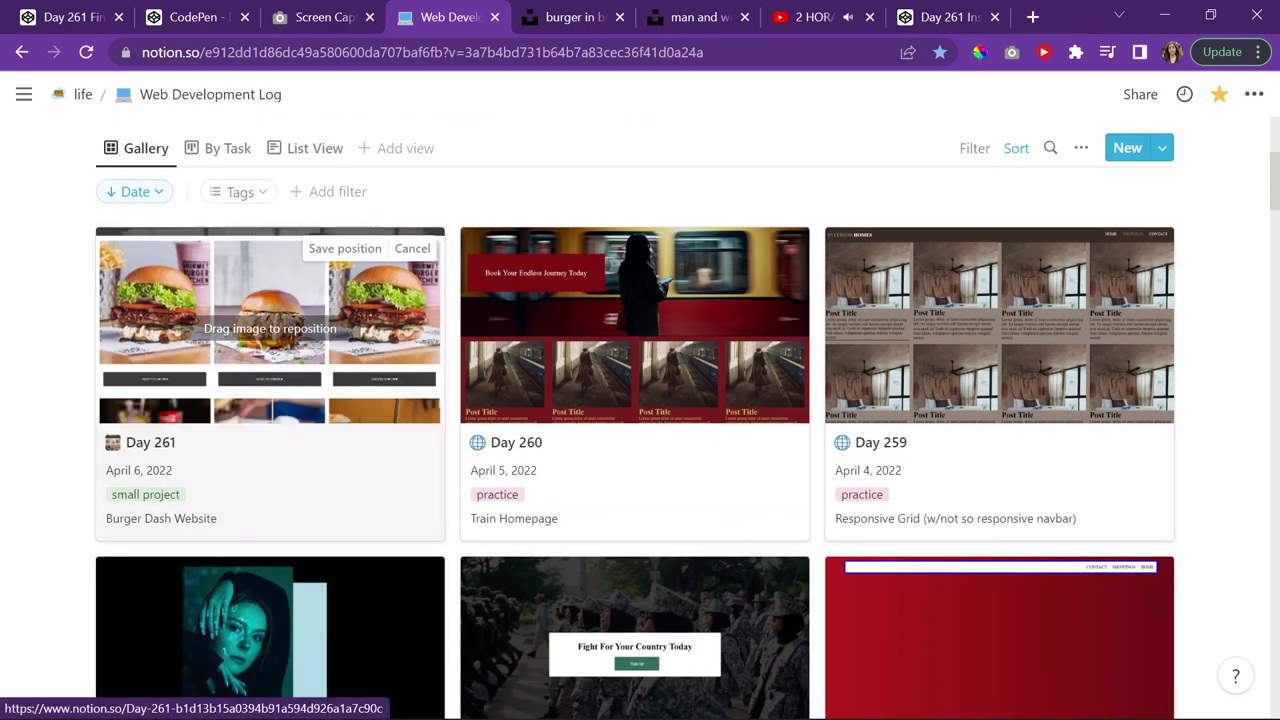
pyautogui.scroll(3, 365, 323)
pyautogui.moveTo(337, 516); pyautogui.dragTo(374, 317)
pyautogui.moveTo(380, 427); pyautogui.dragTo(323, 505)
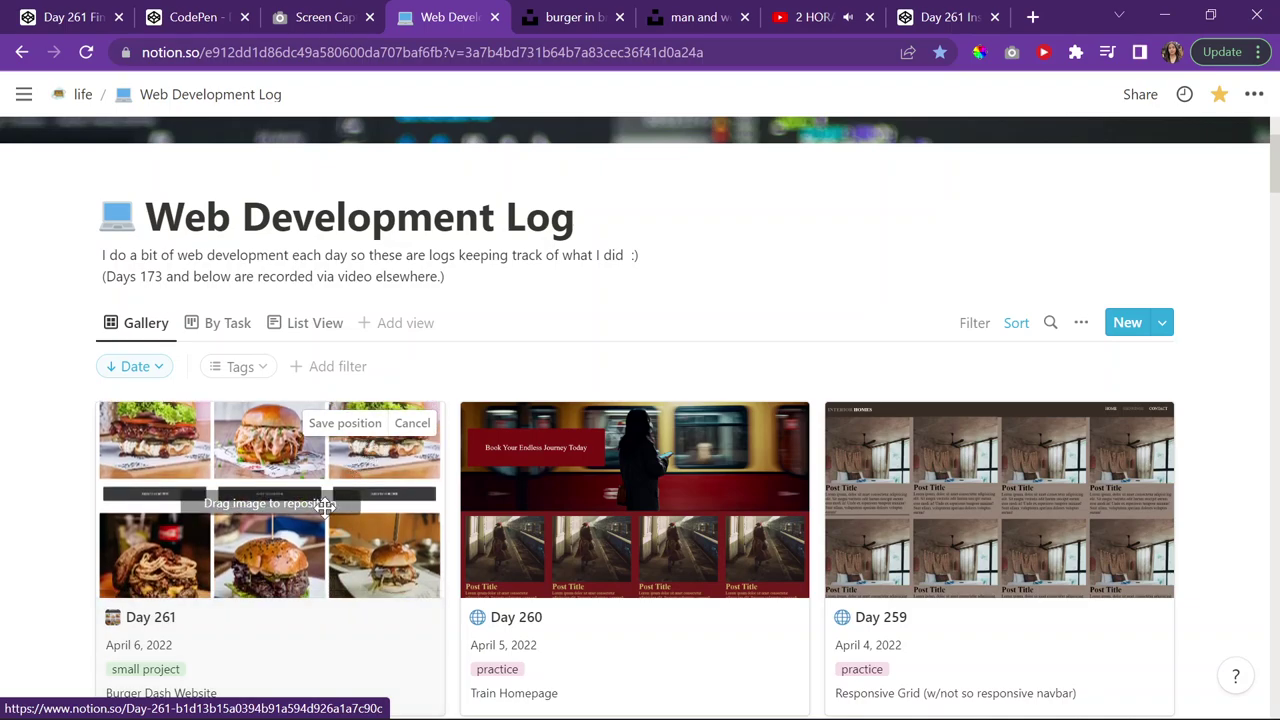
pyautogui.click(371, 430)
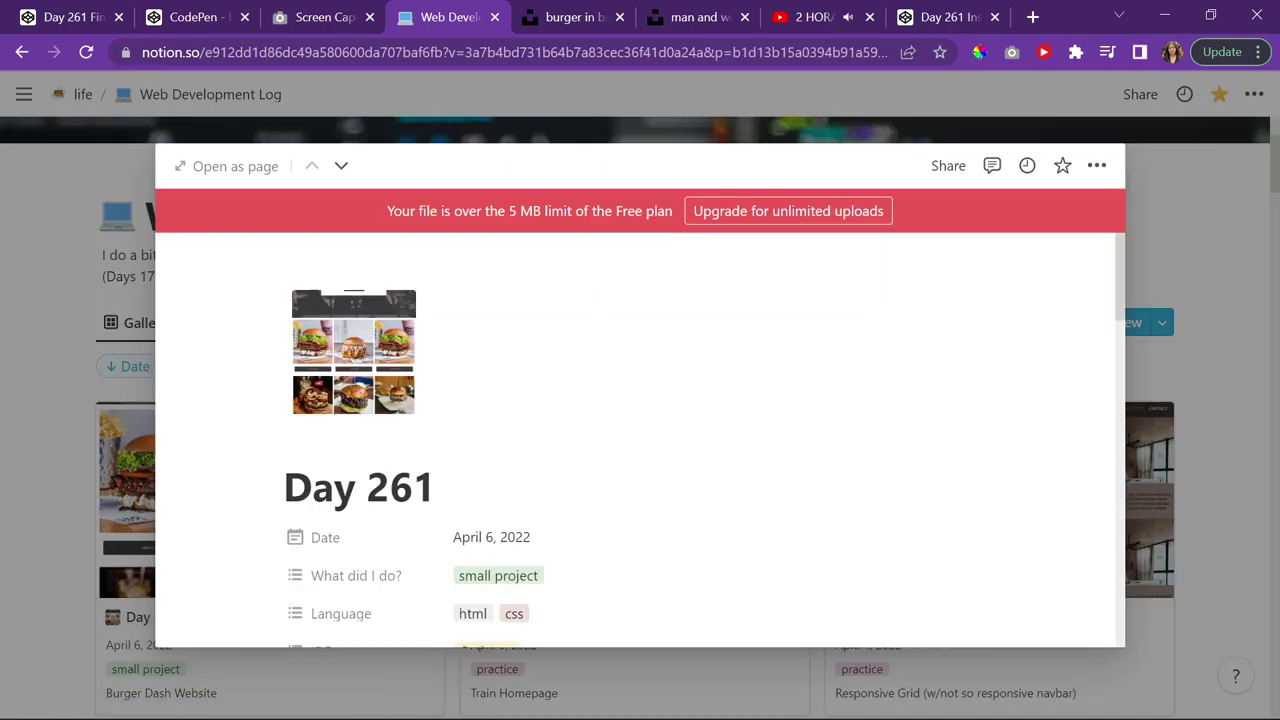
pyautogui.click(121, 474)
pyautogui.click(415, 480)
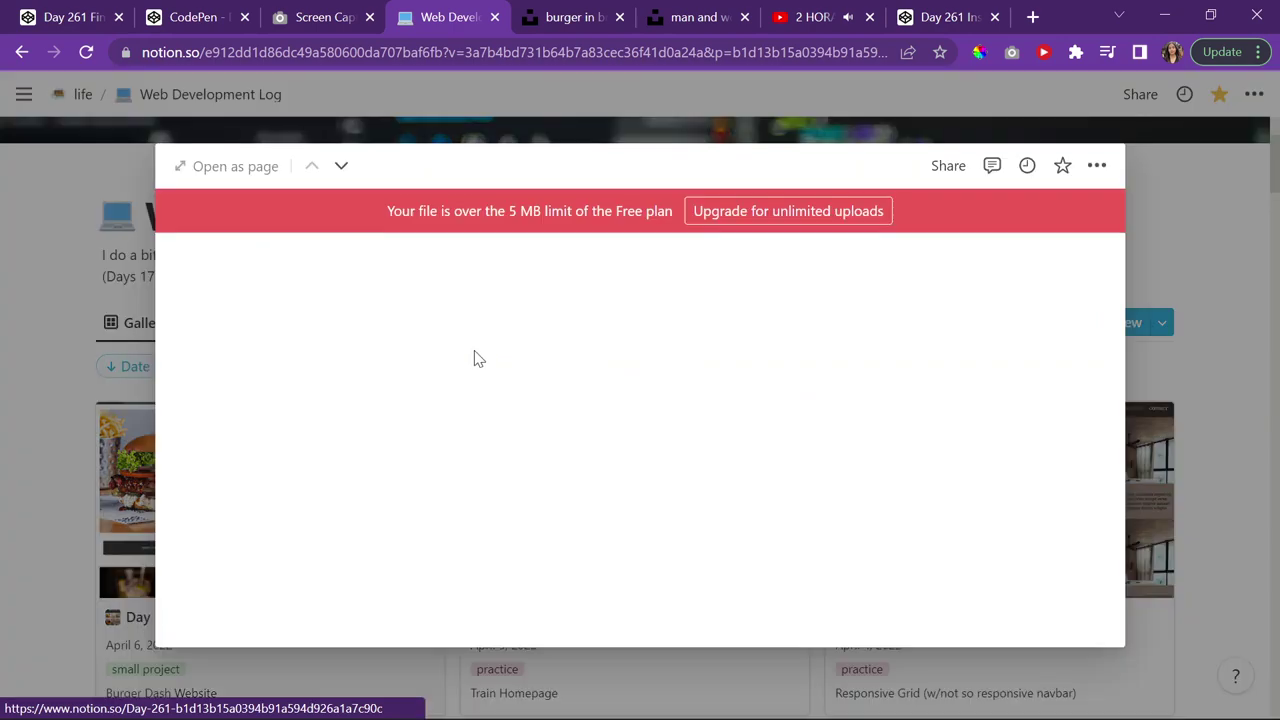
pyautogui.click(91, 260)
# Return to the Day 261 card in the gallery and switch to the OBS window
pyautogui.scroll(-3, 393, 288)
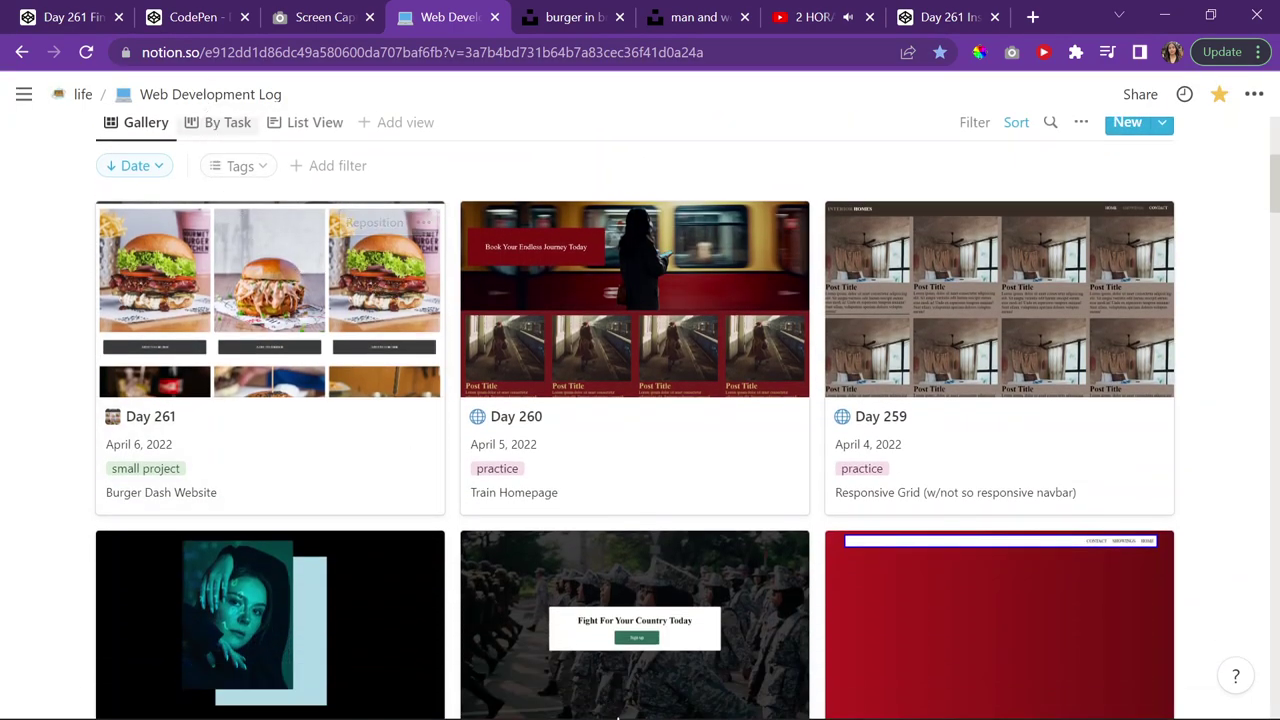
pyautogui.moveTo(617, 716)
pyautogui.click(796, 697)
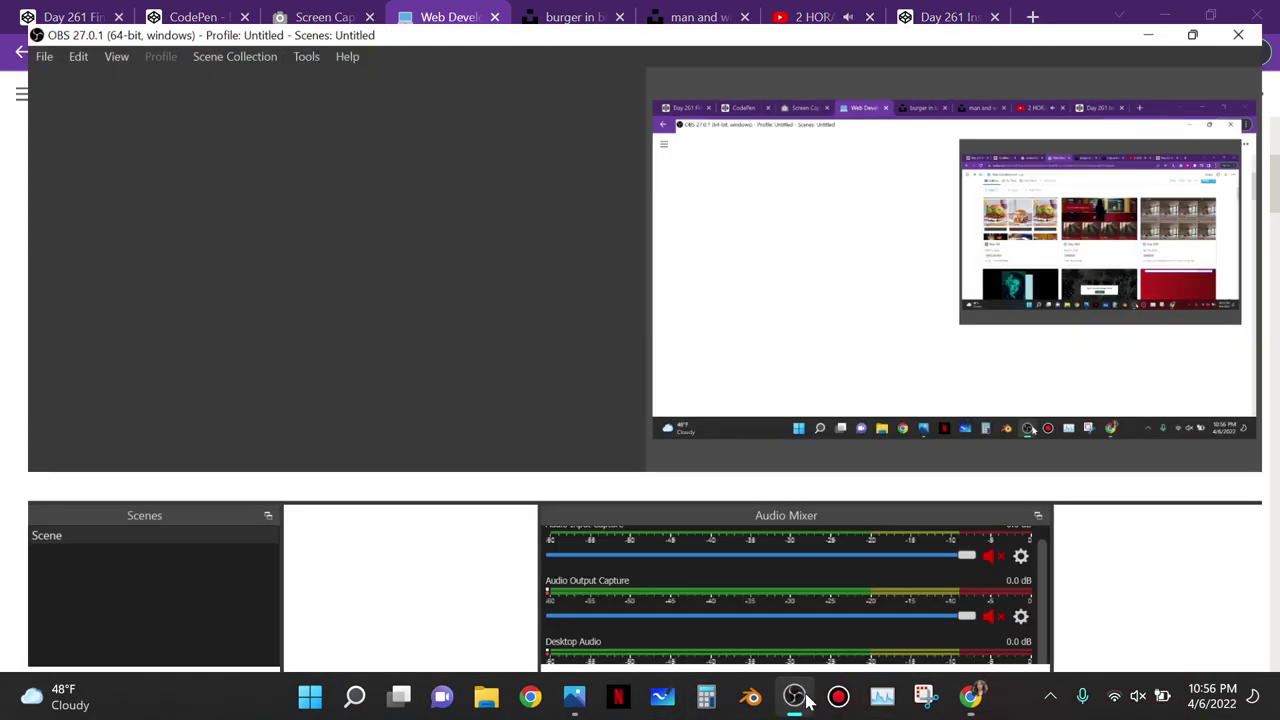